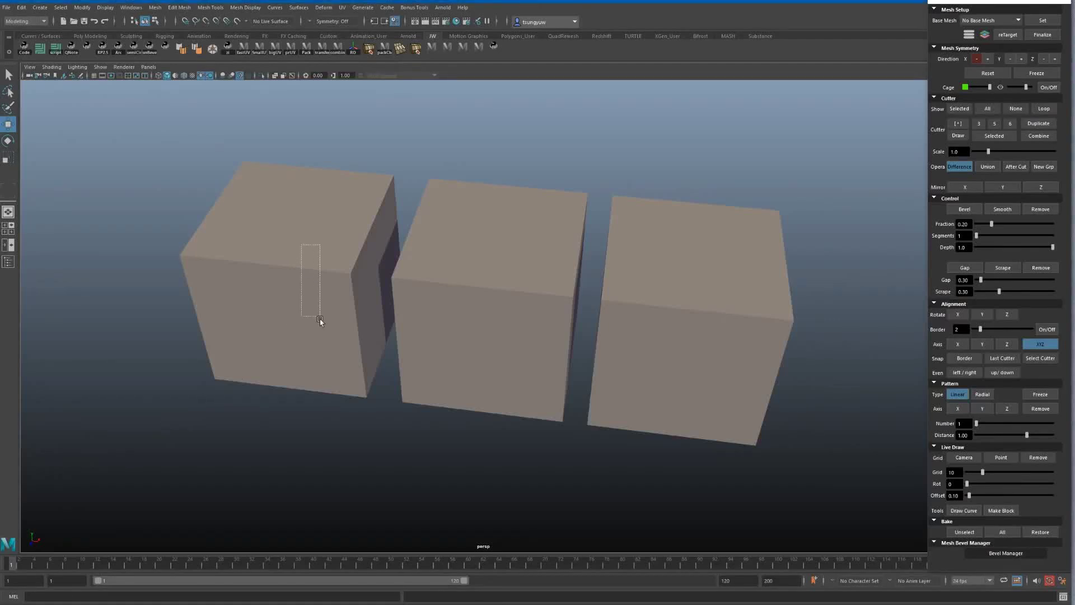
Step: Set the left, middle and right cubes each as a separate base mesh
left_click(1034, 23)
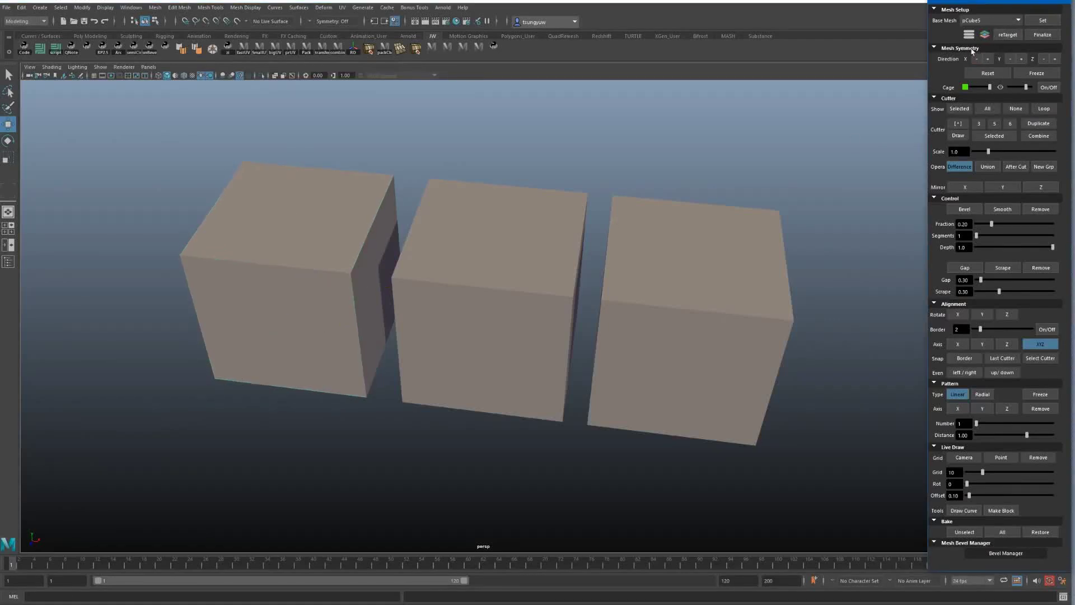
left_click(511, 282)
left_click(1042, 20)
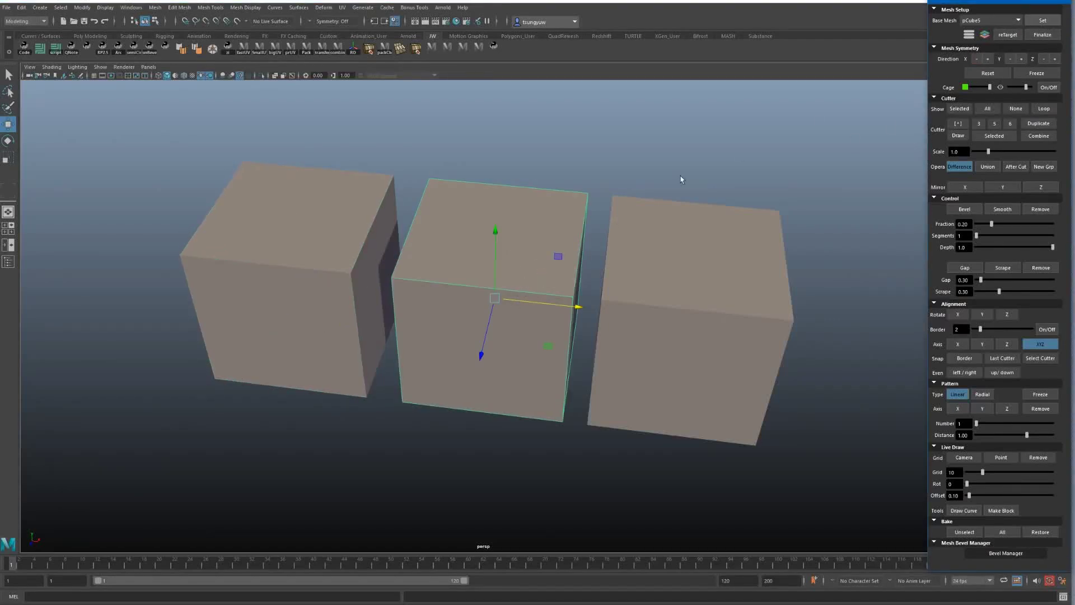
left_click(689, 235)
left_click(1050, 25)
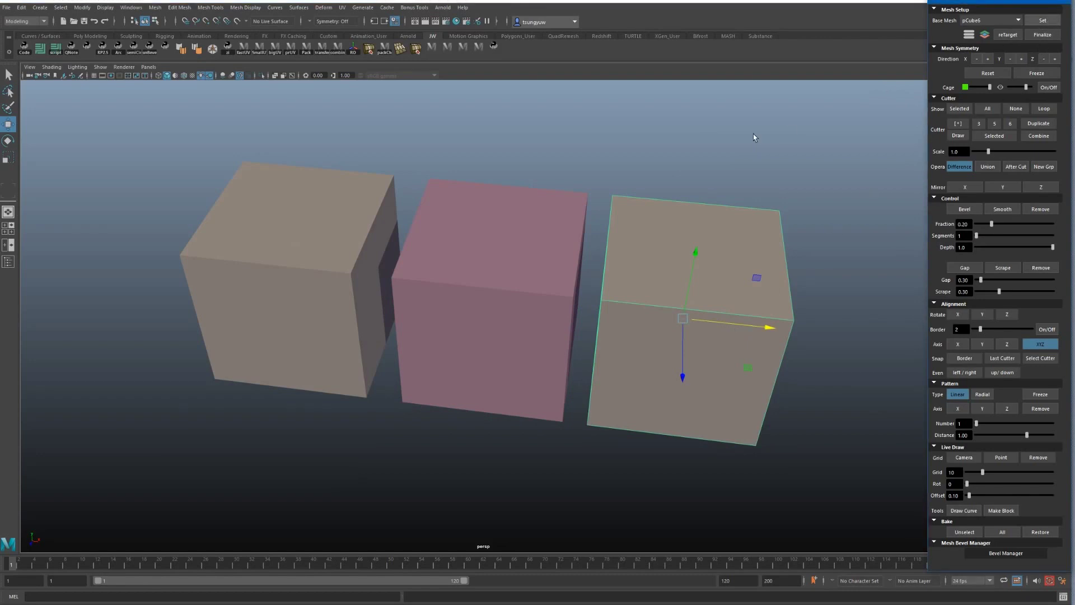
Step: Make beige pCube5 the active base mesh and isolate it in the view
middle_click_drag(619, 259, 619, 283, "alt")
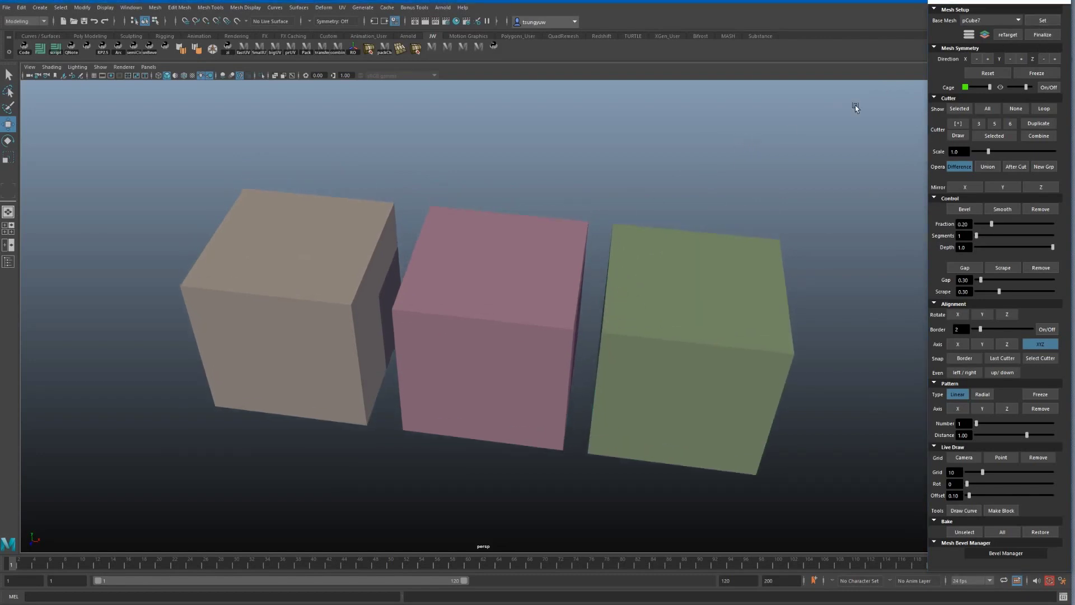
left_click(982, 22)
left_click(966, 55)
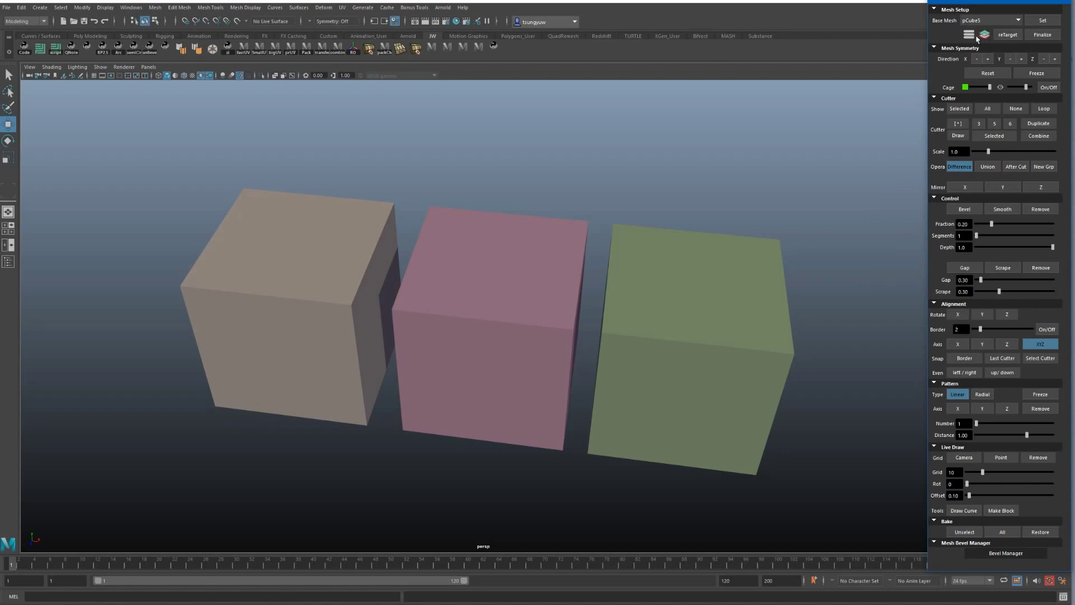
left_click(968, 35)
middle_click_drag(600, 218, 640, 228, "alt")
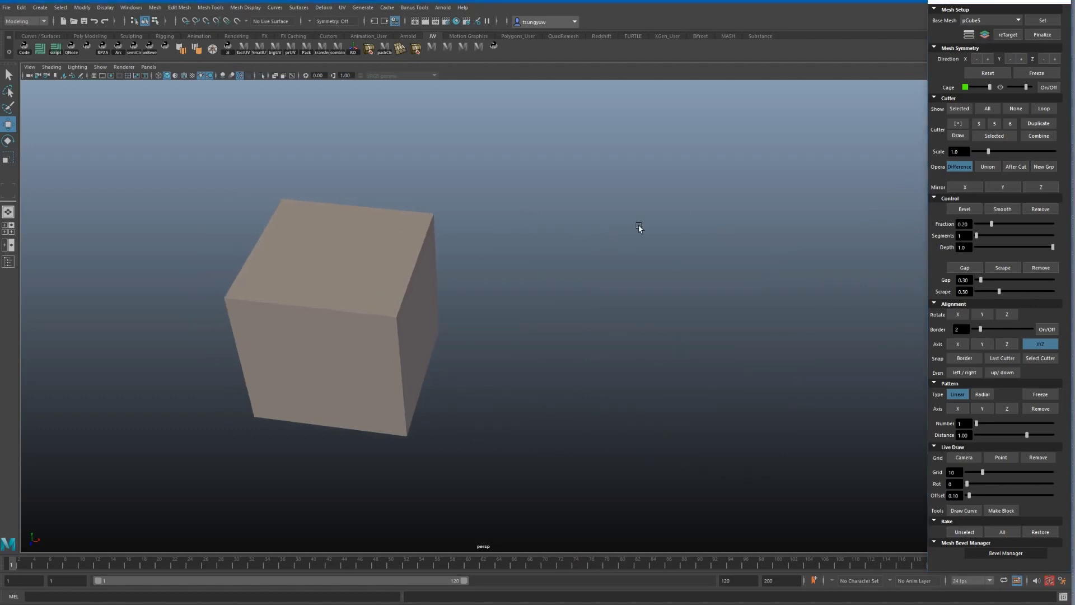
Step: Add a box cutter to beige pCube5 and scale it up to cut a hole
left_click(958, 125)
key("r")
left_click_drag(355, 312, 451, 316)
key("w")
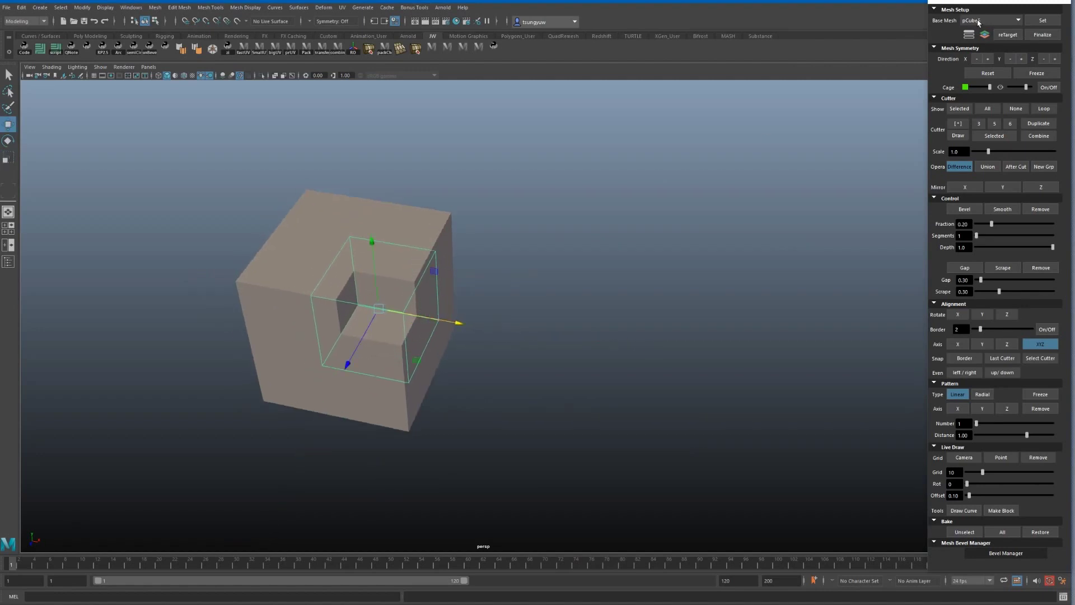
Step: Switch to pink pCube6 and scale a new box cutter into a recess
left_click(979, 22)
left_click(966, 53)
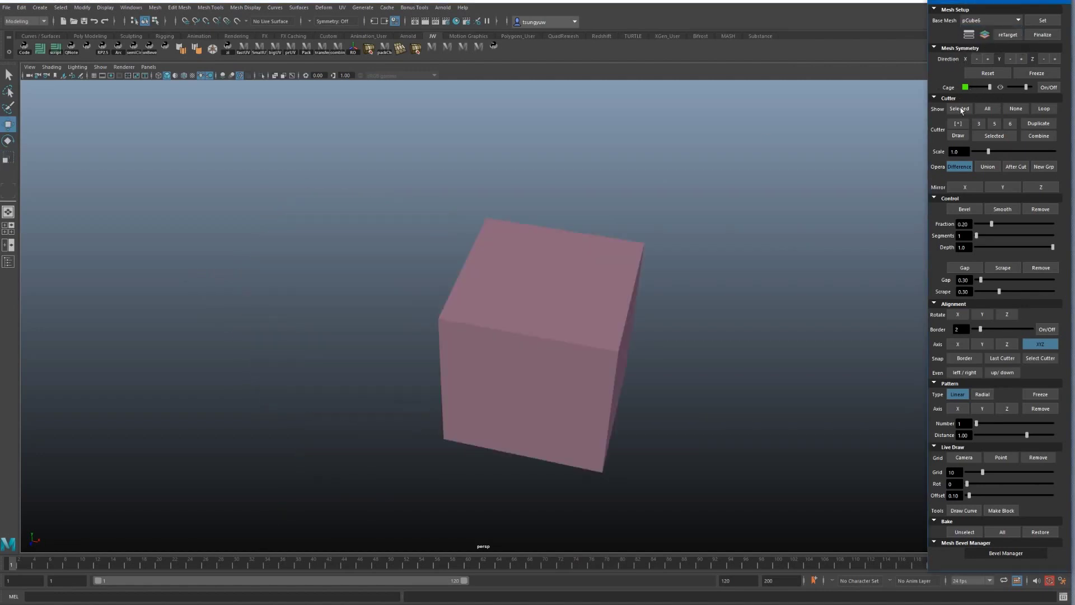
left_click(958, 125)
key("r")
mouse_move(523, 308)
left_mouse_down()
mouse_move(595, 300)
mouse_move(618, 255)
left_mouse_up()
key("w")
left_click(799, 164)
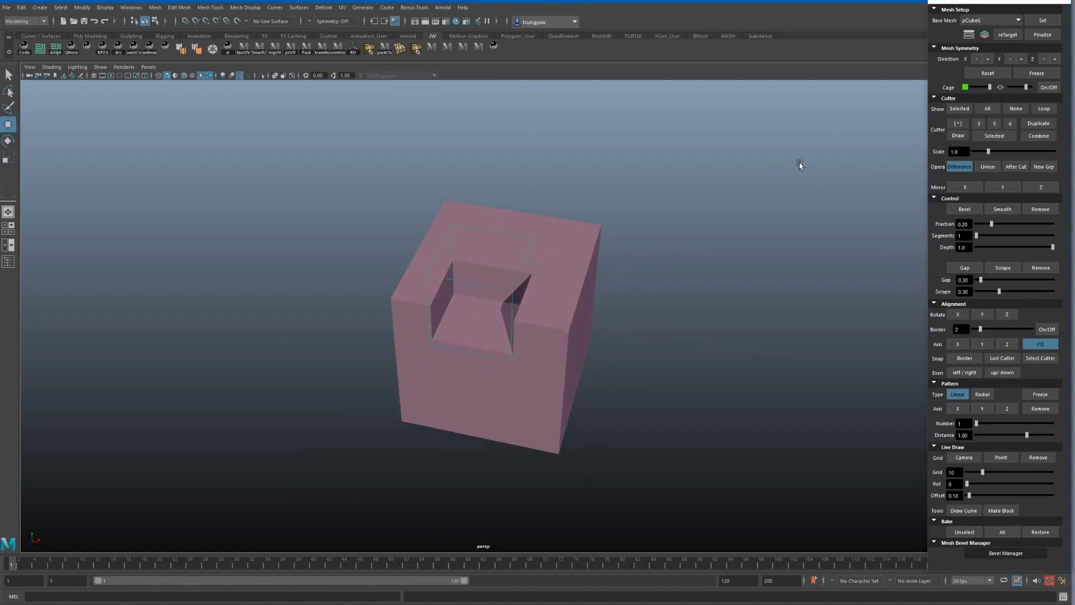
Step: Notch green pCube7's corner with a box cutter, then reselect pCube5 as base mesh
left_click(986, 23)
left_click(988, 48)
key("f")
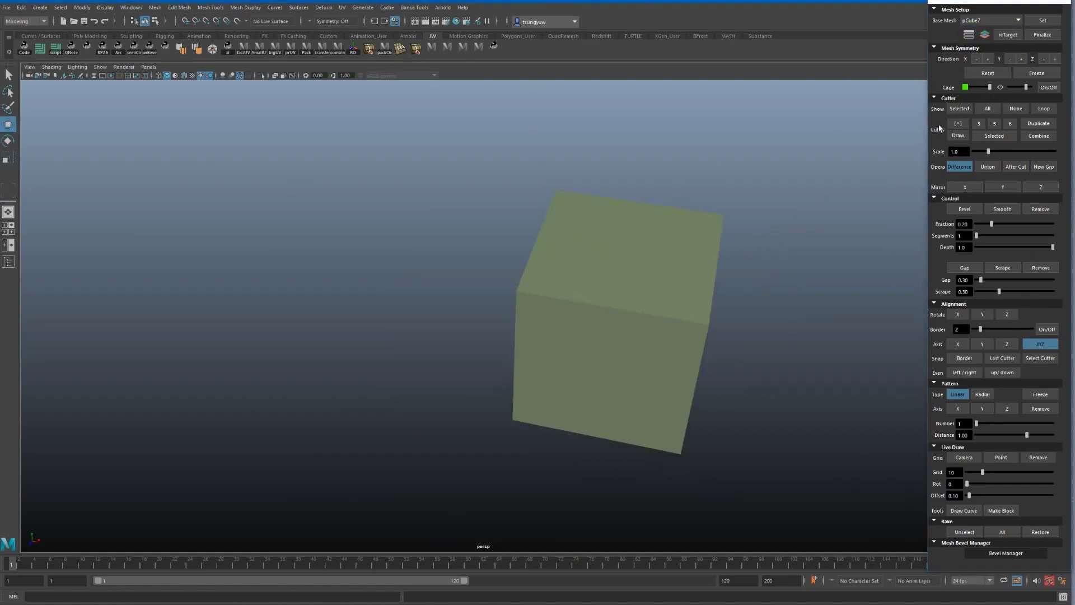
left_click(958, 123)
left_click(665, 267)
mouse_move(665, 268)
left_mouse_down()
mouse_move(700, 280)
mouse_move(529, 286)
mouse_move(512, 312)
left_mouse_up()
left_click(812, 230)
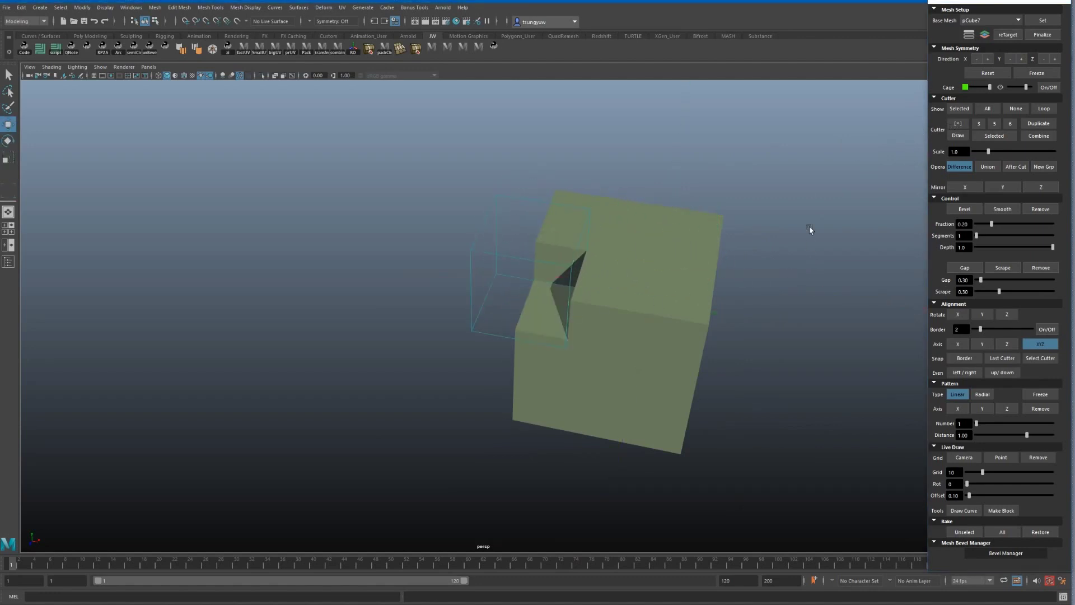
left_click_drag(812, 231, 788, 228, "alt")
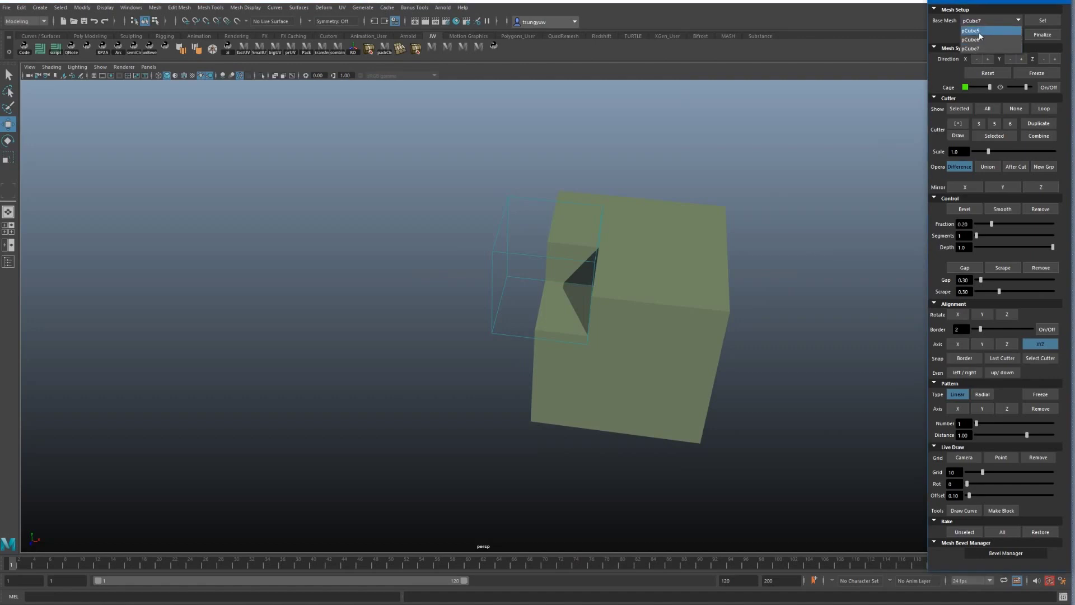
left_click(985, 34)
Step: Show all three cubes again and make pink pCube6 the base mesh
left_click(969, 36)
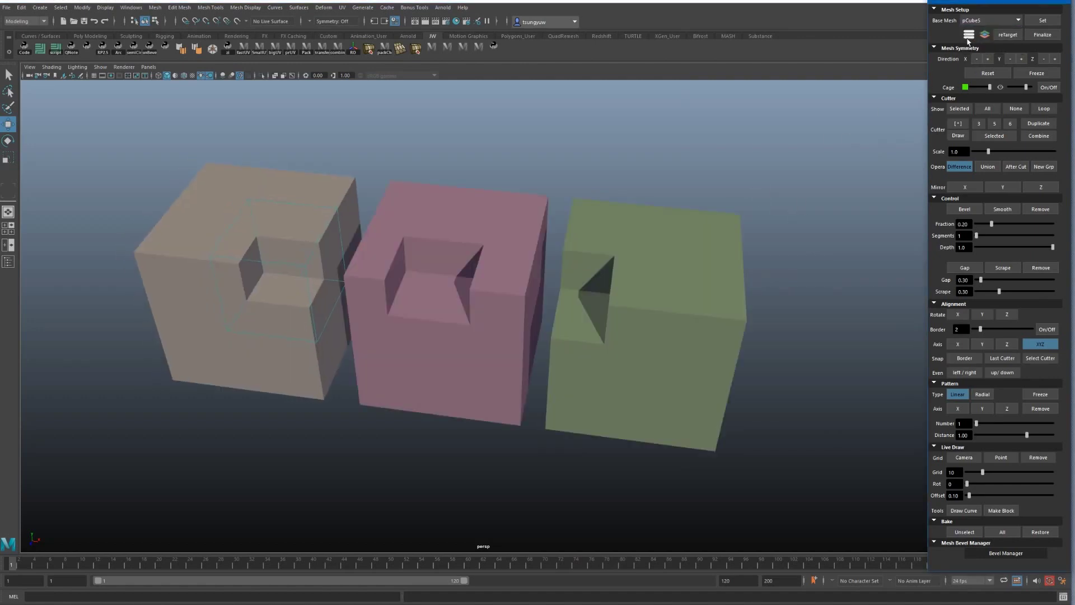
left_click(969, 36)
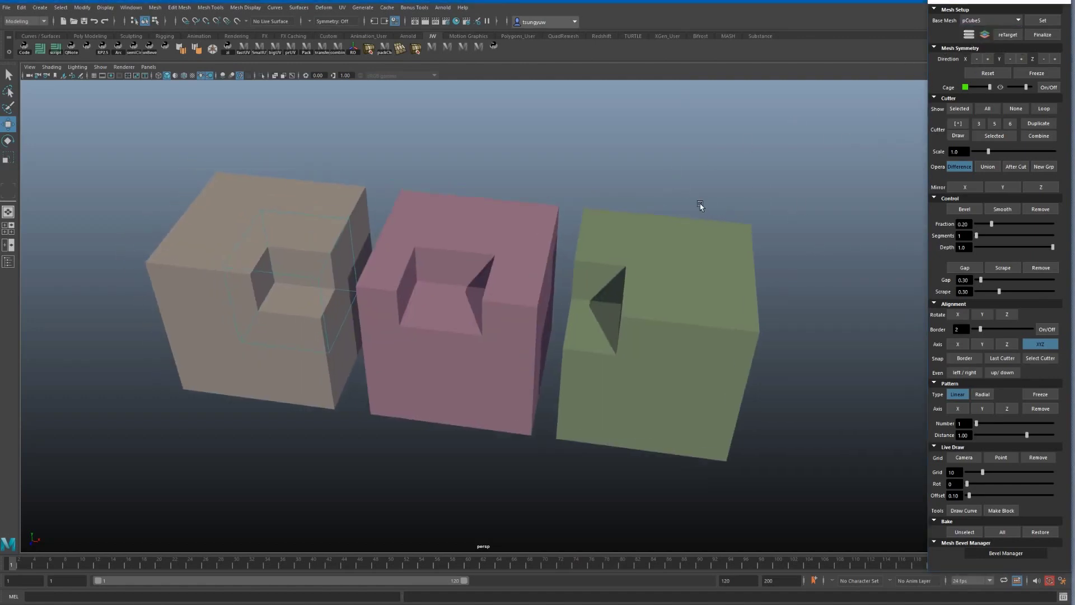
left_click(991, 20)
left_click(978, 44)
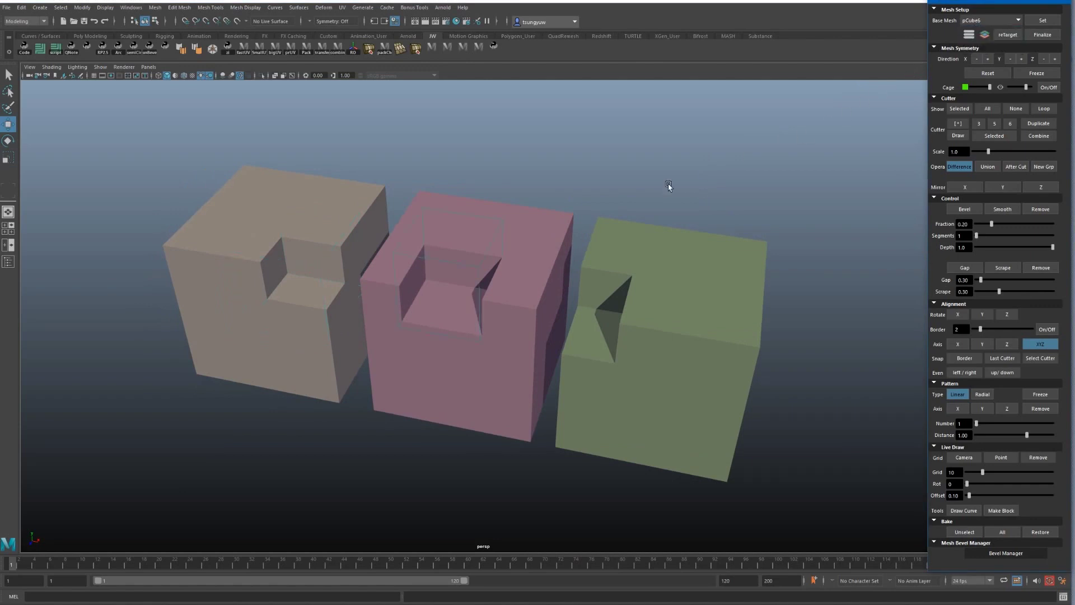
left_click(496, 280)
Step: Cycle the base mesh through green pCube7 and pink pCube6, highlighting the current cube
left_click(989, 21)
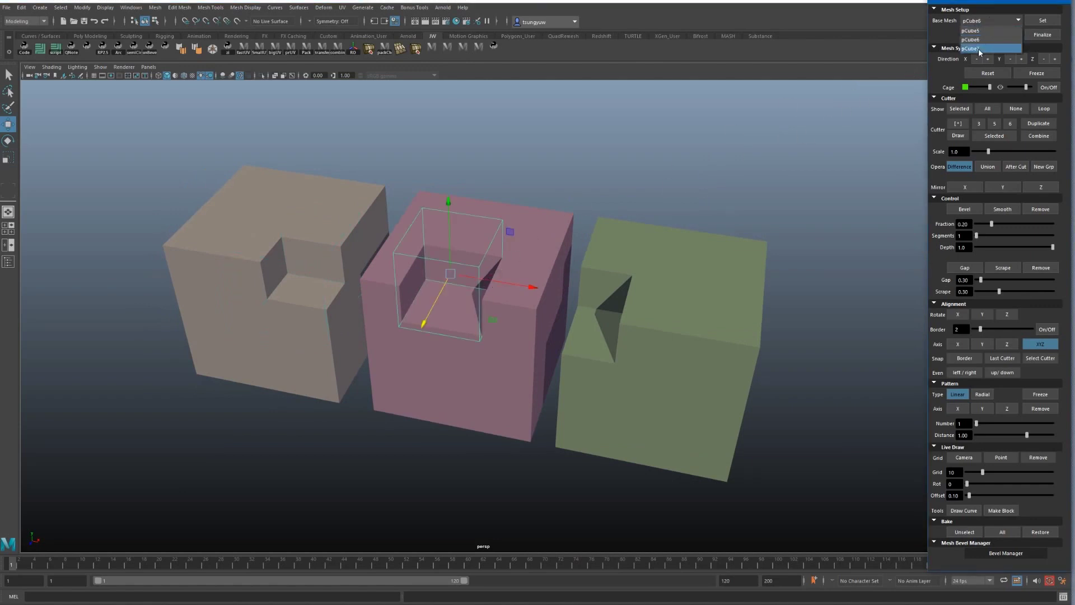
left_click(978, 52)
left_click_drag(675, 193, 716, 185, "alt")
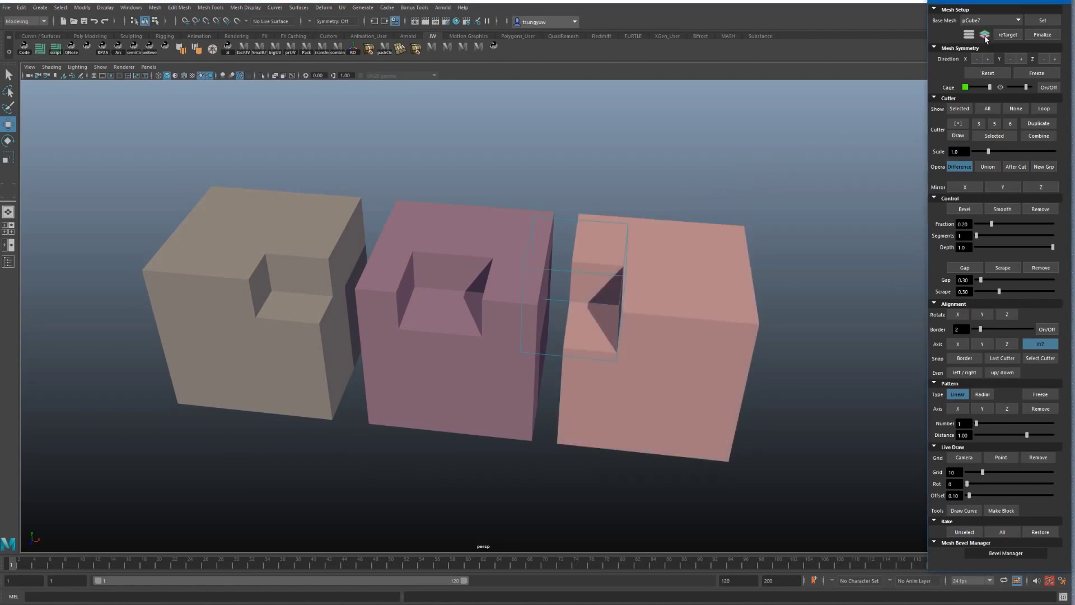
left_click(992, 20)
left_click(979, 40)
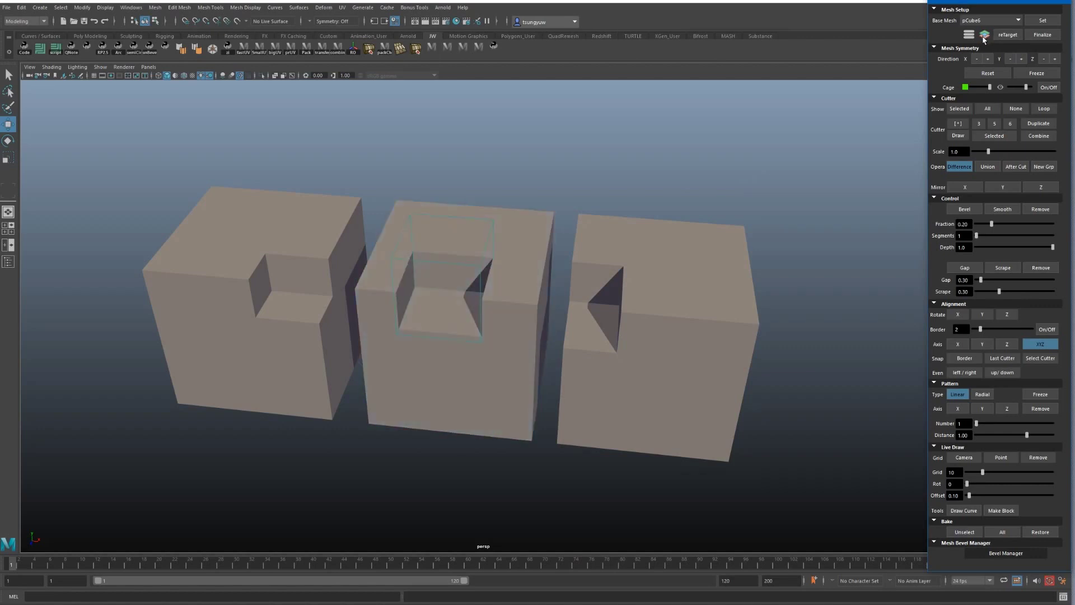
left_click(977, 21)
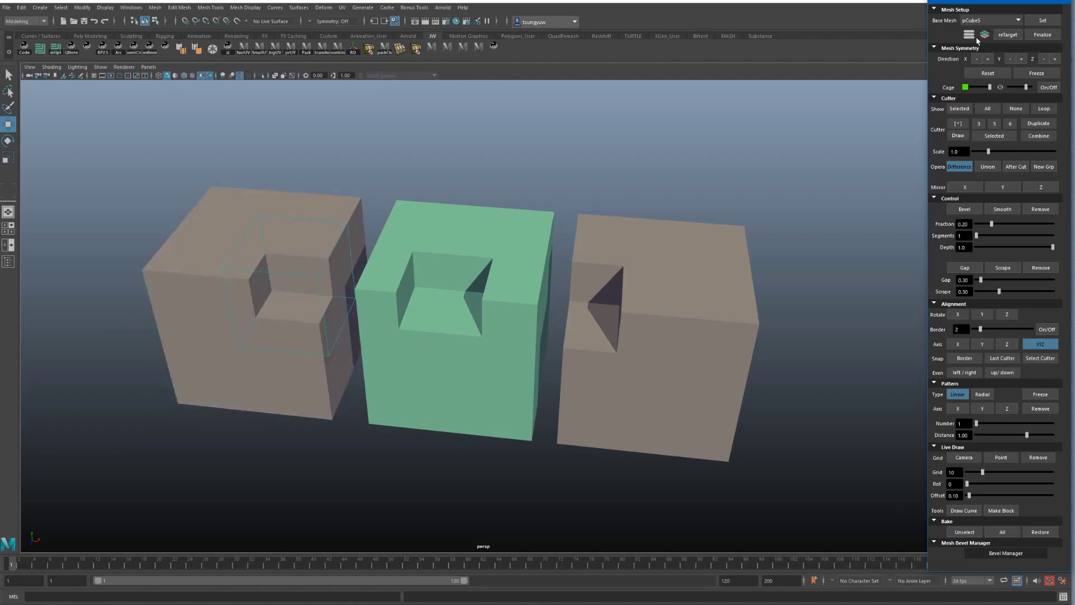
left_click(982, 37)
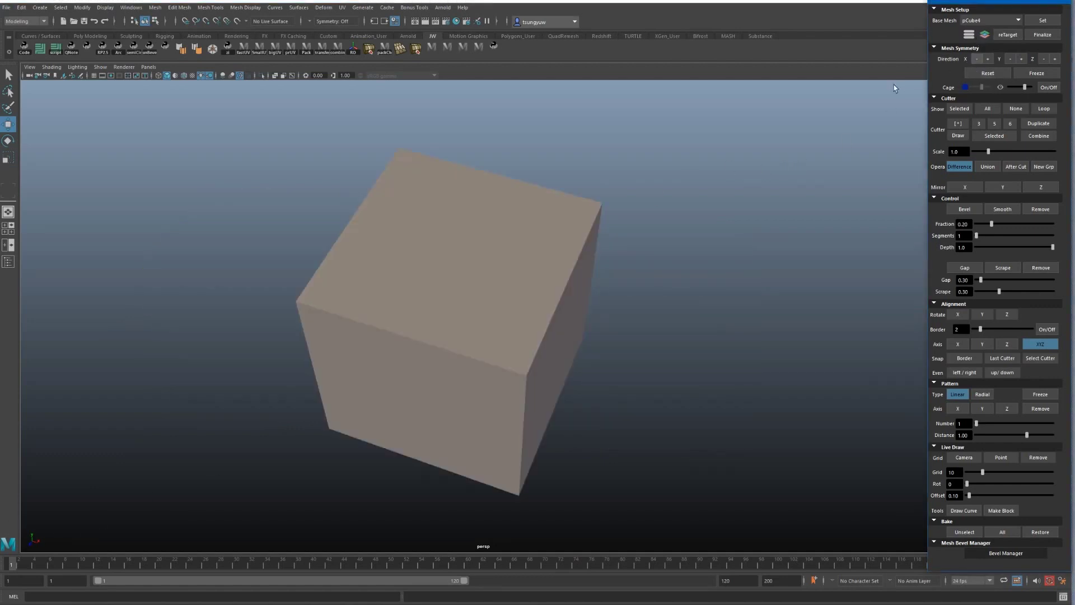
Step: Mirror the cube on −X, add a box cutter, and fade the red symmetry cage
left_click(977, 59)
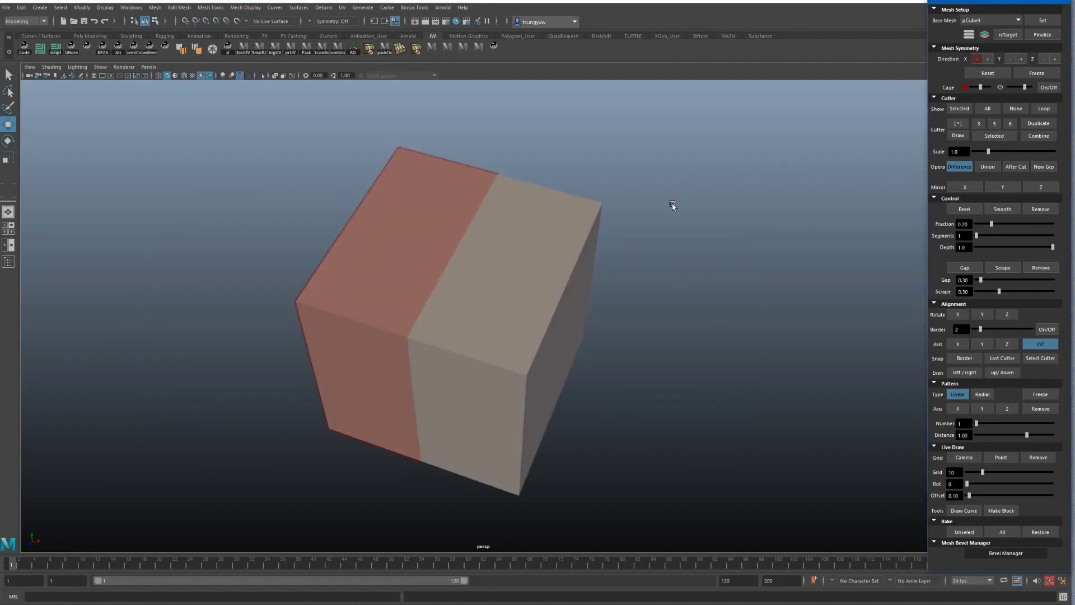
left_click(959, 126)
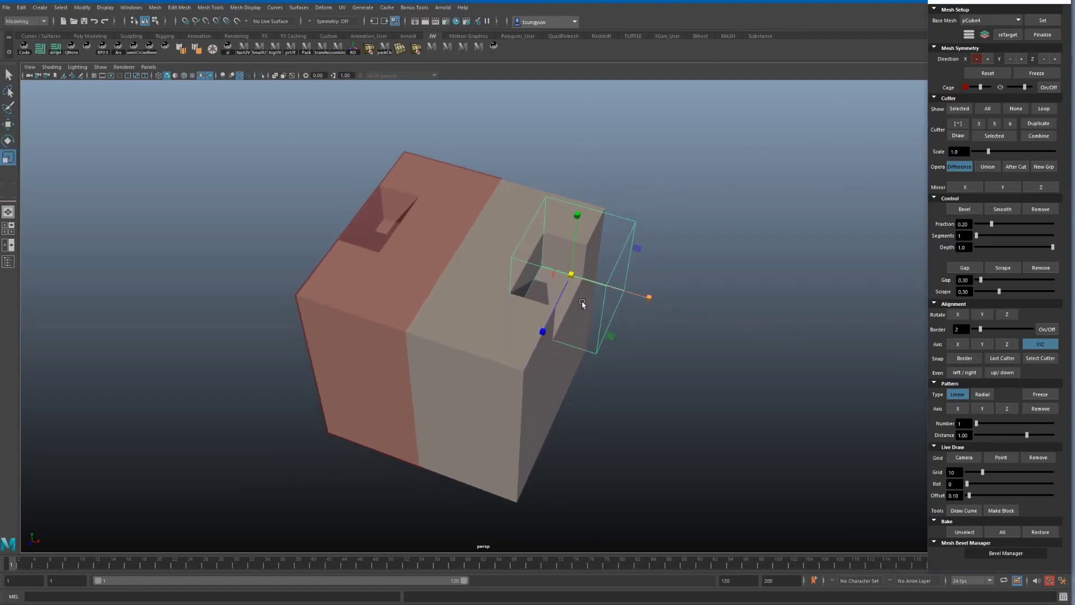
key("w")
mouse_move(562, 321)
left_mouse_down("alt")
mouse_move(573, 315)
mouse_move(542, 337)
left_mouse_up("alt")
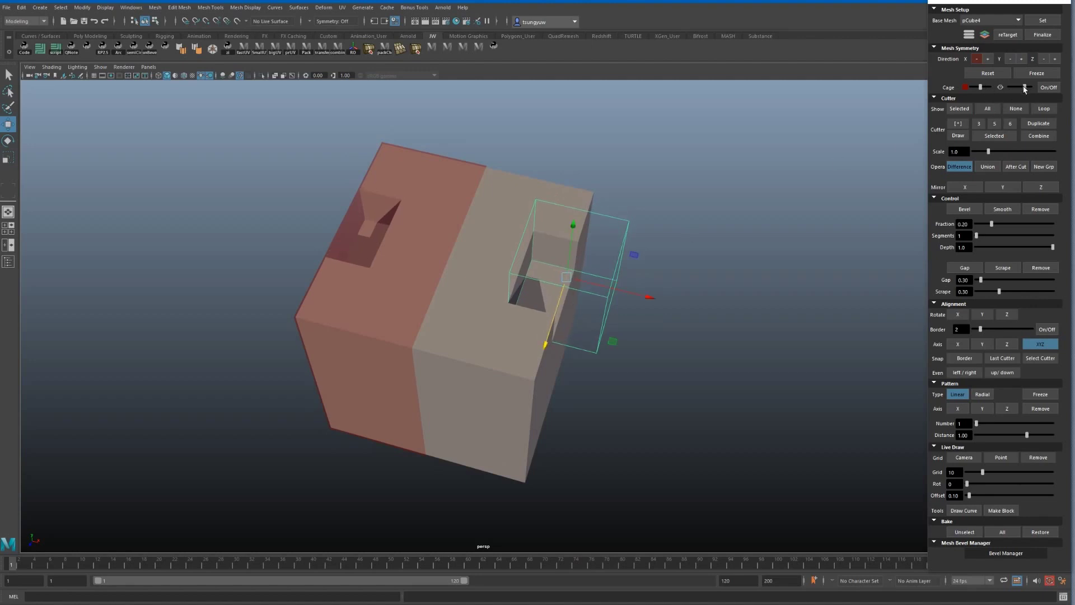
left_click_drag(1024, 89, 991, 88)
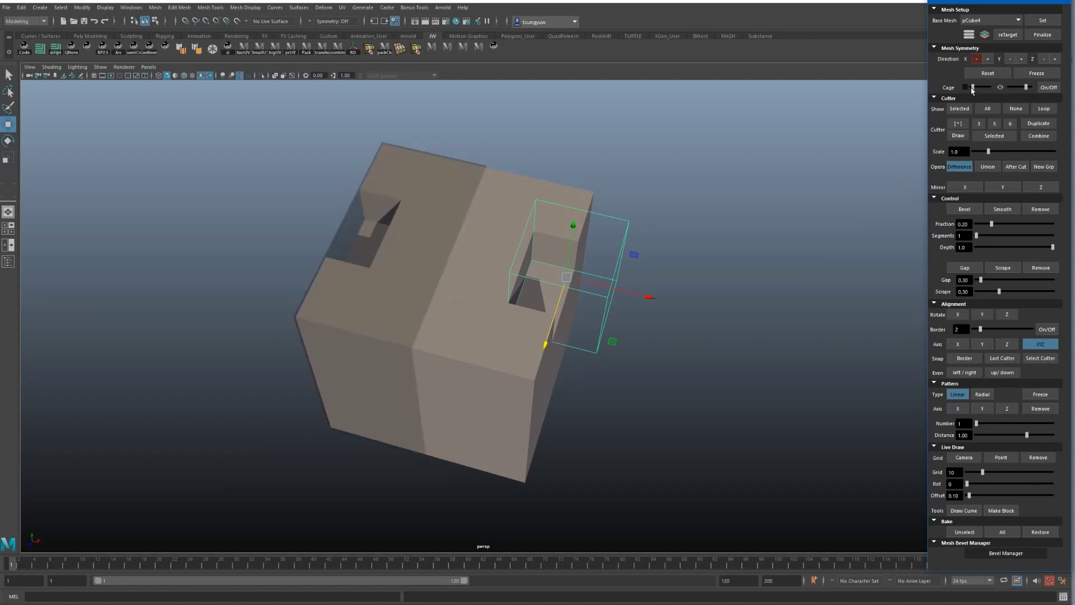
left_click(965, 87)
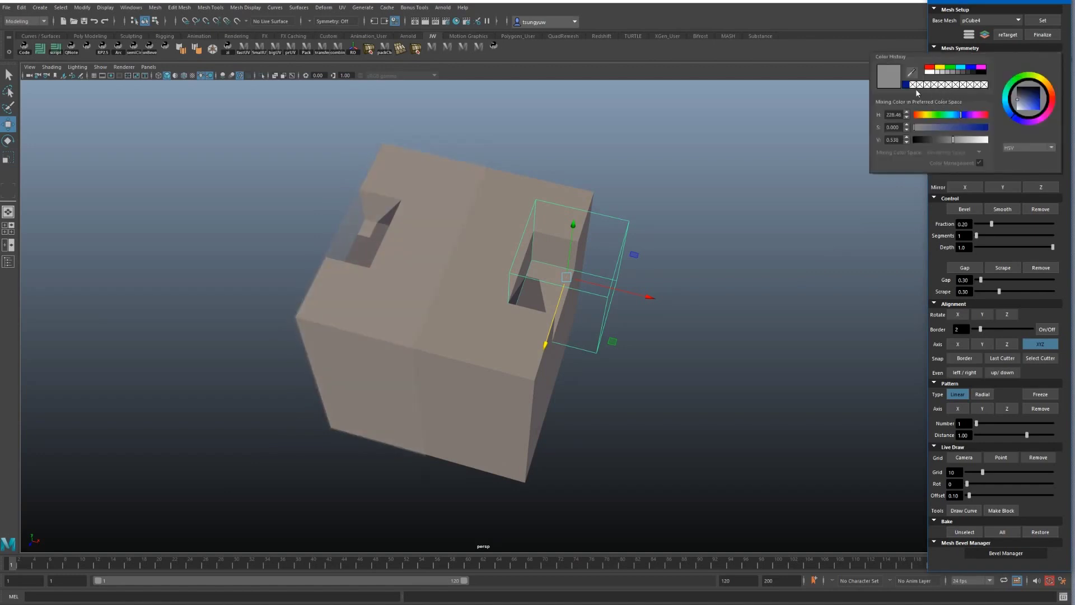
Step: Tint the symmetry cage yellow-green
left_click(950, 67)
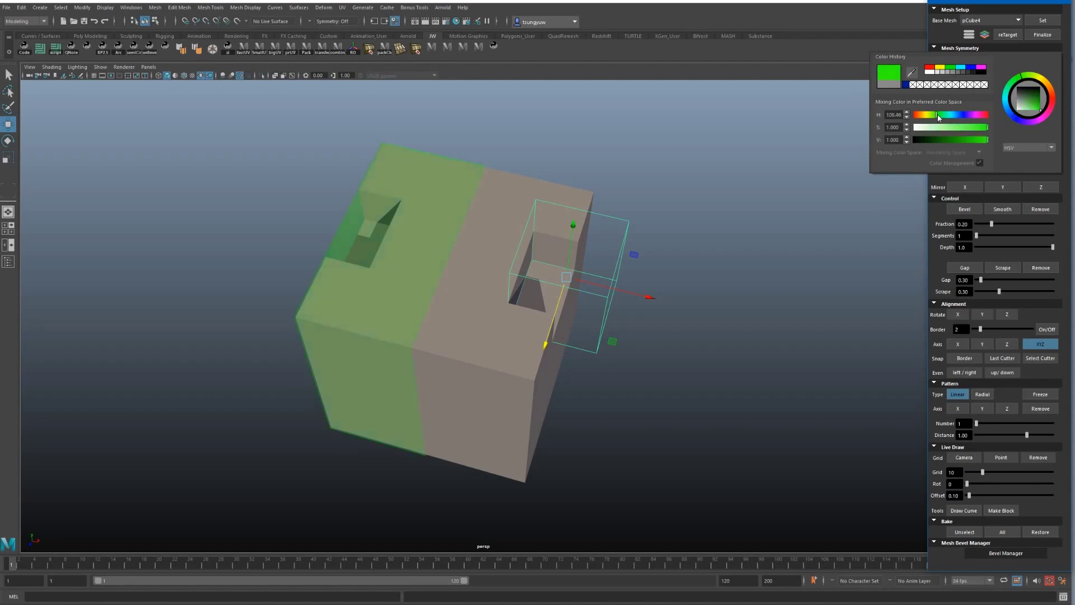
left_click_drag(950, 112, 939, 114)
left_click(784, 185)
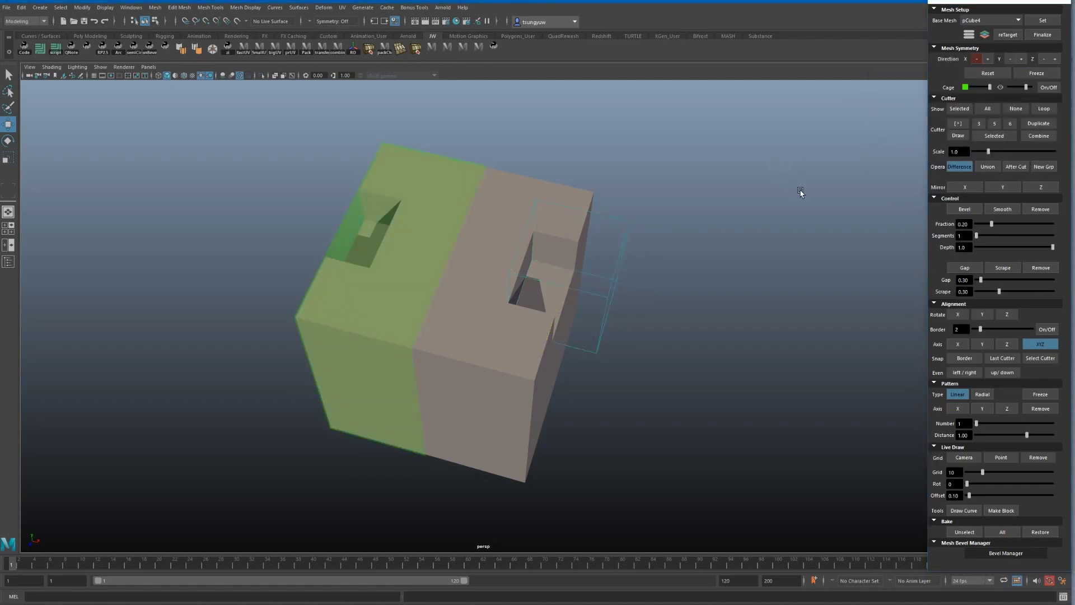
left_click_drag(798, 192, 793, 188, "alt")
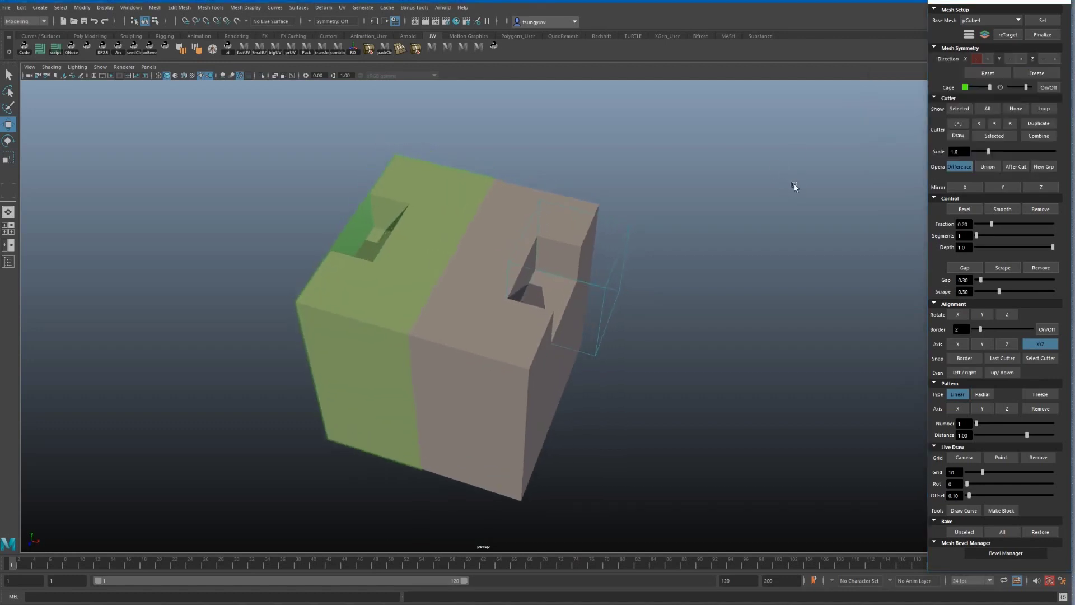
Step: Mirror along −Y, shift the cutter lower and leftward, and mirror across Z
left_click(1020, 59)
left_click_drag(775, 209, 778, 198, "alt")
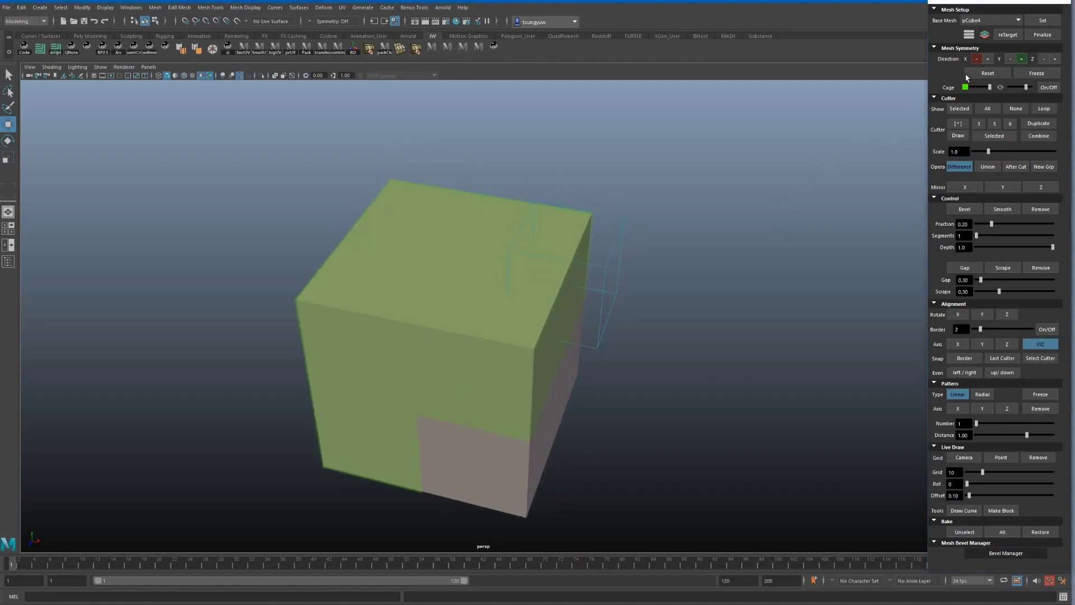
left_click(1010, 59)
left_click_drag(631, 218, 627, 258, "alt")
left_click(638, 254)
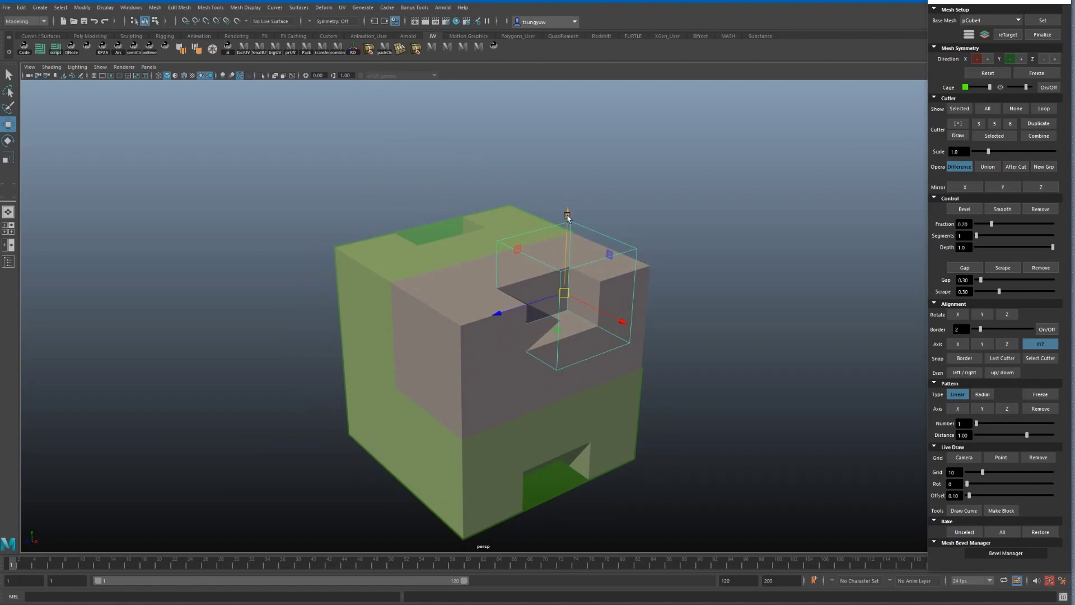
left_click_drag(567, 218, 583, 230)
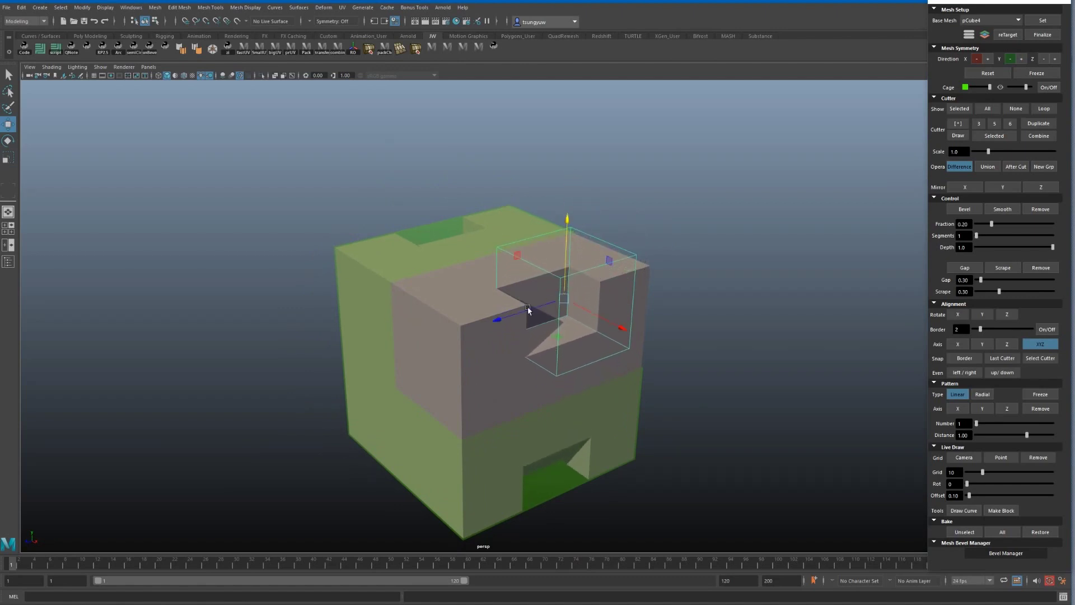
mouse_move(528, 310)
left_mouse_down()
mouse_move(432, 343)
mouse_move(616, 276)
left_mouse_up()
left_click(1044, 59)
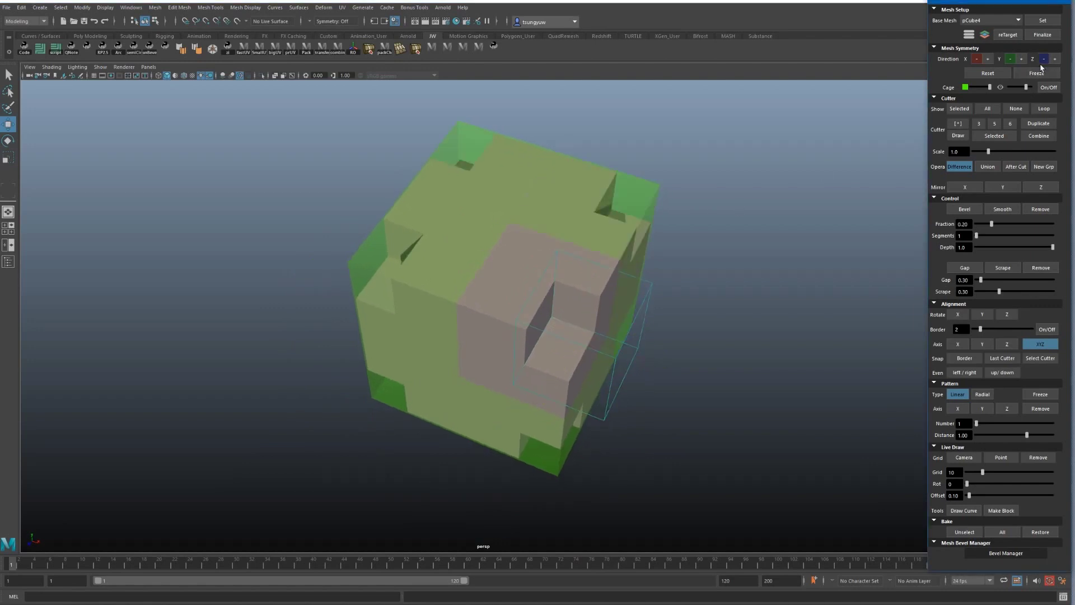
Step: Toggle the green cage off and on to inspect the cutter box
mouse_move(691, 238)
left_mouse_down("alt")
mouse_move(729, 221)
mouse_move(696, 233)
left_mouse_up("alt")
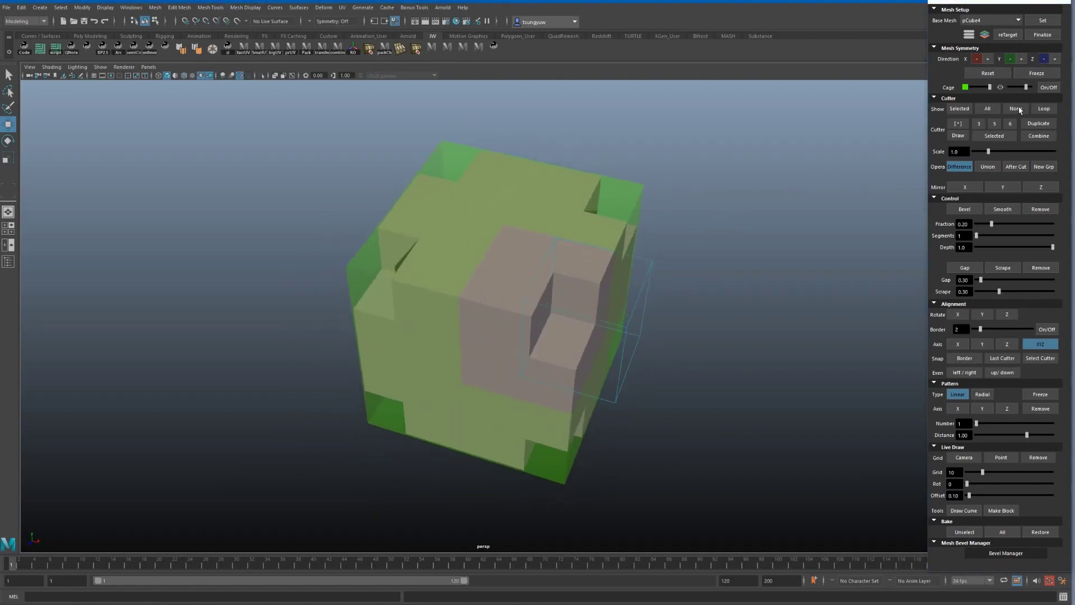
left_click(1049, 88)
left_click(1049, 88)
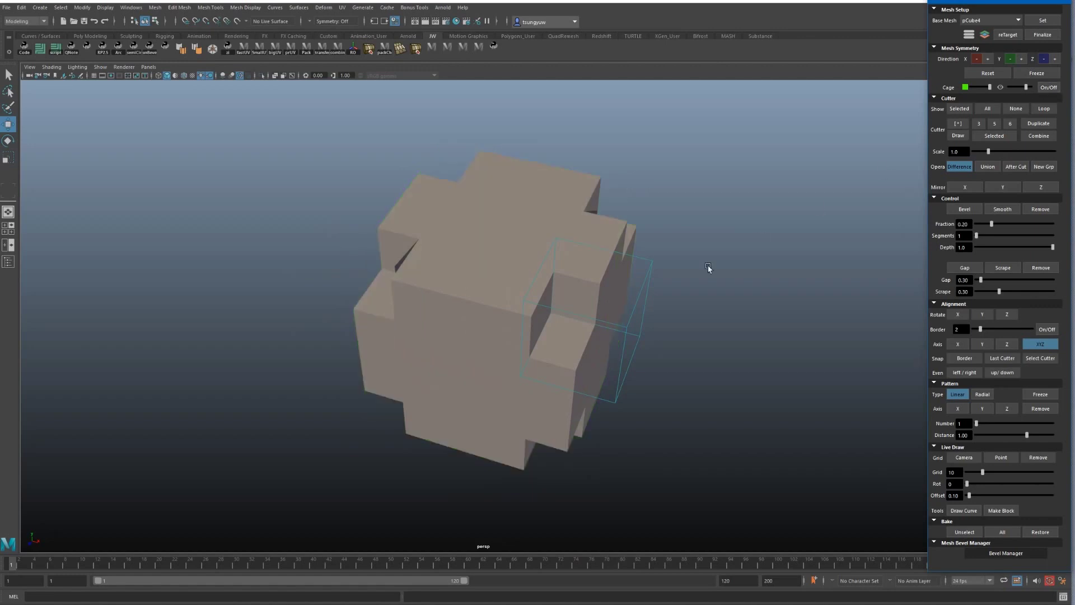
left_click(644, 303)
left_click_drag(644, 303, 688, 291, "alt")
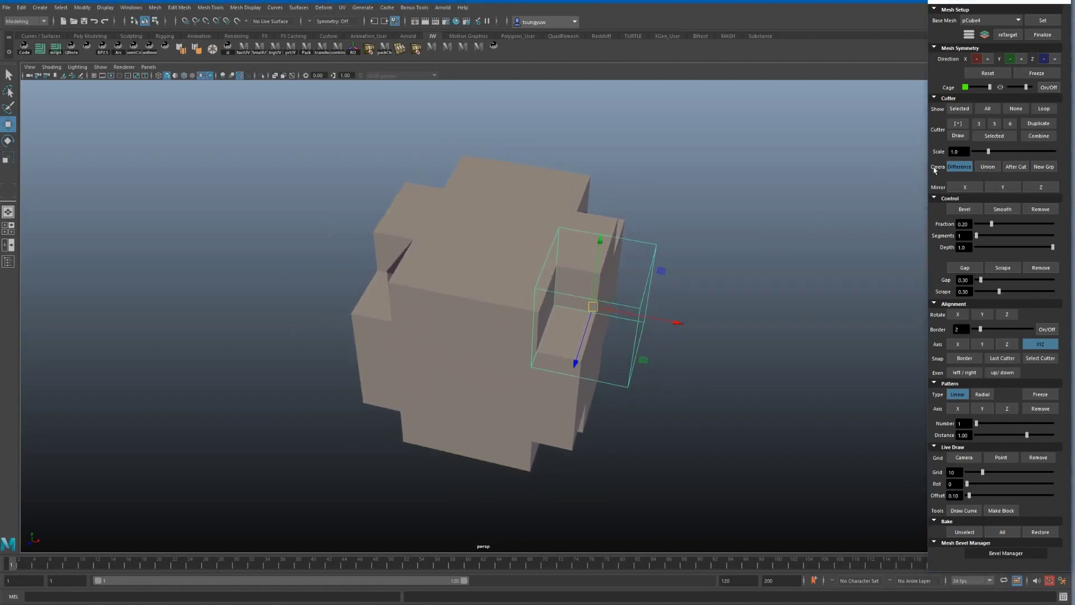
Step: Add box cutters and move them to carve new notches in the cube
left_click(959, 134)
left_click(541, 286)
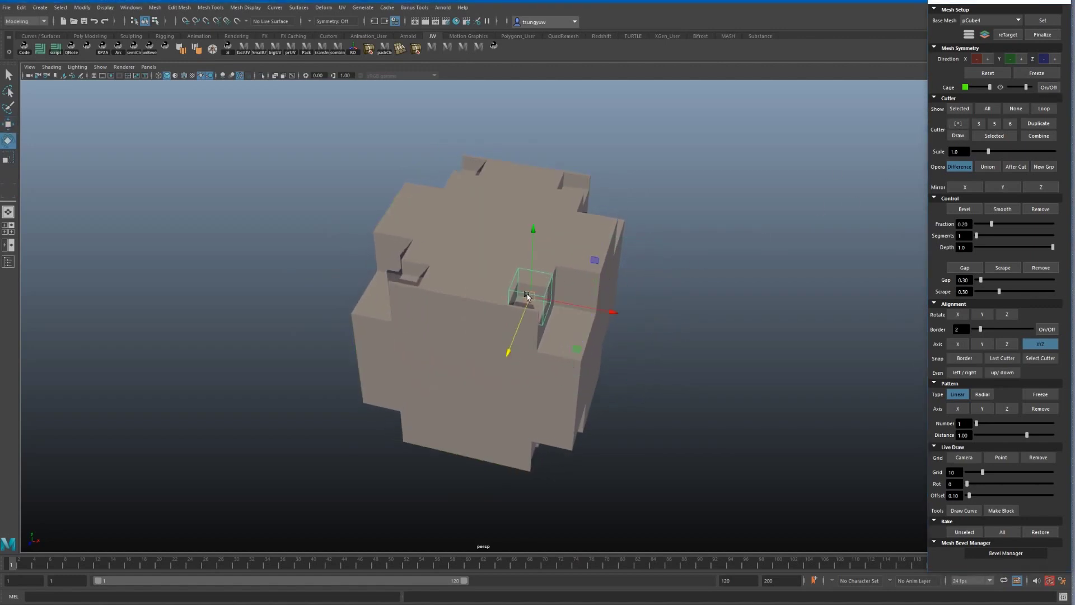
key("w")
left_click_drag(512, 319, 506, 334)
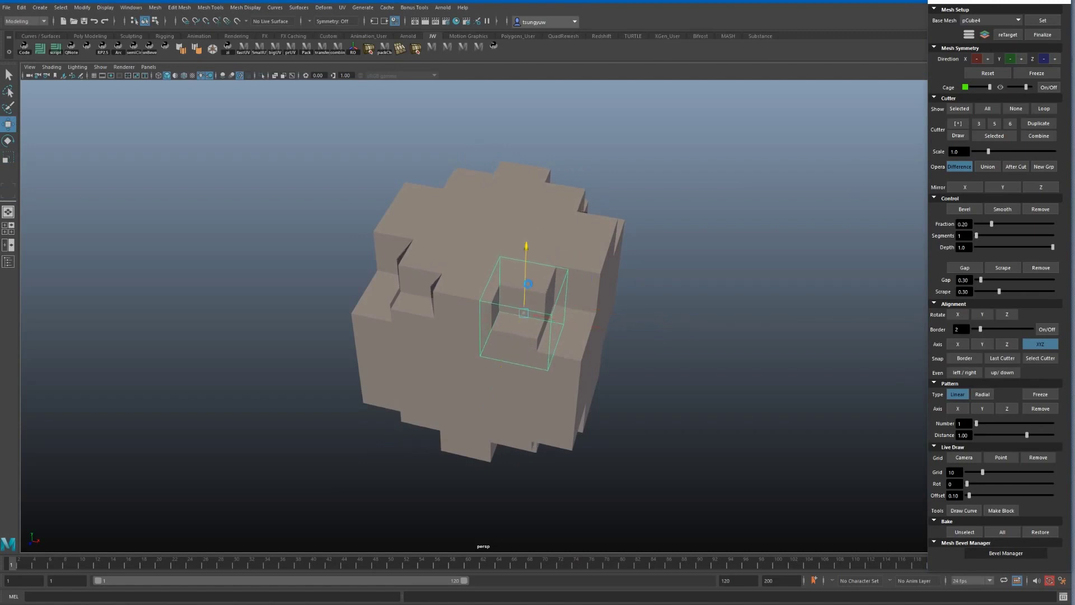
mouse_move(528, 284)
left_mouse_down()
mouse_move(524, 302)
mouse_move(580, 275)
mouse_move(605, 283)
mouse_move(559, 372)
left_mouse_up()
left_click(559, 373)
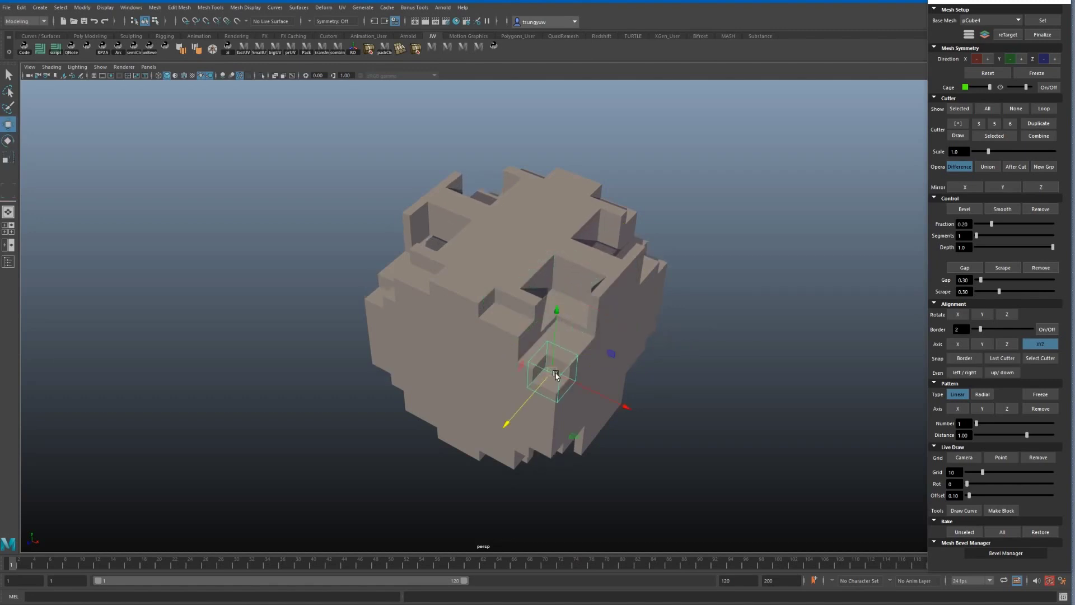
Step: Show the cage, turn off Z mirroring, and add a cutter at the cube's corner
left_click_drag(667, 351, 681, 350, "alt")
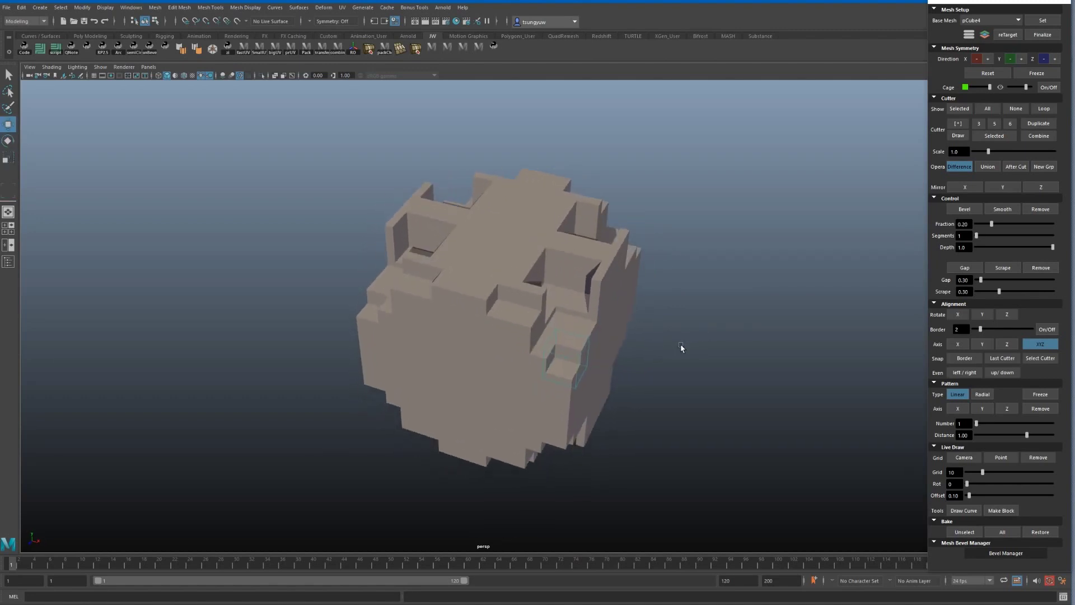
left_click(1044, 88)
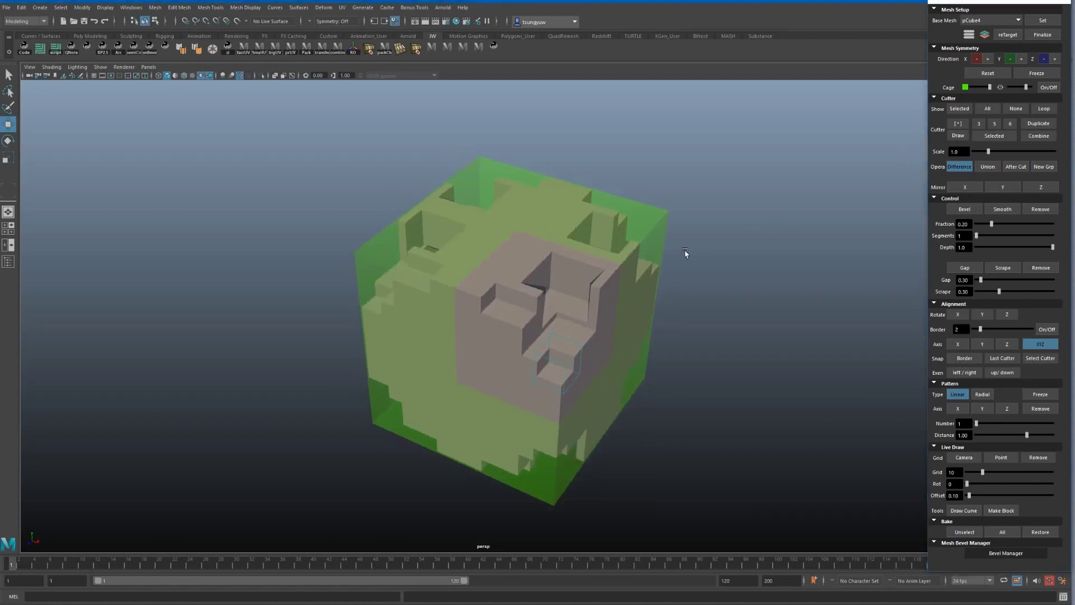
left_click(1046, 60)
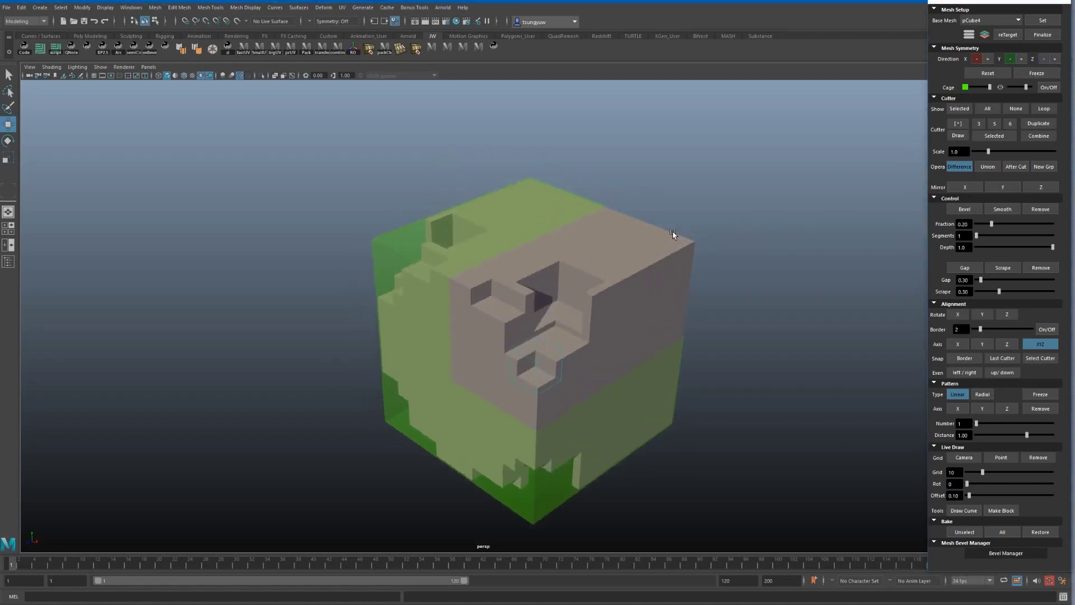
left_click_drag(711, 237, 639, 287, "alt")
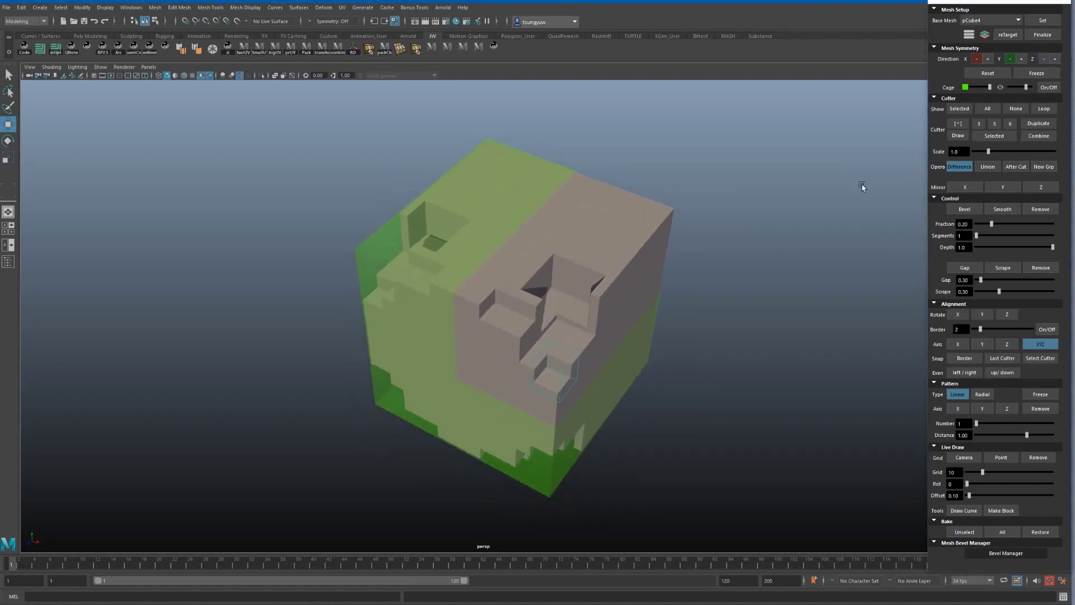
left_click(958, 123)
left_click(652, 219)
Step: Make the plain cube the base mesh and draw a square box cutter on its top
key("r")
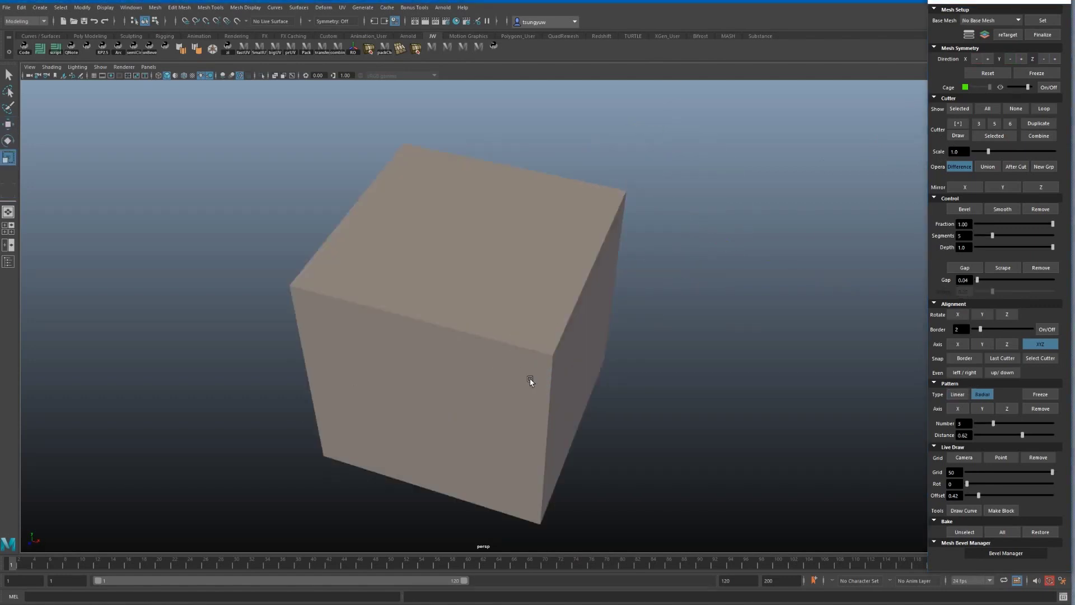
left_click(533, 377)
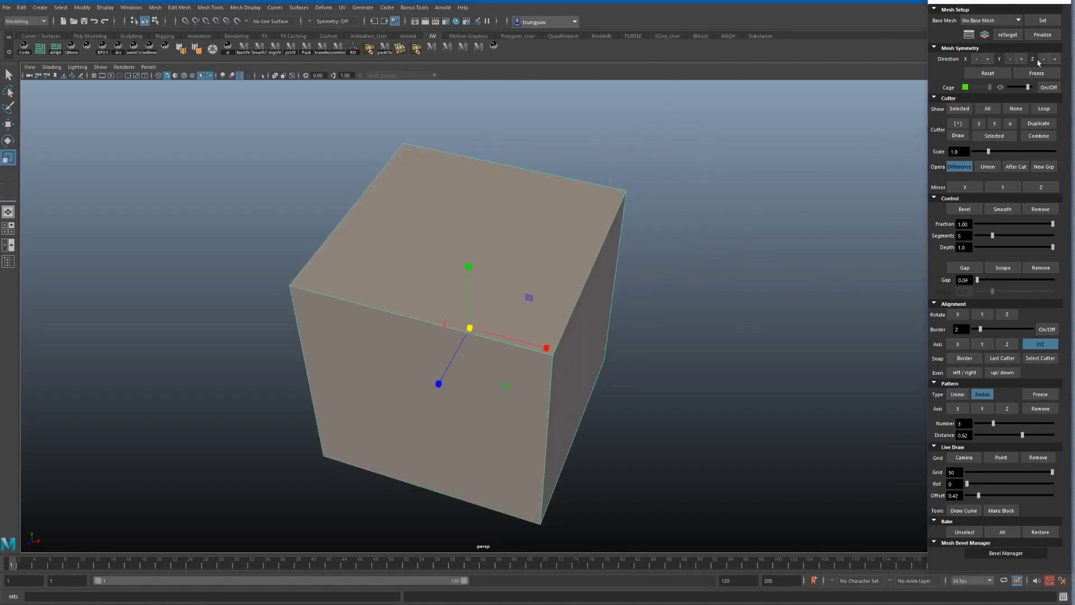
left_click(1042, 21)
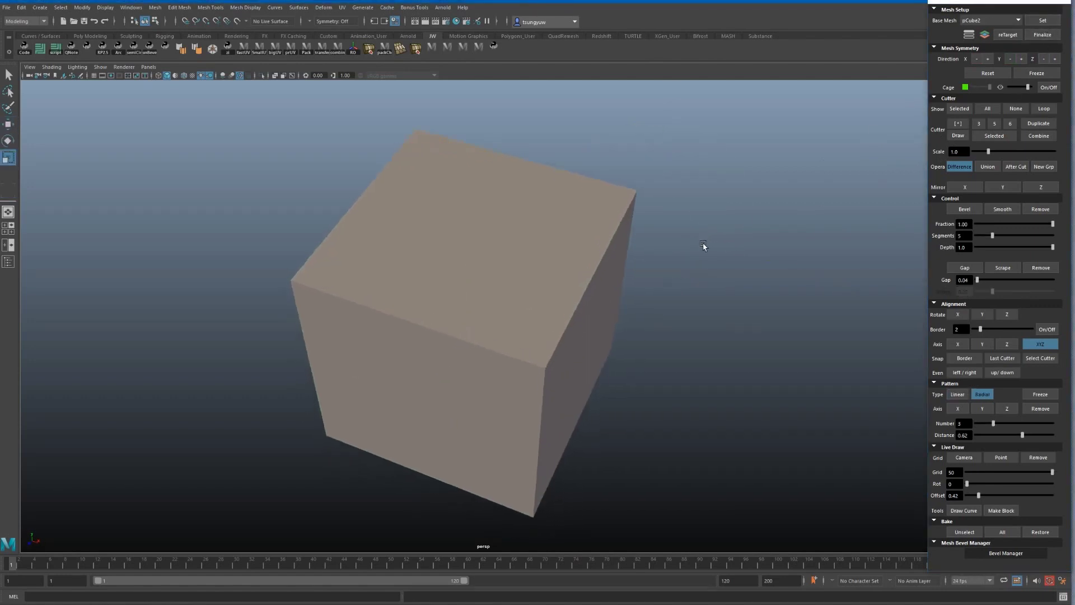
left_click(958, 136)
left_click_drag(336, 291, 413, 238)
Step: Place triangular, pentagonal and hexagonal cutters on the cube's top face
left_click(975, 128)
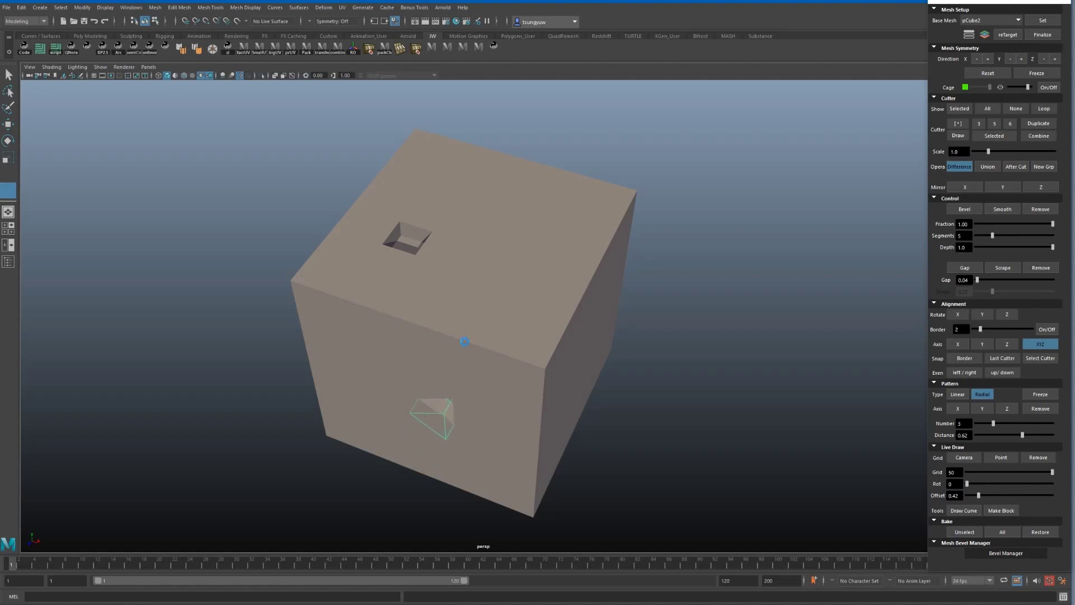
left_click(466, 216)
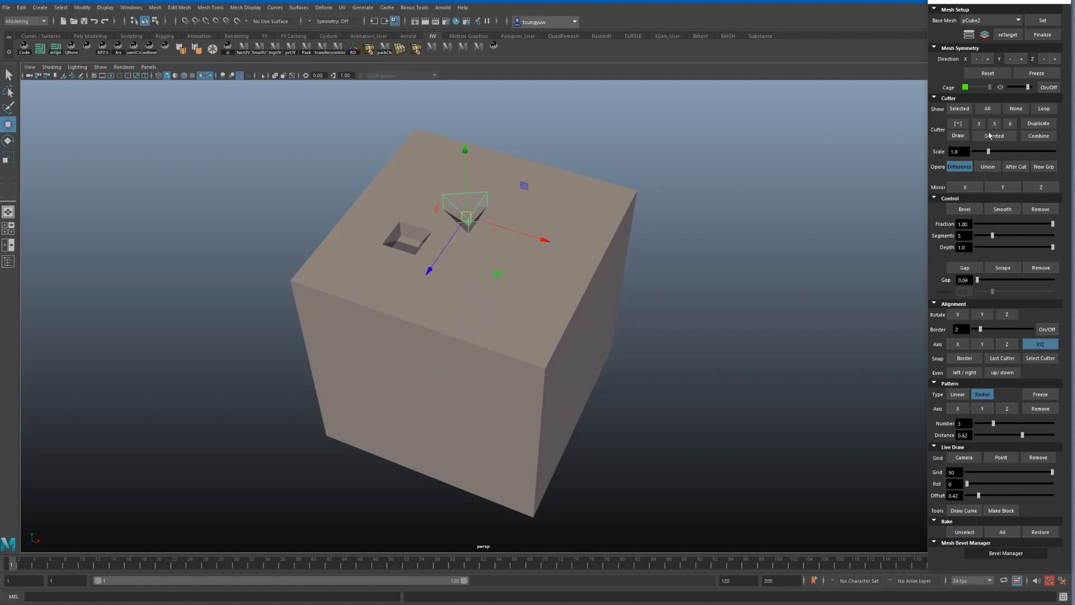
left_click(995, 123)
left_click(496, 266)
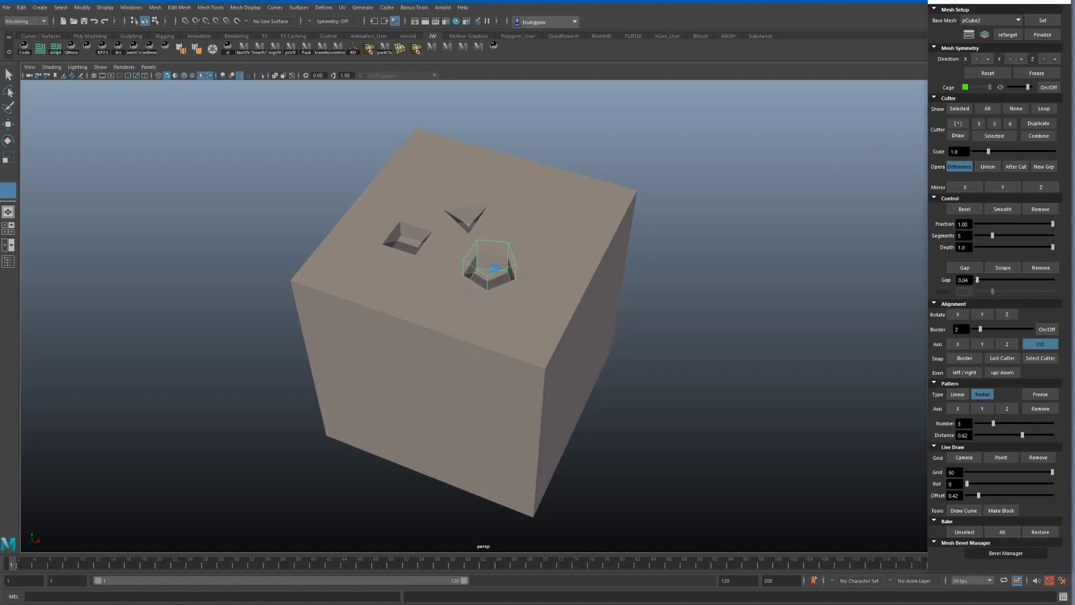
key("w")
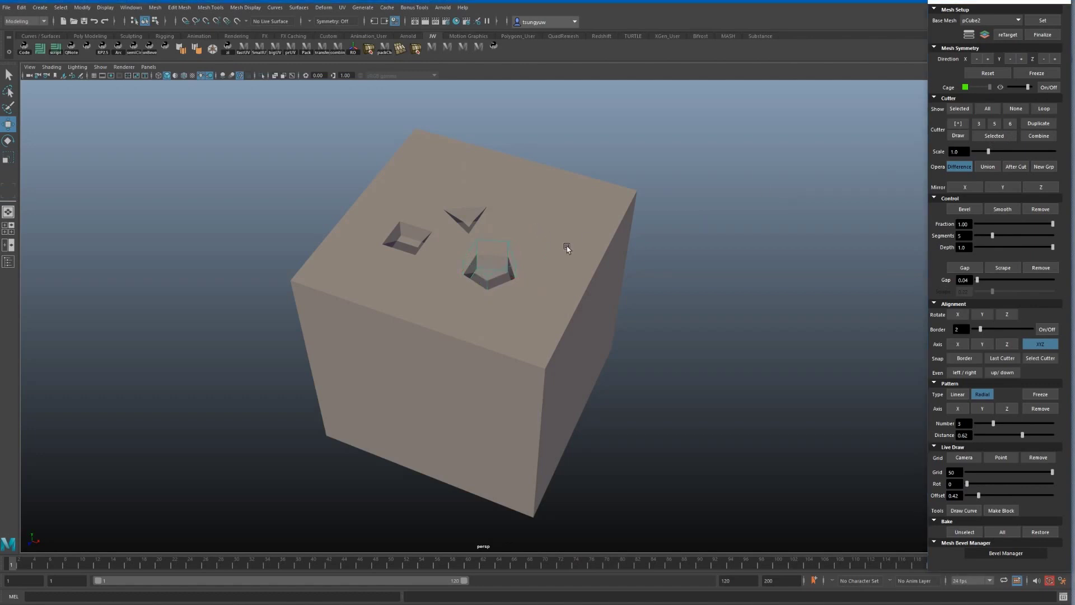
left_click(1011, 124)
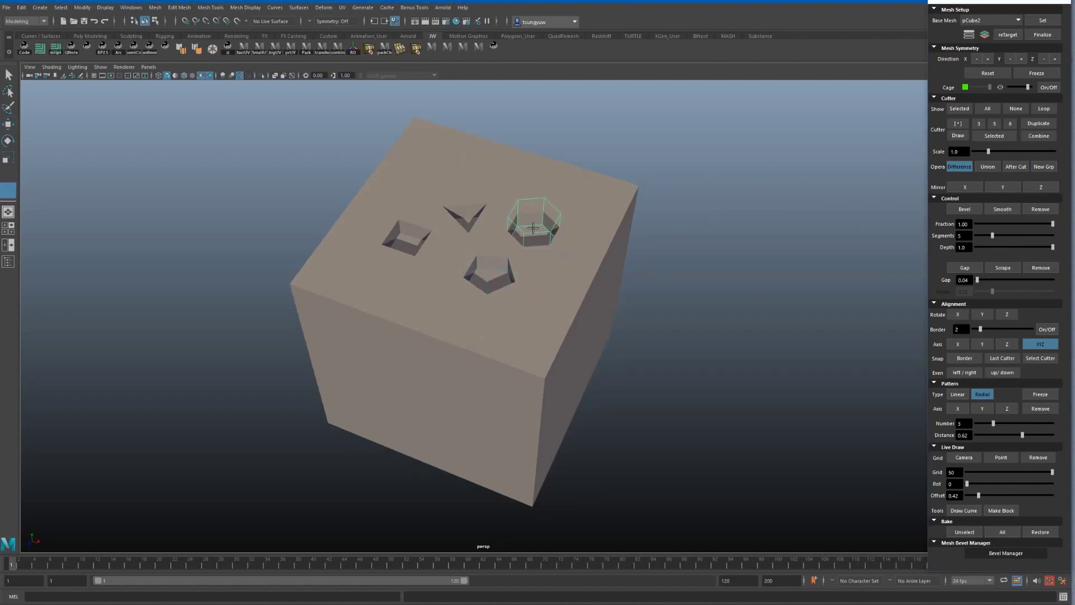
left_click(538, 228)
key("w")
left_click_drag(560, 252, 669, 301, "alt")
left_click(669, 301)
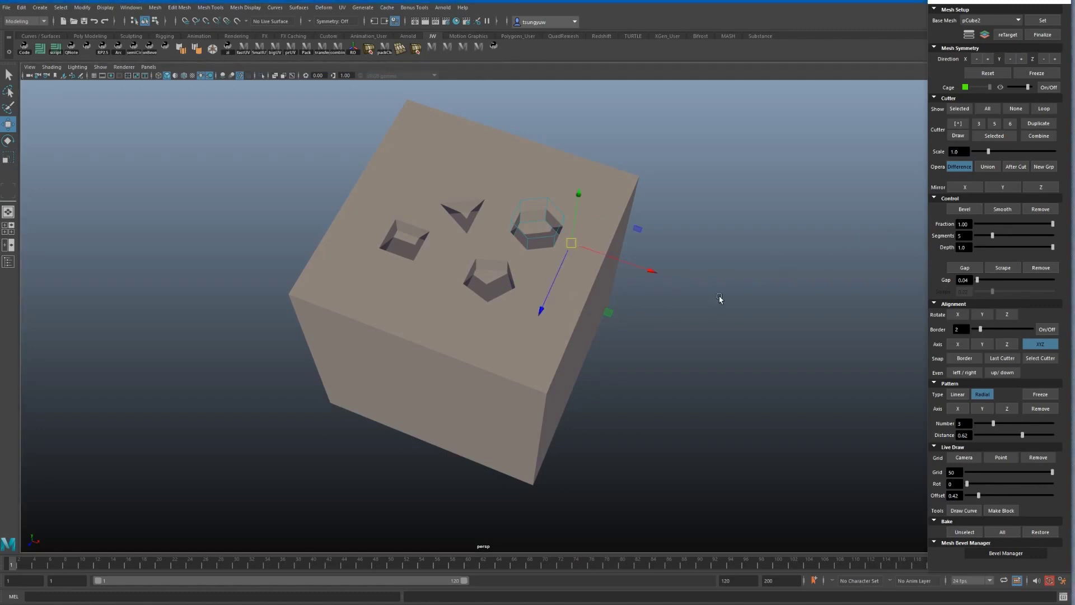
Step: Snap the spring-shaped cutter onto the cube's front face
left_click_drag(426, 362, 358, 336, "alt")
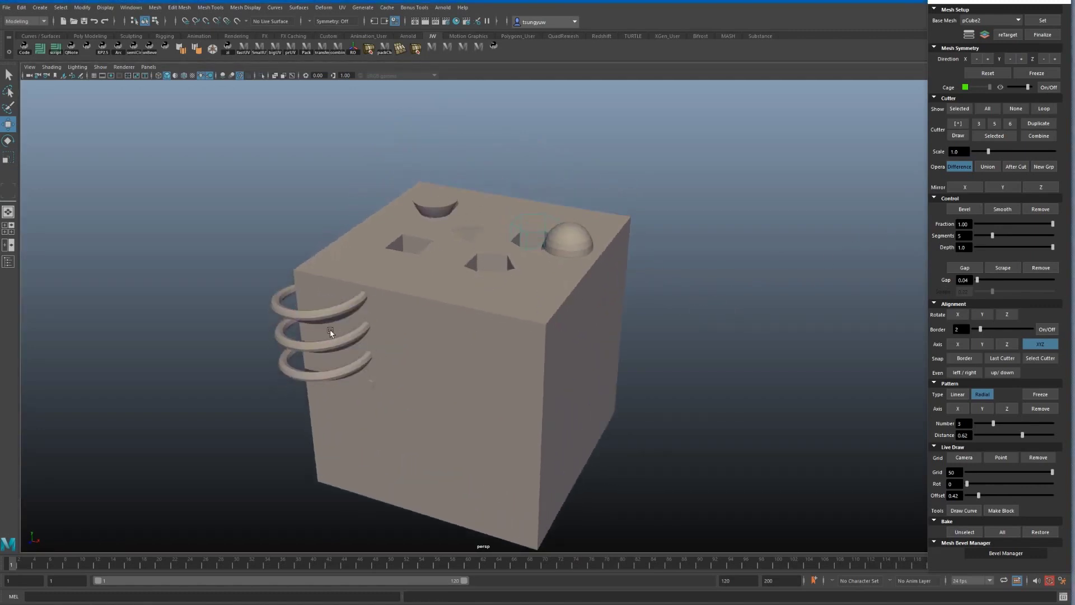
left_click(327, 317)
left_click(993, 137)
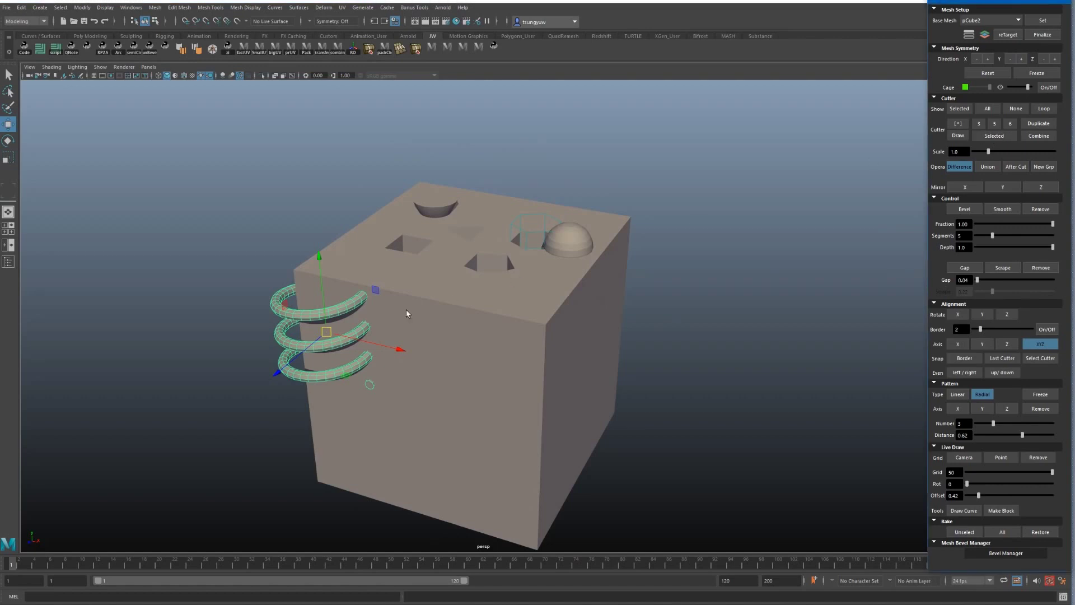
left_click(628, 360)
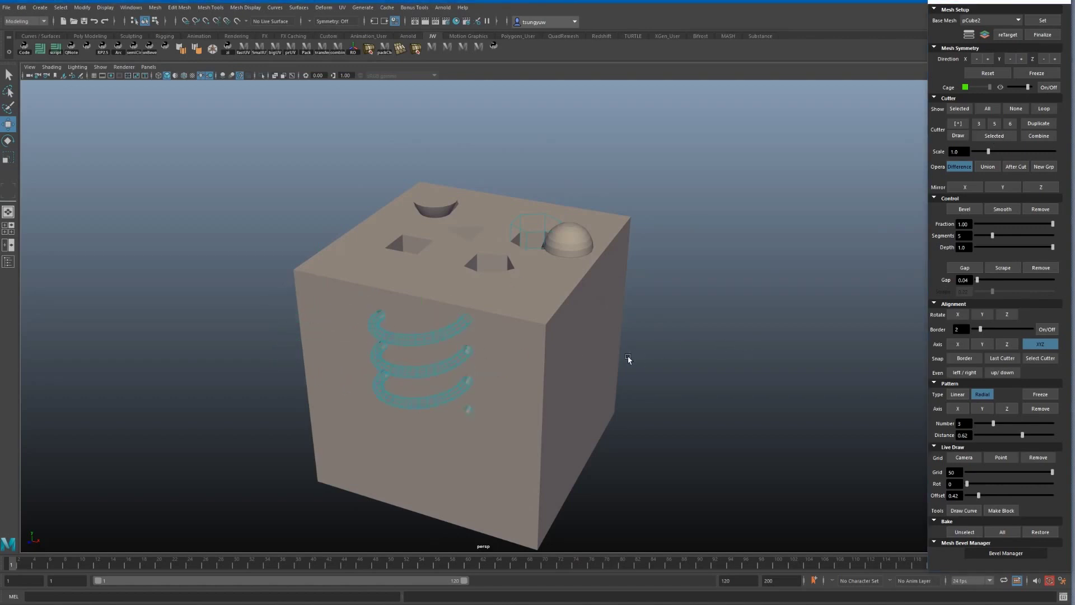
left_click_drag(666, 236, 672, 211, "alt")
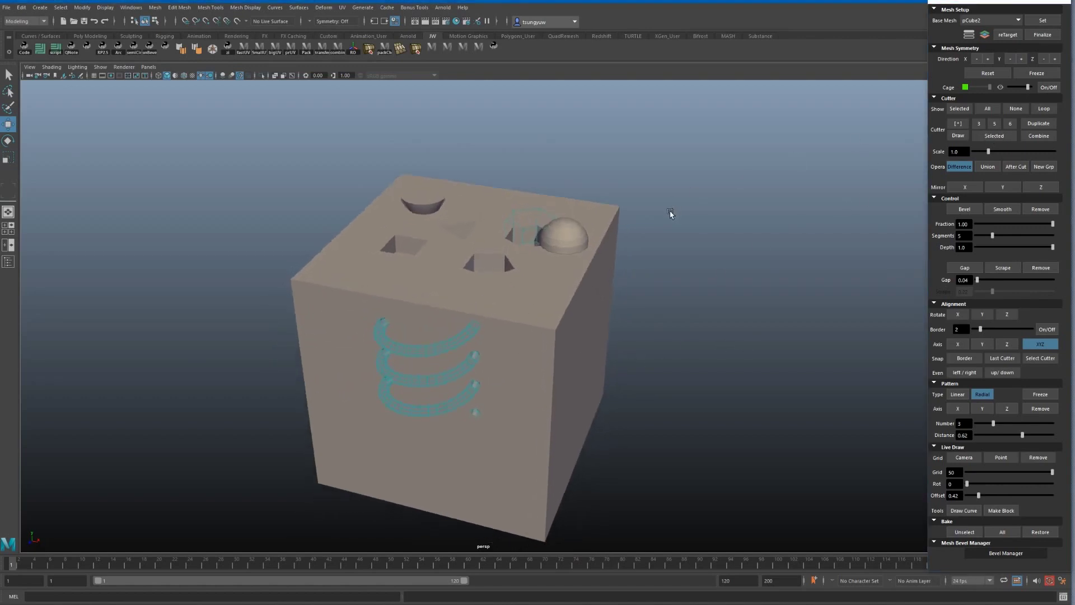
Step: Sink the sphere cutter into the top face and hide all cutters to show the cuts
left_click(424, 194)
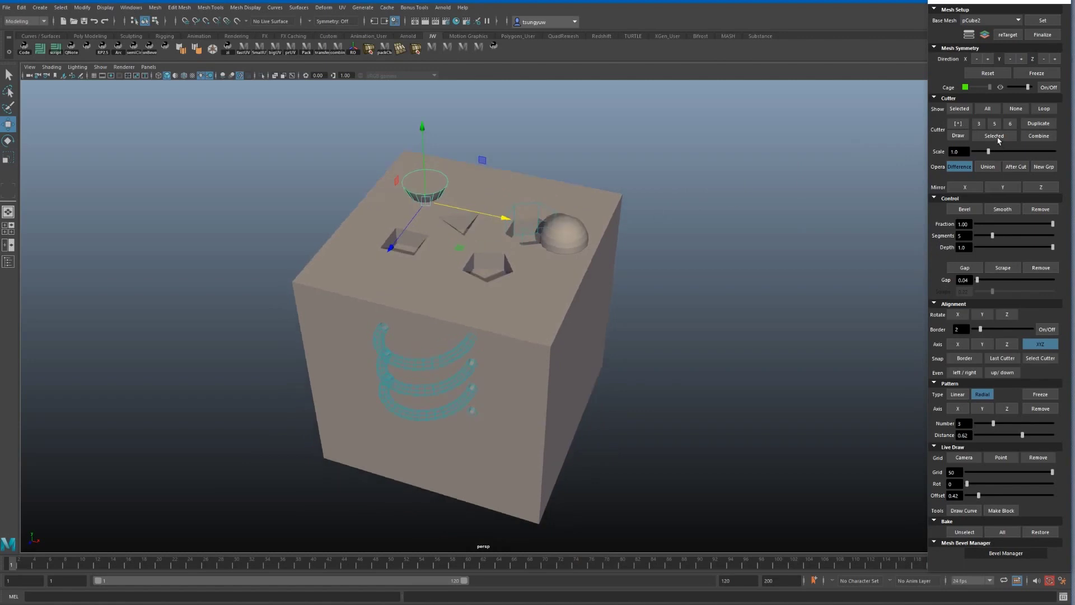
left_click_drag(616, 217, 414, 166, "alt")
key("ctrl+z")
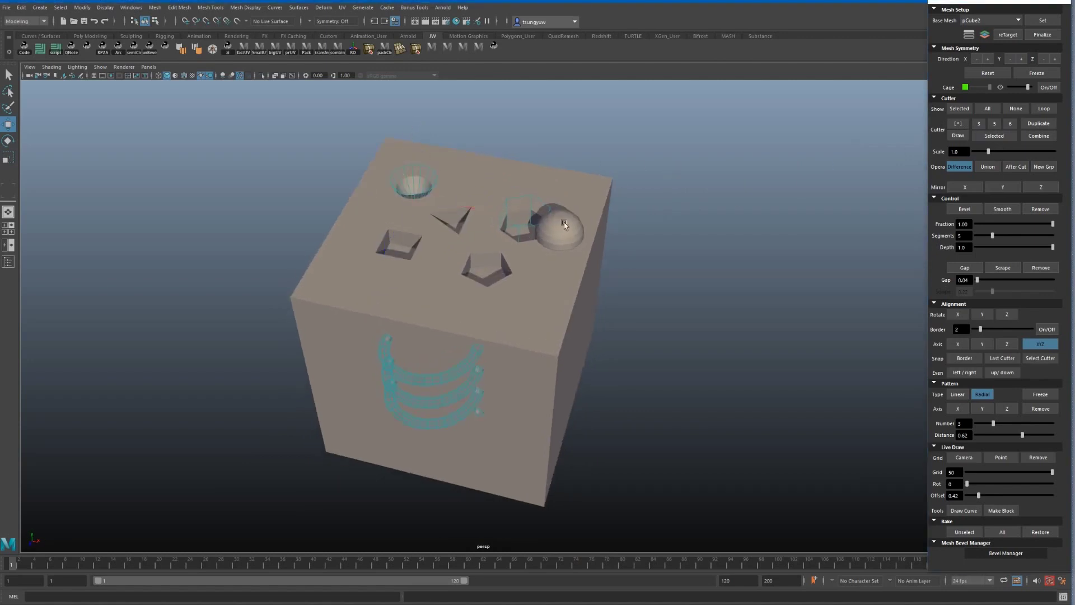
left_click_drag(566, 266, 546, 322)
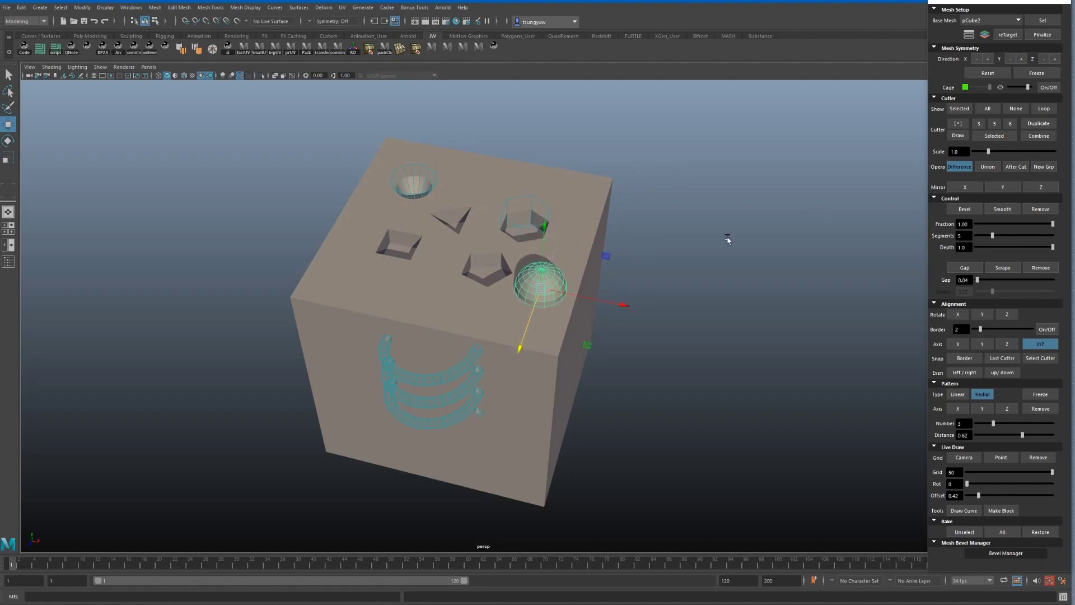
left_click(696, 292)
left_click_drag(685, 303, 712, 289, "alt")
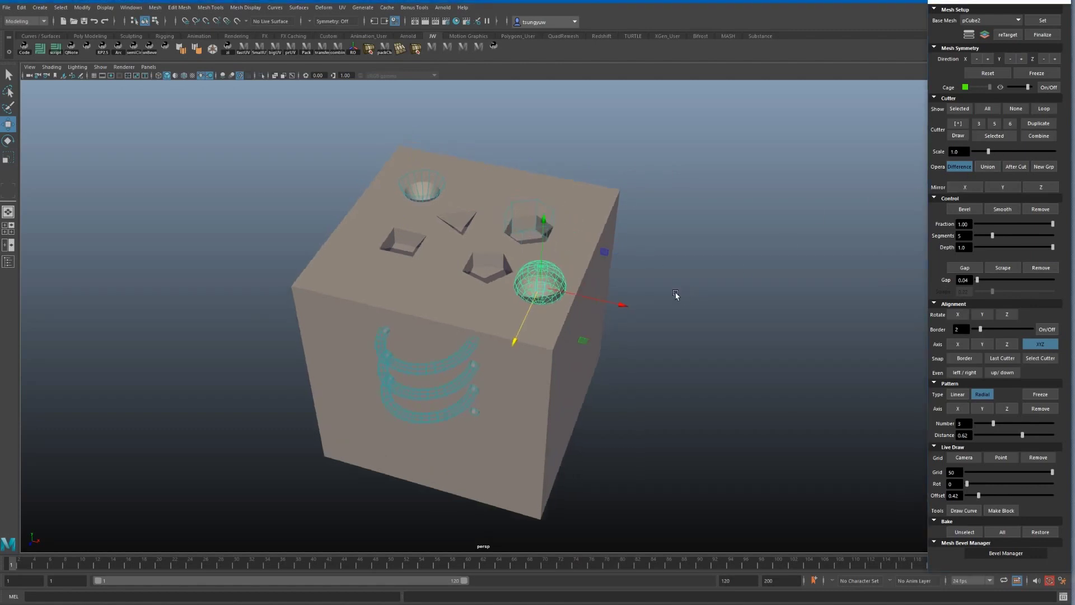
left_click(1016, 109)
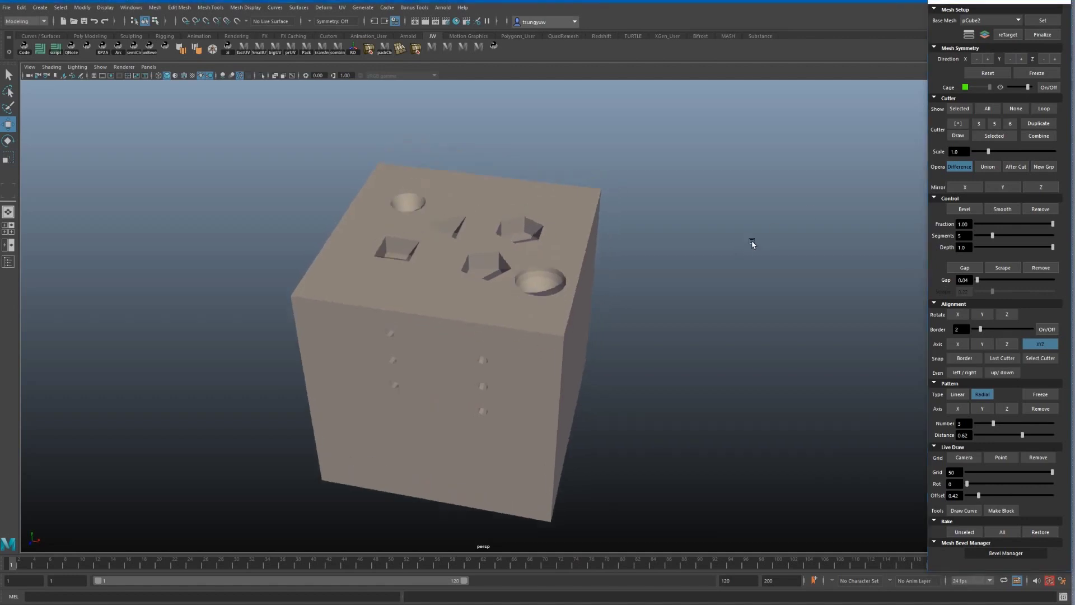
mouse_move(754, 240)
left_mouse_down("alt")
mouse_move(757, 218)
mouse_move(736, 254)
mouse_move(744, 249)
left_mouse_up("alt")
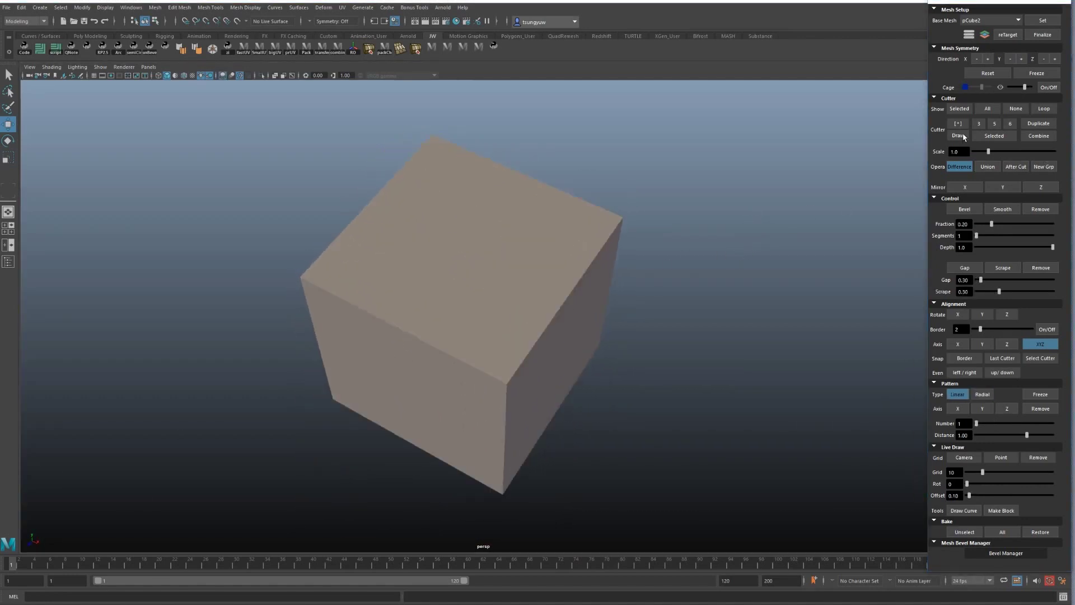
Step: Live-draw two rectangular cutters on the cube and commit the slot cut
left_click(963, 137)
left_click_drag(387, 300, 442, 336)
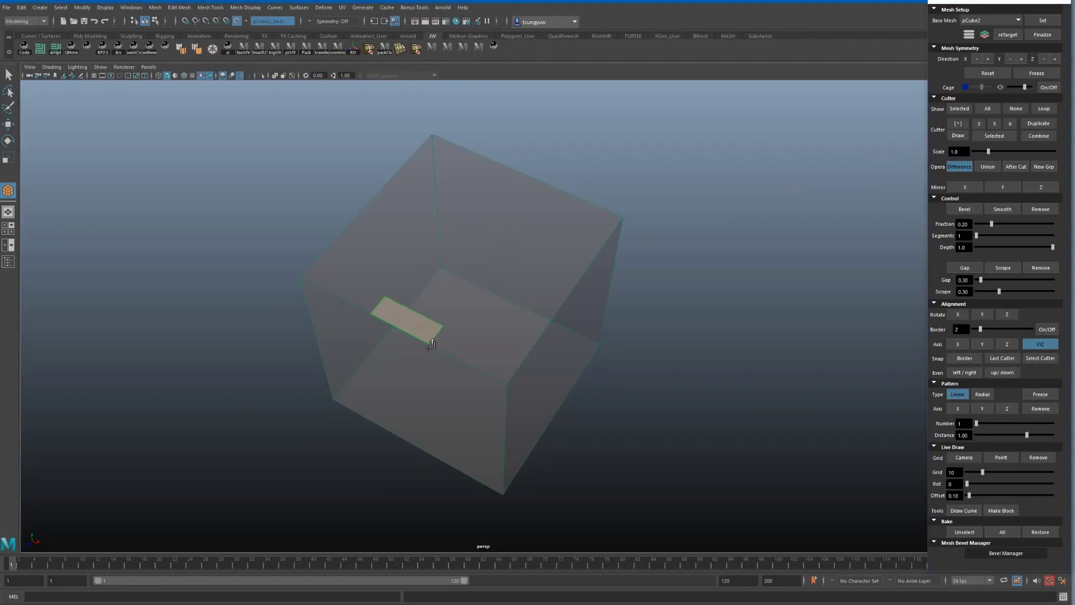
left_click(959, 134)
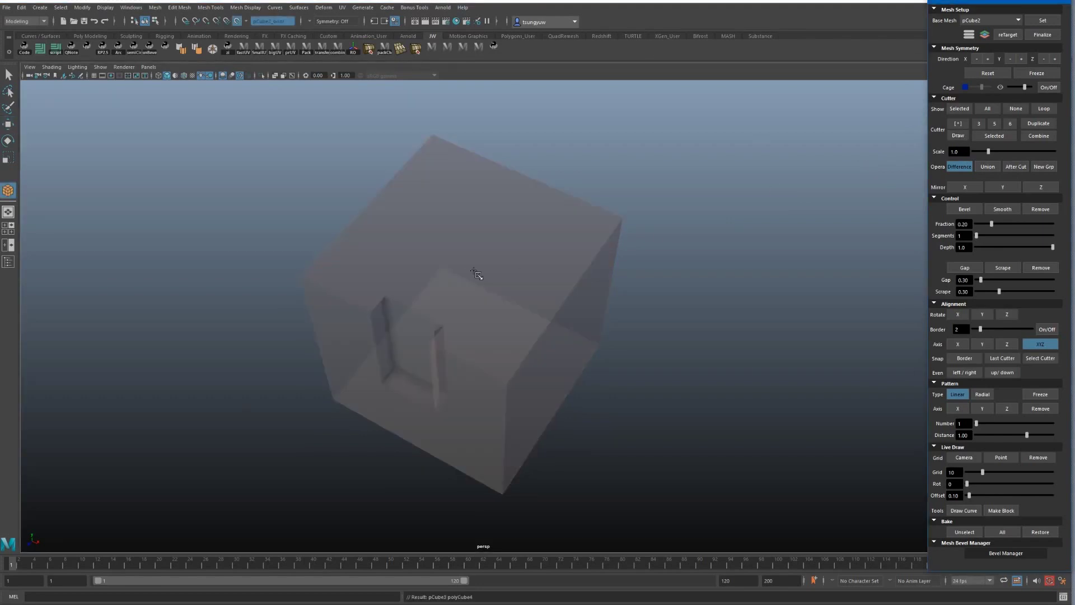
left_click_drag(479, 273, 571, 302)
left_click(570, 335)
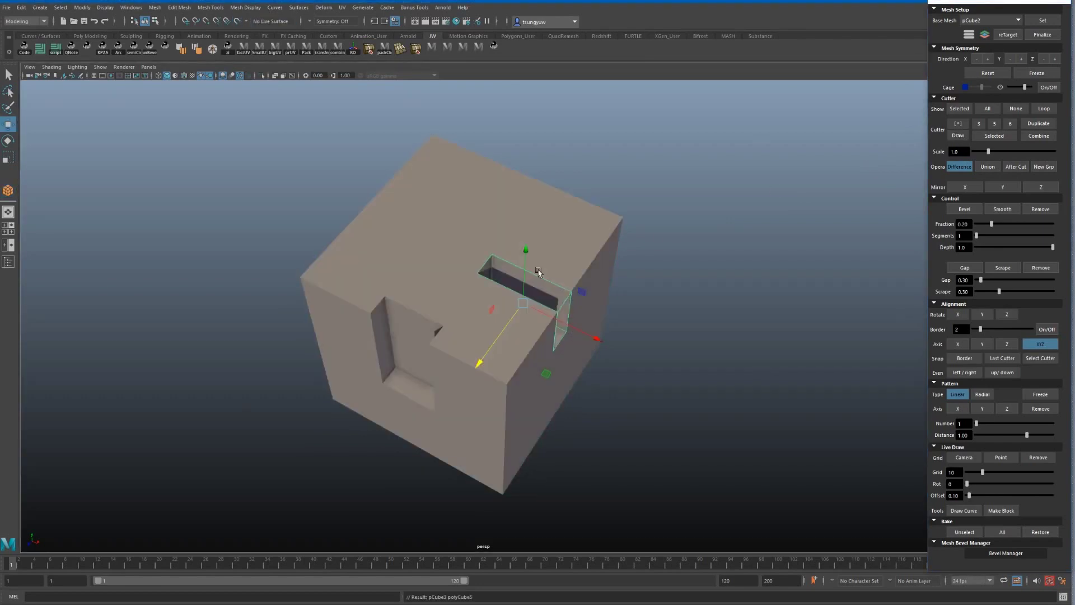
Step: Draw and commit a top-face slot, a top-left corner notch and a widened thin slot
mouse_move(456, 233)
left_mouse_down()
mouse_move(495, 286)
mouse_move(485, 319)
left_mouse_up()
left_click(485, 319)
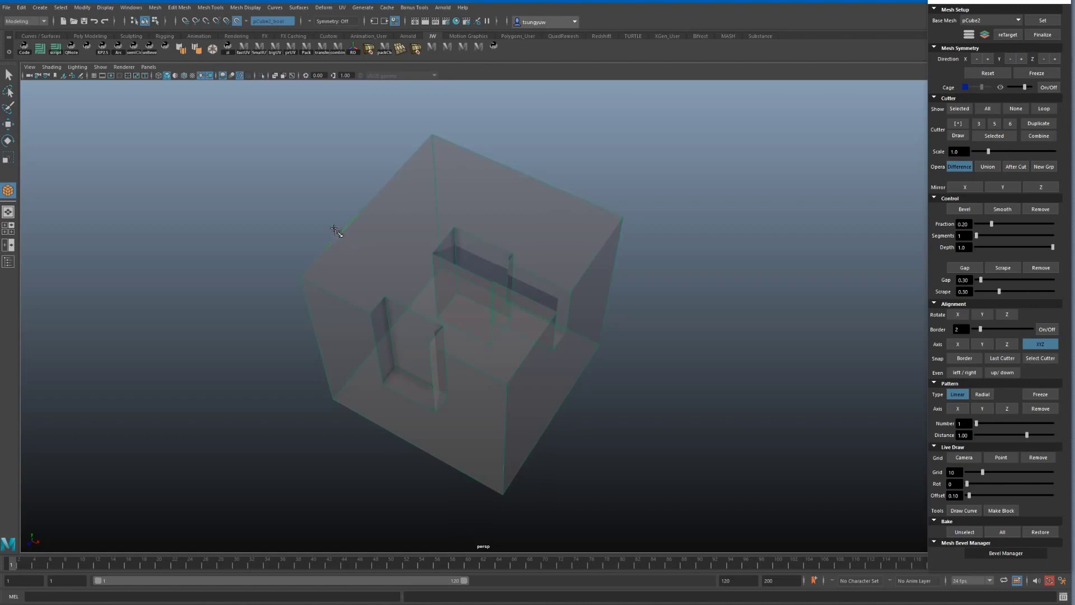
left_click_drag(375, 252, 398, 282)
left_click(398, 283)
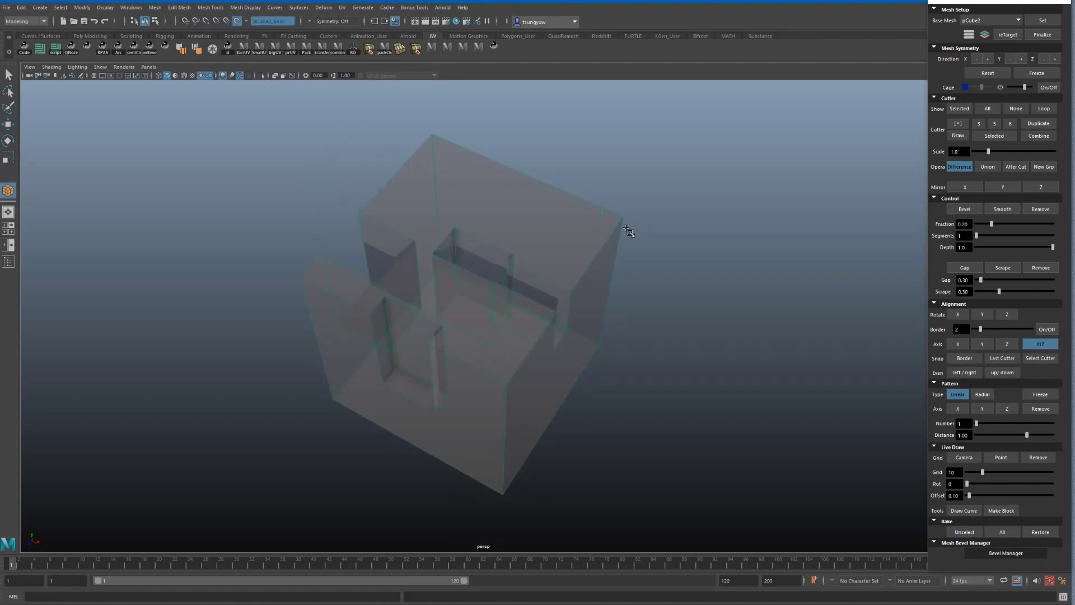
left_click_drag(592, 242, 599, 247)
left_click(620, 267)
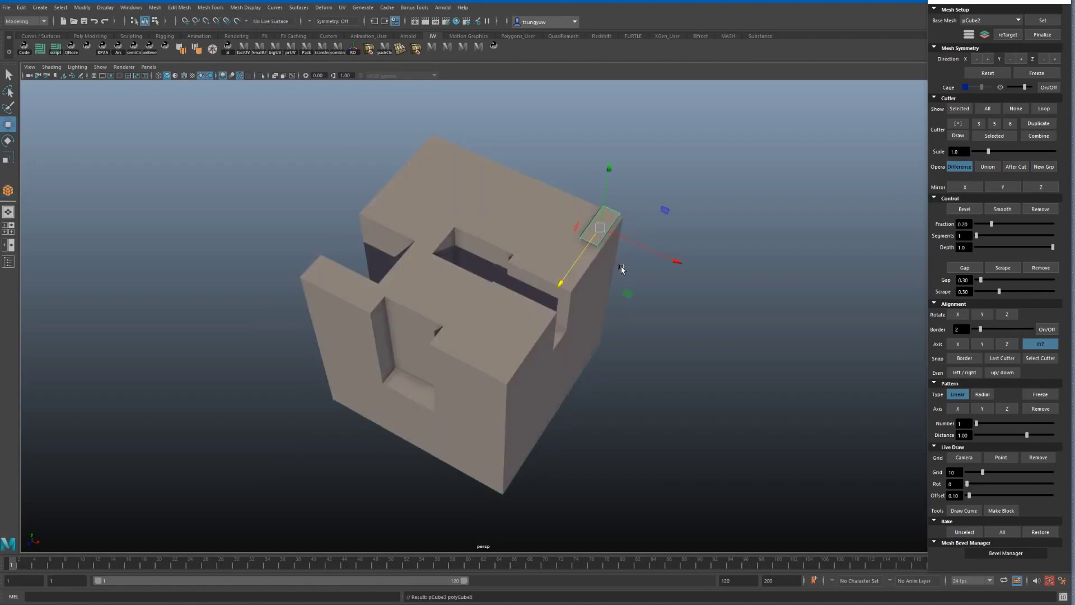
left_click_drag(643, 311, 667, 308, "alt")
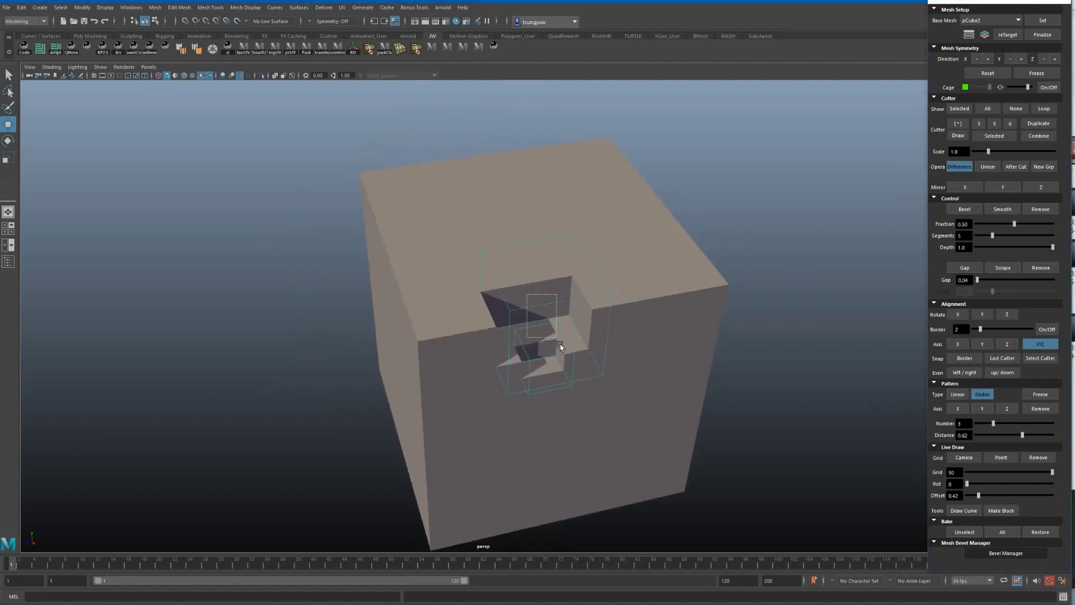
Step: Duplicate the cutter, slide the copy left along X, and narrow it
left_click_drag(561, 345, 562, 347)
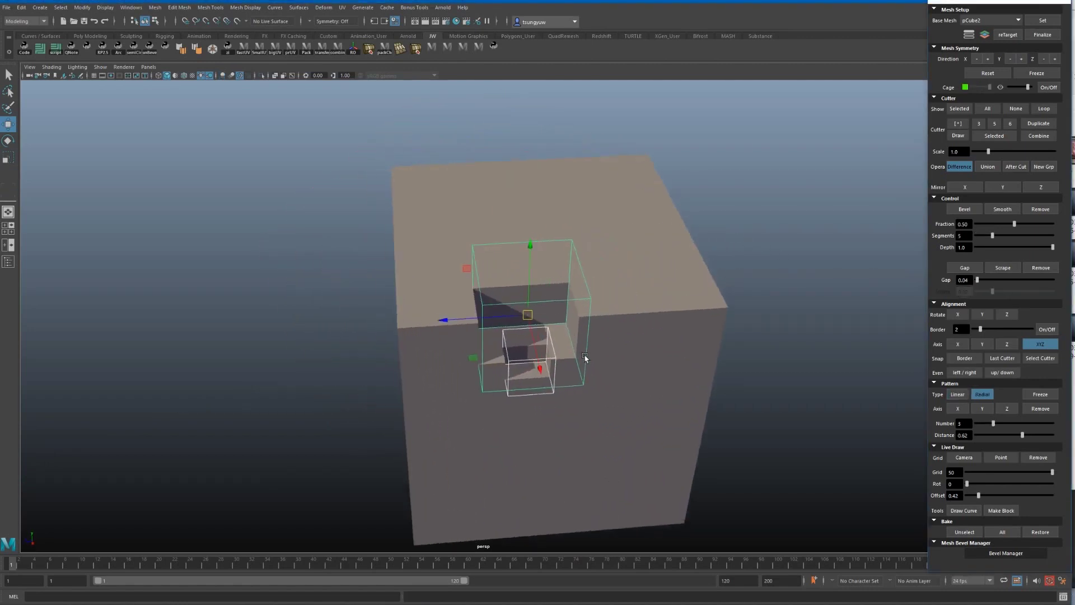
left_click(1037, 128)
mouse_move(628, 291)
left_mouse_down("alt")
mouse_move(478, 340)
mouse_move(520, 328)
mouse_move(336, 364)
mouse_move(660, 309)
mouse_move(536, 318)
mouse_move(541, 364)
mouse_move(526, 305)
left_mouse_up("alt")
key("r")
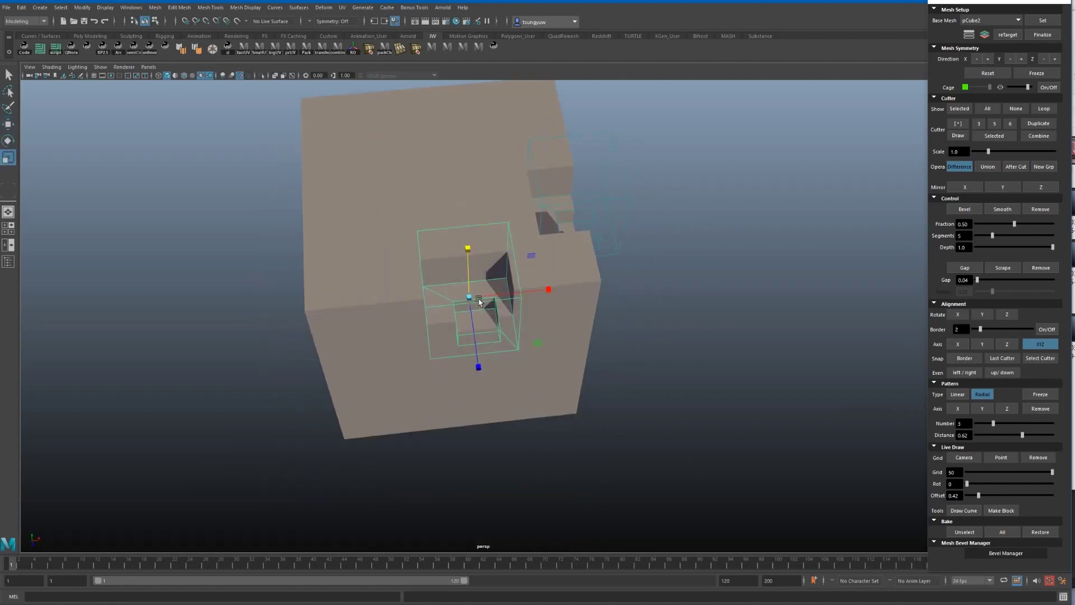
mouse_move(507, 334)
left_mouse_down()
mouse_move(469, 298)
mouse_move(446, 295)
left_mouse_up()
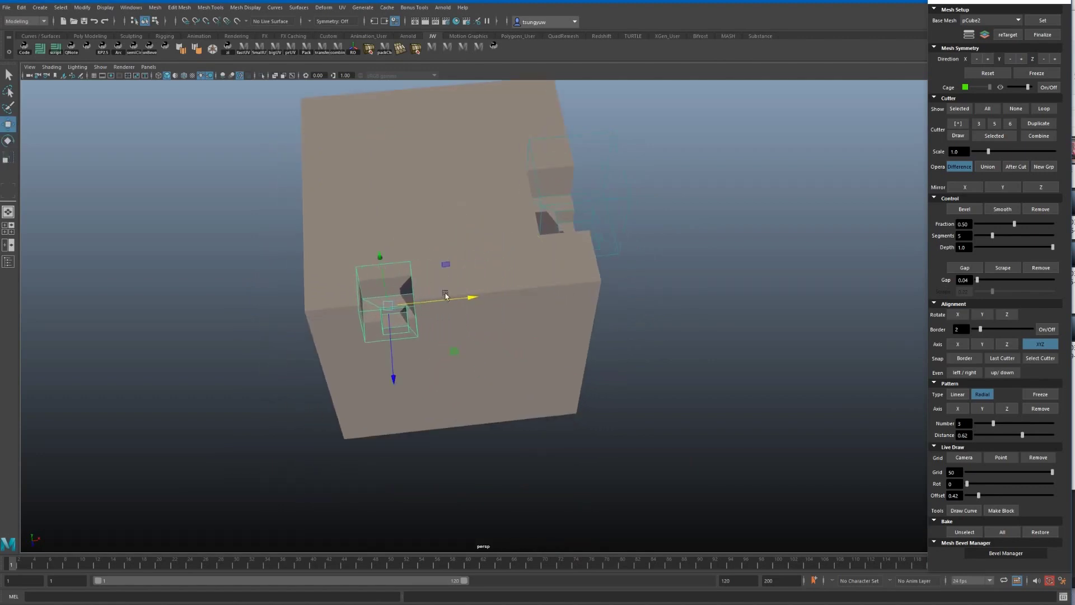
Step: Add a third copy along X, combine all three, and lower them into the block
left_click(1033, 119)
mouse_move(707, 256)
left_mouse_down("alt")
mouse_move(473, 280)
mouse_move(514, 262)
mouse_move(595, 271)
left_mouse_up("alt")
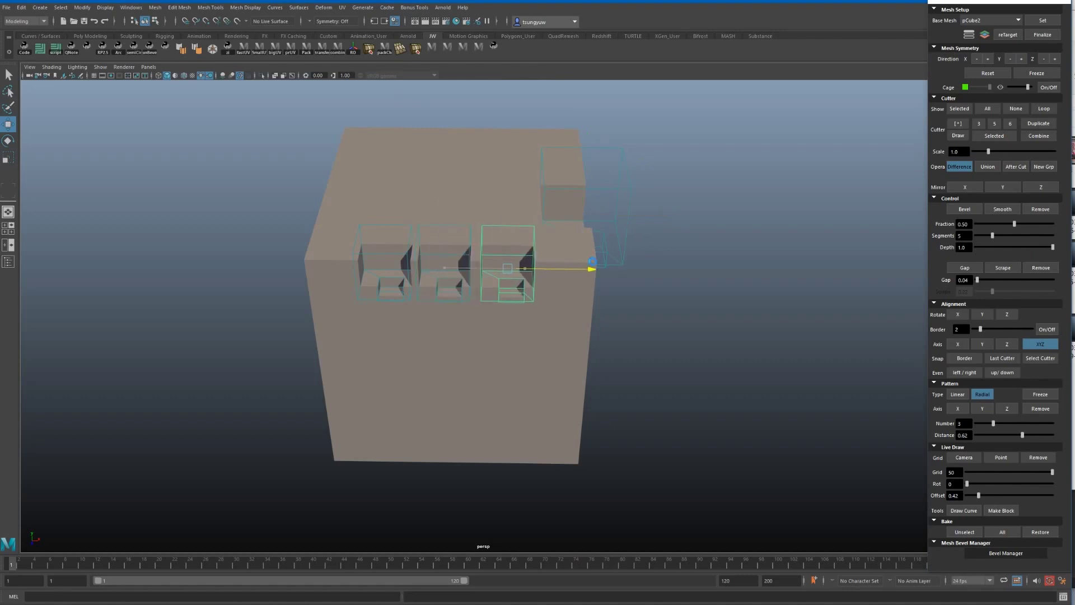
mouse_move(514, 272)
left_mouse_down("alt")
mouse_move(619, 295)
mouse_move(554, 312)
left_mouse_up("alt")
mouse_move(461, 289)
left_mouse_down()
mouse_move(442, 290)
mouse_move(436, 221)
mouse_move(502, 276)
mouse_move(482, 241)
left_mouse_up()
left_click(1038, 139)
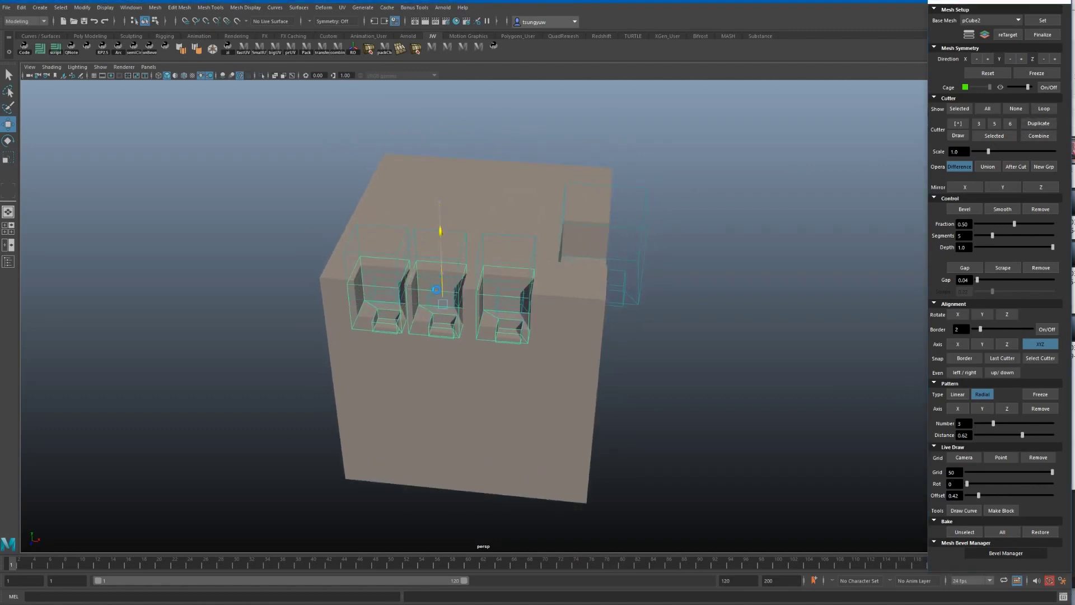
mouse_move(444, 196)
left_mouse_down()
mouse_move(464, 219)
mouse_move(412, 271)
mouse_move(477, 162)
mouse_move(479, 187)
left_mouse_up()
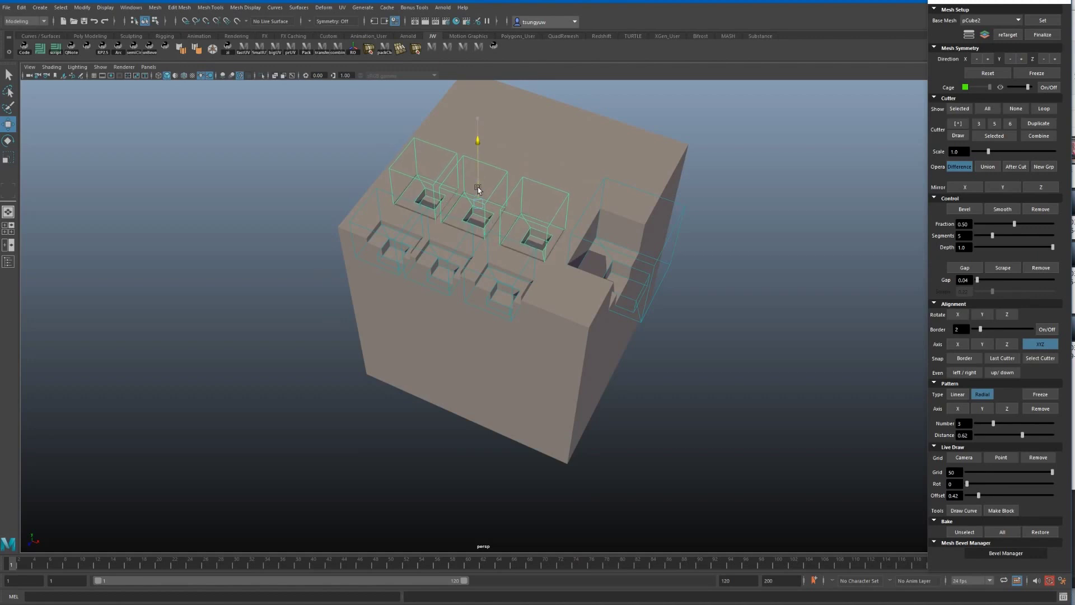
left_click(694, 334)
mouse_move(694, 334)
left_mouse_down("alt")
mouse_move(716, 279)
mouse_move(734, 267)
mouse_move(715, 278)
mouse_move(713, 296)
left_mouse_up("alt")
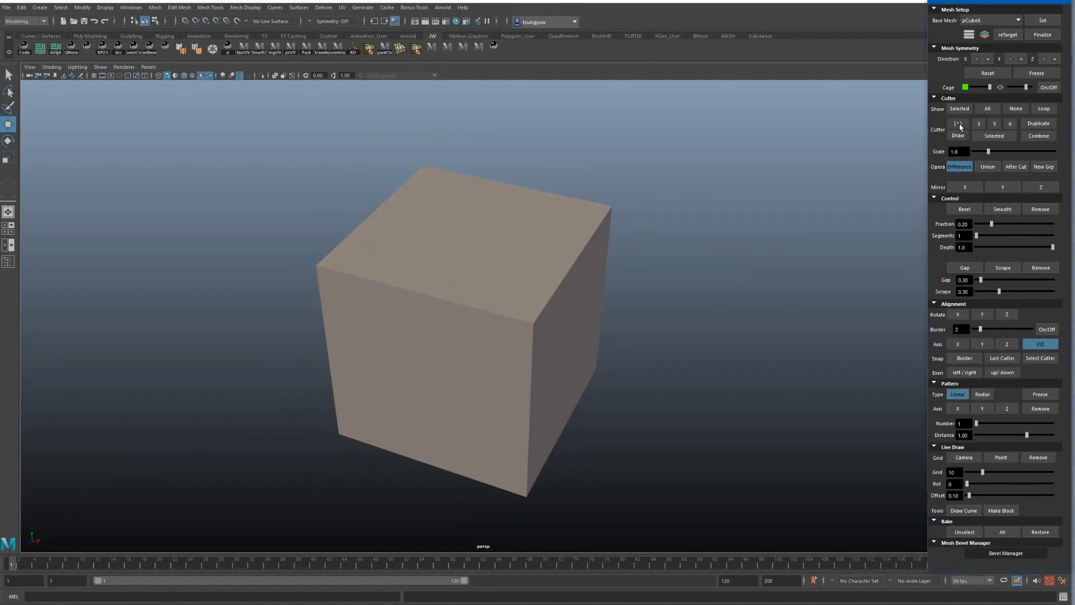
Step: Add a box cutter at the cube's corner and scale it into a large corner notch
left_click(386, 278)
key("r")
mouse_move(386, 280)
left_mouse_down()
mouse_move(475, 278)
mouse_move(560, 322)
mouse_move(581, 308)
left_mouse_up()
key("w")
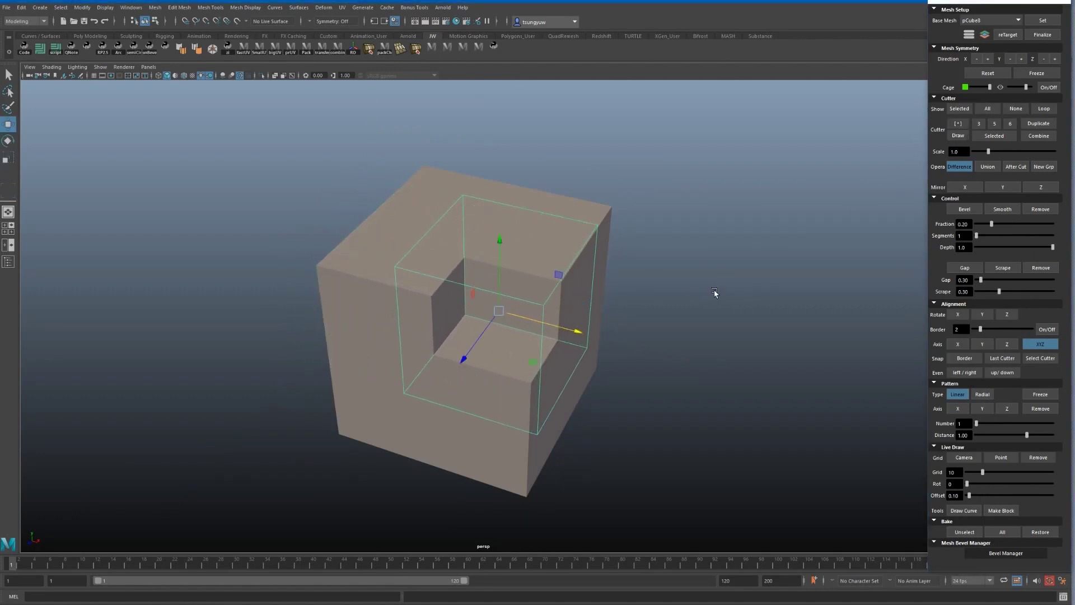
left_click(714, 292)
Step: Place a second small cutter, scale it up, and set it to Union for a protruding block
left_click(956, 134)
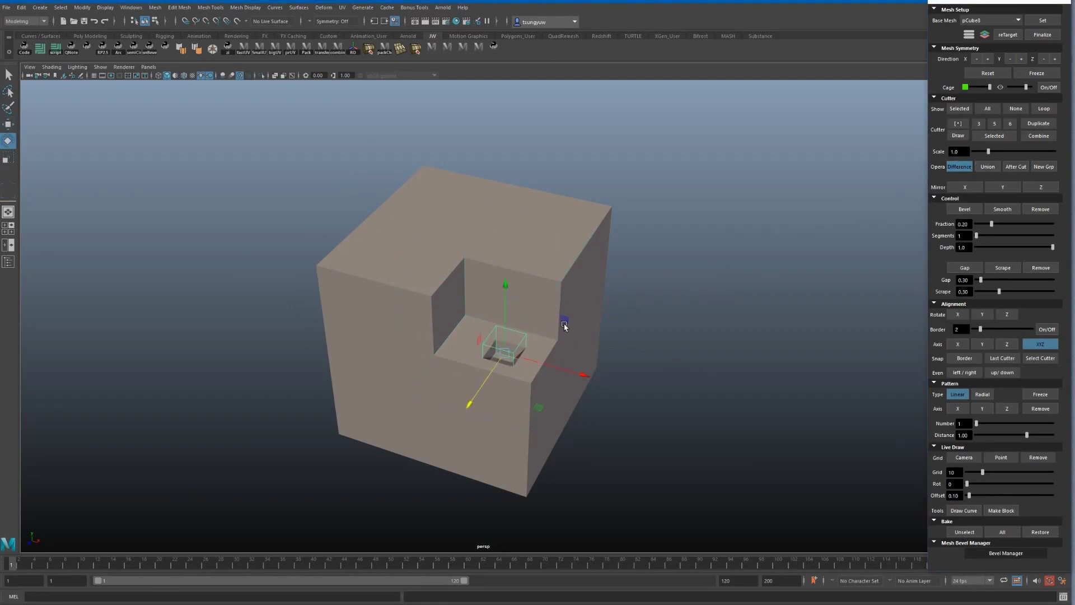
key("r")
mouse_move(505, 353)
left_mouse_down()
mouse_move(571, 367)
mouse_move(524, 373)
left_mouse_up()
left_click(986, 167)
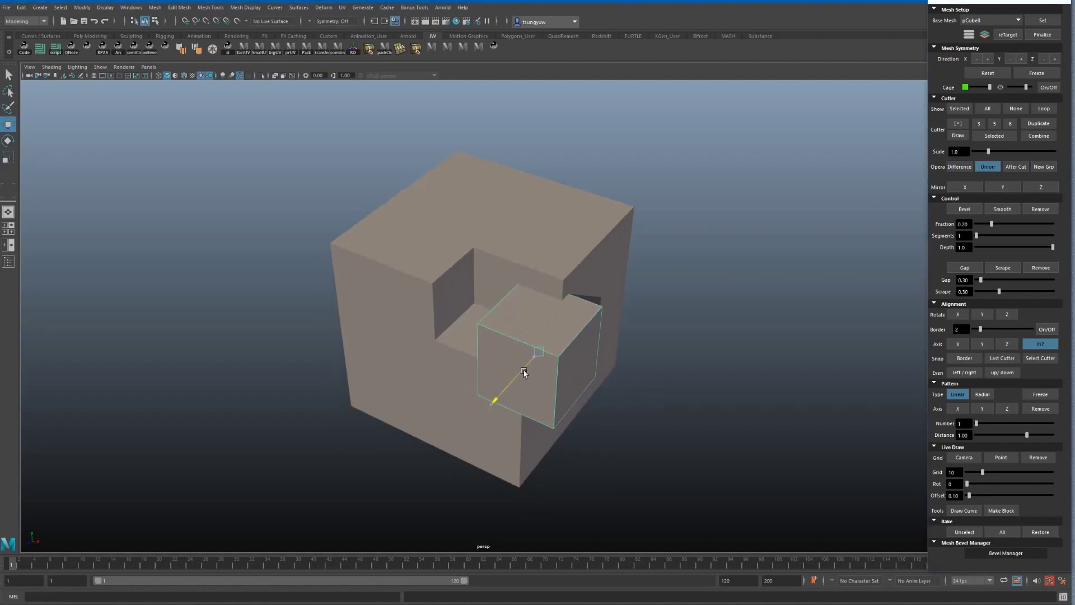
left_click(622, 365)
left_click_drag(622, 364, 661, 353, "alt")
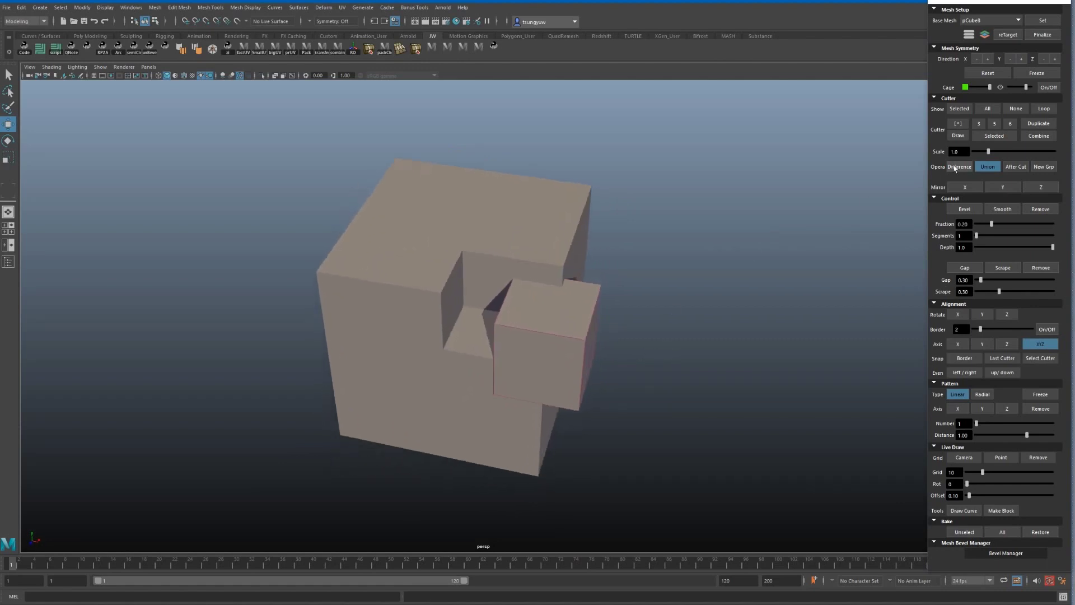
Step: Draw another cutter cube on top of the mesh and nudge it down-left
left_click(960, 126)
left_click_drag(535, 254, 536, 238)
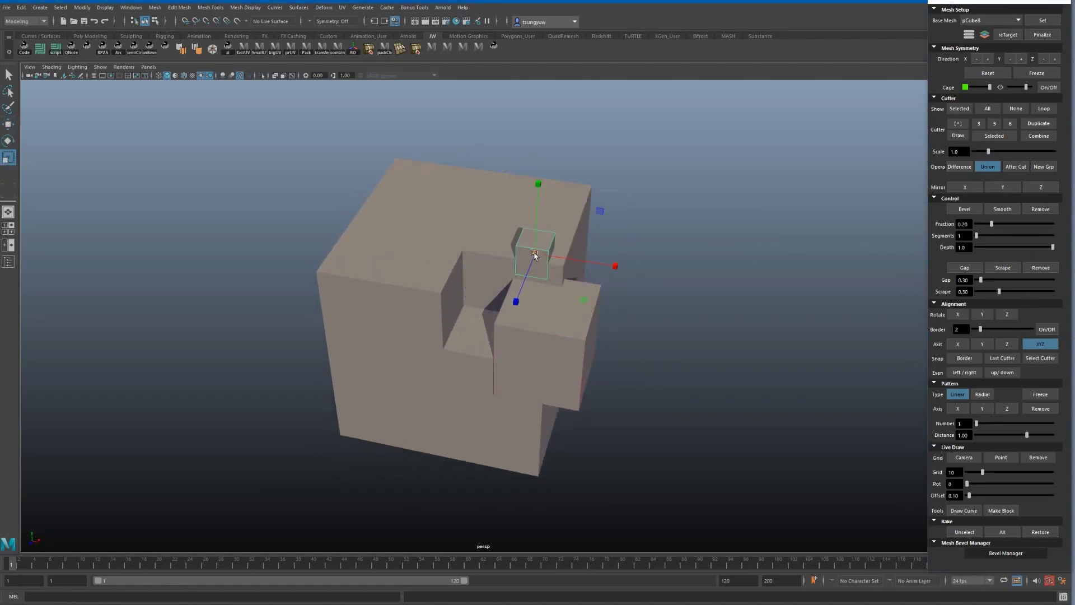
left_click_drag(531, 279, 530, 283)
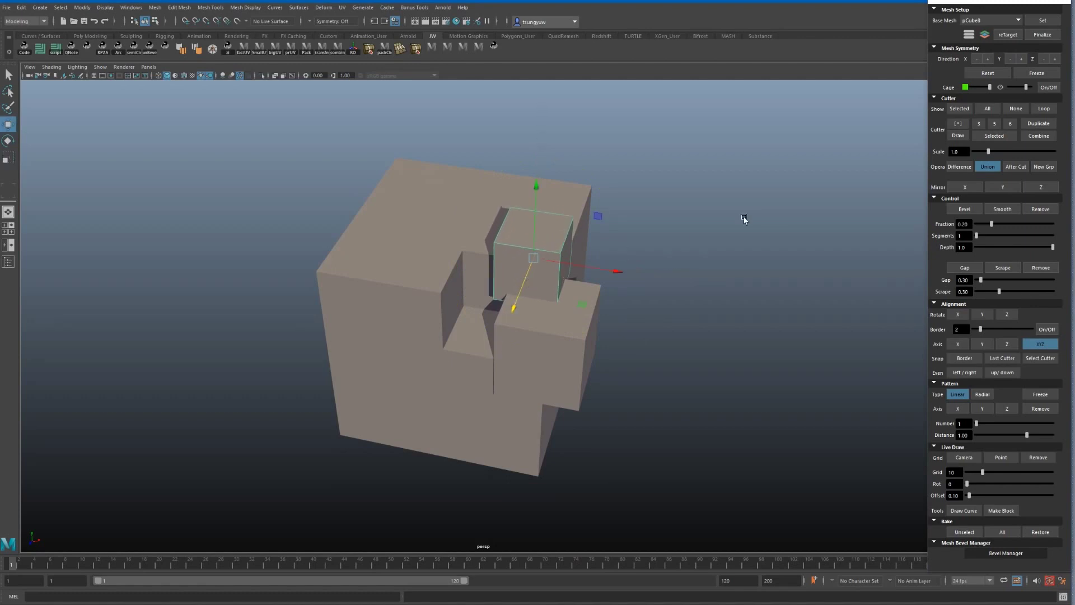
Step: Draw a lower-left cutter set to Difference and slide it along X to carve a recess
left_click(956, 126)
left_click_drag(444, 355, 444, 342)
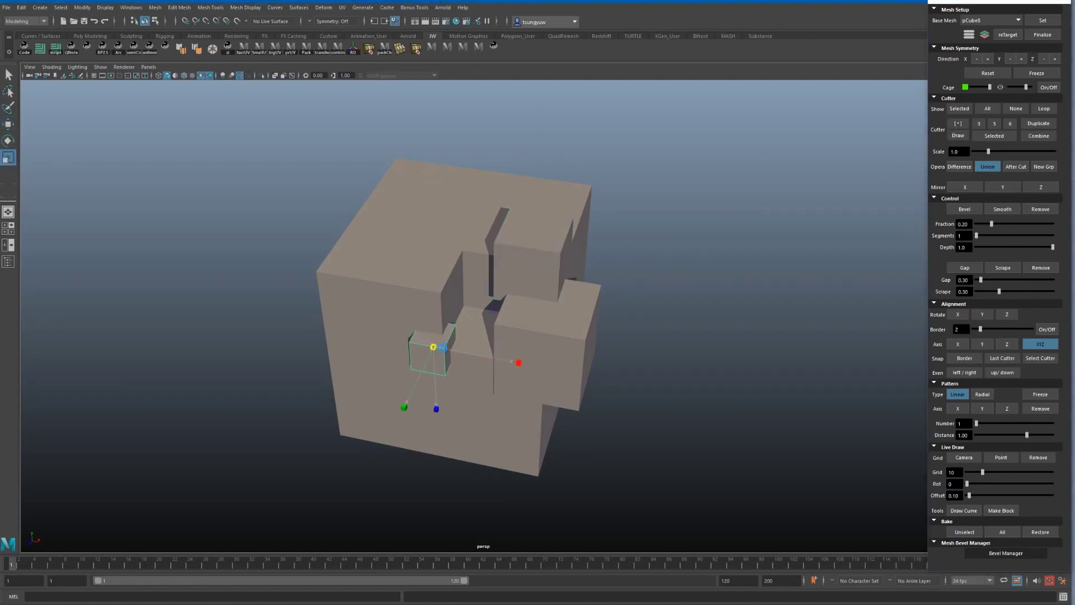
left_click(959, 167)
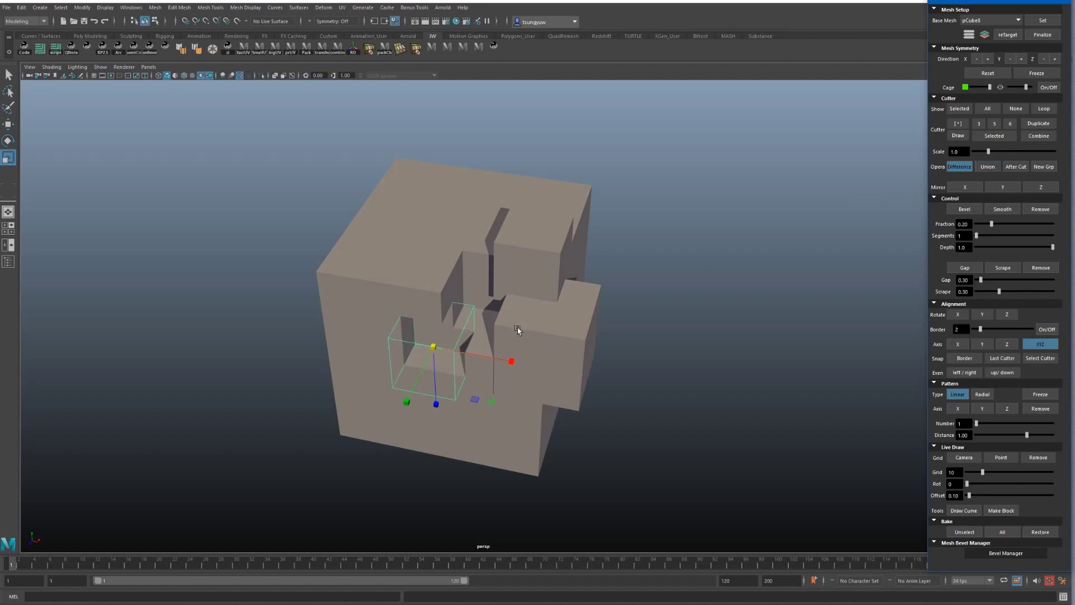
left_click_drag(516, 329, 520, 319, "alt")
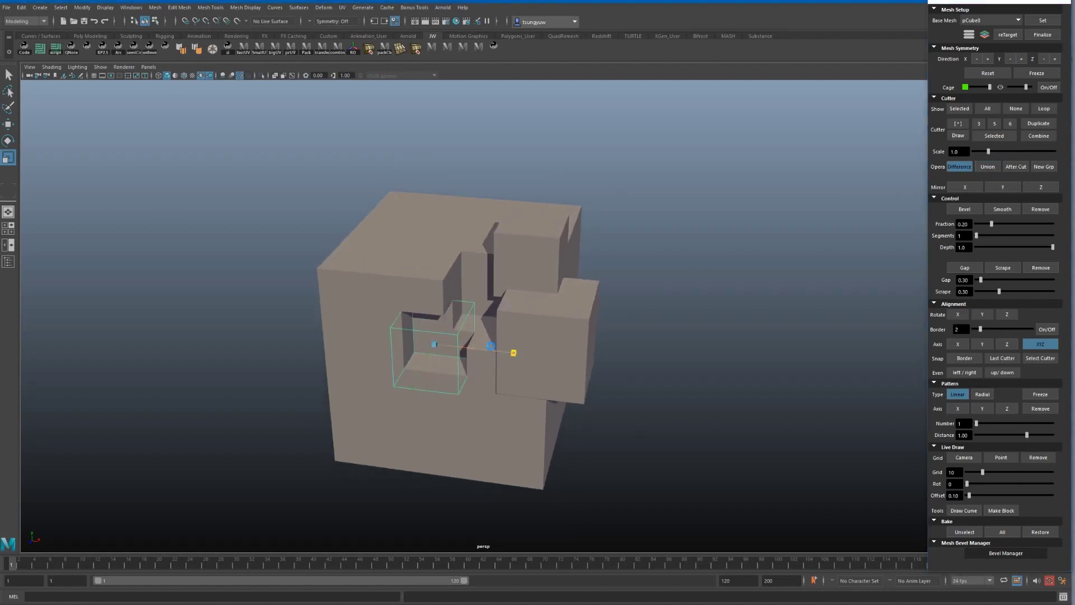
key("w")
mouse_move(511, 354)
left_mouse_down()
mouse_move(541, 353)
mouse_move(466, 362)
left_mouse_up()
left_click(614, 343)
left_click_drag(614, 343, 674, 329, "alt")
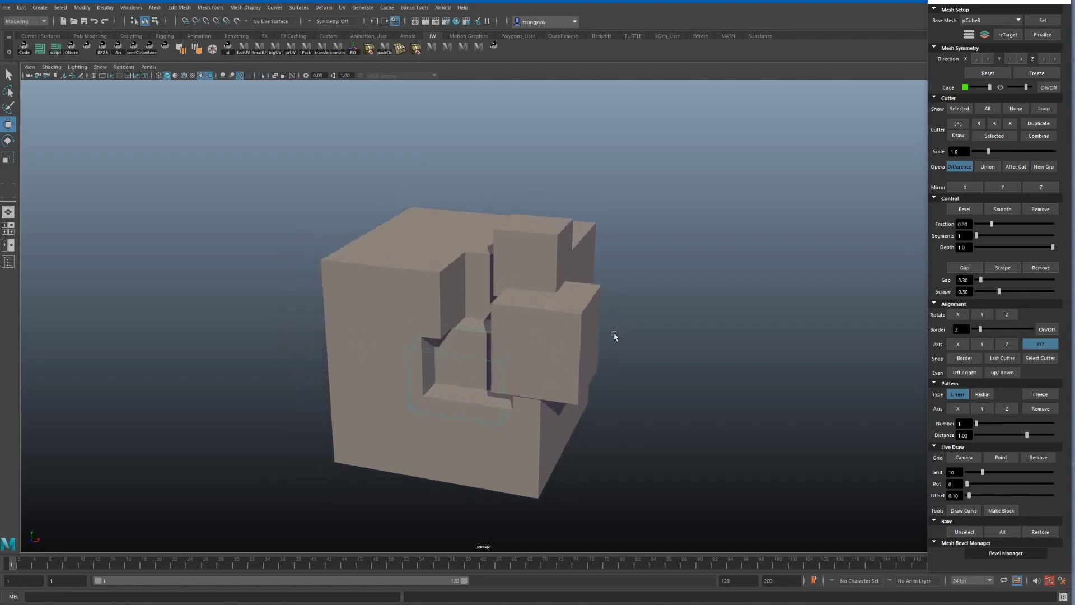
Step: Place a new box cutter on the cube and set its operation to After Cut
left_click(959, 124)
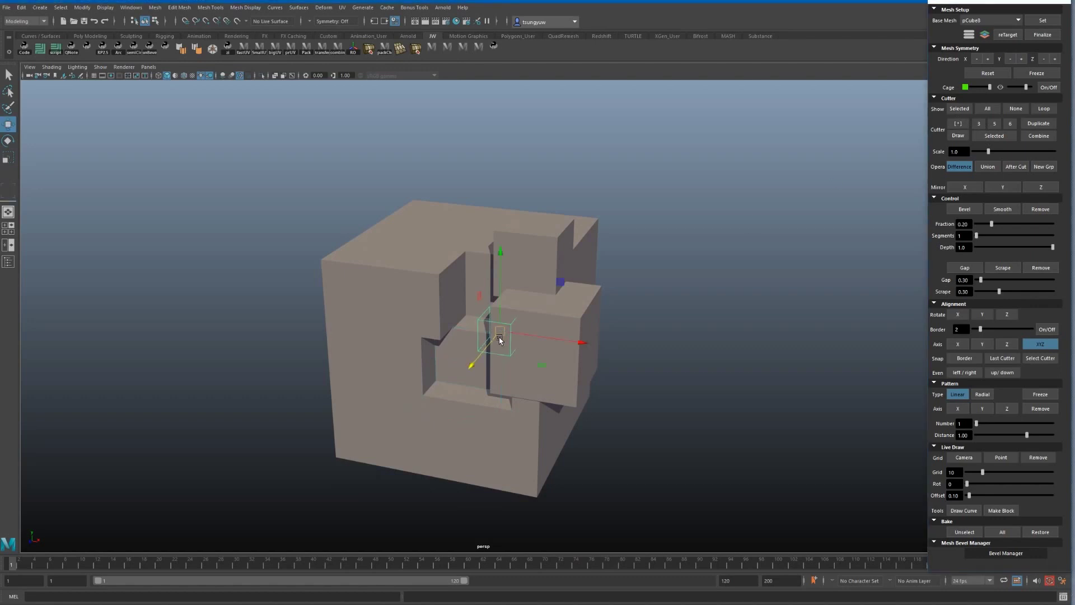
left_click(499, 339)
left_click(1016, 167)
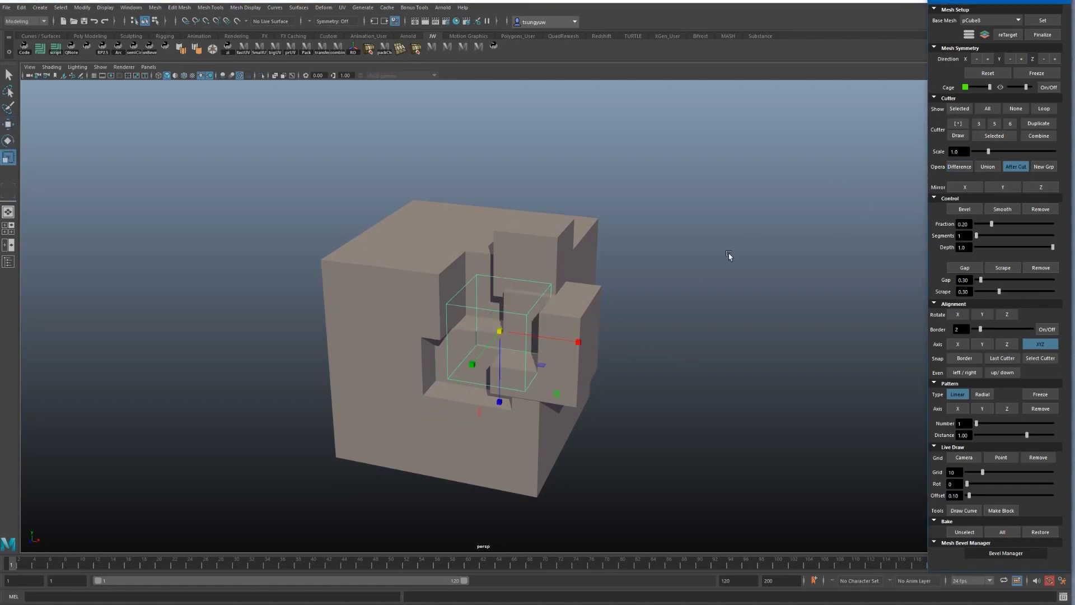
mouse_move(569, 310)
left_mouse_down("alt")
mouse_move(544, 341)
mouse_move(531, 332)
mouse_move(570, 348)
mouse_move(495, 311)
mouse_move(495, 331)
left_mouse_up("alt")
key("e")
key("r")
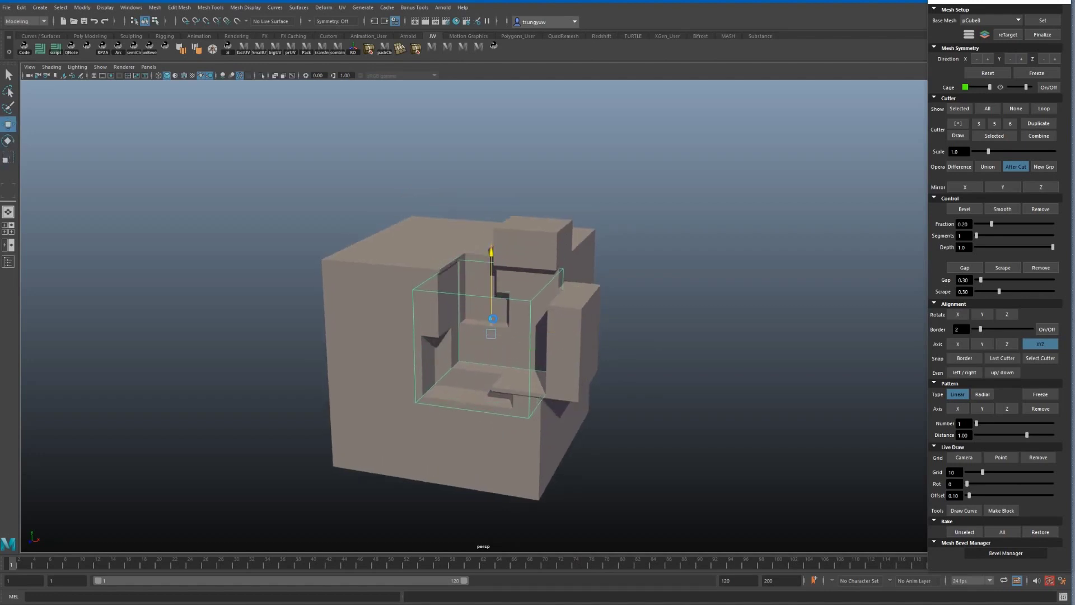
key("r")
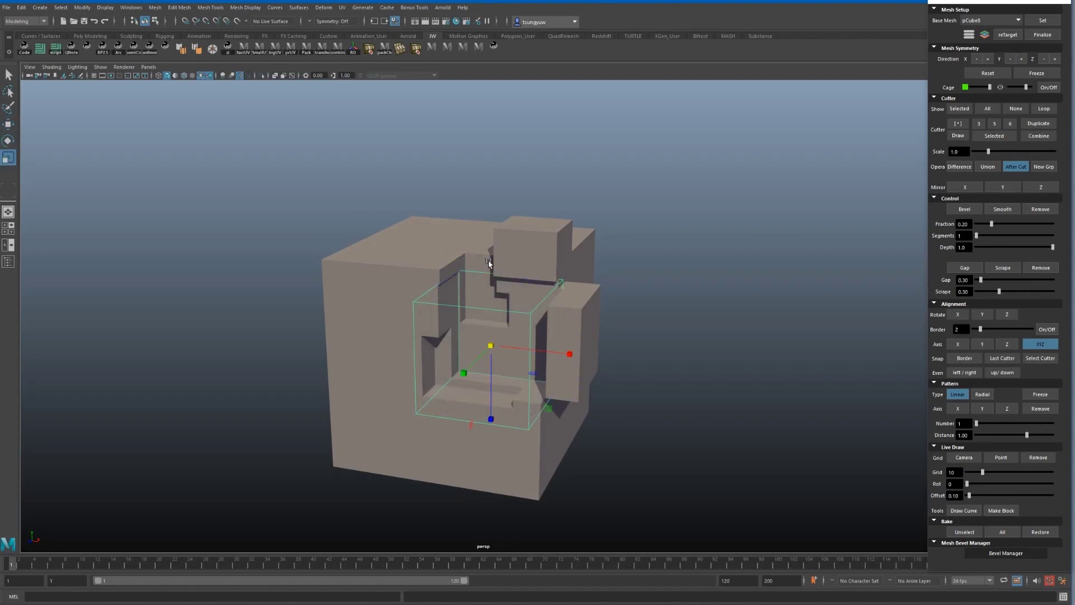
mouse_move(627, 320)
left_mouse_down("alt")
mouse_move(653, 312)
mouse_move(639, 308)
left_mouse_up("alt")
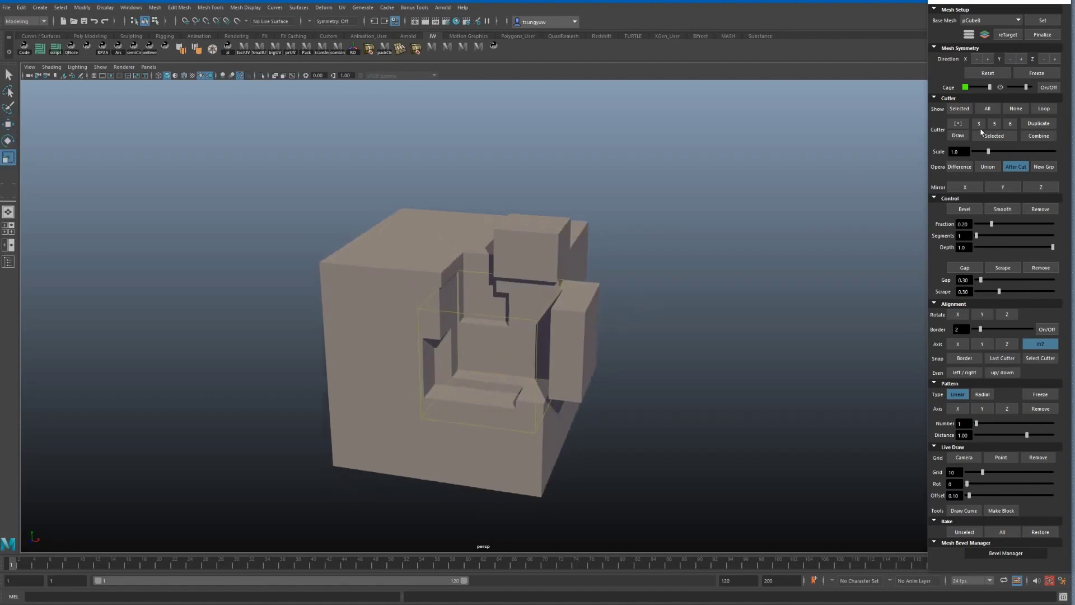
Step: Show all cutters and reposition the cyan and yellow cutter boxes to reshape the cut
left_click(987, 110)
mouse_move(650, 257)
left_mouse_down("alt")
mouse_move(660, 271)
mouse_move(610, 188)
left_mouse_up("alt")
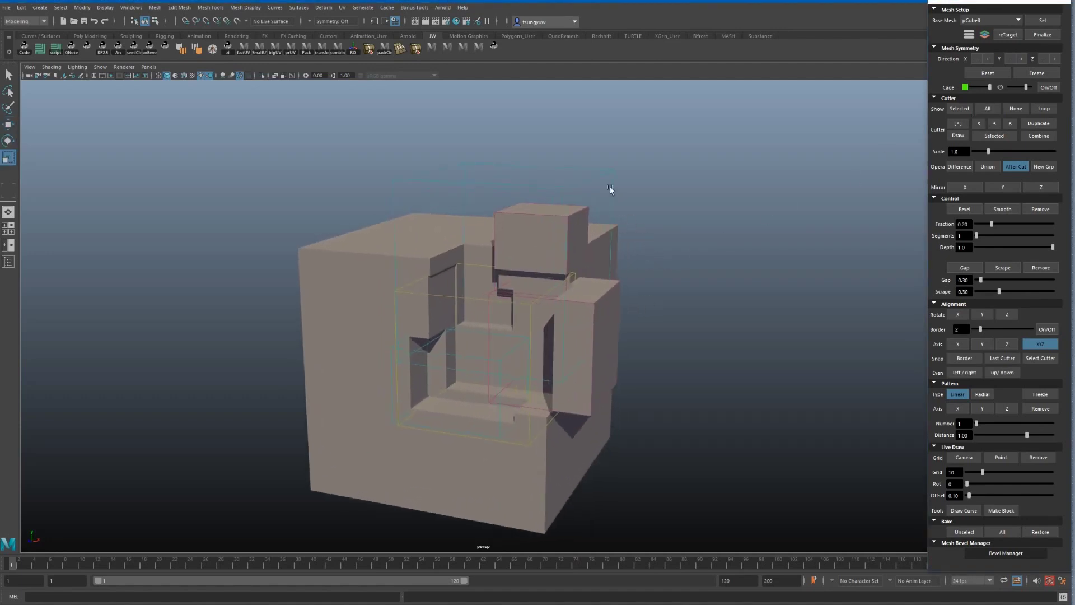
left_click(574, 202)
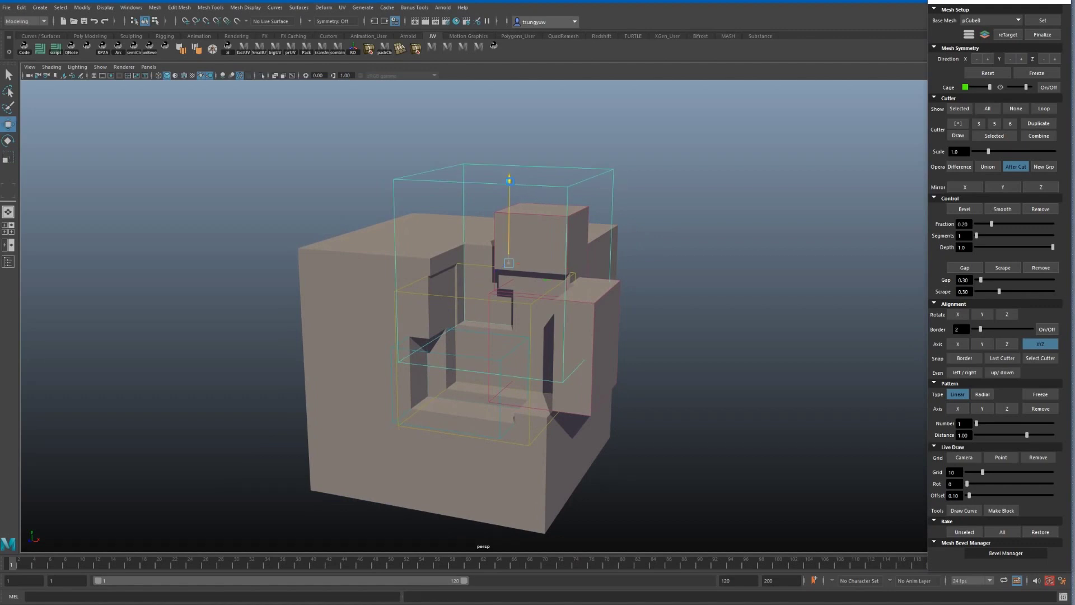
mouse_move(509, 180)
left_mouse_down()
mouse_move(509, 192)
mouse_move(509, 173)
mouse_move(592, 225)
mouse_move(567, 232)
mouse_move(588, 237)
mouse_move(576, 245)
mouse_move(612, 242)
mouse_move(454, 305)
left_mouse_up()
left_click(454, 305)
mouse_move(462, 366)
left_mouse_down()
mouse_move(441, 384)
mouse_move(493, 183)
left_mouse_up()
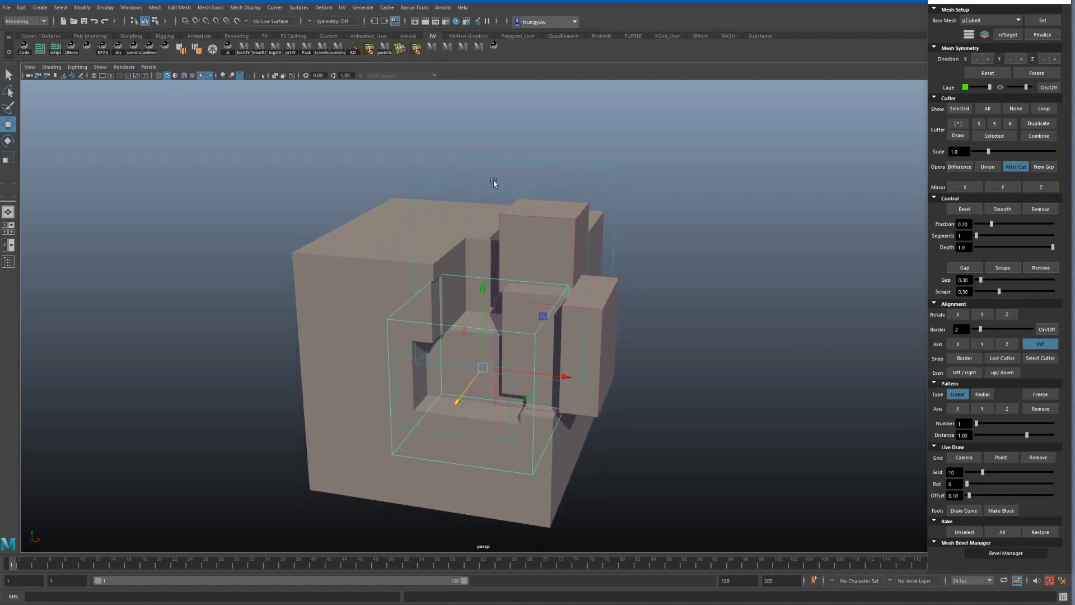
Step: Switch the upper cutter through Union and Difference, then back to After Cut
left_click(523, 175)
left_click(988, 167)
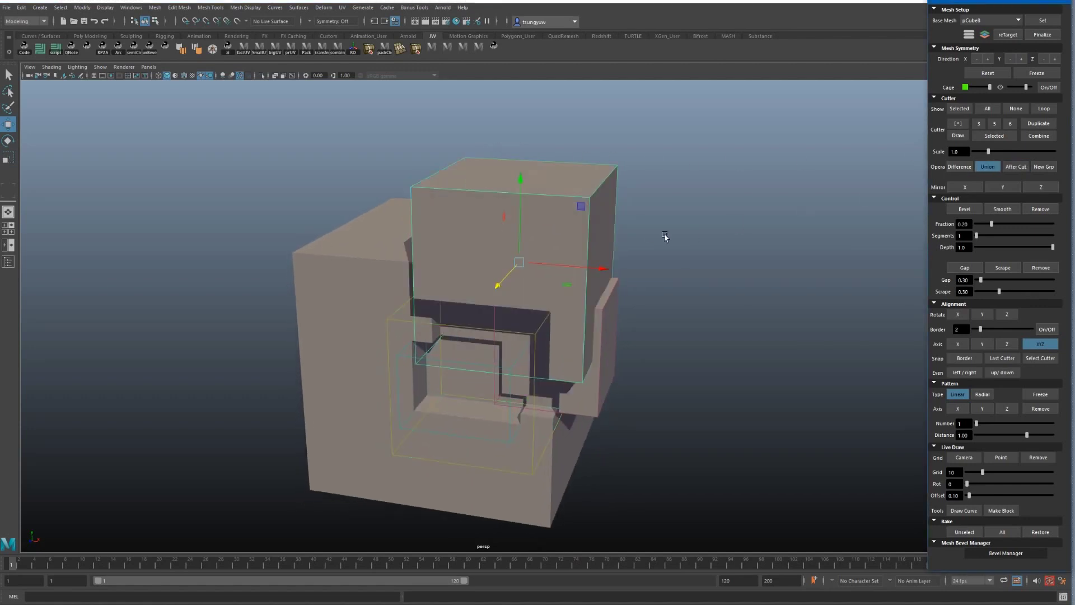
left_click(959, 168)
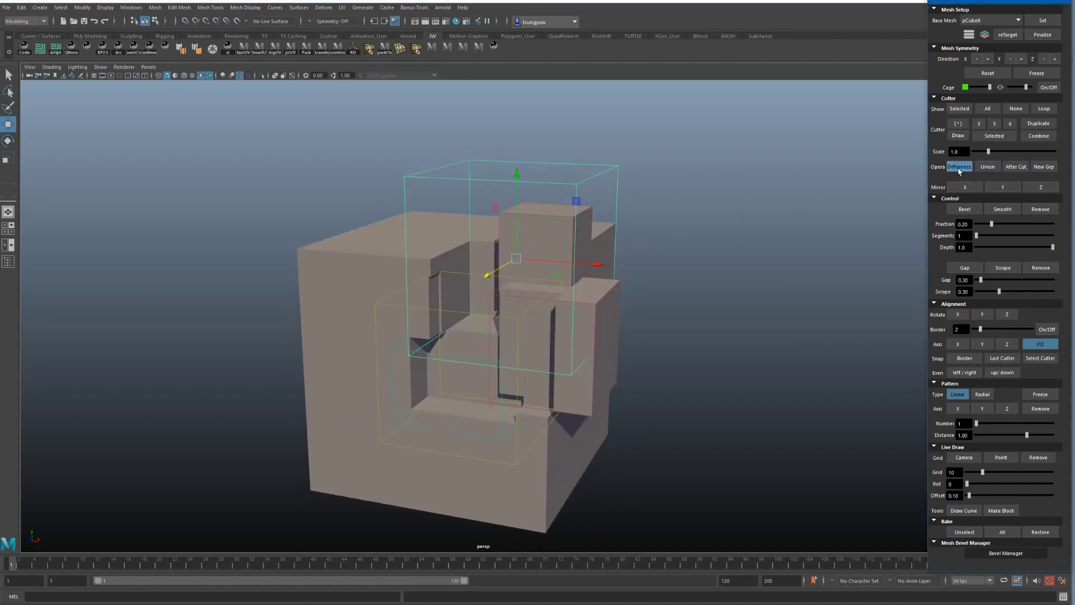
left_click(1013, 167)
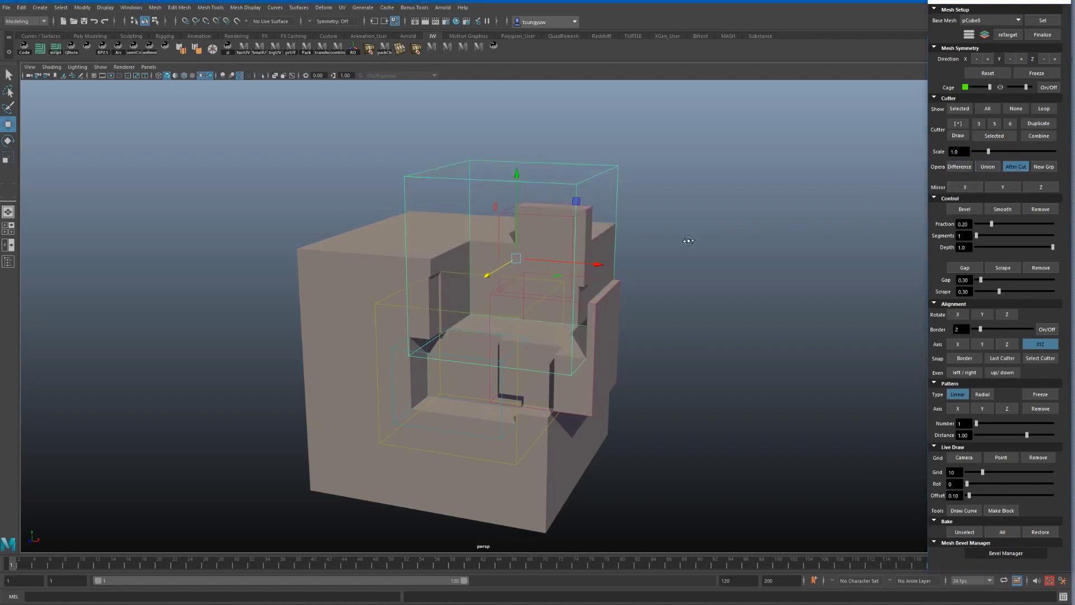
left_click_drag(733, 235, 699, 249, "alt")
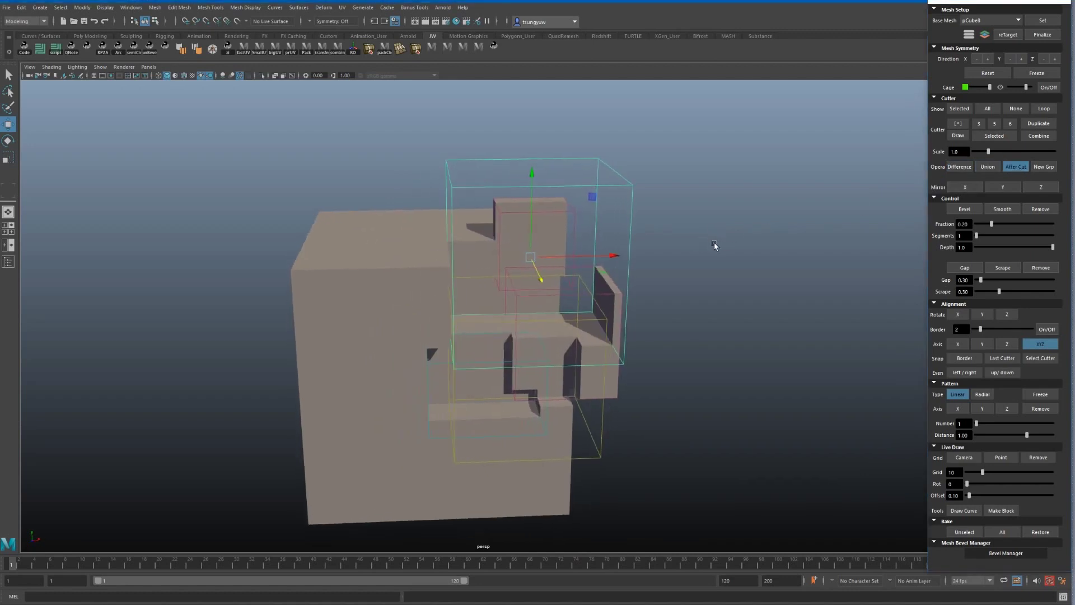
Step: Add another box cutter, preview Difference and Union, and settle on After Cut
left_click(959, 125)
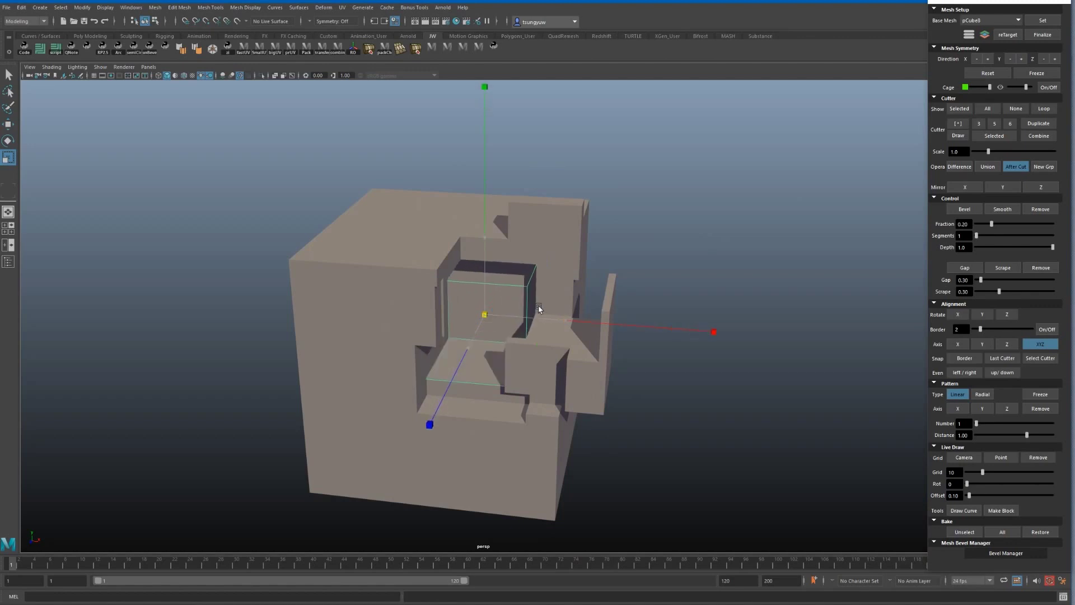
left_click(959, 166)
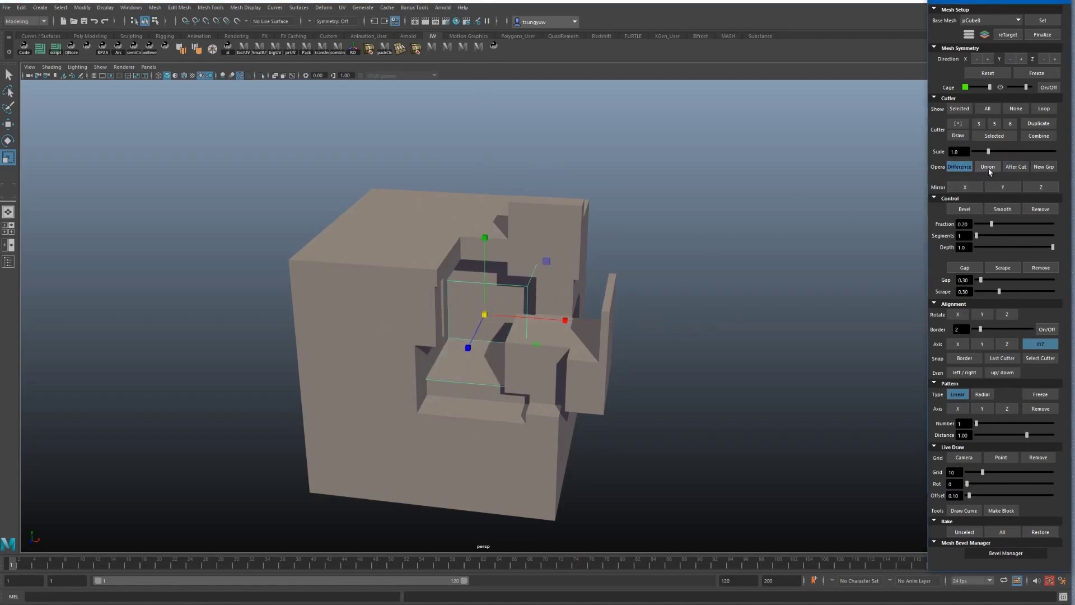
left_click(988, 168)
key("w")
mouse_move(537, 314)
left_mouse_down("alt")
mouse_move(471, 324)
mouse_move(420, 371)
mouse_move(517, 347)
mouse_move(464, 353)
left_mouse_up("alt")
left_click(1017, 167)
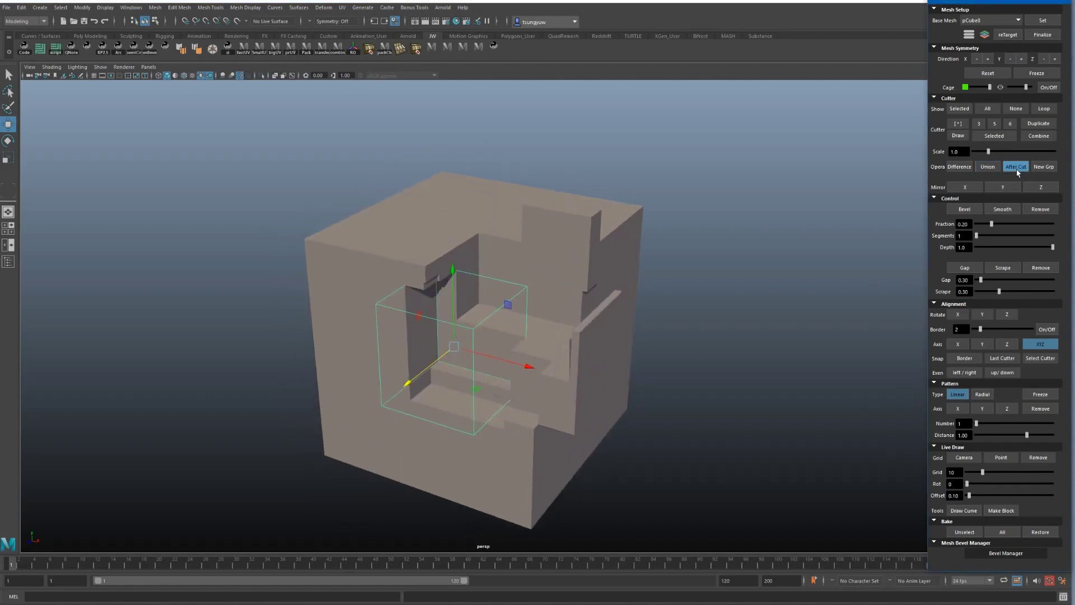
left_click(988, 168)
left_click(961, 167)
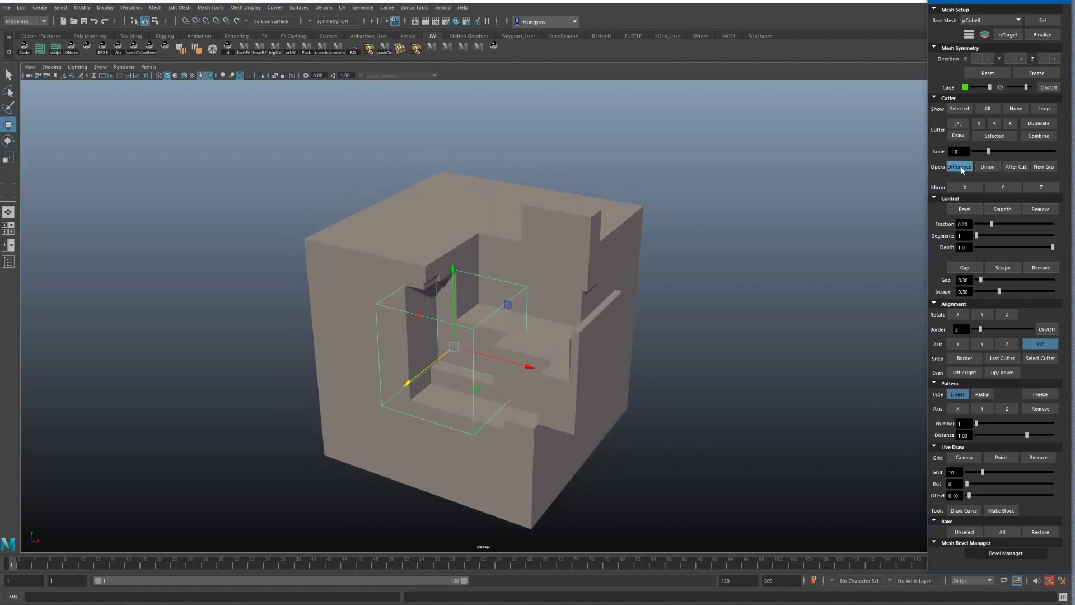
left_click(994, 171)
left_click(1011, 171)
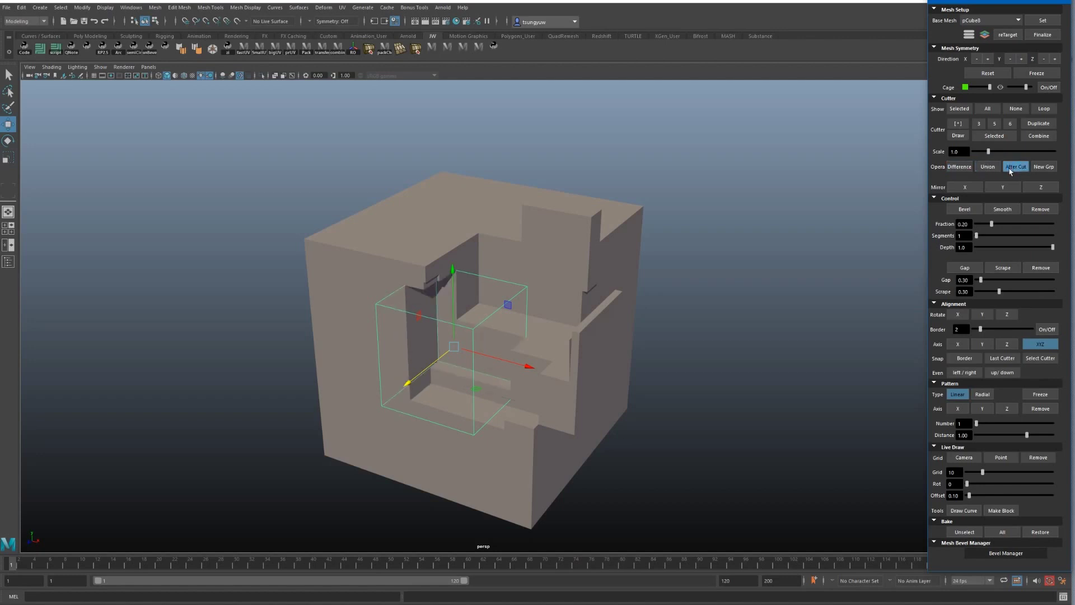
middle_click_drag(804, 228, 752, 285)
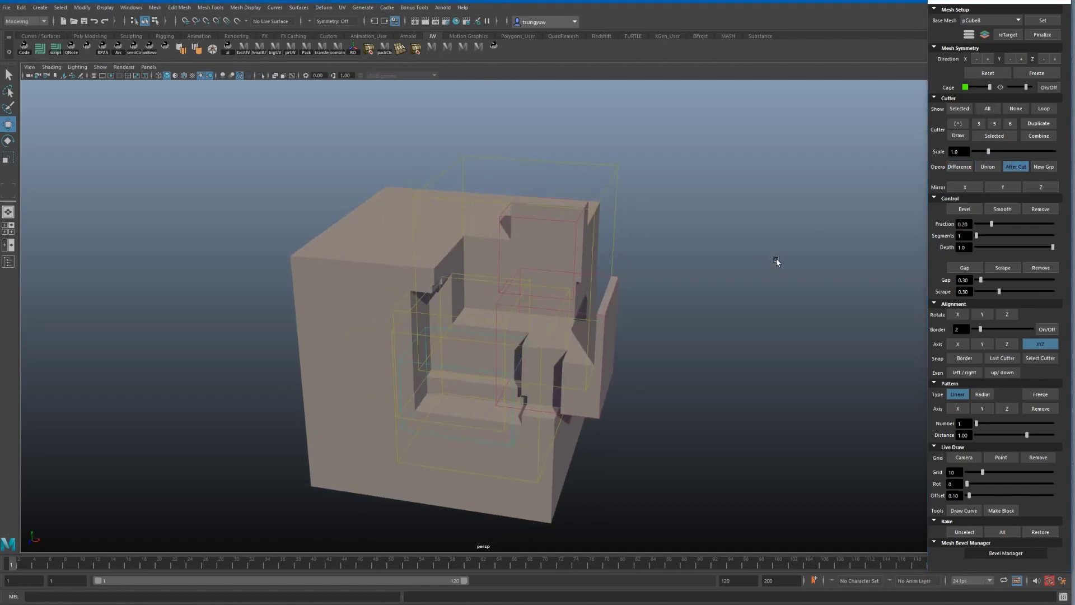
left_click_drag(752, 286, 633, 271, "alt")
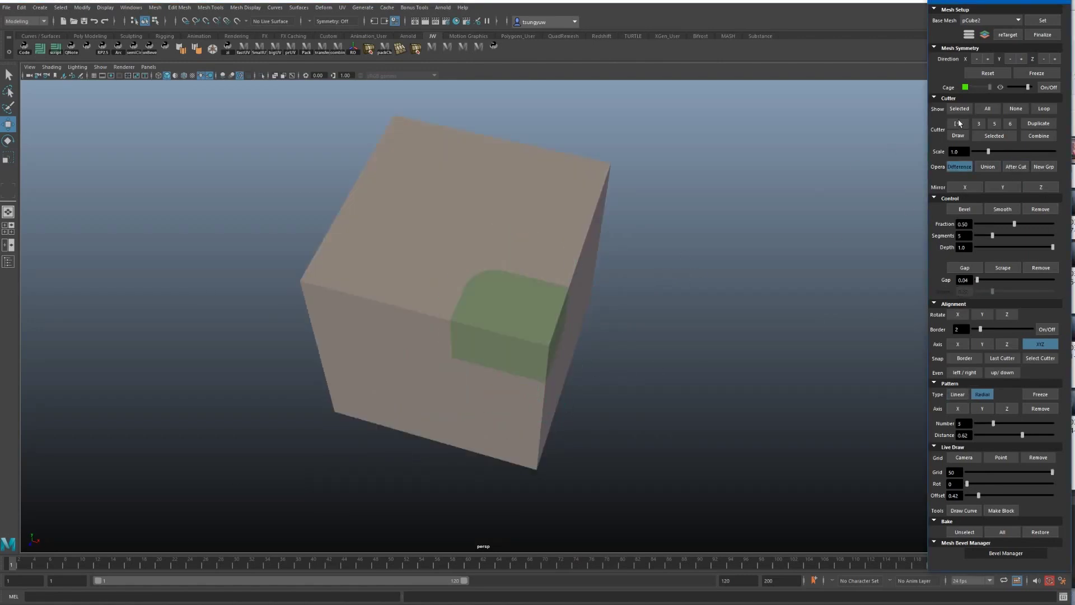
Step: Scale and move a small cutter into the green block's side to cut a thin slot
right_click_drag(527, 267, 523, 328, "alt")
mouse_move(526, 335)
left_mouse_down()
mouse_move(556, 335)
mouse_move(462, 329)
mouse_move(434, 270)
mouse_move(431, 301)
left_mouse_up()
key("w")
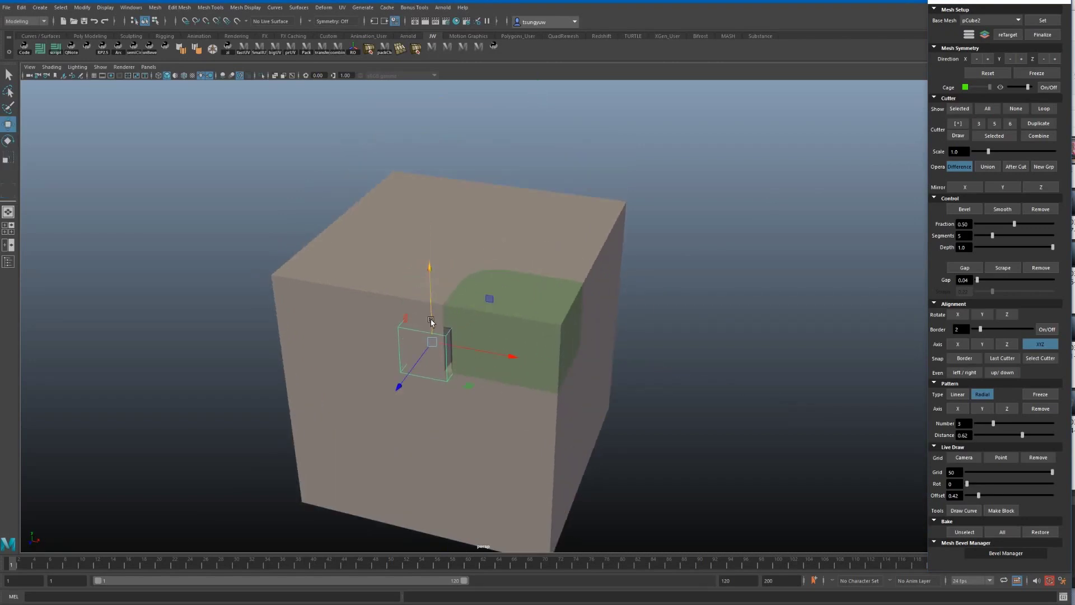
left_click(647, 359)
left_click_drag(646, 359, 623, 339, "alt")
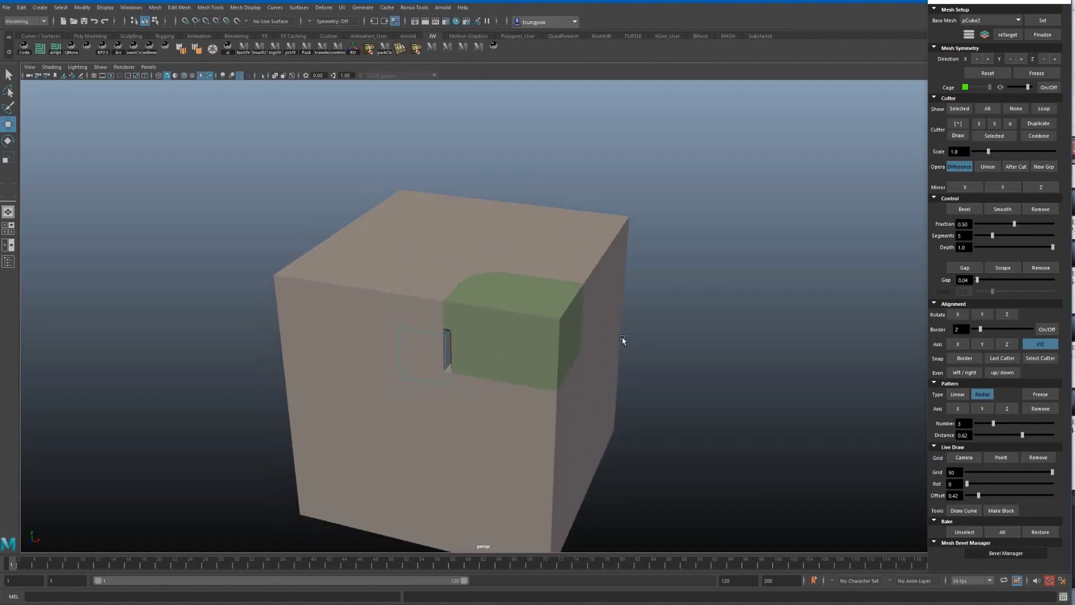
left_click_drag(741, 228, 588, 312, "alt")
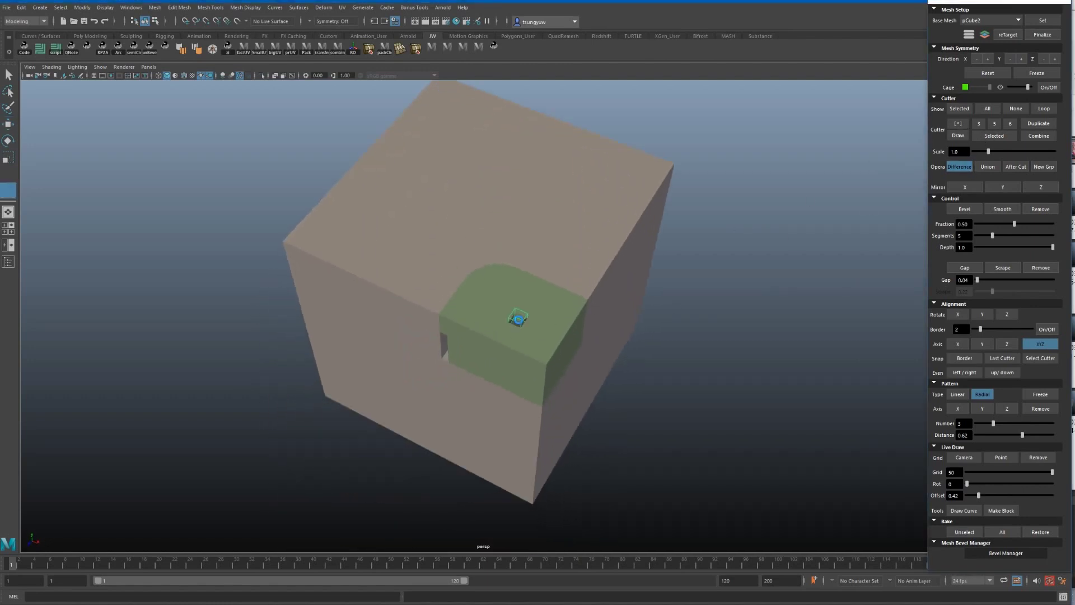
key("w")
mouse_move(518, 319)
left_mouse_down("alt")
mouse_move(616, 344)
mouse_move(768, 301)
left_mouse_up("alt")
left_click(1042, 168)
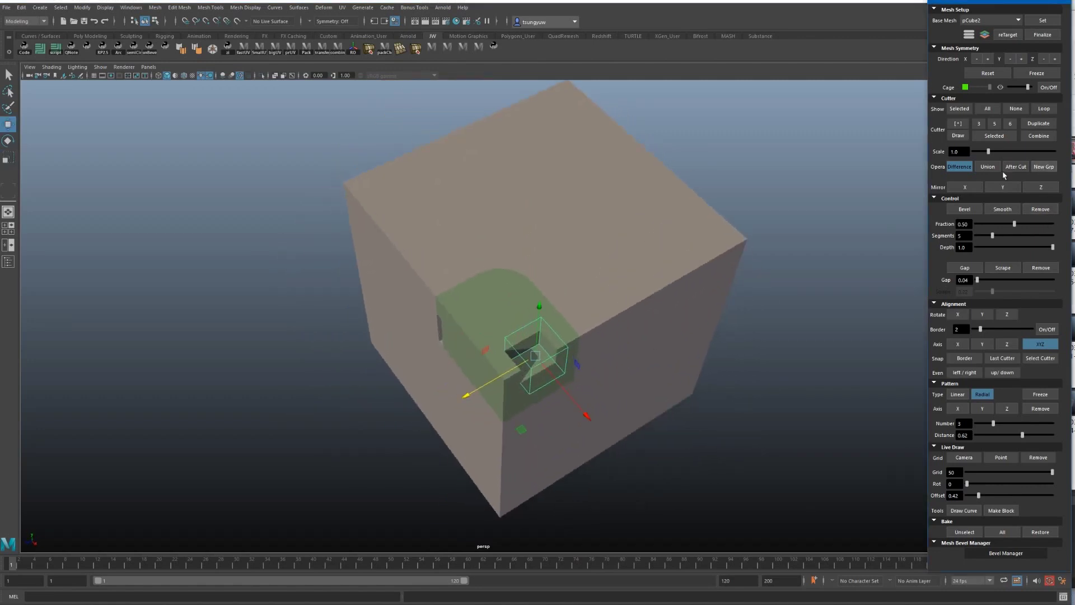
mouse_move(619, 308)
left_mouse_down("alt")
mouse_move(617, 267)
mouse_move(669, 283)
left_mouse_up("alt")
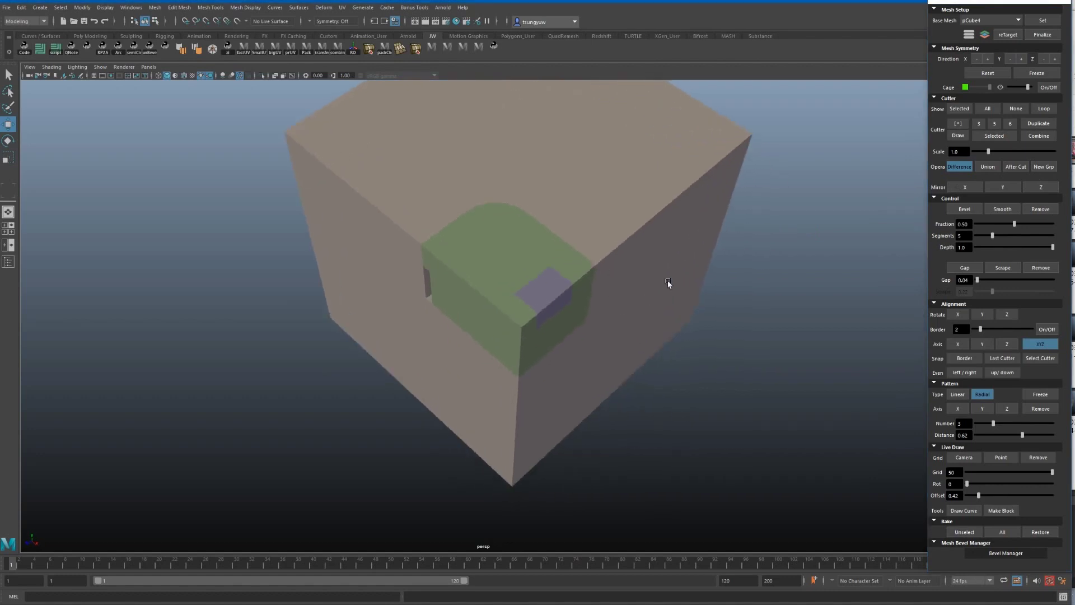
Step: Place a new cutter on the green block's top corner for a square notch
left_click(958, 134)
scroll(579, 255, "up", 2)
left_click(526, 294)
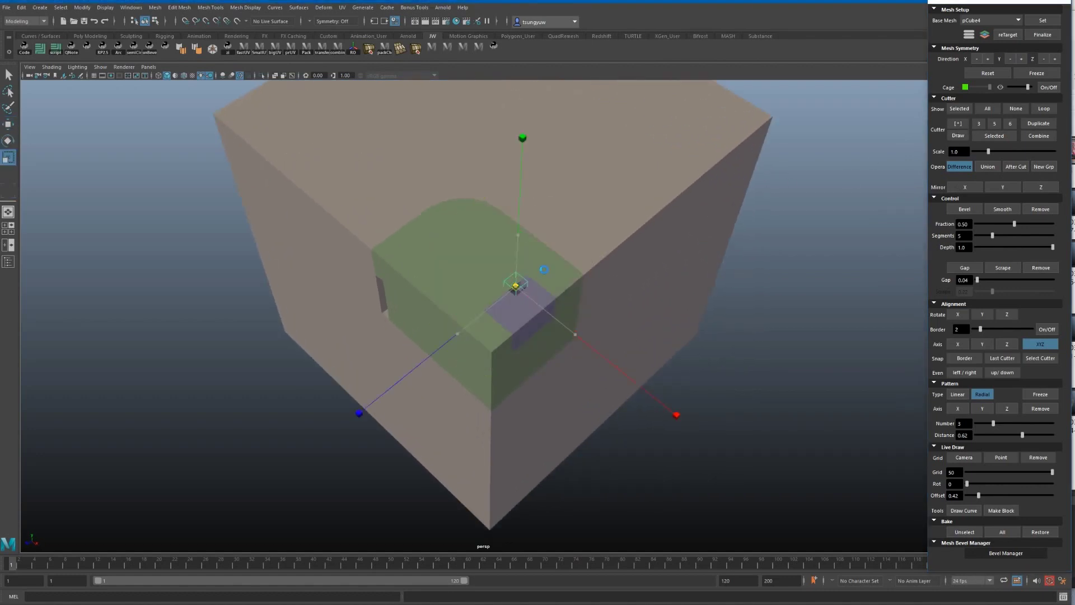
key("r")
key("w")
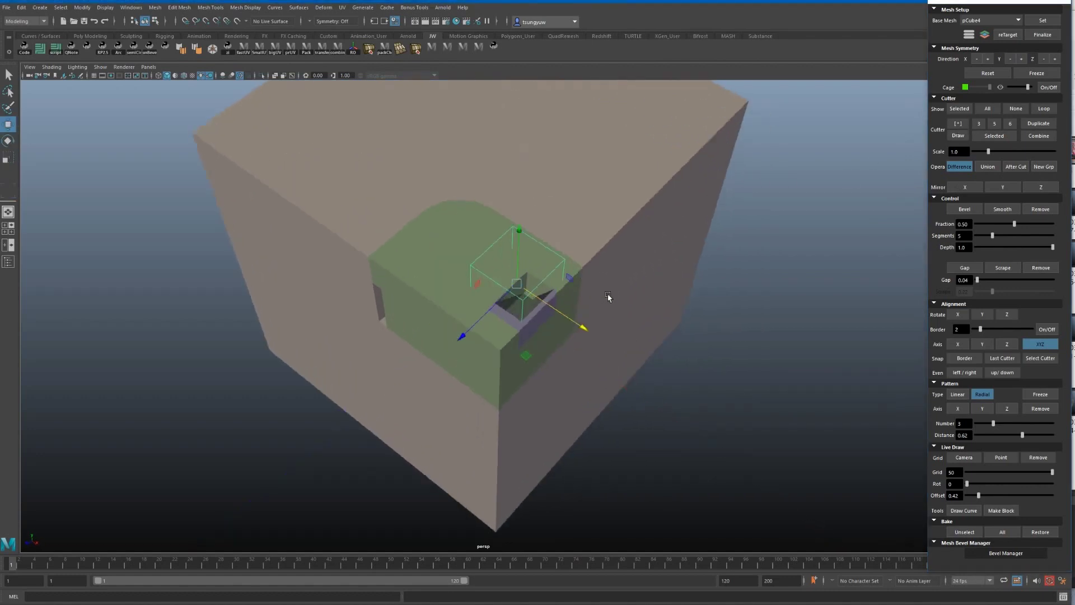
left_click_drag(564, 264, 690, 313, "alt")
Step: With pCube as base mesh, set the rounded cutter's Control Fraction to 0.26
left_click(1019, 21)
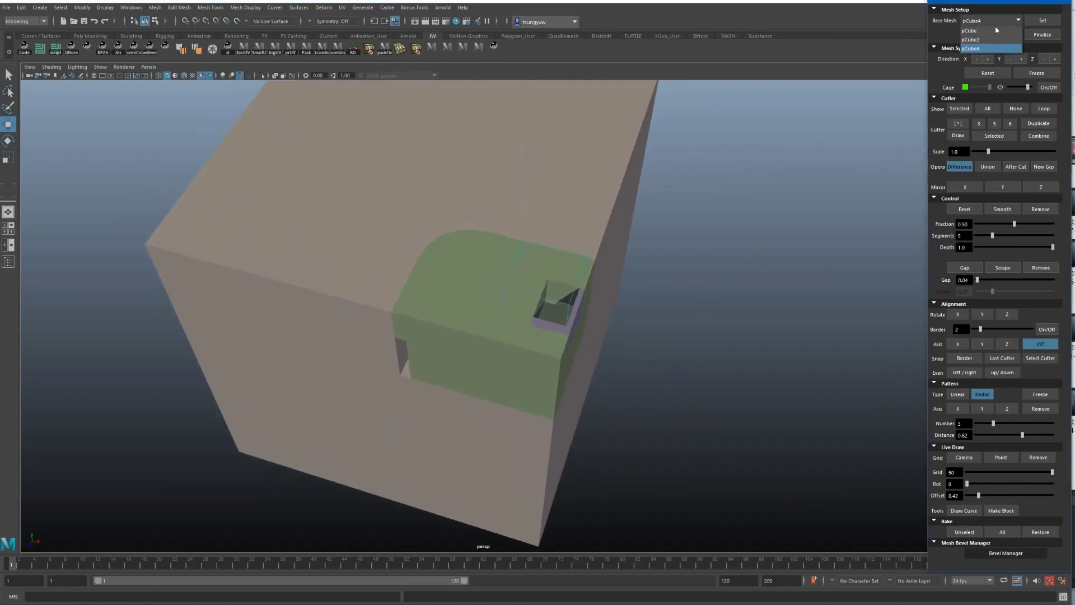
left_click(985, 34)
mouse_move(659, 225)
left_mouse_down("alt")
mouse_move(609, 220)
mouse_move(607, 233)
left_mouse_up("alt")
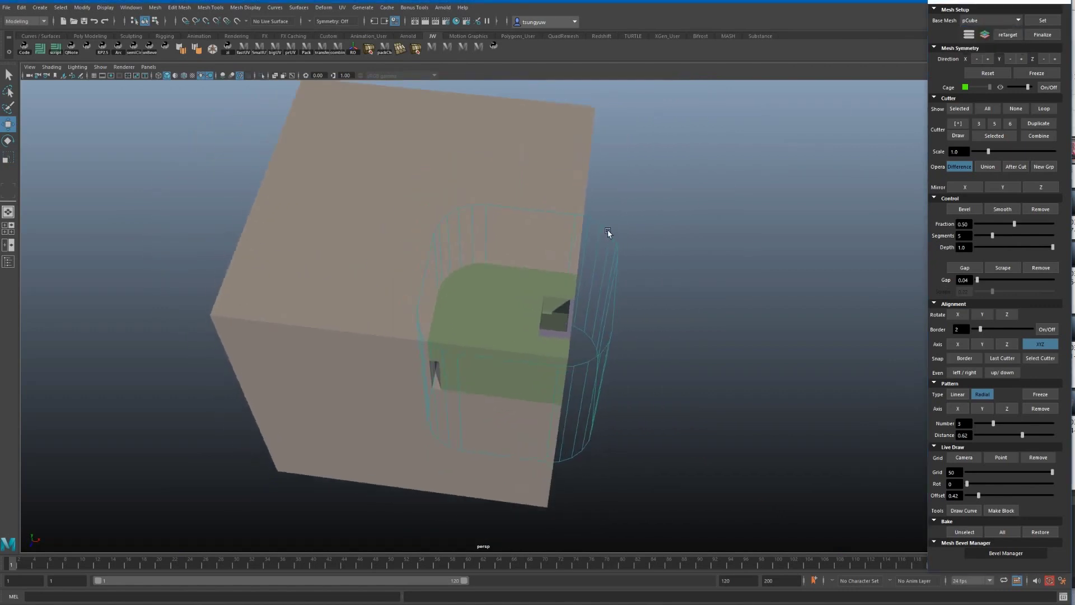
left_click(607, 233)
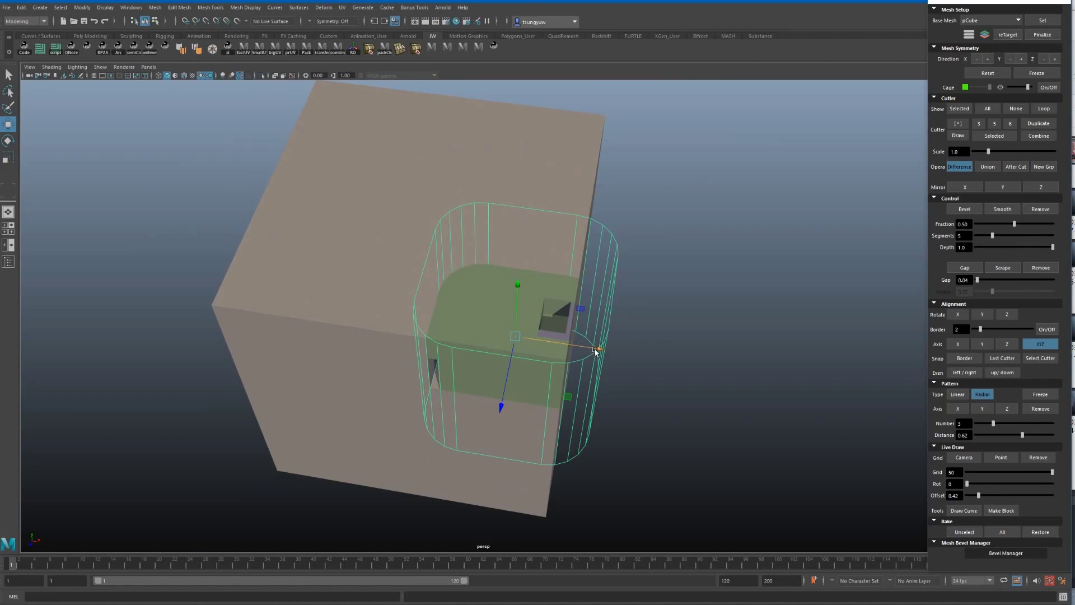
left_click_drag(596, 351, 605, 339, "alt")
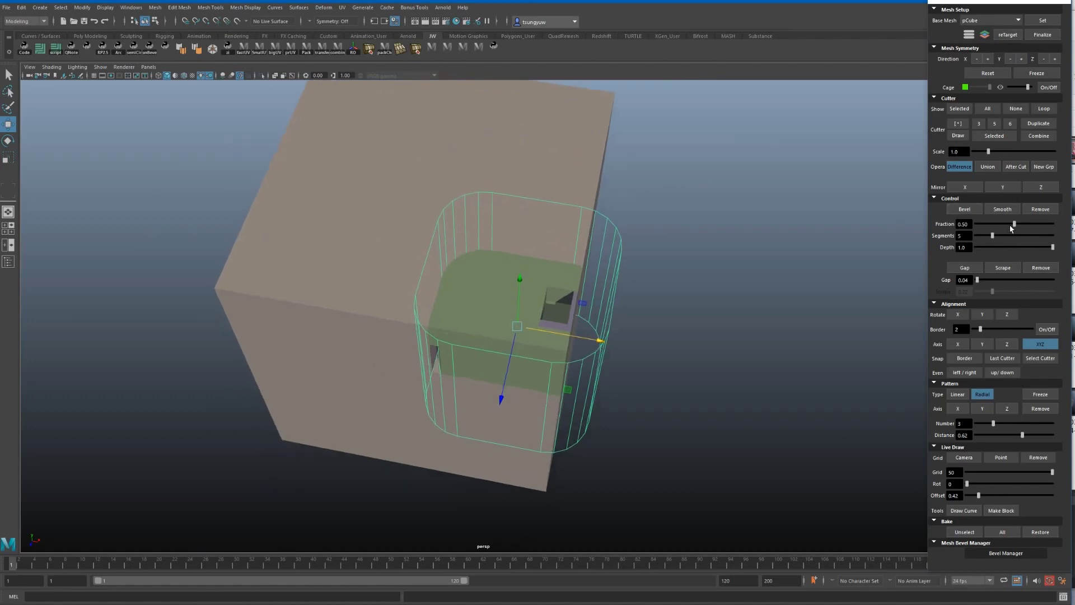
left_click_drag(1013, 226, 997, 226)
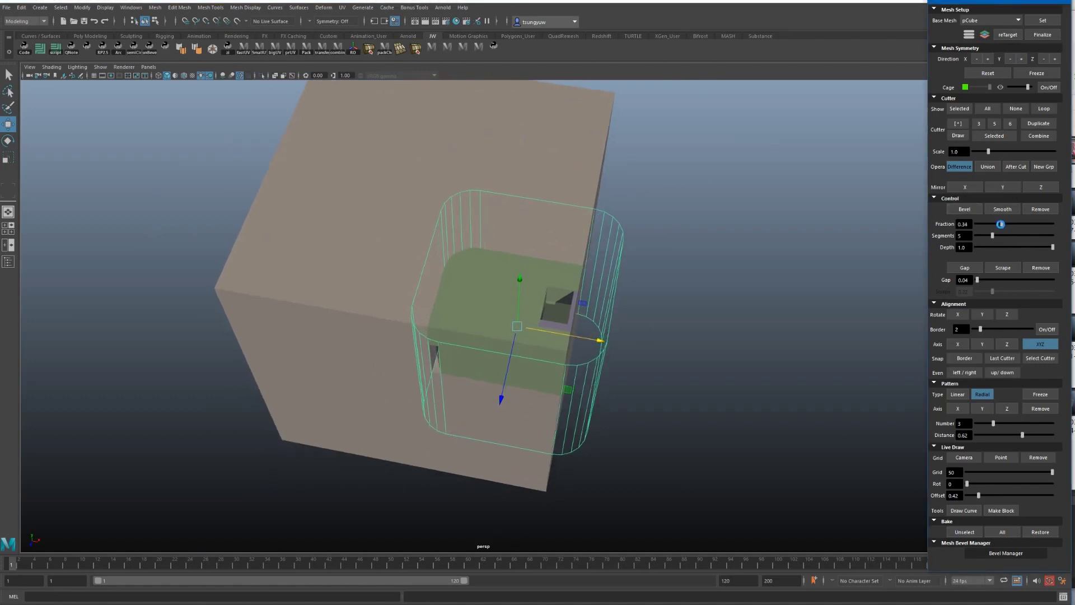
left_click_drag(611, 307, 510, 280, "alt")
left_click(520, 279)
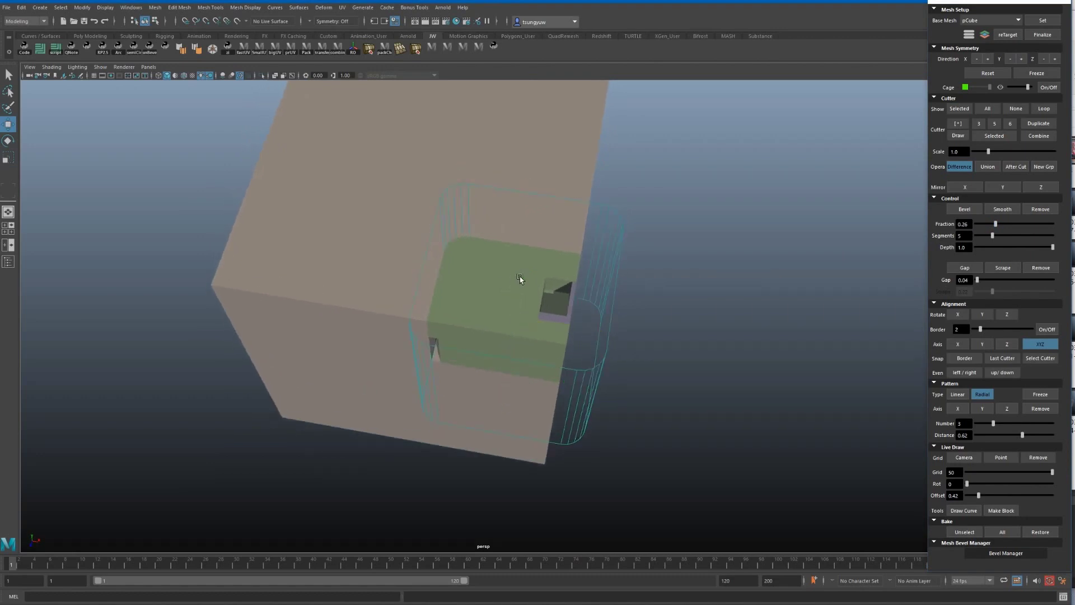
left_click_drag(587, 235, 642, 262)
mouse_move(642, 262)
left_mouse_down("alt")
mouse_move(514, 269)
mouse_move(641, 298)
left_mouse_up("alt")
left_click(641, 297)
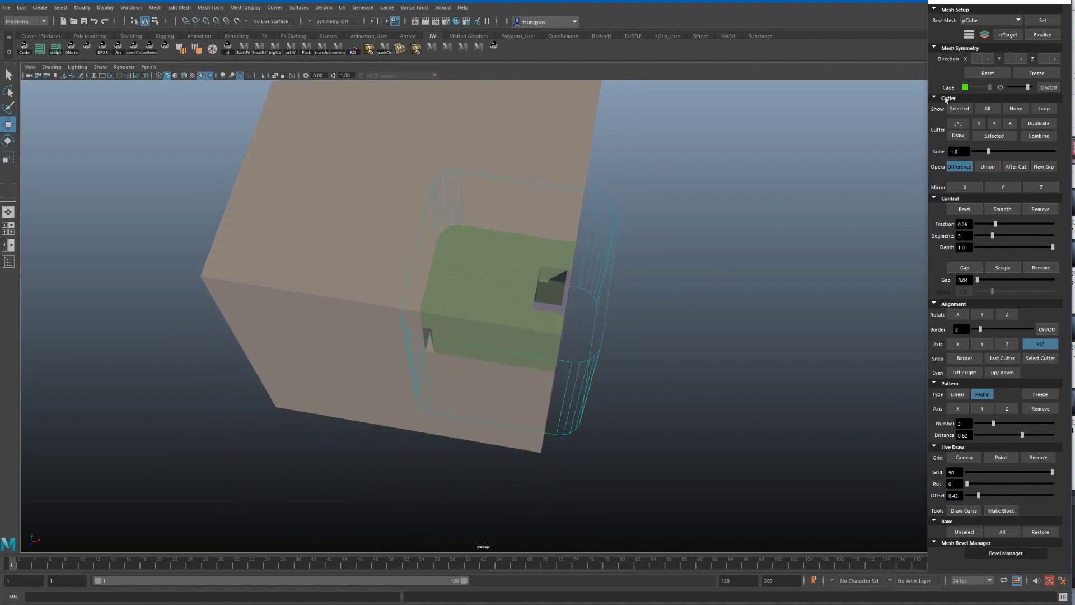
Step: Cycle the Base Mesh through pCube2 and pCube4, ending back on pCube
left_click(971, 37)
left_click(970, 36)
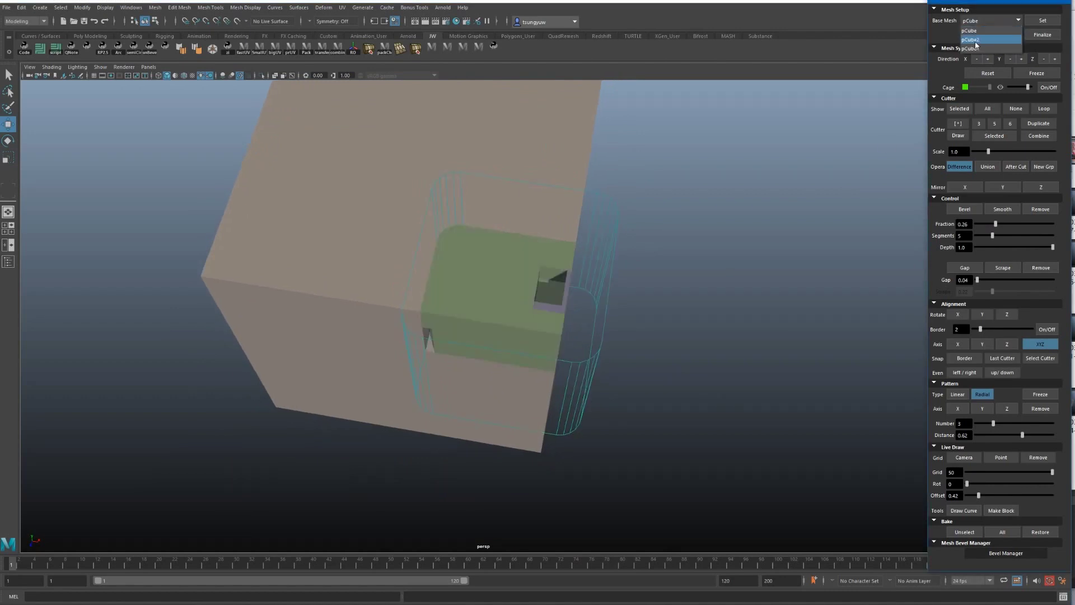
left_click(970, 35)
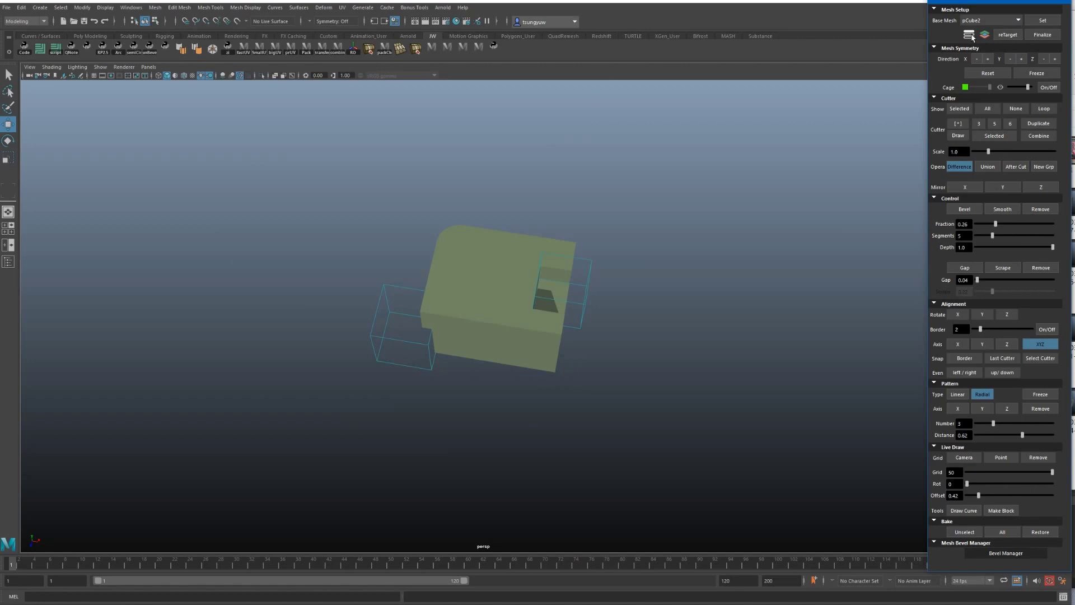
left_click(973, 37)
left_click(971, 51)
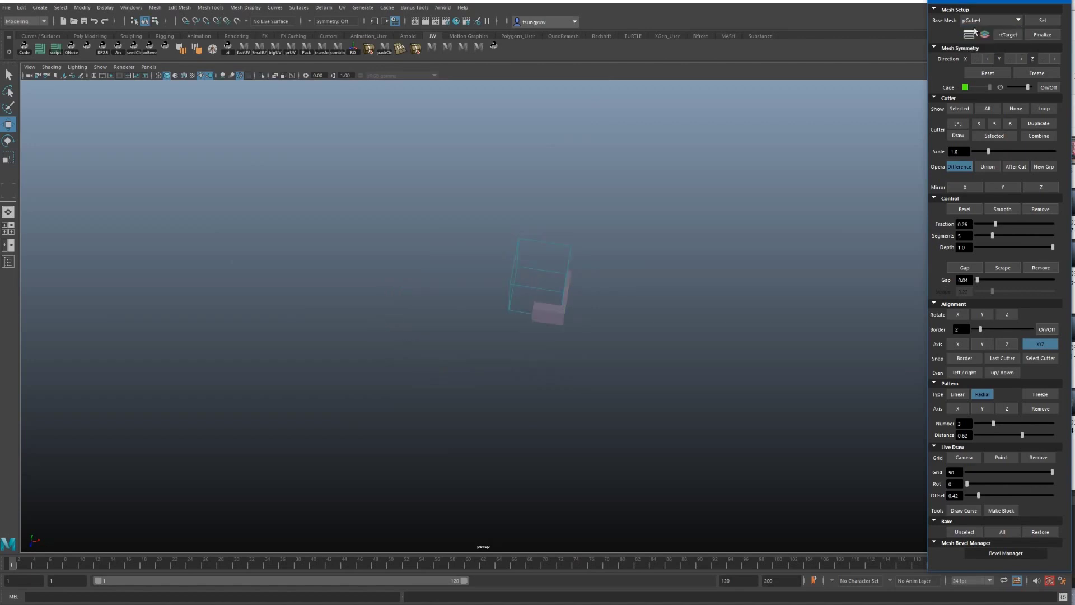
left_click(973, 35)
left_click(979, 23)
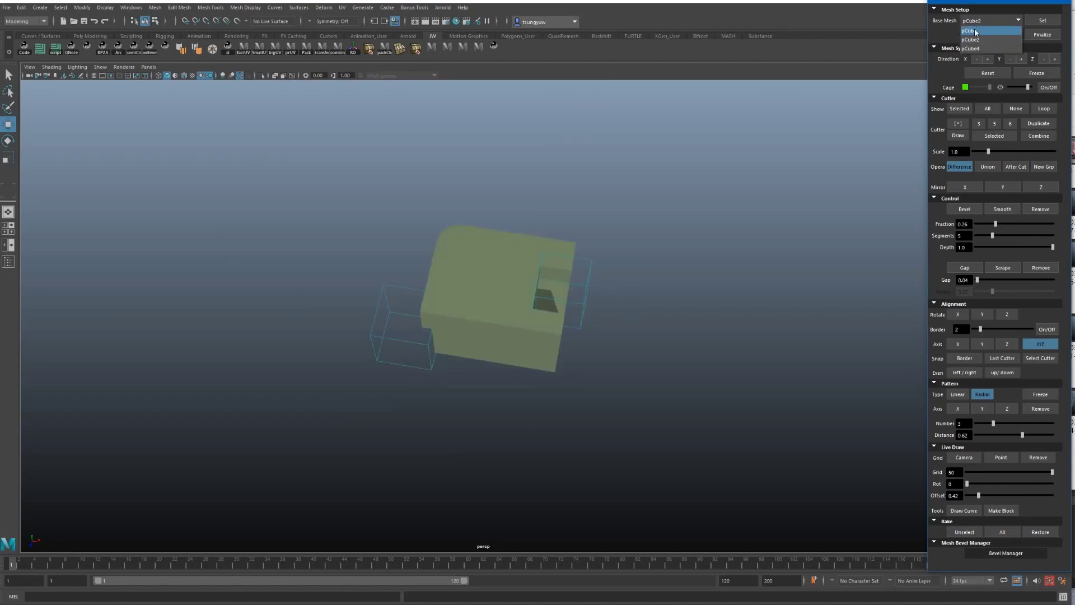
left_click_drag(740, 303, 681, 262, "alt")
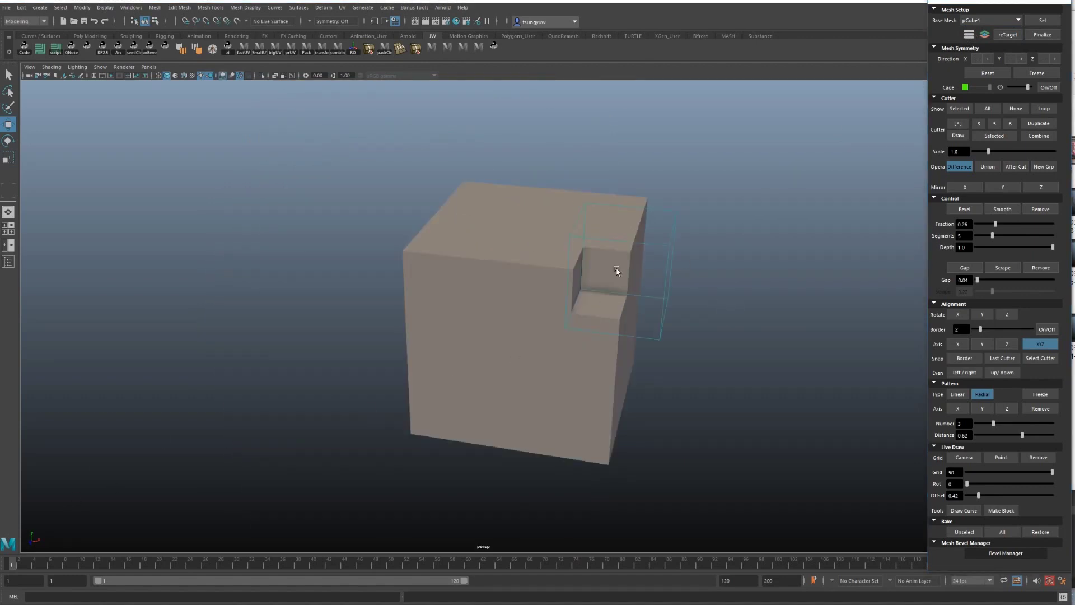
Step: Mirror the corner cutter across X, then mirror both cutters across Y
left_click(617, 271)
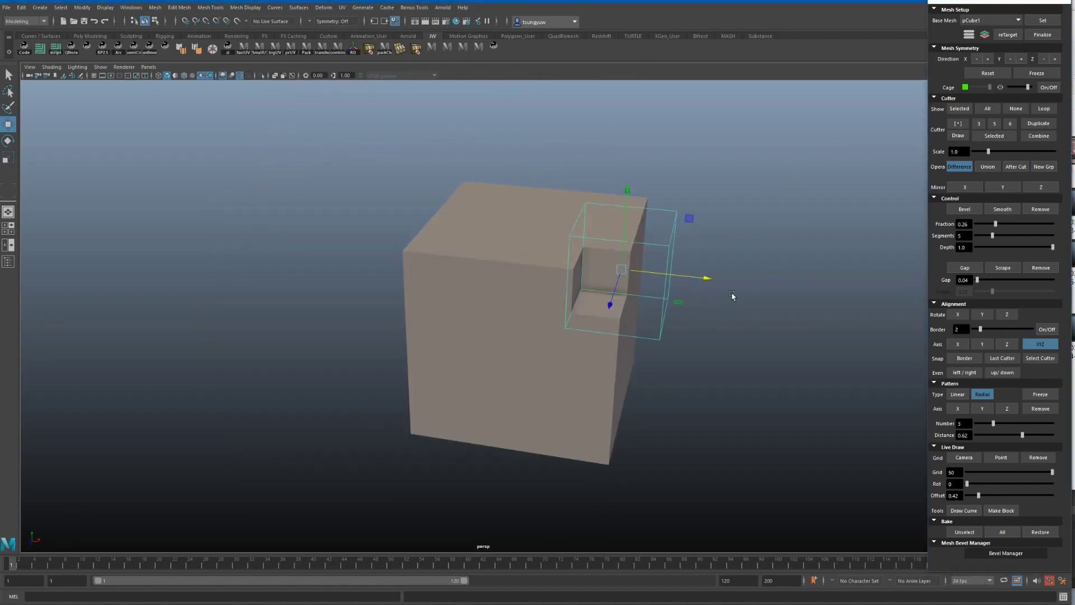
left_click_drag(732, 296, 907, 257, "alt")
left_click(950, 192)
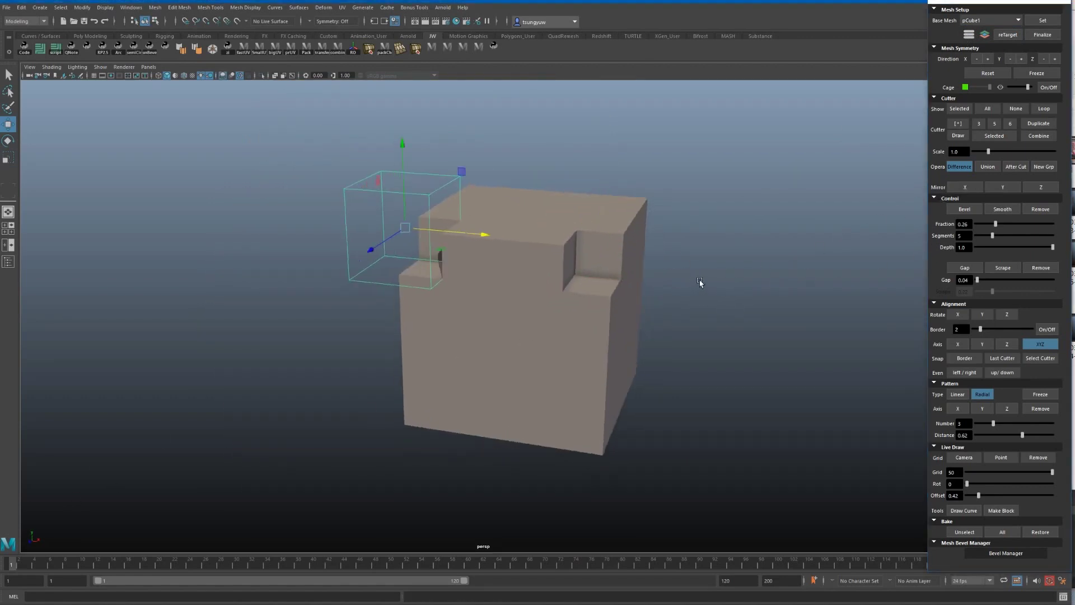
left_click(988, 109)
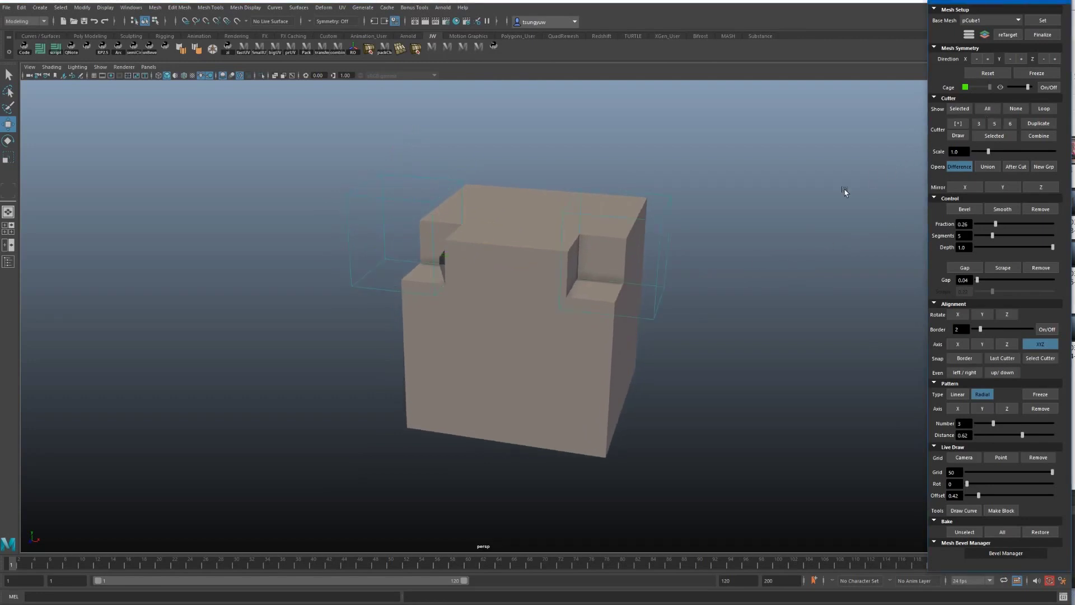
left_click(1003, 190)
left_click_drag(677, 318, 680, 307, "alt")
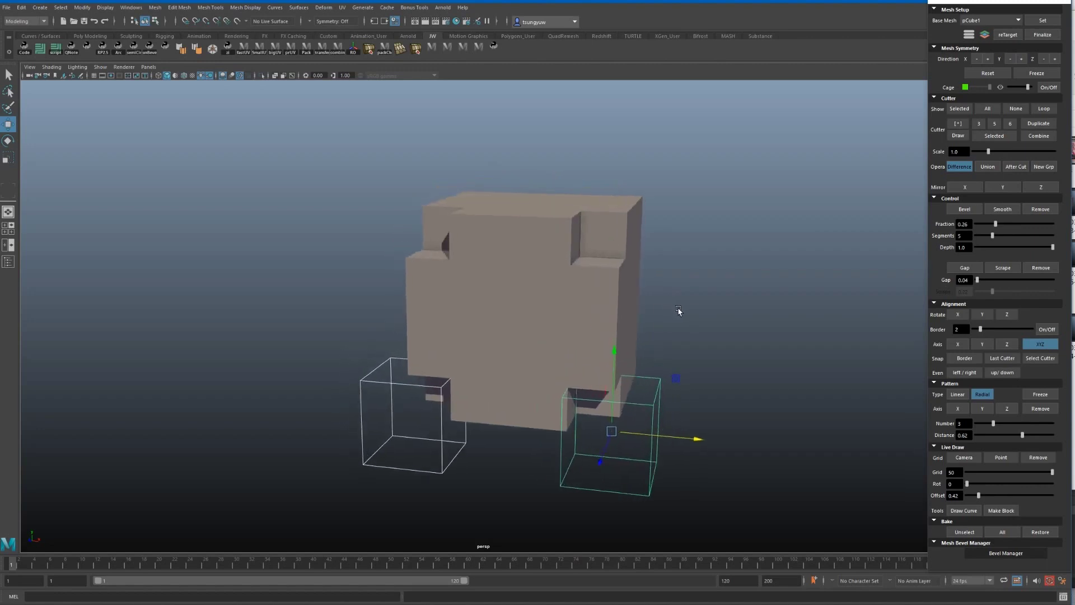
left_click(991, 110)
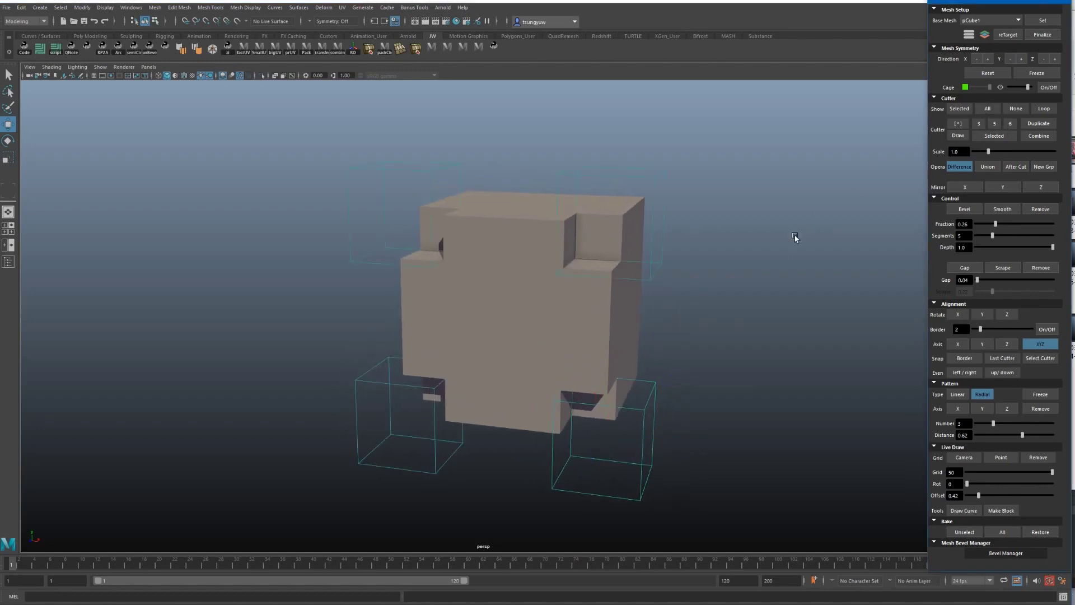
Step: Delete the extra mirrored cutter boxes, leaving one cutter
left_click(356, 257)
left_click(449, 408, "shift")
key("Delete")
left_click(620, 392)
key("Delete")
Step: Stretch the remaining cutter along X and tilt it to cut a diagonal slot
left_click(662, 273)
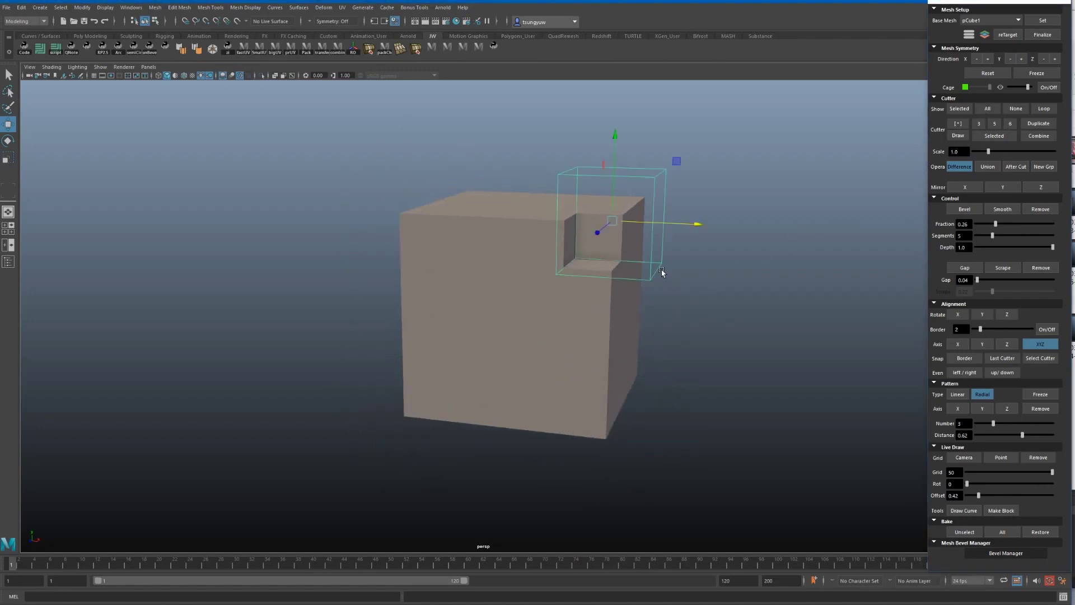
key("r")
left_click_drag(698, 259, 846, 265)
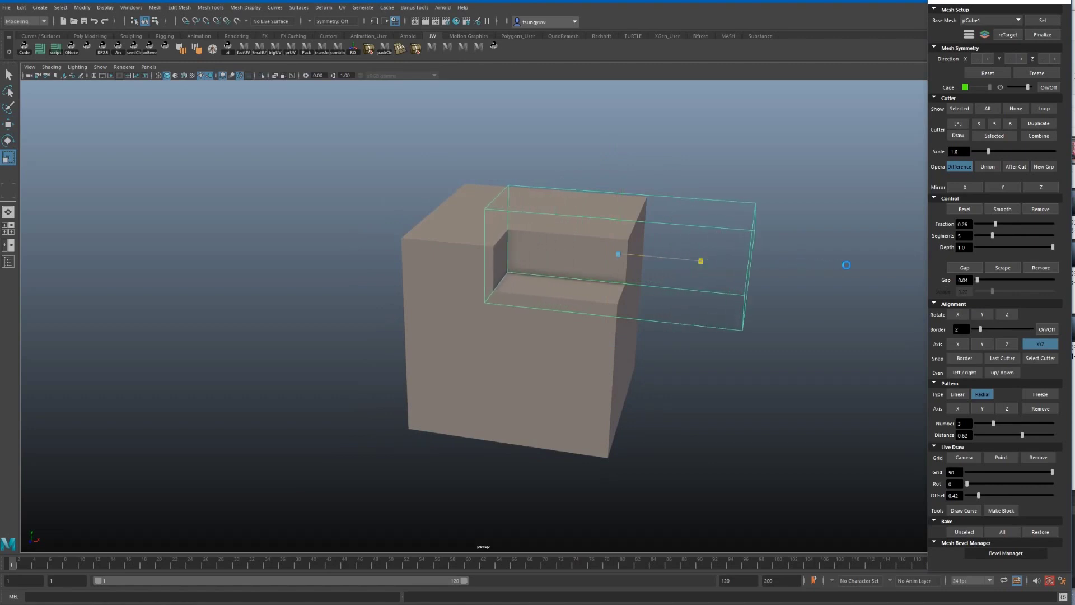
key("e")
mouse_move(698, 204)
left_mouse_down()
mouse_move(715, 237)
mouse_move(694, 258)
left_mouse_up()
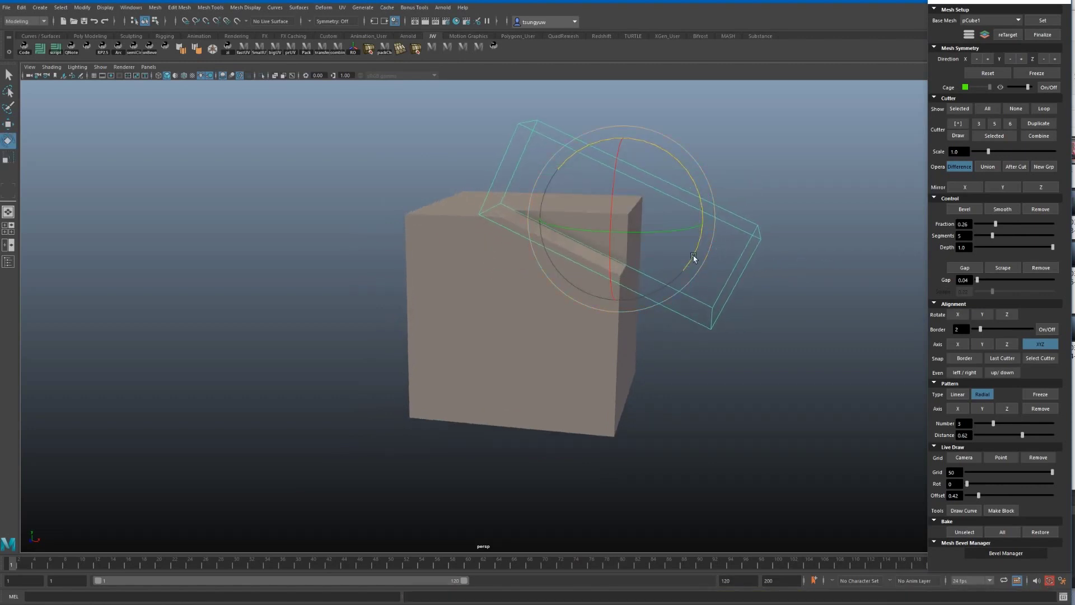
key("w")
left_click_drag(723, 211, 708, 207)
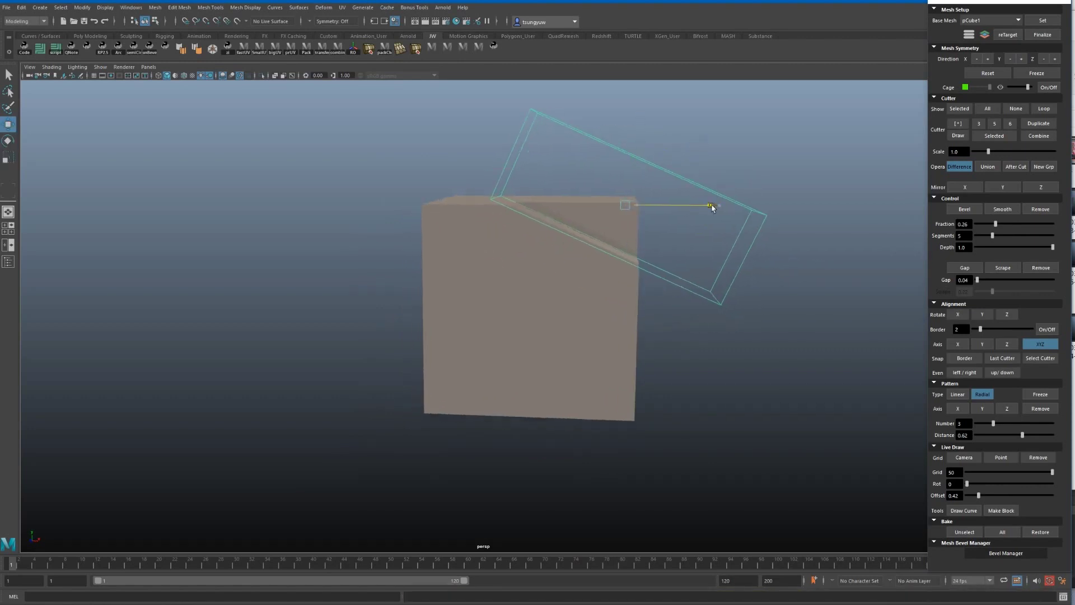
Step: Mirror the tilted cutter to the other side, adjust its depth, and mirror along Y
left_click(959, 188)
left_click_drag(825, 226, 814, 233, "alt")
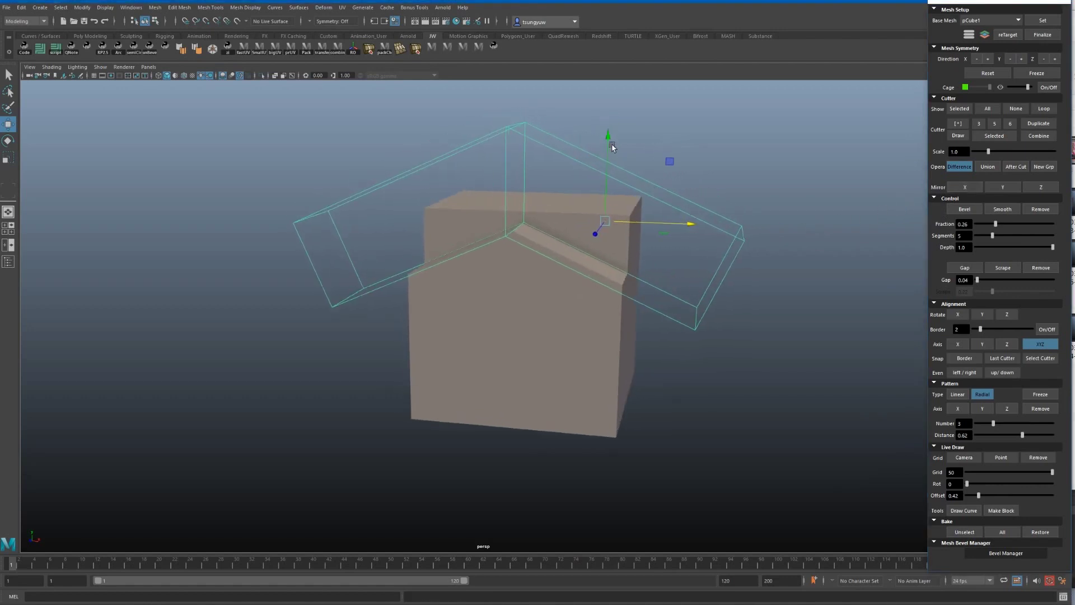
mouse_move(607, 141)
left_mouse_down()
mouse_move(606, 185)
mouse_move(593, 162)
mouse_move(626, 180)
left_mouse_up()
key("r")
left_click_drag(612, 182, 644, 191)
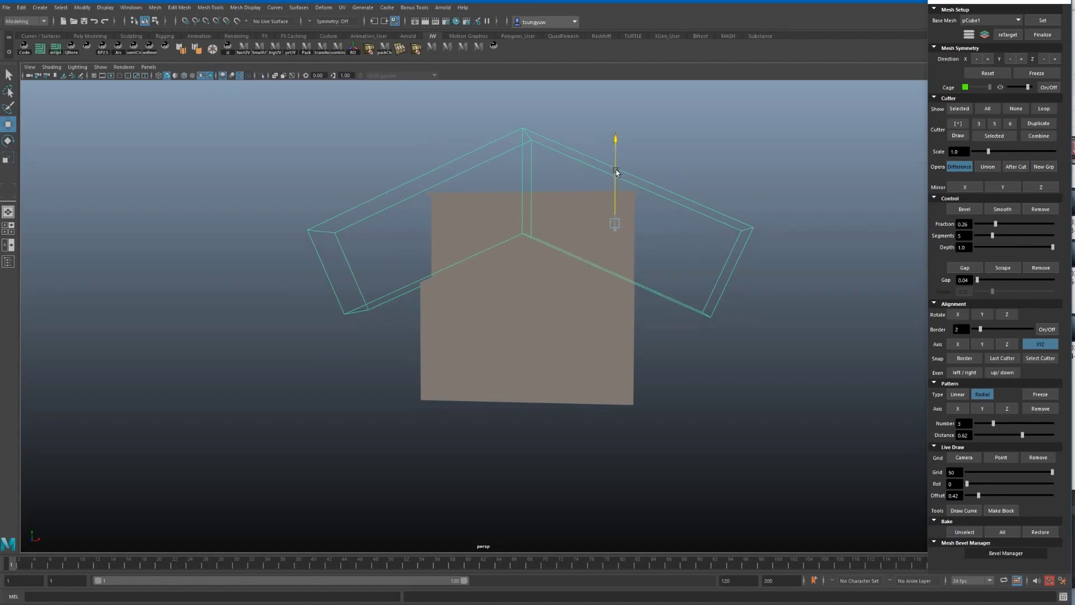
left_click(997, 189)
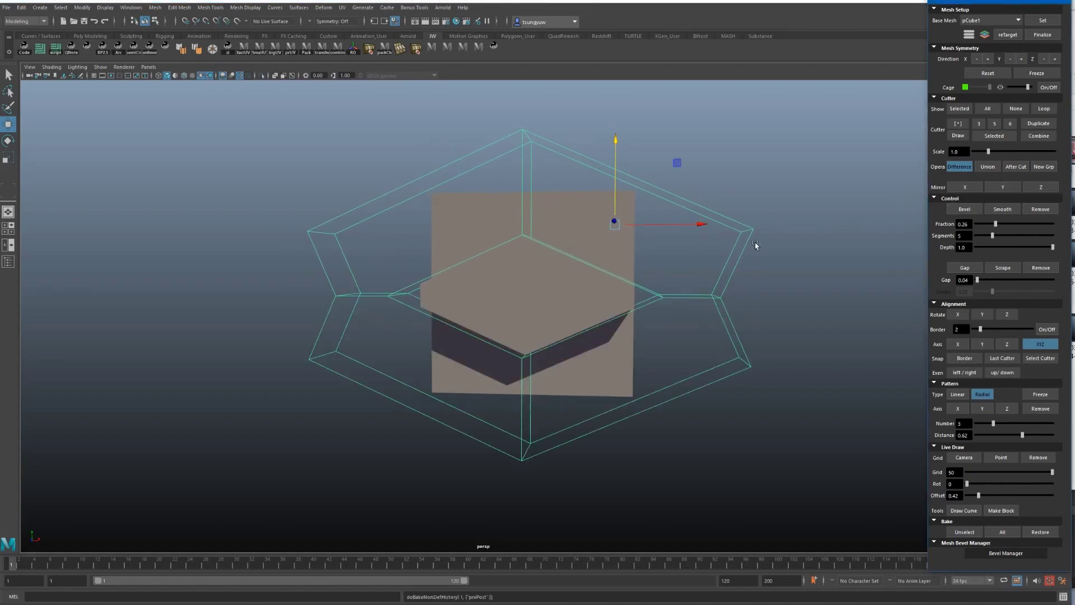
left_click_drag(719, 259, 709, 261, "alt")
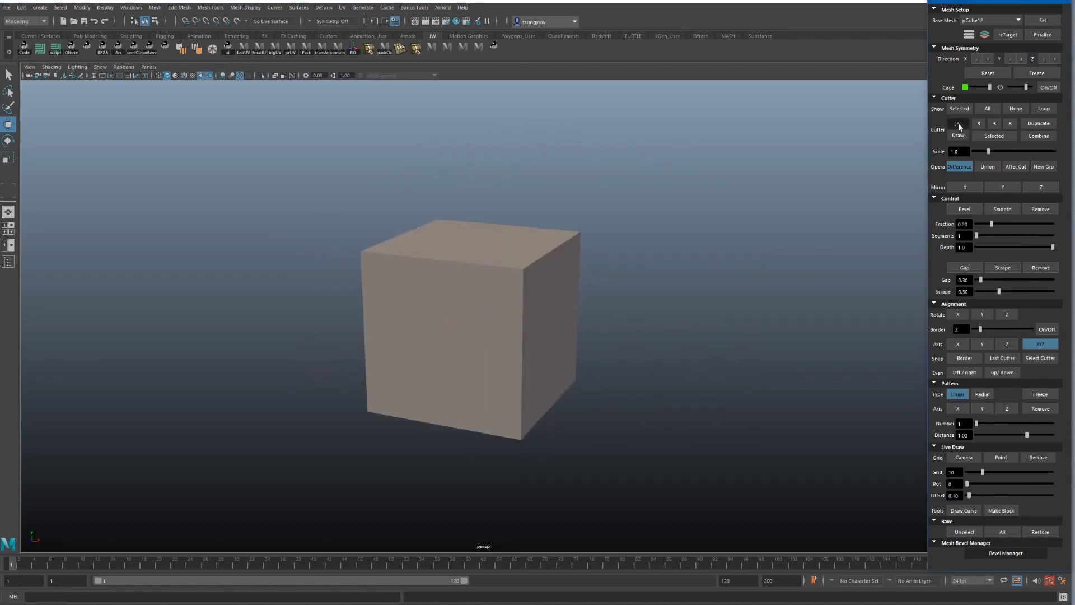
Step: Add a box cutter enlarged into a corner notch with reduced corner rounding
left_click(501, 293)
key("r")
left_click_drag(504, 305, 594, 346)
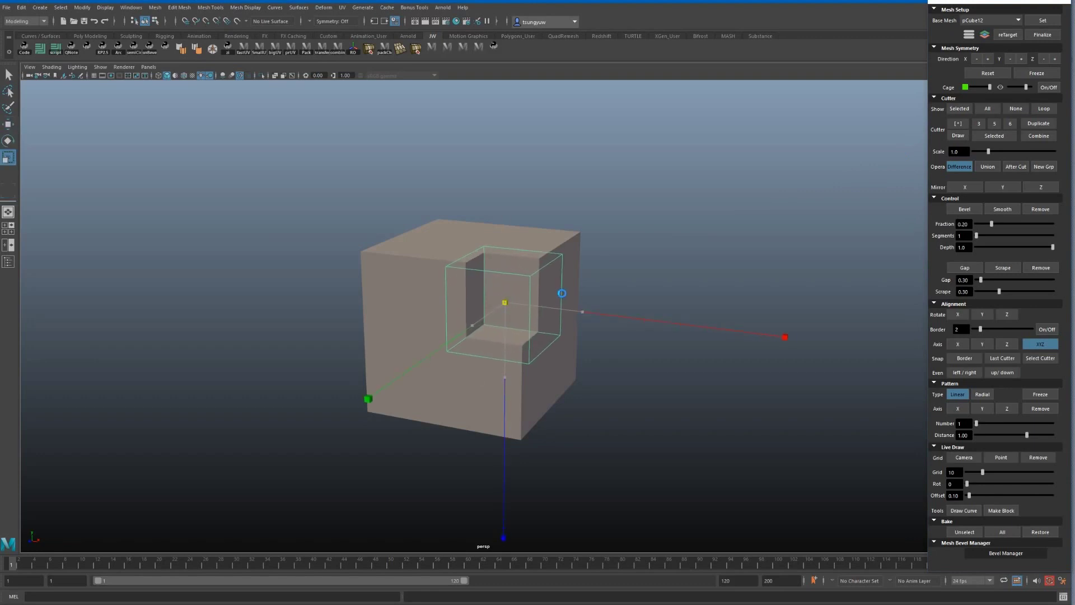
scroll(595, 346, "up", 1)
key("w")
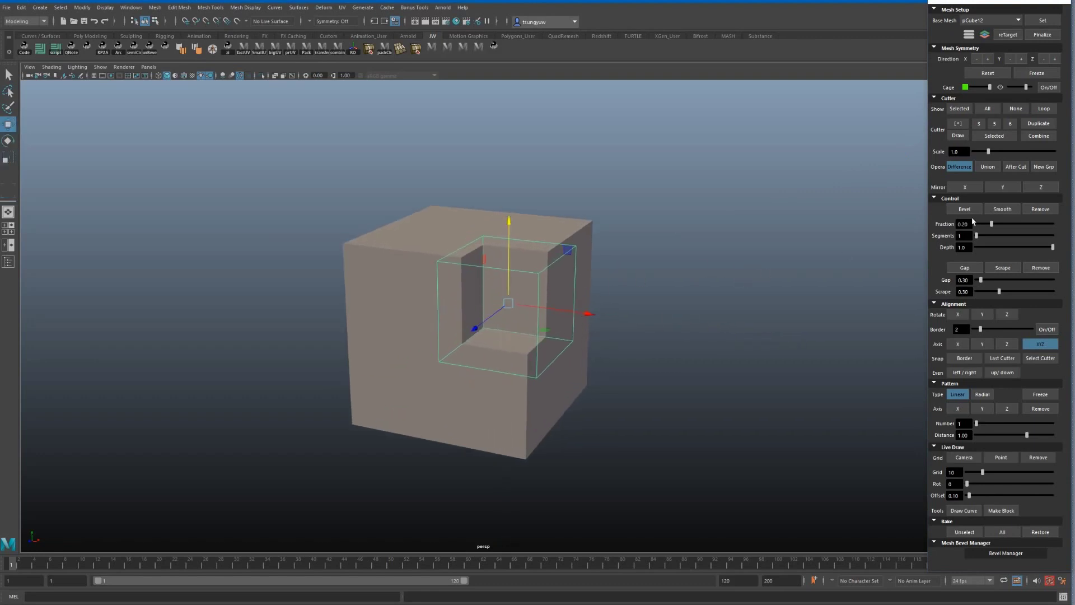
mouse_move(1015, 224)
left_mouse_down()
mouse_move(999, 224)
mouse_move(1042, 235)
mouse_move(956, 248)
mouse_move(1054, 247)
left_mouse_up()
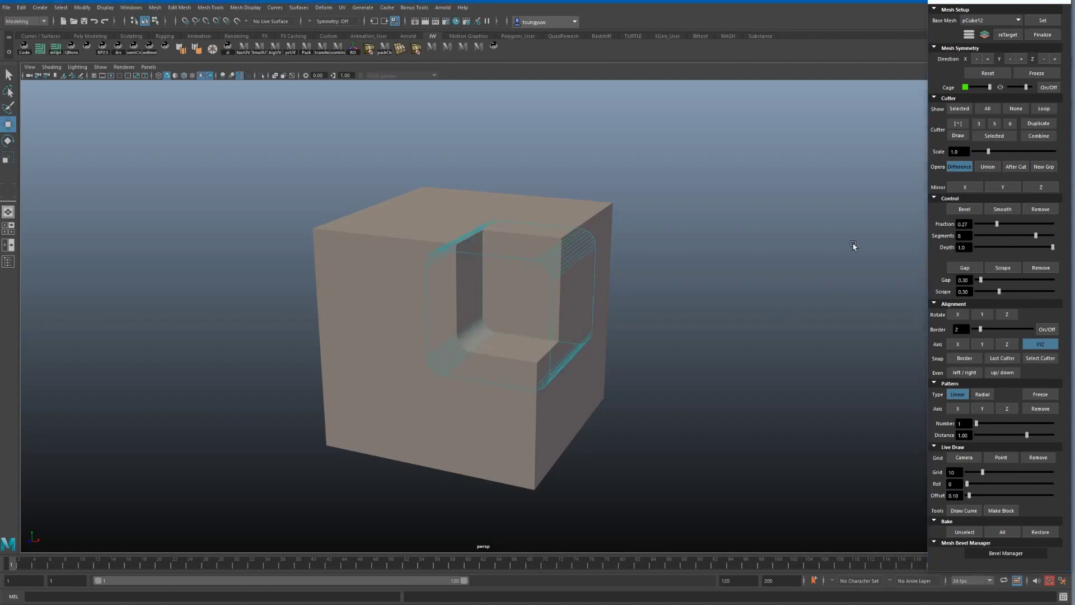
Step: Add a second cutter scaled into a front pocket with bevelled, rounded corners
left_click(956, 124)
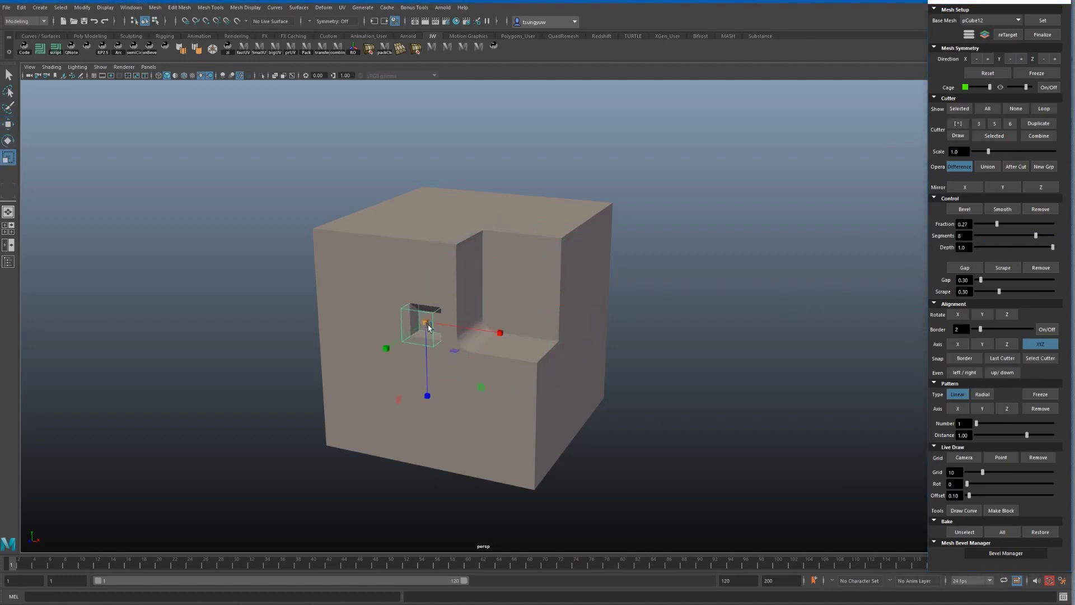
left_click_drag(428, 327, 482, 317)
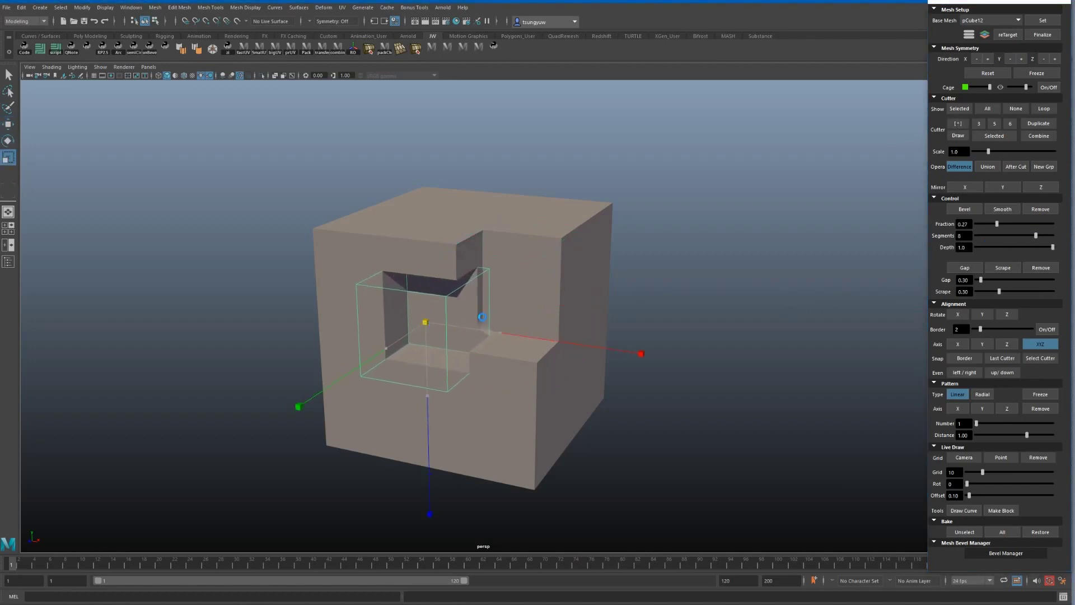
left_click(965, 209)
scroll(732, 295, "down", 1)
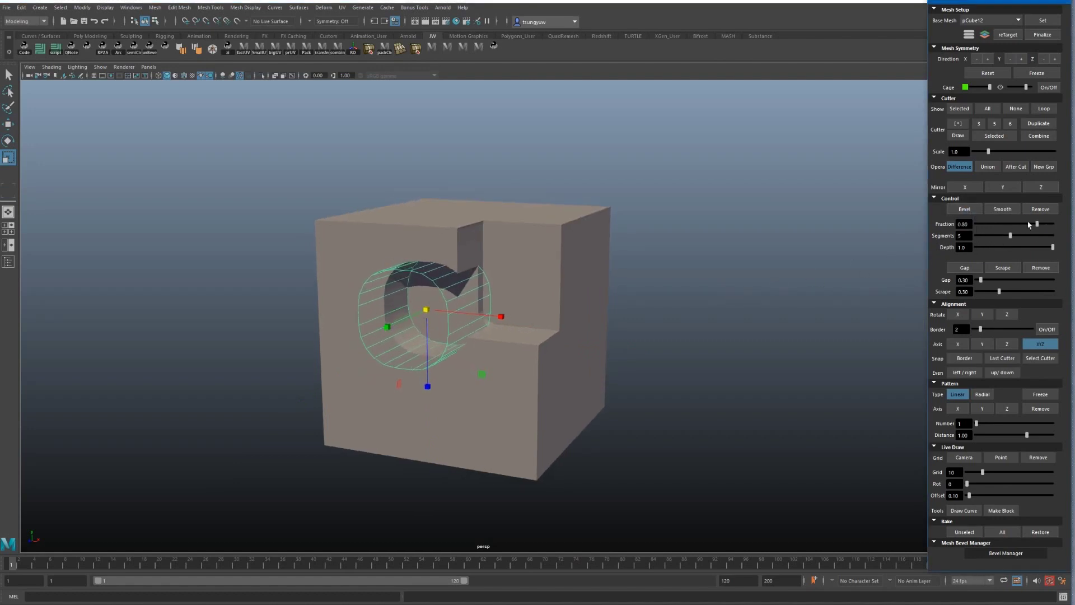
scroll(728, 292, "up", 1)
left_click(977, 124)
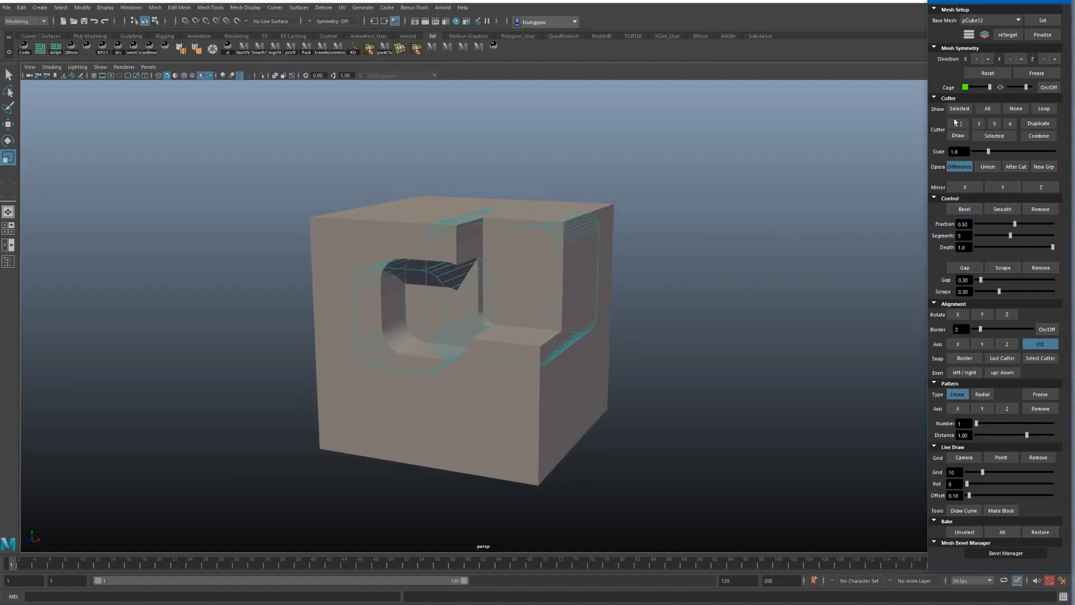
mouse_move(618, 263)
left_mouse_down("alt")
mouse_move(653, 233)
mouse_move(516, 218)
left_mouse_up("alt")
Step: Increase the corner-notch cutter's bevel rounding and hide the cutter outlines
left_click(605, 271)
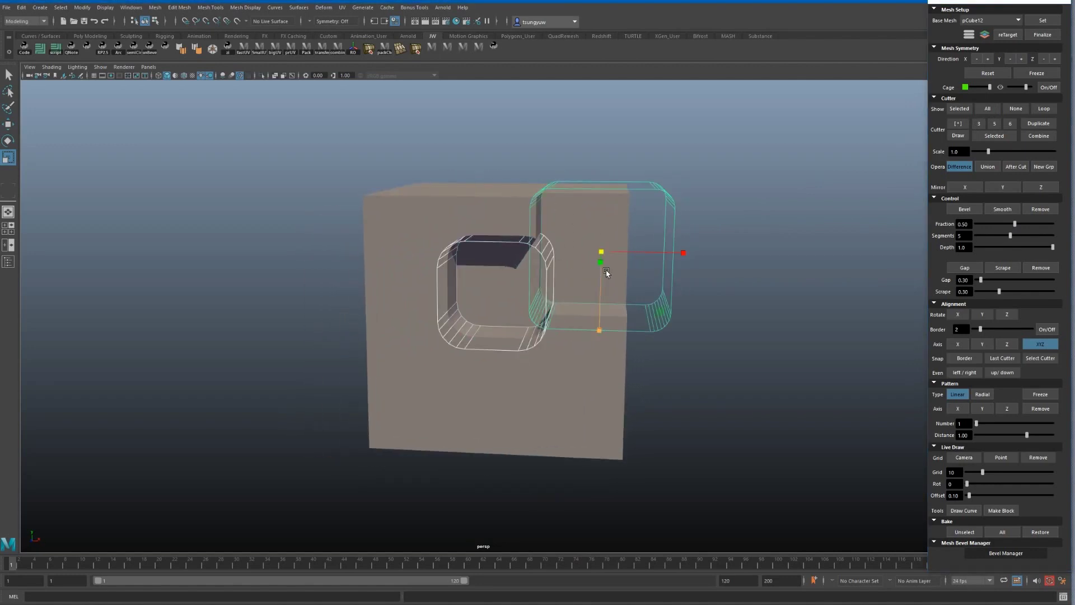
left_click_drag(605, 271, 591, 271, "alt")
mouse_move(1015, 226)
left_mouse_down()
mouse_move(1041, 224)
mouse_move(986, 224)
mouse_move(1013, 221)
mouse_move(1045, 247)
left_mouse_up()
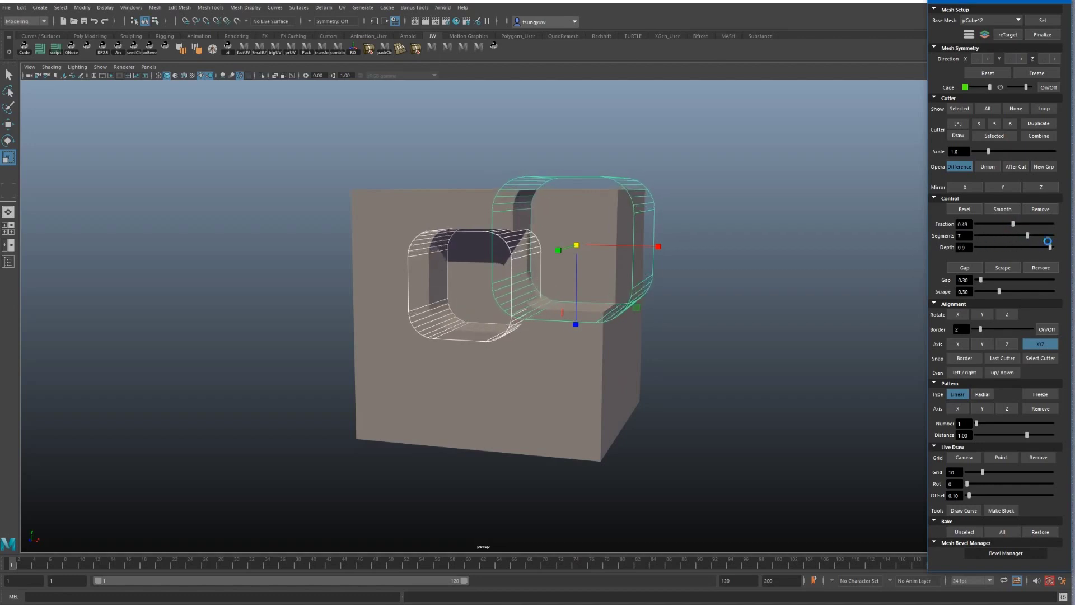
left_click_drag(725, 319, 619, 307, "alt")
left_click(954, 128)
Step: Place a new box cutter on the cube's top and scale it larger
left_click(532, 252)
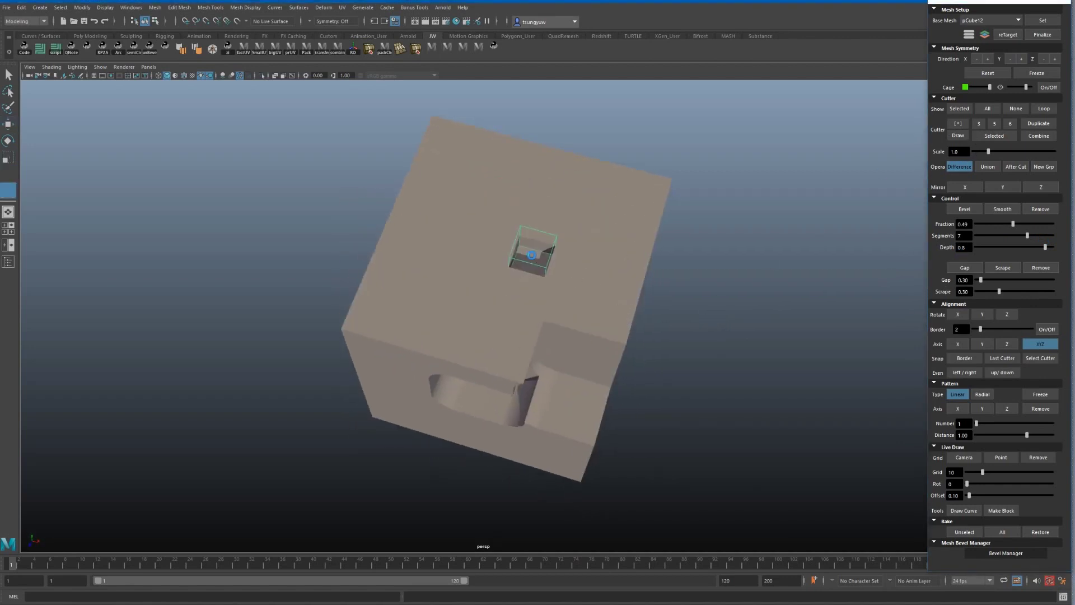
key("r")
left_click_drag(546, 253, 582, 264)
left_click_drag(672, 336, 689, 313, "alt")
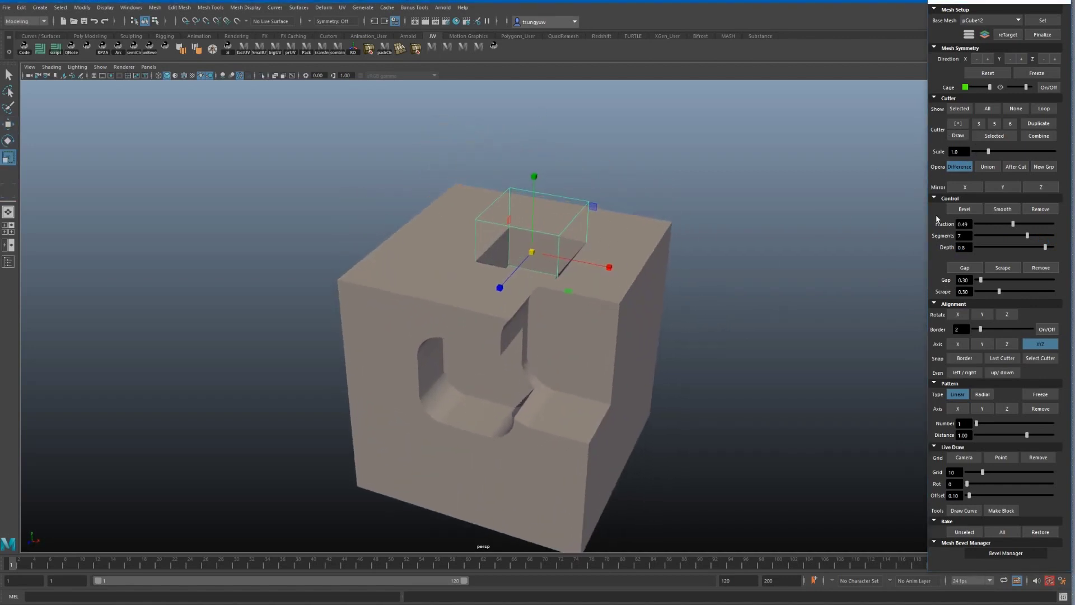
Step: Bevel the top cutter, trying fractions 0.90 and 0.17, and scale it much larger
left_click(989, 212)
left_click_drag(696, 269, 662, 286, "alt")
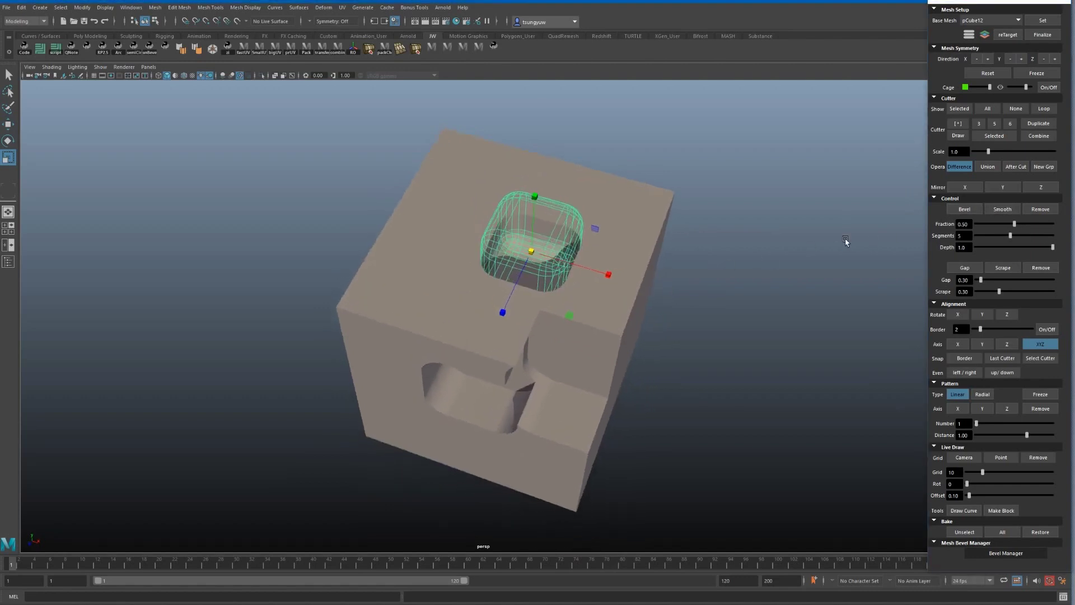
mouse_move(1014, 224)
left_mouse_down()
mouse_move(1045, 224)
mouse_move(981, 223)
left_mouse_up()
left_click_drag(627, 241, 602, 227, "alt")
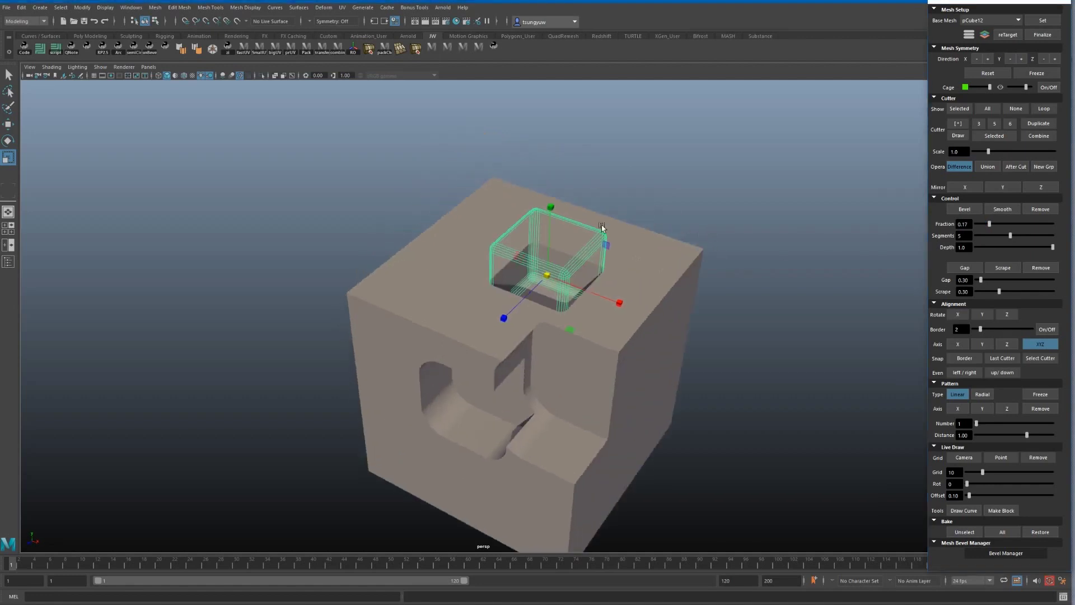
left_click_drag(548, 275, 616, 258)
Step: Raise the cutter to cut only the top, set 9 bevel segments, and hide all cutters
key("w")
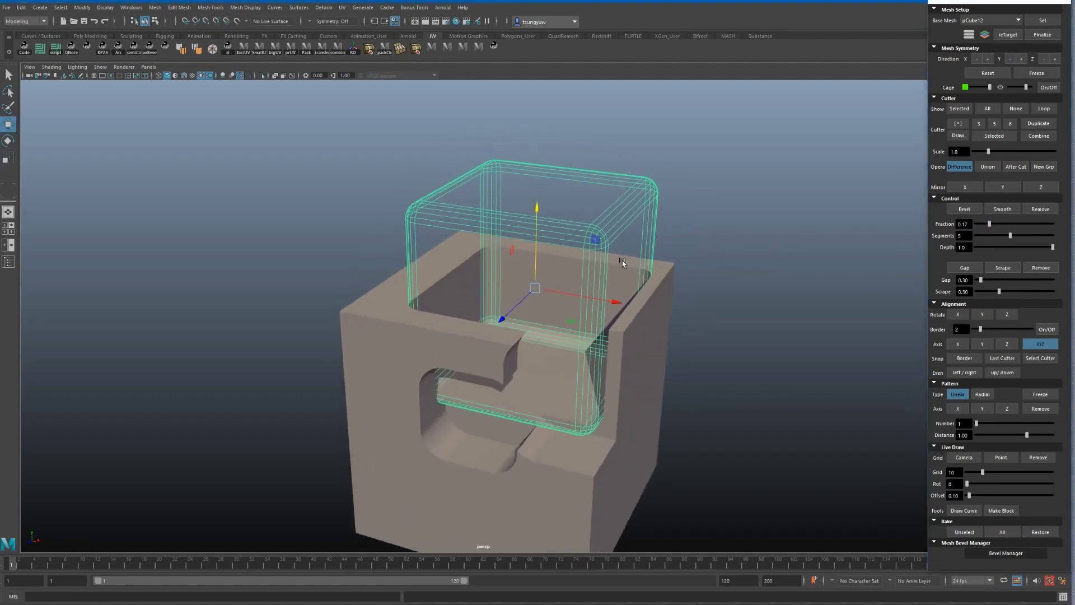
left_click_drag(538, 238, 540, 161)
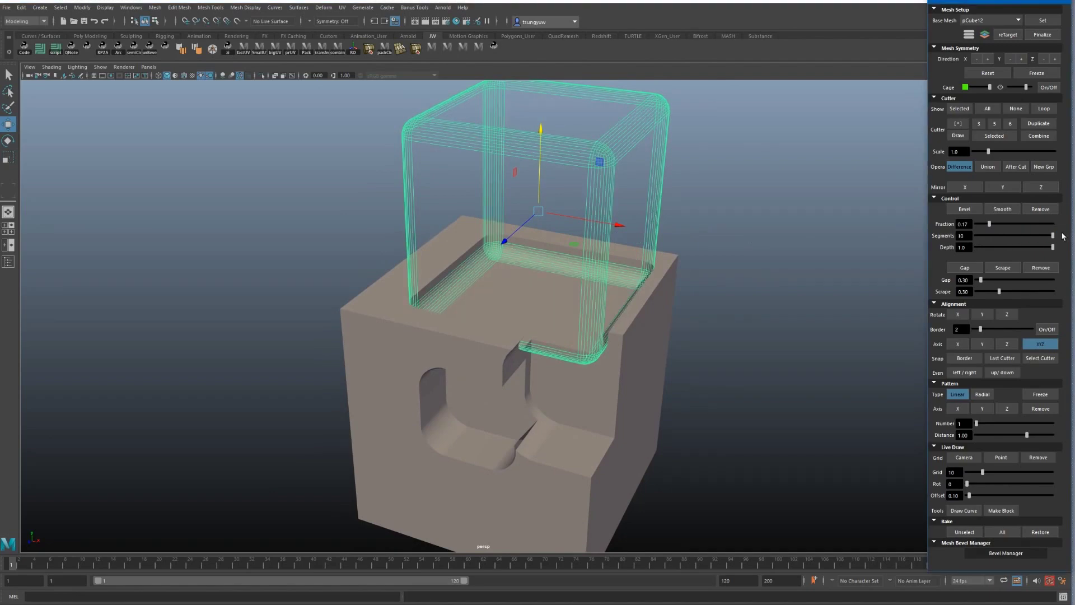
mouse_move(1011, 236)
left_mouse_down()
mouse_move(1043, 237)
mouse_move(1006, 224)
left_mouse_up()
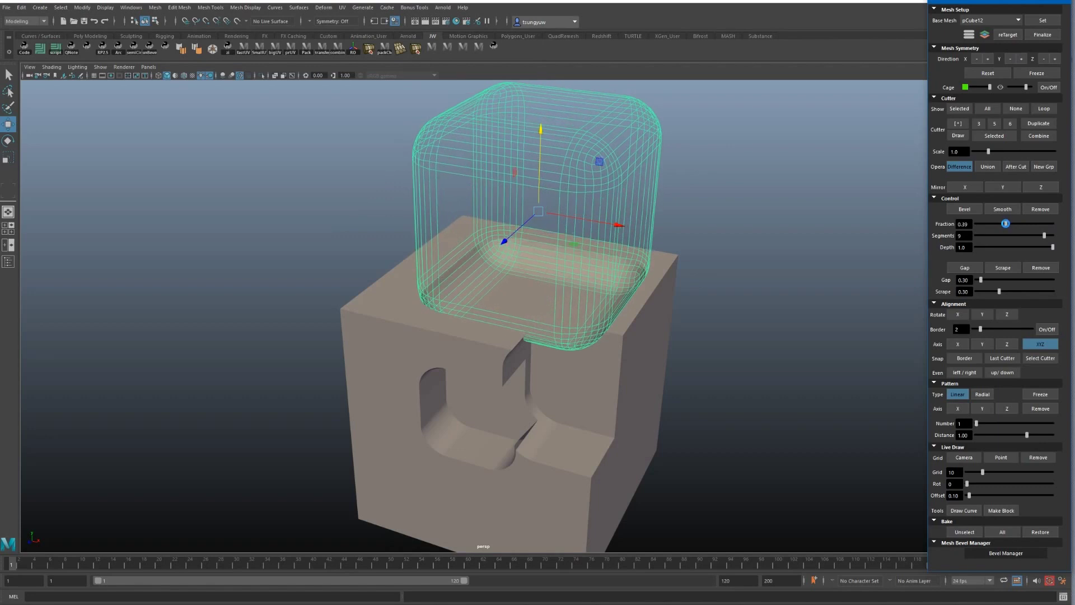
left_click(1015, 110)
mouse_move(721, 254)
left_mouse_down("alt")
mouse_move(730, 250)
mouse_move(638, 277)
mouse_move(655, 257)
left_mouse_up("alt")
Step: Show all cutters, remove the top cutter's bevel and nudge it up-left
left_click(996, 112)
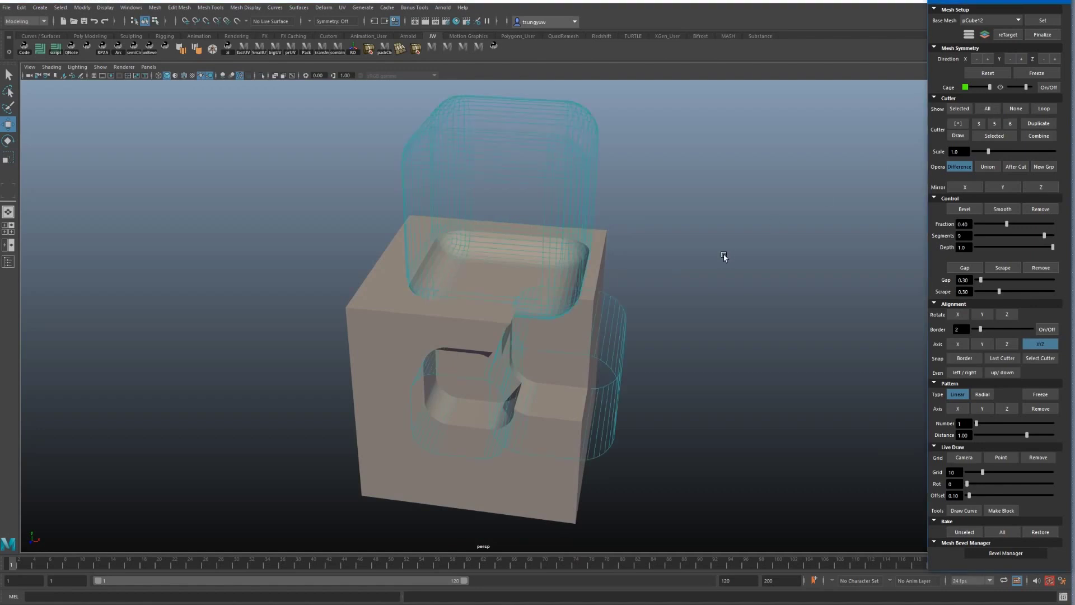
mouse_move(723, 258)
left_mouse_down("alt")
mouse_move(670, 245)
mouse_move(644, 263)
left_mouse_up("alt")
left_click(595, 206)
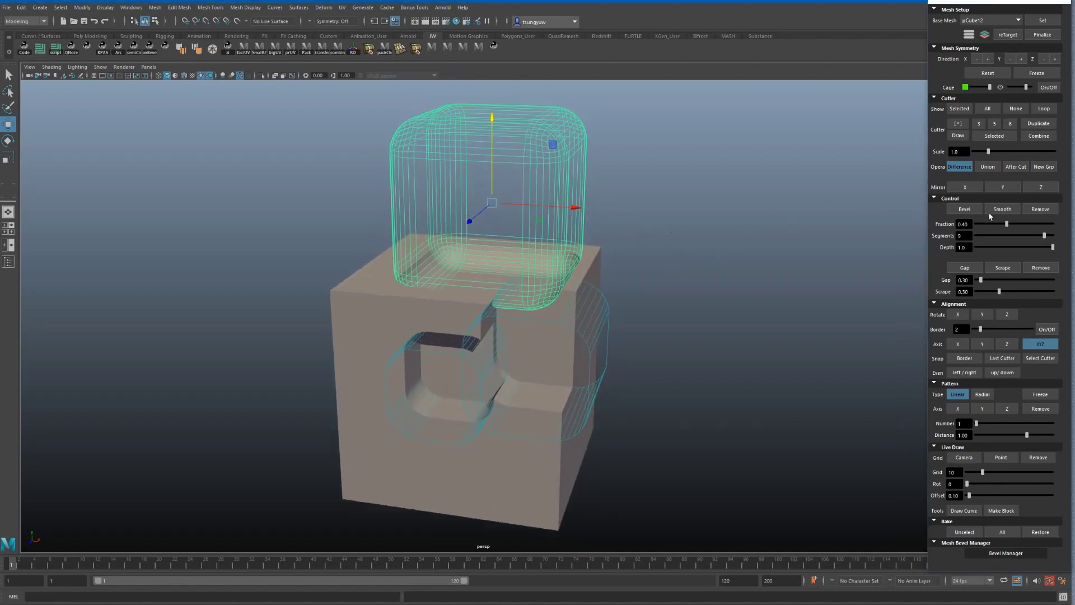
left_click(1040, 209)
left_click_drag(494, 210, 486, 205)
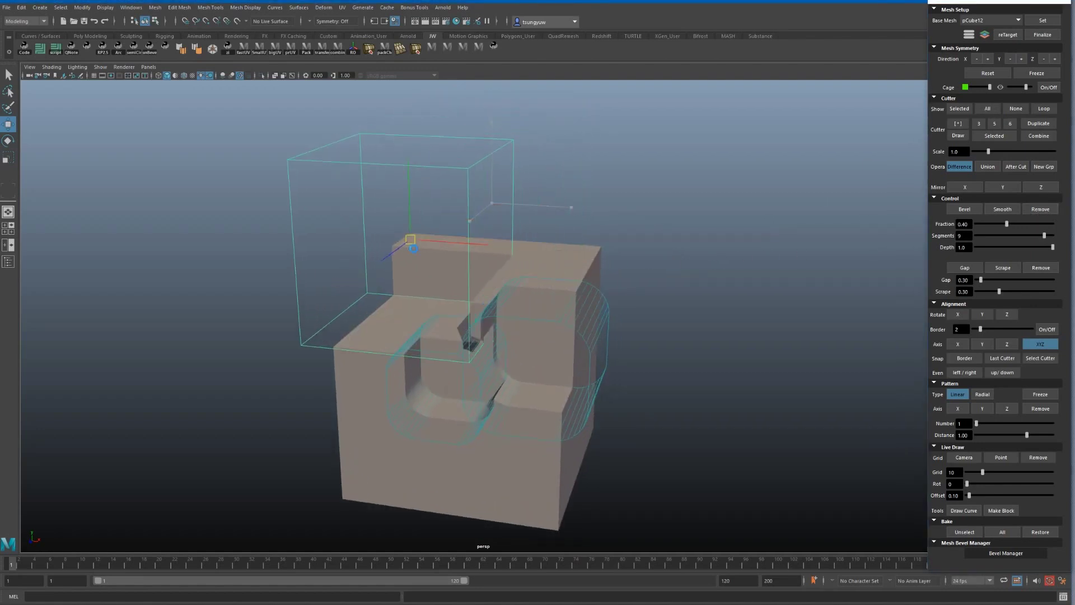
Step: Remove the bevel from both rounded cutters, then re-bevel only the right one
left_click(510, 375)
left_click(583, 384, "shift")
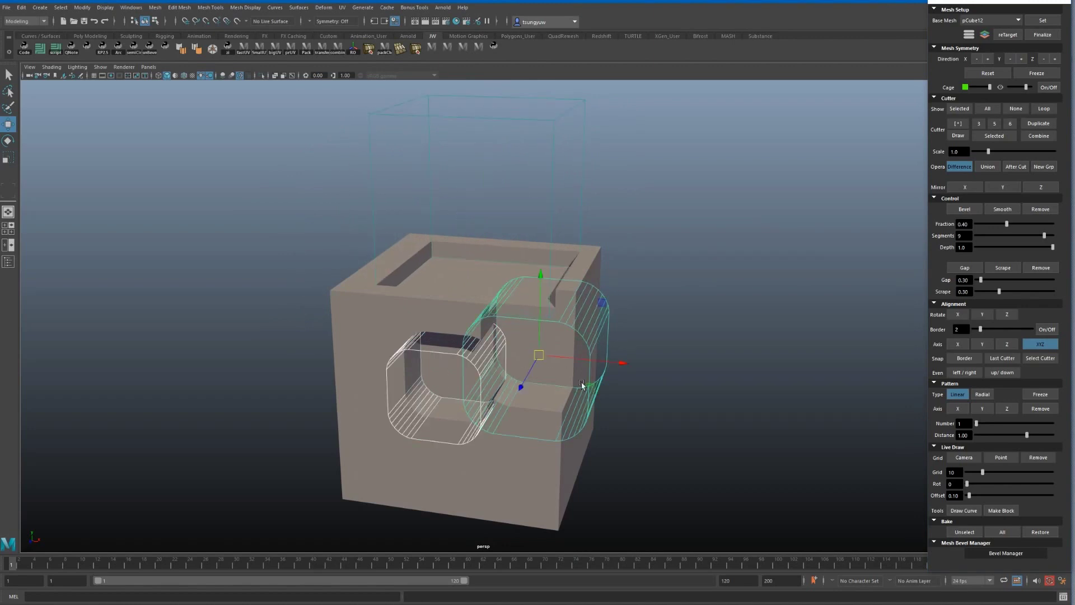
left_click(1040, 209)
left_click(608, 302)
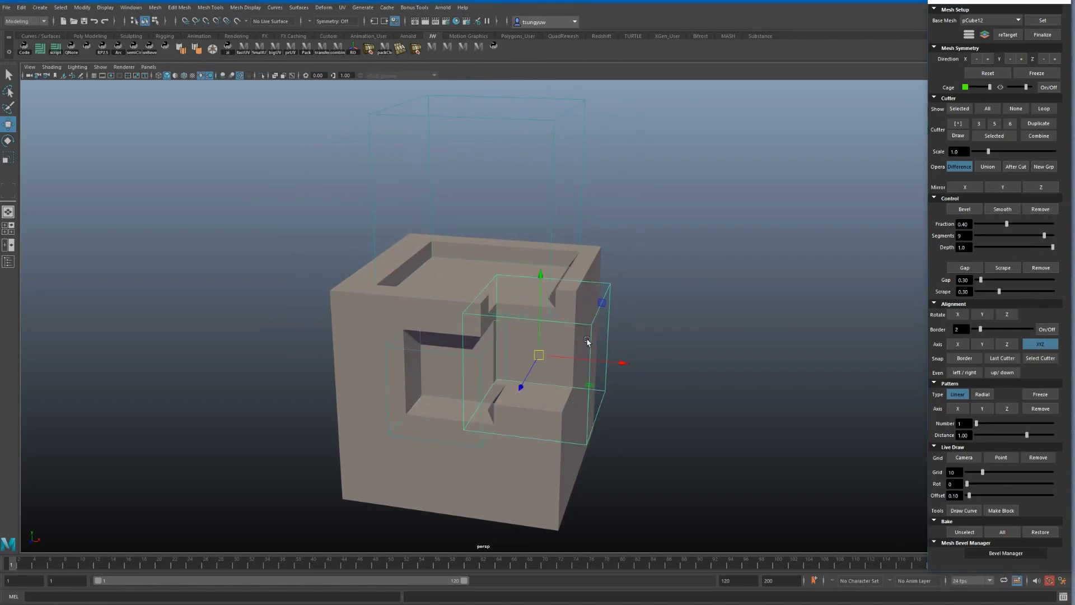
left_click_drag(566, 334, 577, 364, "alt")
left_click(964, 209)
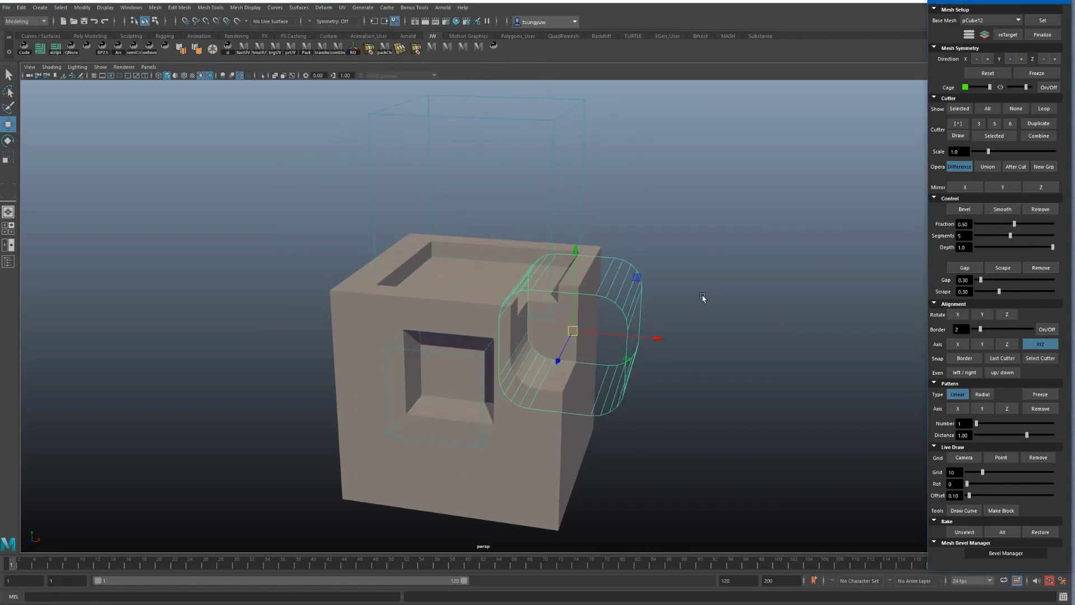
Step: Slide the cutter left and vertically into position over the cube
mouse_move(695, 287)
left_mouse_down("alt")
mouse_move(631, 329)
mouse_move(725, 331)
left_mouse_up("alt")
key("e")
key("r")
key("w")
mouse_move(630, 329)
left_mouse_down()
mouse_move(569, 324)
mouse_move(605, 327)
left_mouse_up()
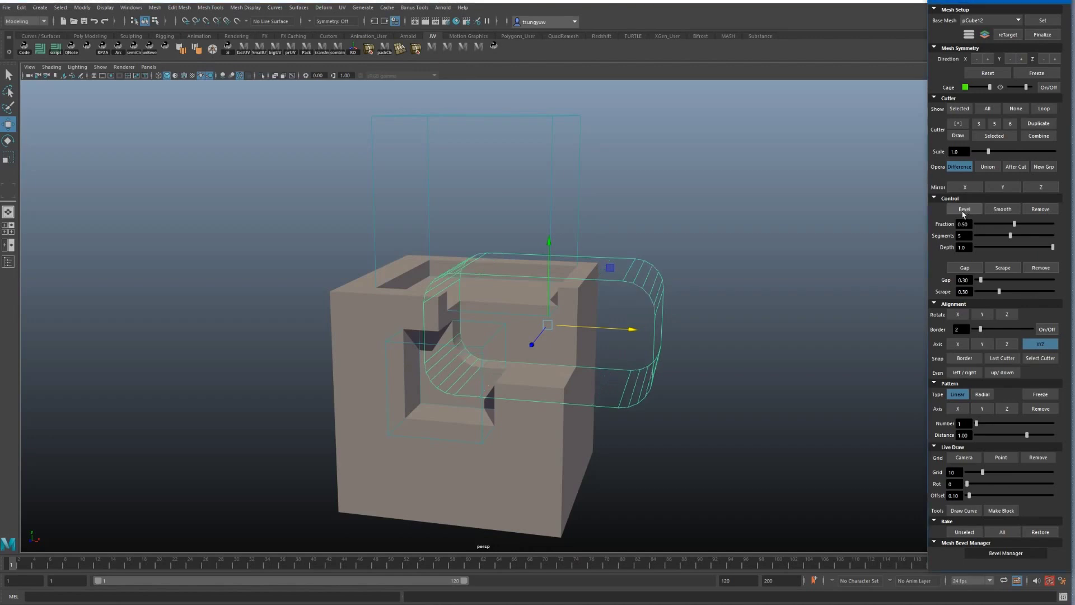
mouse_move(688, 315)
left_mouse_down("alt")
mouse_move(550, 305)
mouse_move(581, 318)
mouse_move(577, 329)
left_mouse_up("alt")
Step: Compare Smooth and Bevel on the cutter, then take the smoothing off
left_click(1002, 209)
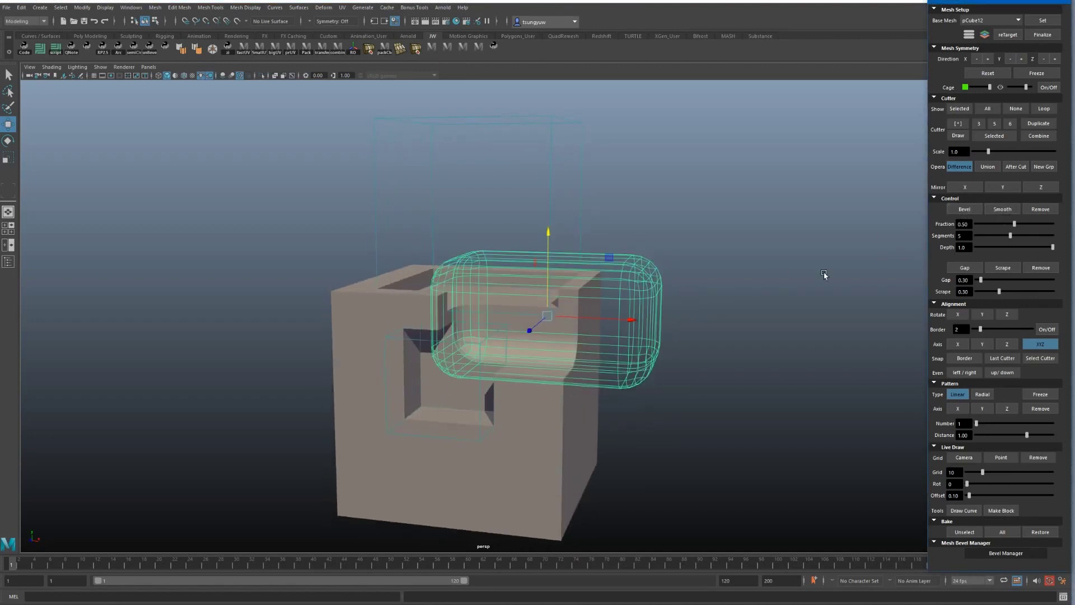
left_click_drag(730, 297, 728, 283, "alt")
left_click(964, 212)
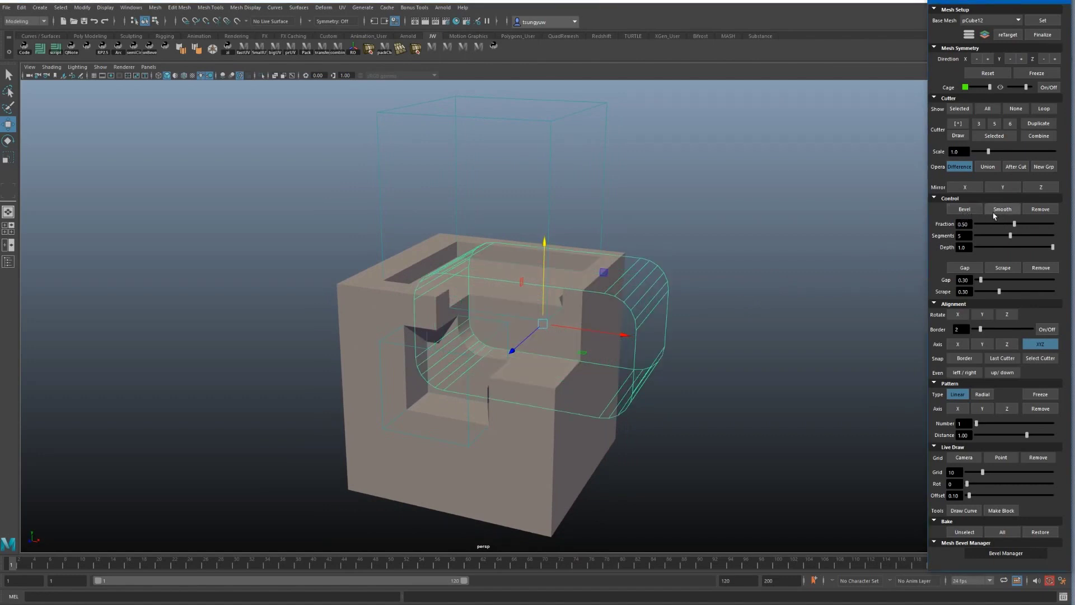
left_click(996, 210)
left_click(1045, 210)
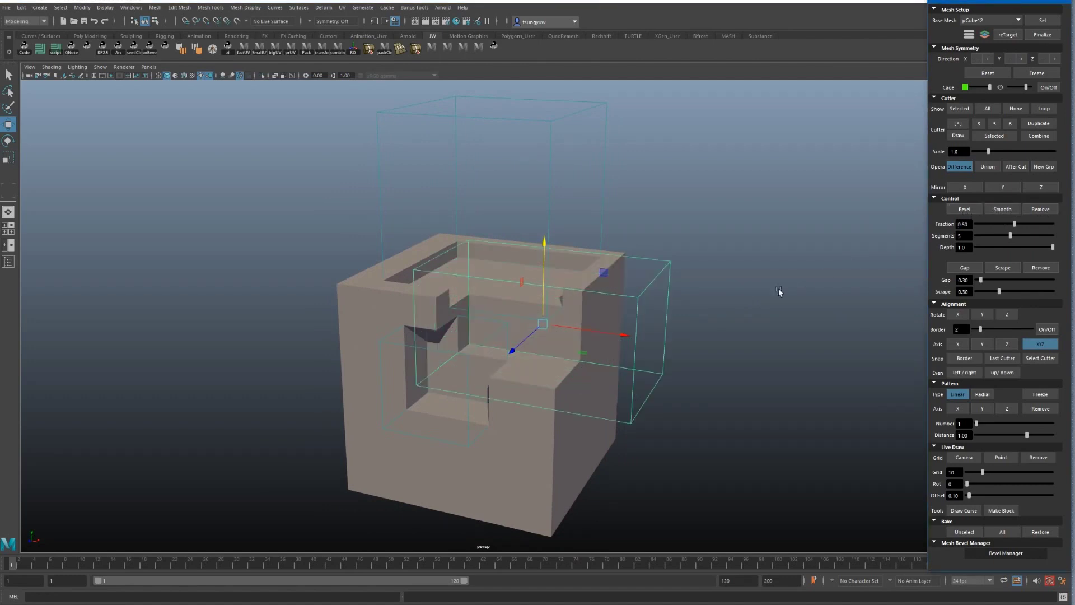
mouse_move(780, 293)
left_mouse_down("alt")
mouse_move(786, 276)
mouse_move(780, 293)
left_mouse_up("alt")
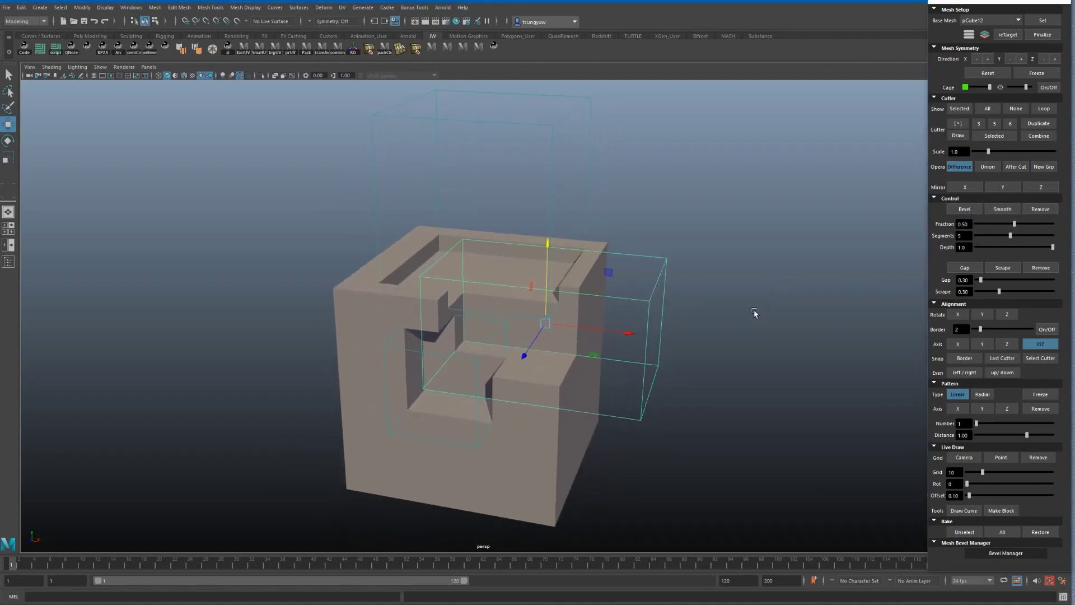
Step: Bevel the whole cutter, widen it slightly, then remove the bevel
left_click(965, 209)
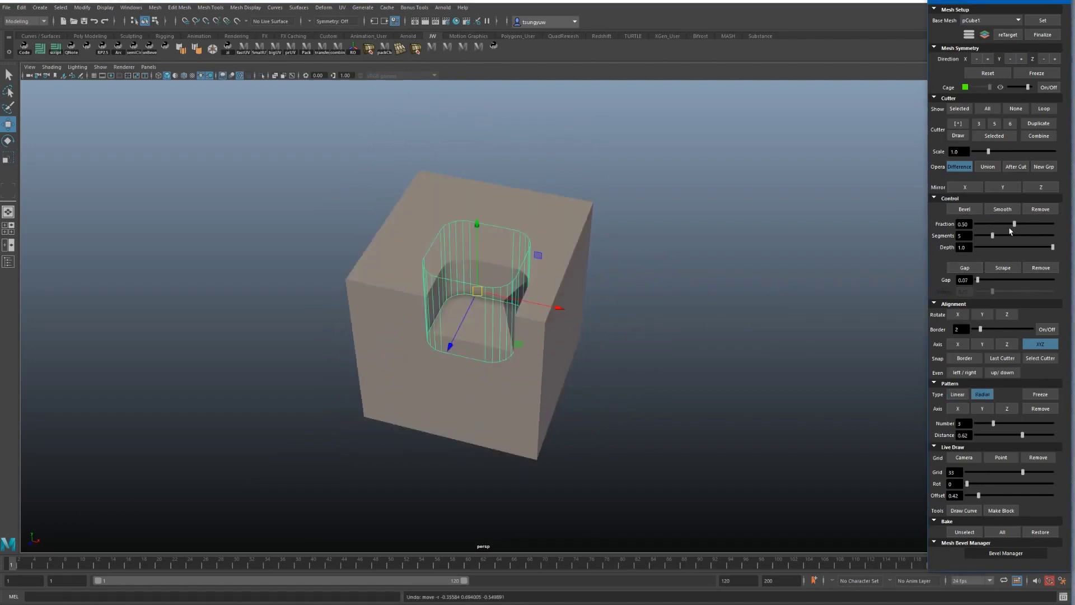
left_click_drag(992, 224, 1003, 225)
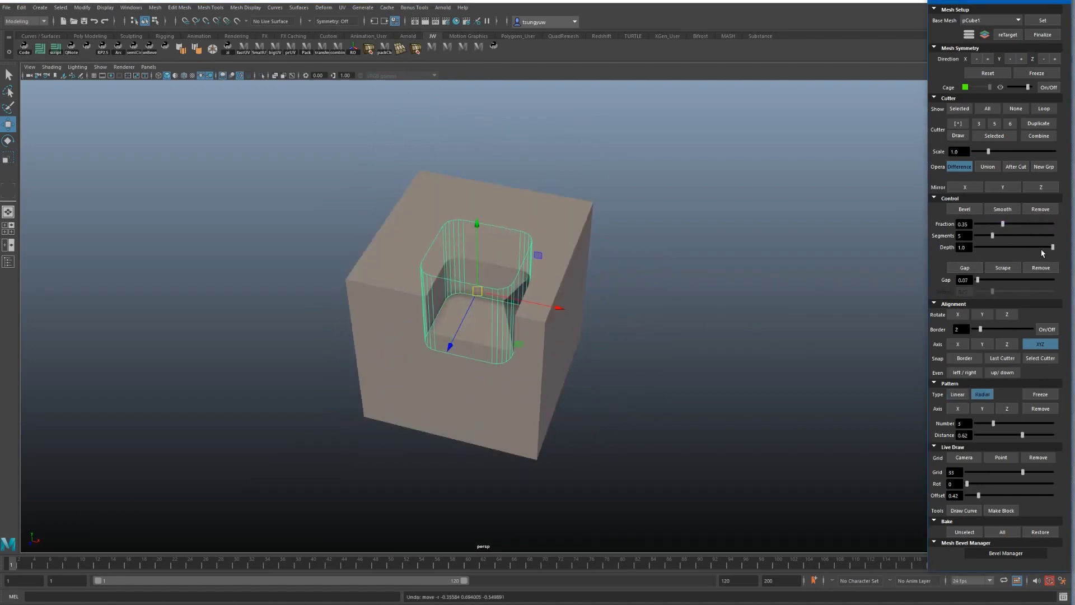
left_click(1047, 210)
scroll(430, 203, "up", 3)
Step: Bevel just one vertical edge of the cutter, adjust its width, then remove it
left_click(432, 200)
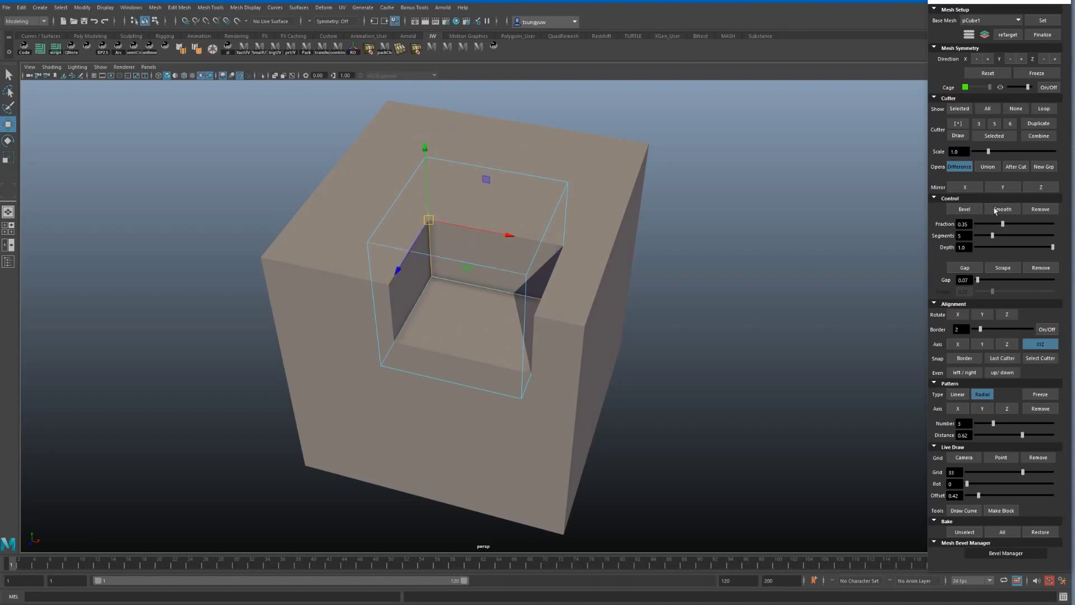
left_click(964, 209)
left_click_drag(1002, 224, 1007, 237)
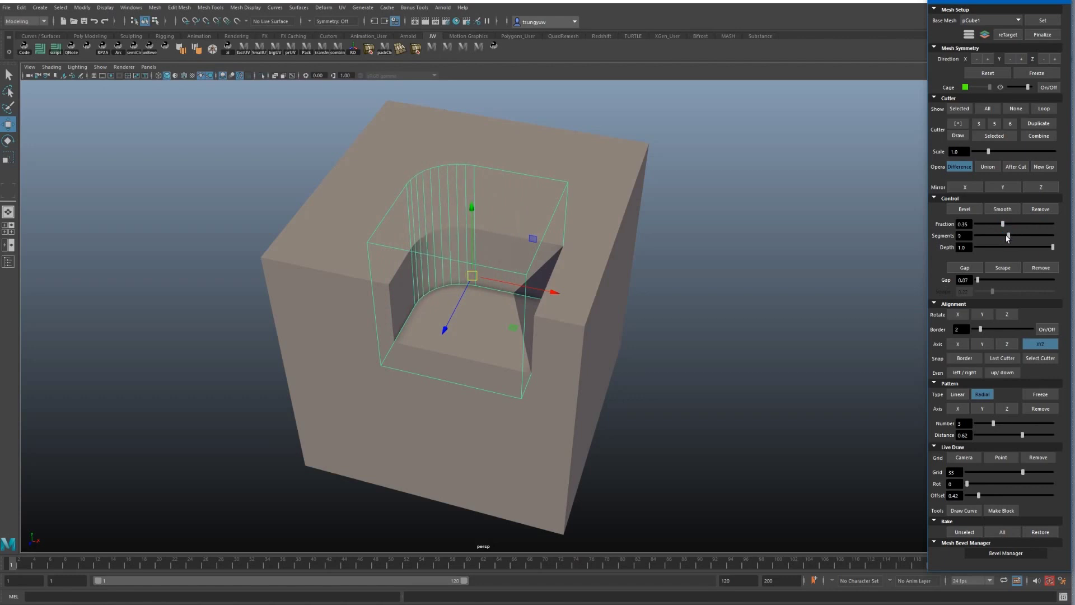
left_click(1038, 209)
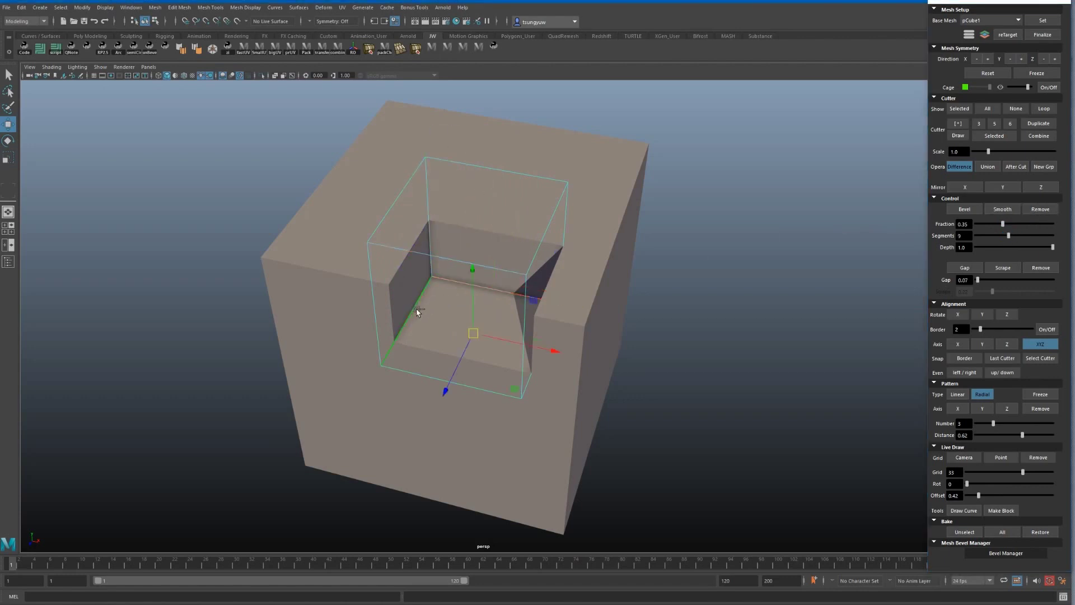
Step: Round the cutter's front right edge with a tight five-segment bevel, about 0.13 fraction
left_click(534, 255)
left_click(961, 211)
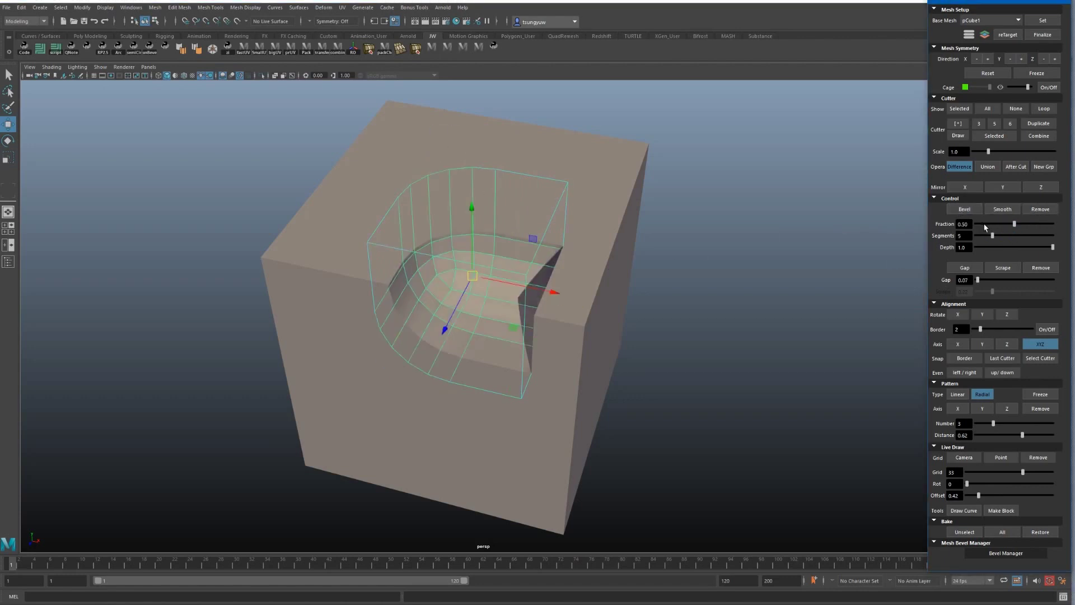
left_click_drag(1014, 224, 987, 224)
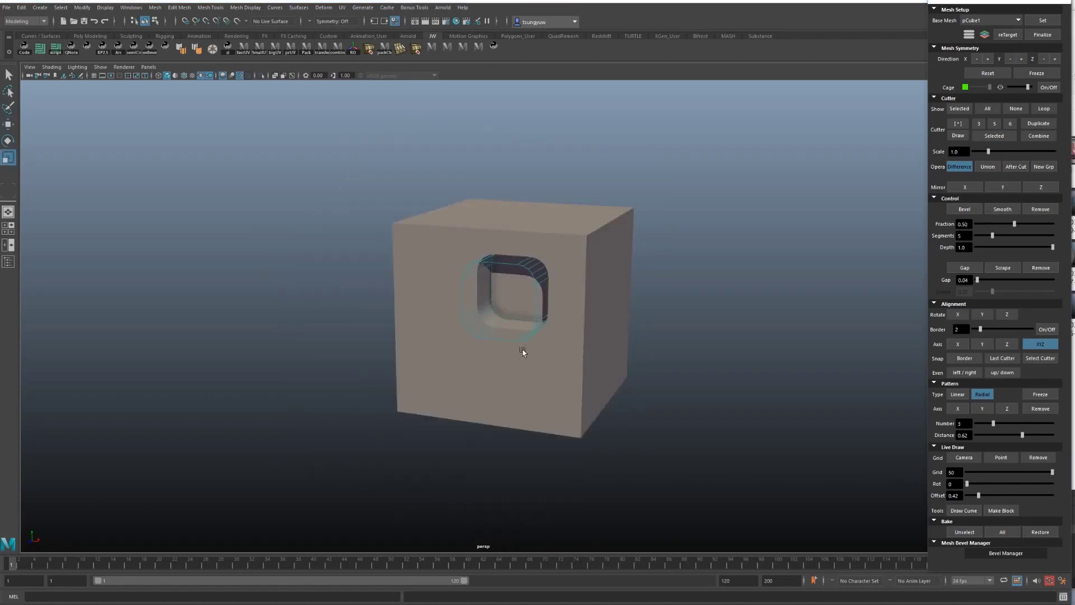
left_click(522, 351)
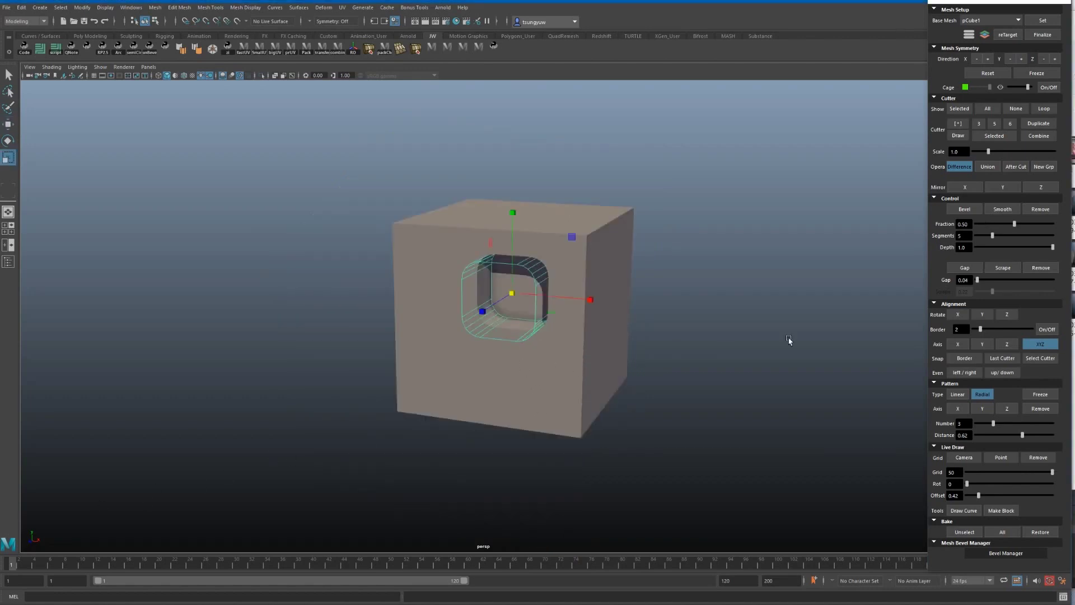
Step: Turn the rounded cutter into a thin gap ring with gap width 0.07
left_click(970, 269)
left_click_drag(977, 280, 978, 280)
mouse_move(814, 309)
left_mouse_down("alt")
mouse_move(698, 319)
mouse_move(708, 331)
mouse_move(997, 250)
mouse_move(1044, 224)
mouse_move(999, 224)
left_mouse_up("alt")
Step: Hide the cutters to check the groove and add a box cutter on the lower front face
left_click(1014, 109)
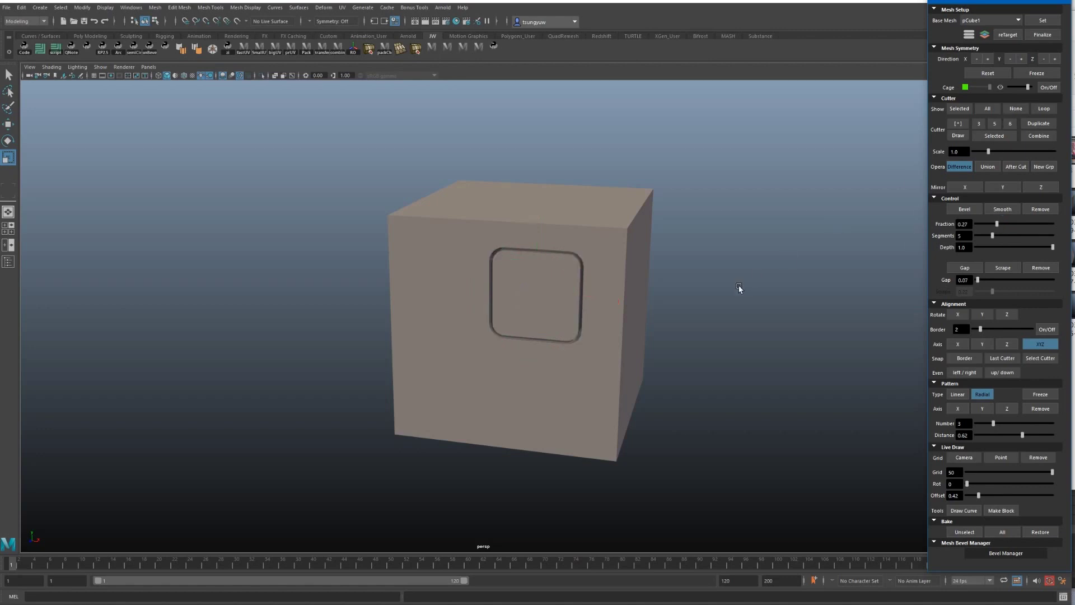
mouse_move(739, 290)
left_mouse_down("alt")
mouse_move(751, 263)
mouse_move(808, 262)
left_mouse_up("alt")
left_click(959, 128)
Step: Enlarge the new box cutter and make it a gap shell thinned to 0.01
left_click_drag(497, 361, 534, 353)
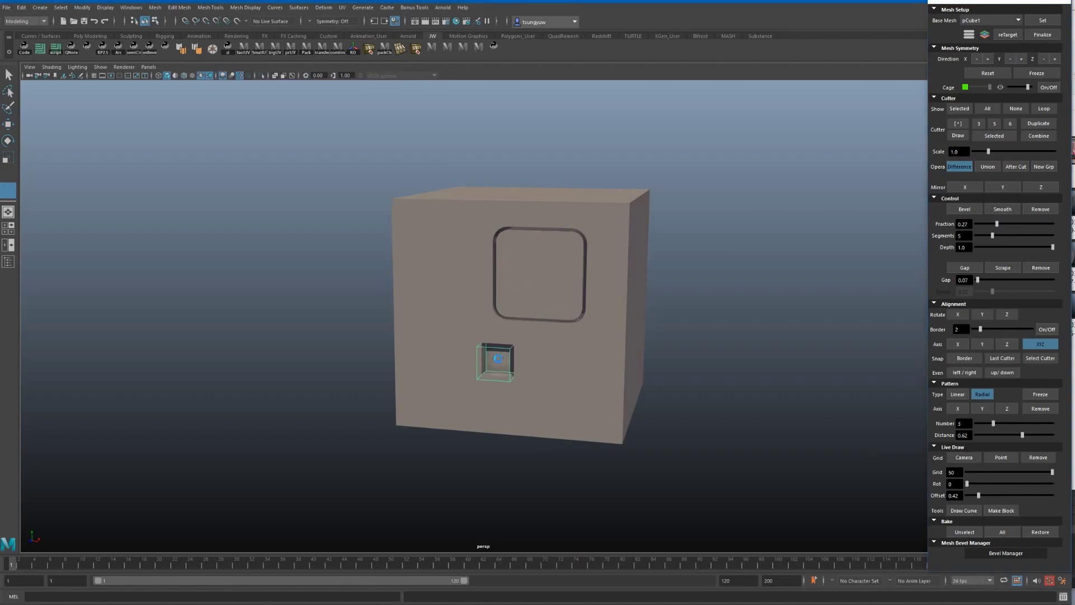
left_click(964, 268)
left_click_drag(979, 281, 974, 282)
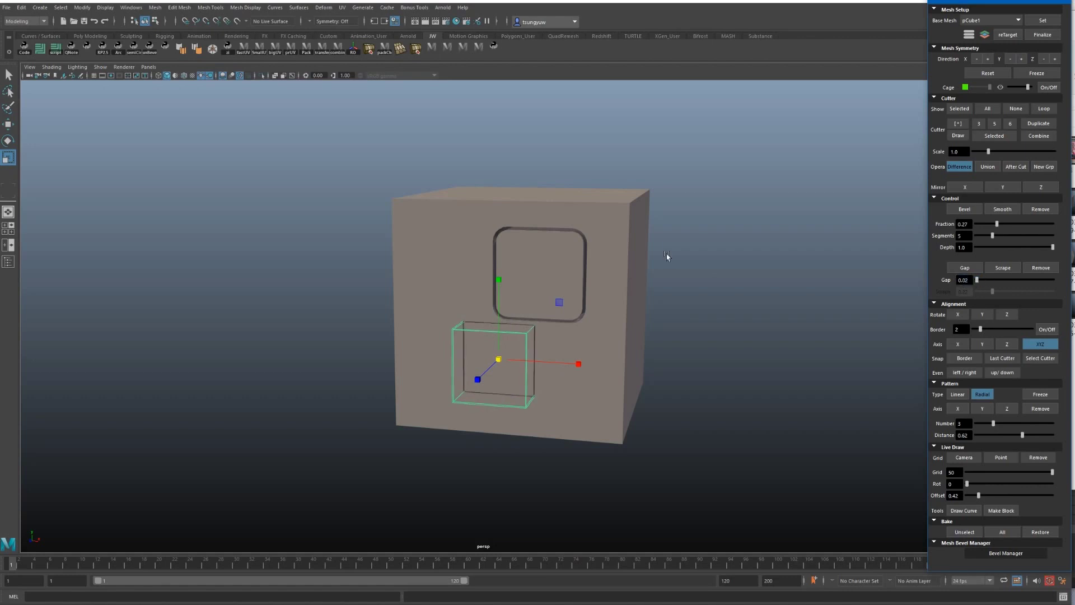
left_click(703, 312)
left_click_drag(703, 312, 679, 318, "alt")
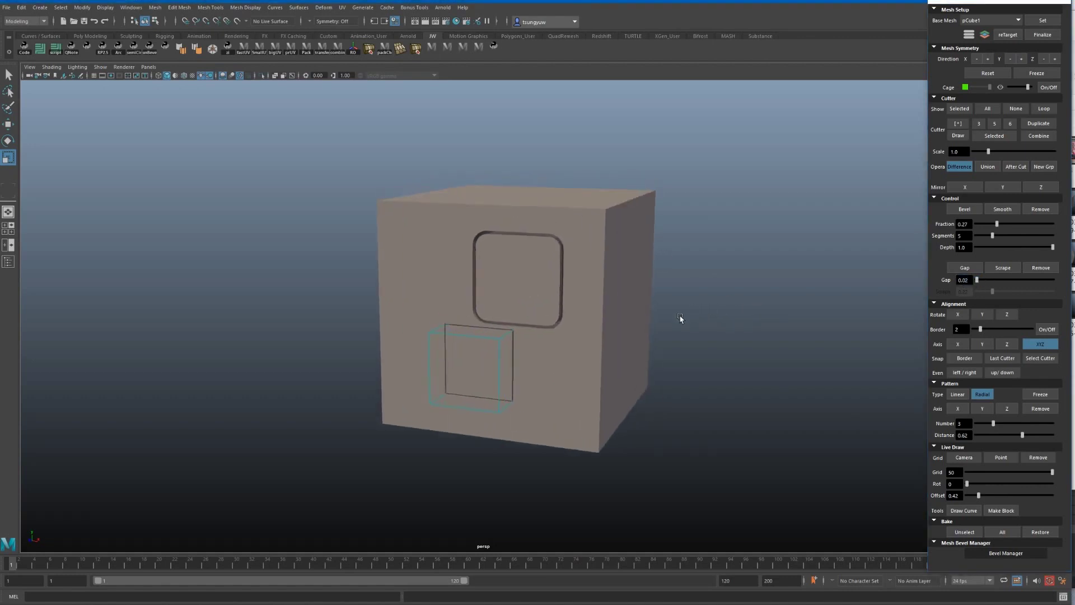
Step: Bevel the lower cutter's edges to 0.59 fraction and widen its gap to 0.07
left_click(538, 410)
left_click(964, 209)
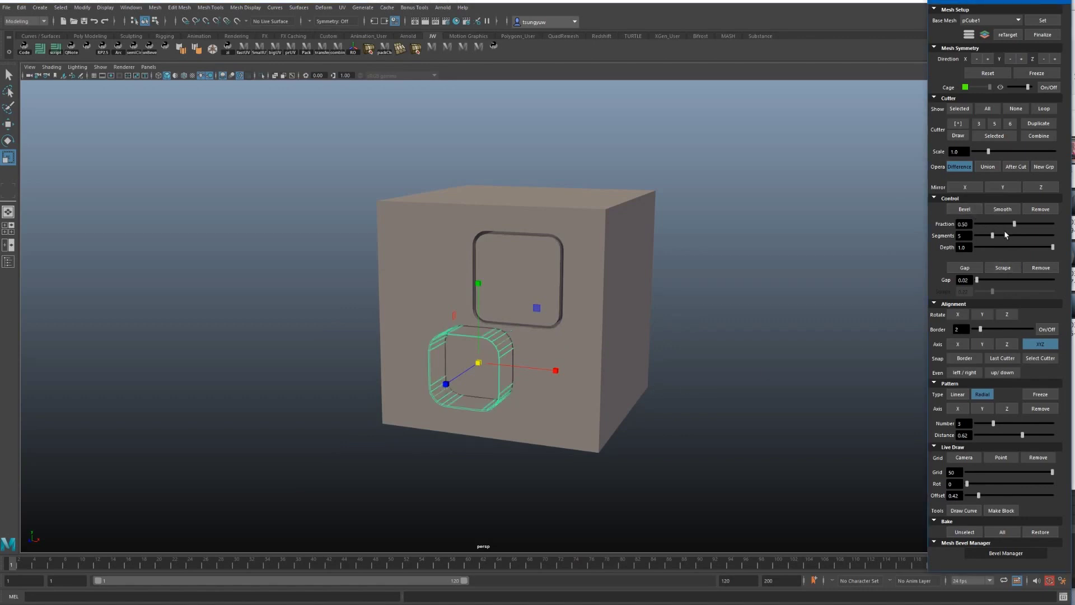
left_click_drag(1024, 222, 1018, 221)
left_click_drag(981, 282, 980, 282)
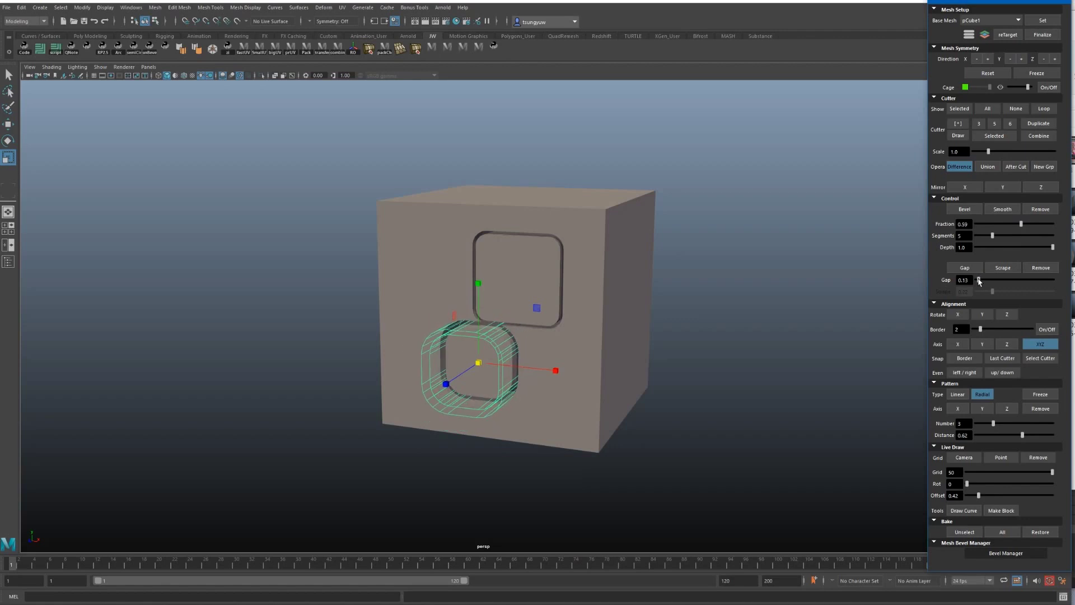
Step: Deselect and hide the cutters to view both grooves from the front
left_click(701, 351)
left_click_drag(702, 352, 722, 336, "alt")
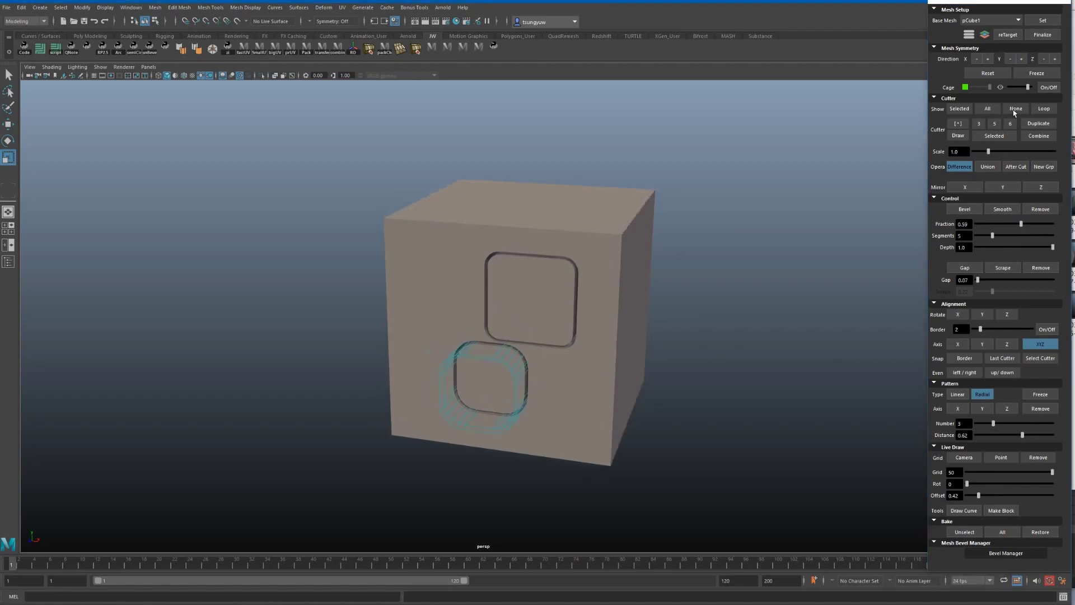
left_click(1016, 112)
left_click_drag(801, 243, 787, 243, "alt")
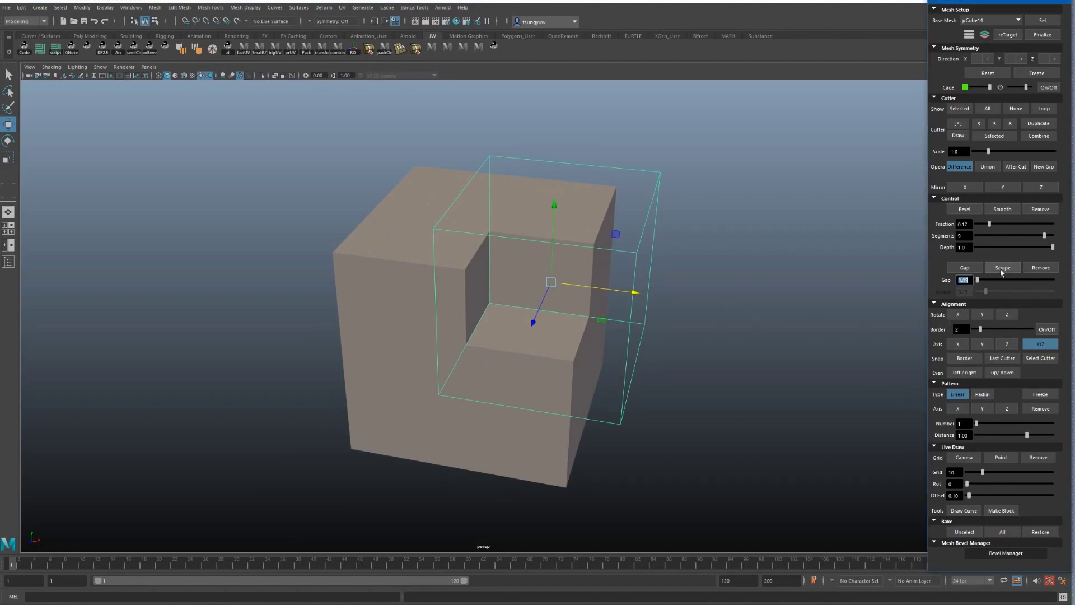
Step: Add a scrape cut to the box cutter at 0.41, tune its step size, and inspect it
left_click(1003, 273)
mouse_move(713, 305)
left_mouse_down("alt")
mouse_move(696, 300)
mouse_move(713, 339)
mouse_move(723, 336)
left_mouse_up("alt")
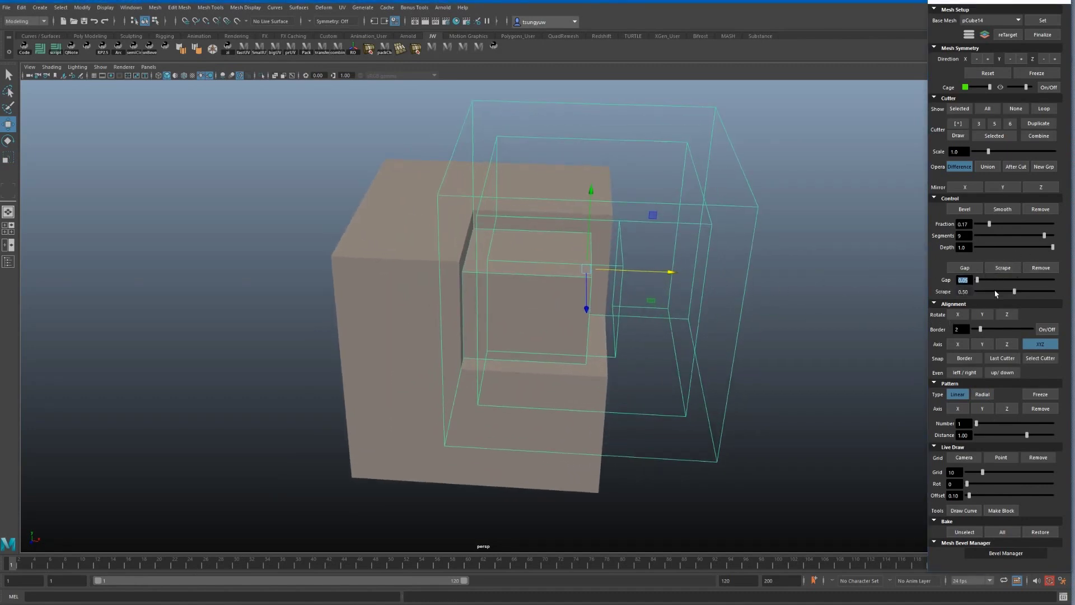
left_click_drag(1015, 292, 1007, 291)
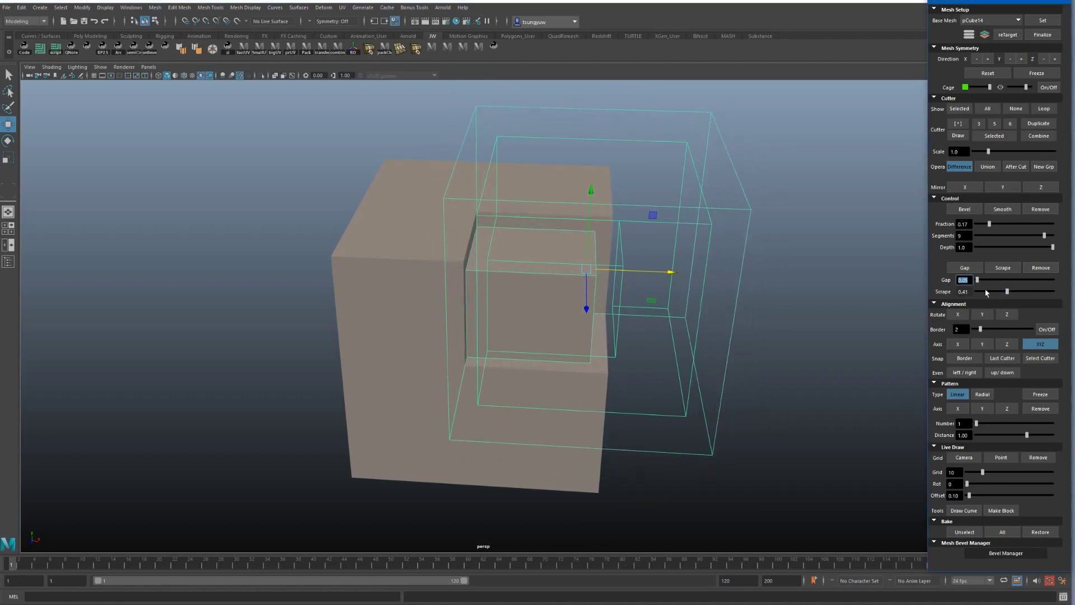
left_click_drag(856, 317, 833, 312, "alt")
mouse_move(1007, 292)
left_mouse_down()
mouse_move(1030, 288)
mouse_move(1002, 290)
left_mouse_up()
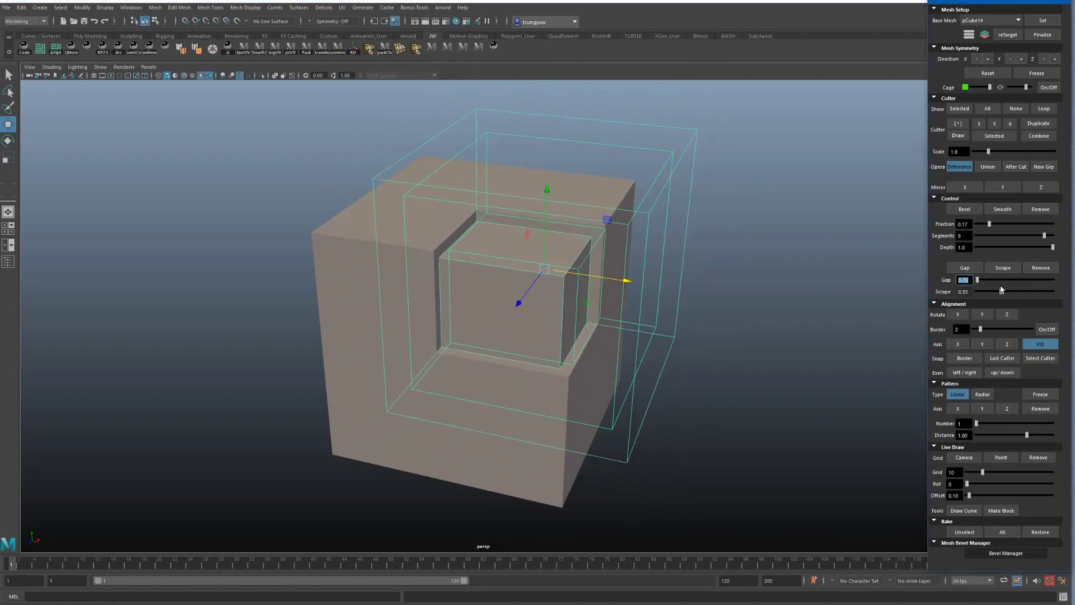
left_click(1018, 108)
mouse_move(721, 264)
left_mouse_down("alt")
mouse_move(665, 292)
mouse_move(670, 269)
mouse_move(691, 268)
left_mouse_up("alt")
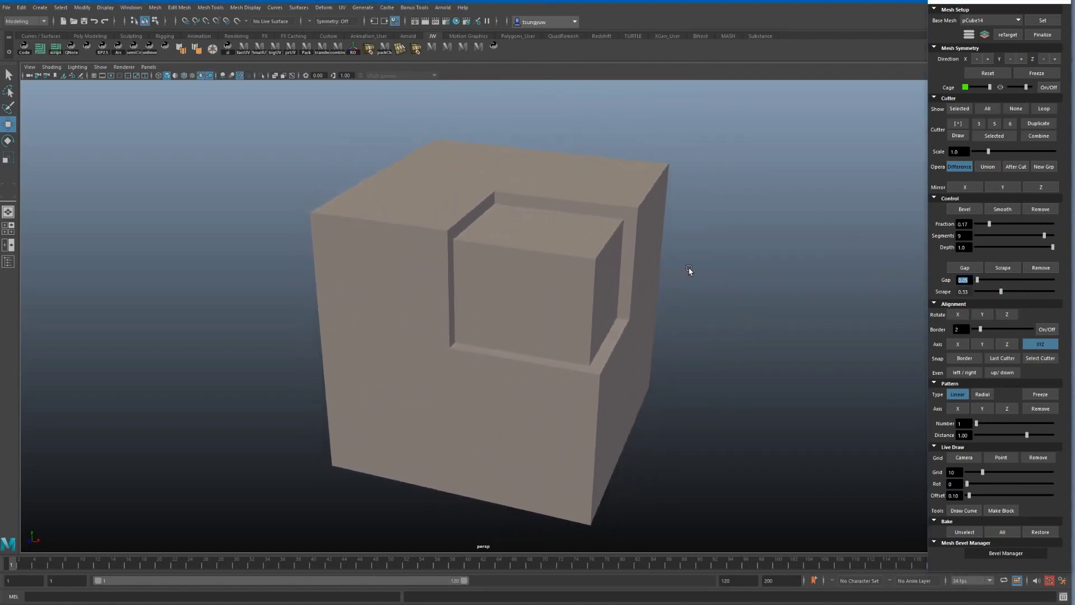
Step: Place a new box cutter, scale it into a large box, and bevel its edges
left_click(367, 264)
key("r")
mouse_move(367, 264)
left_mouse_down()
mouse_move(455, 252)
mouse_move(653, 287)
left_mouse_up()
key("w")
left_click(968, 211)
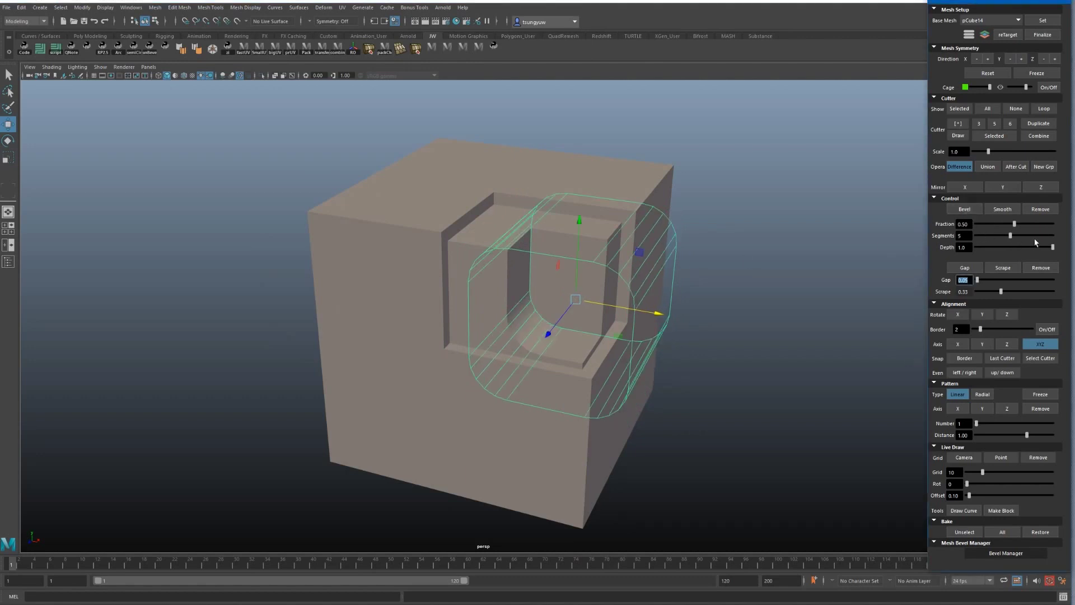
left_click_drag(1015, 224, 1060, 236)
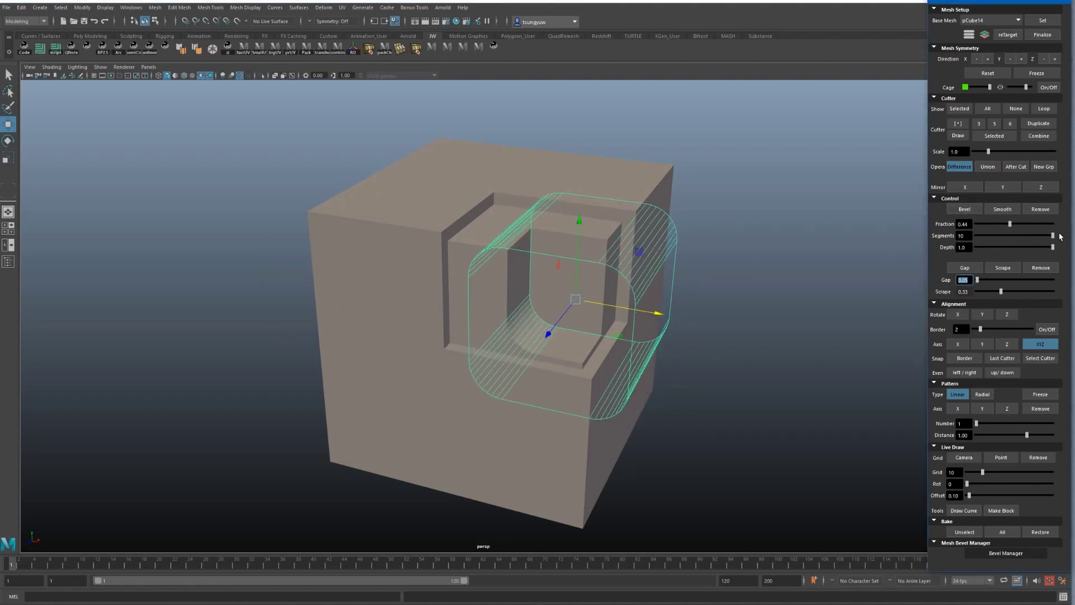
Step: Add a scrape shell of 0.23 to the new cutter and hide cutters to view it
left_click(1003, 268)
left_click_drag(722, 273, 821, 273, "alt")
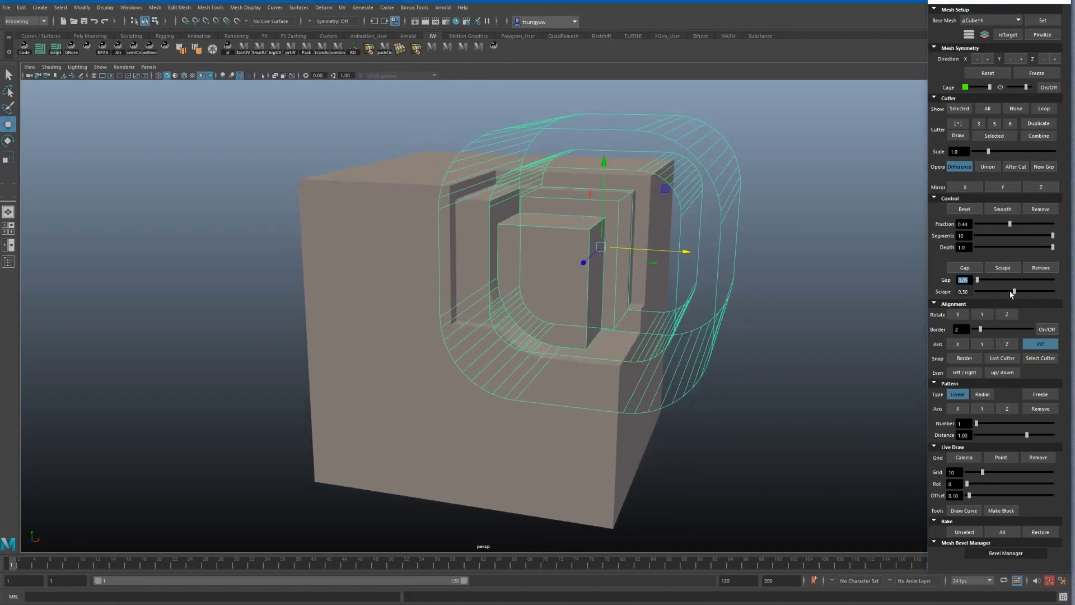
left_click_drag(1012, 292, 993, 291)
left_click(1027, 75)
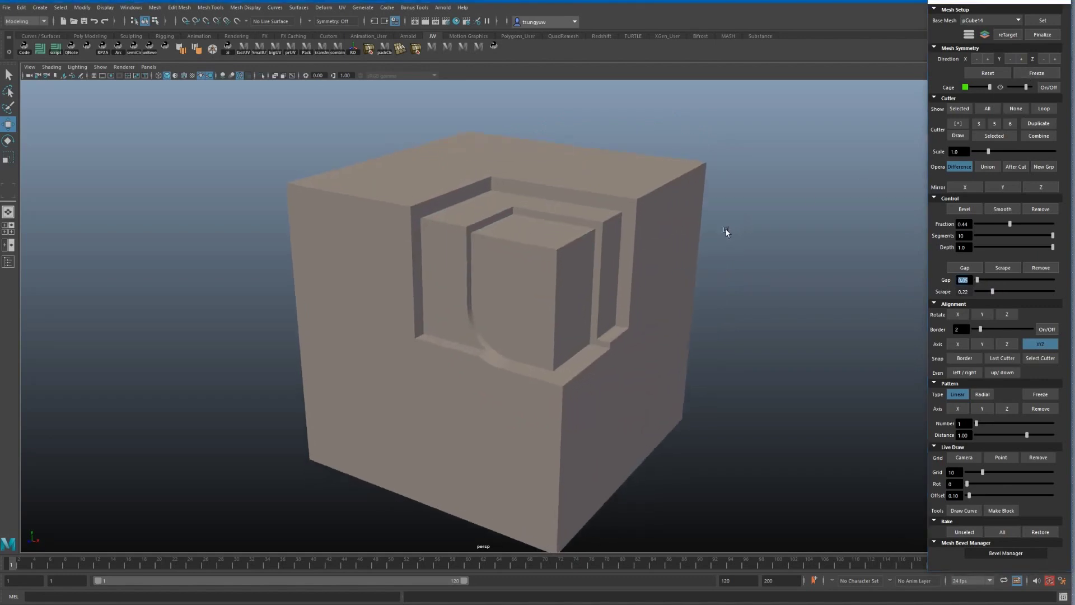
left_click_drag(725, 233, 717, 238, "alt")
Step: Rotate the cutter in 90-degree steps around X, Y and Z, tightening its bevel to 0.31
left_click(950, 315)
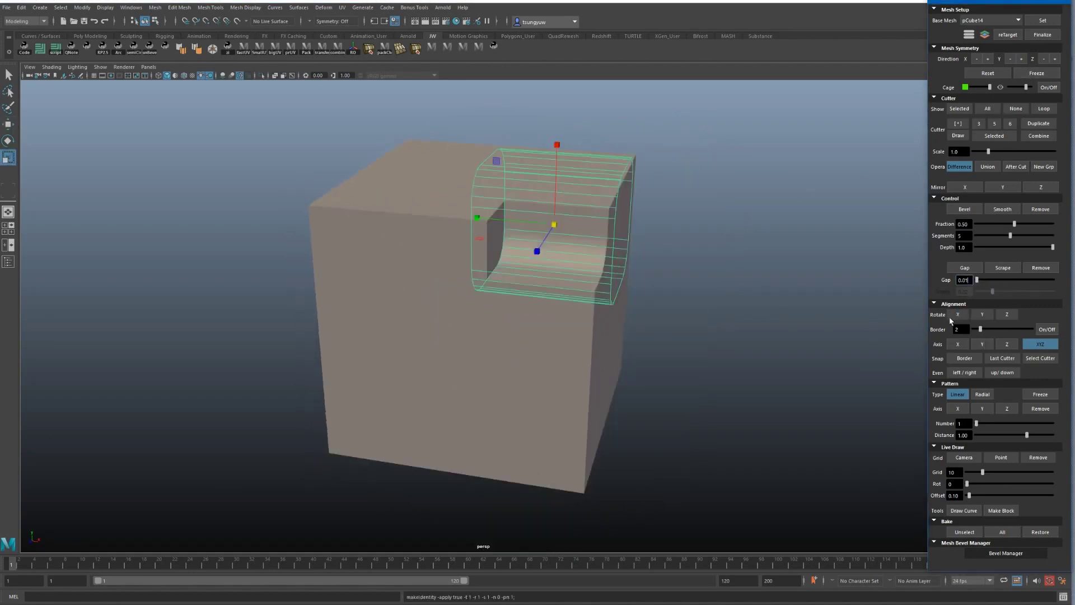
left_click(982, 315)
left_click(1002, 316)
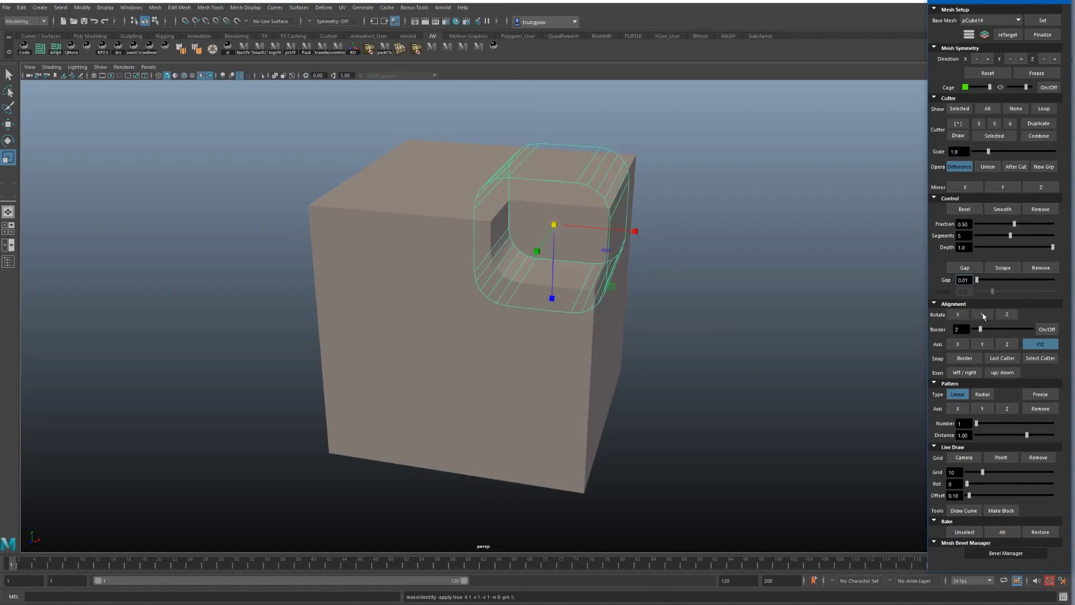
left_click(983, 315)
left_click_drag(1020, 225, 1000, 225)
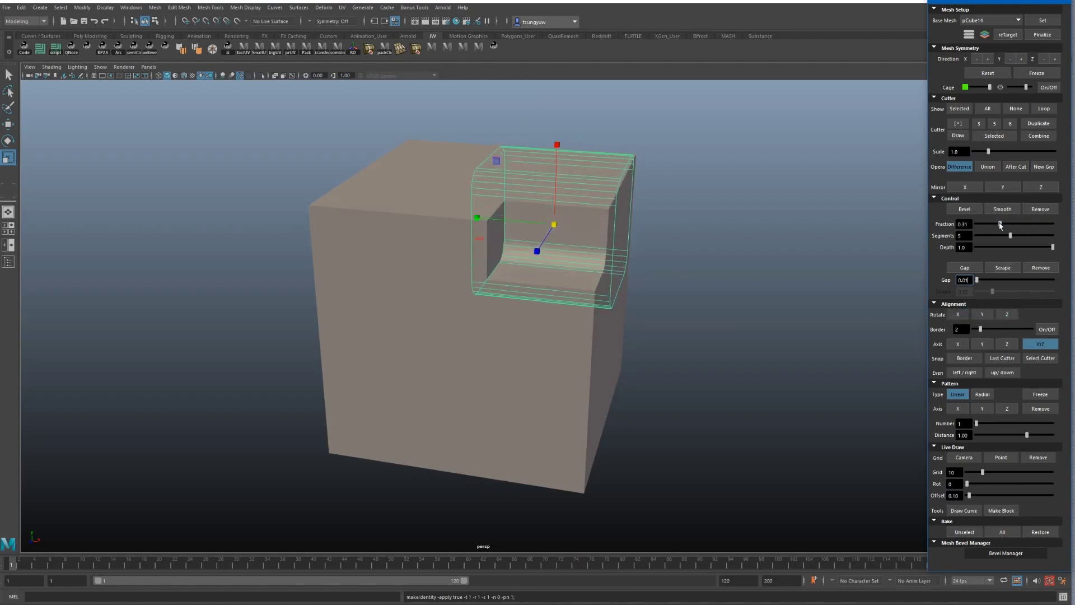
Step: Rotate the cutter into its final orientation, round the bevel to 0.36, and reselect it
left_click(983, 316)
left_click(1007, 315)
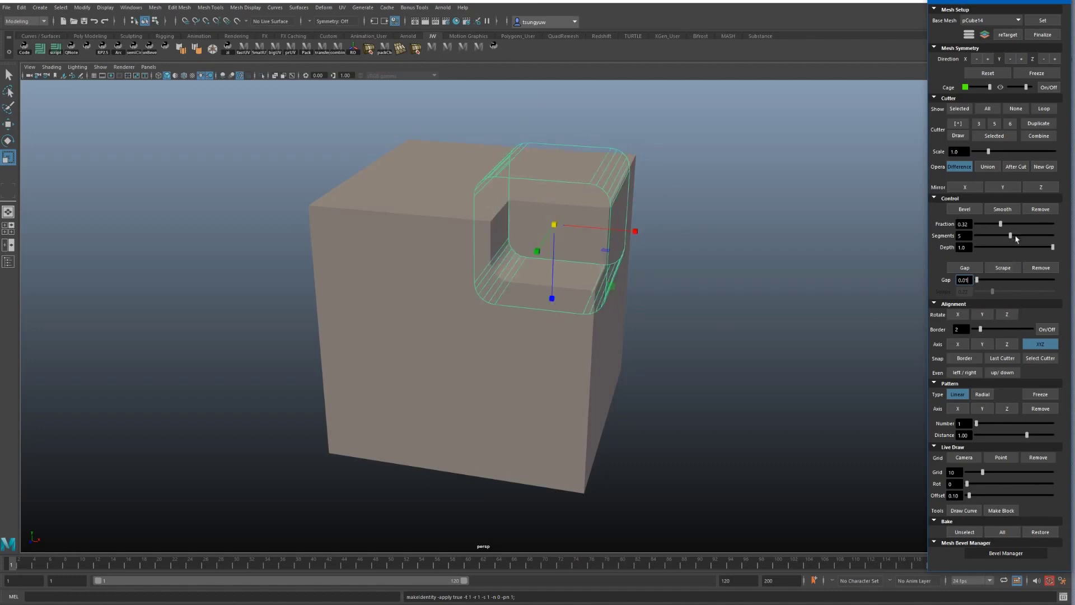
left_click_drag(1001, 224, 1005, 225)
left_click(958, 315)
left_click(1002, 315)
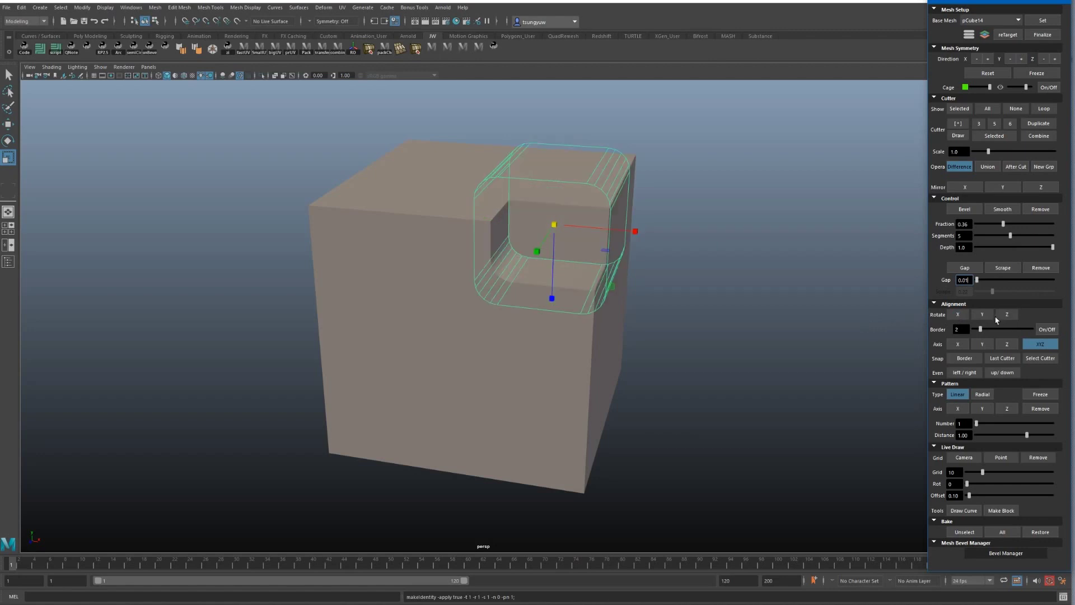
left_click(822, 334)
left_click_drag(749, 322, 721, 330, "alt")
left_click_drag(608, 262, 609, 263)
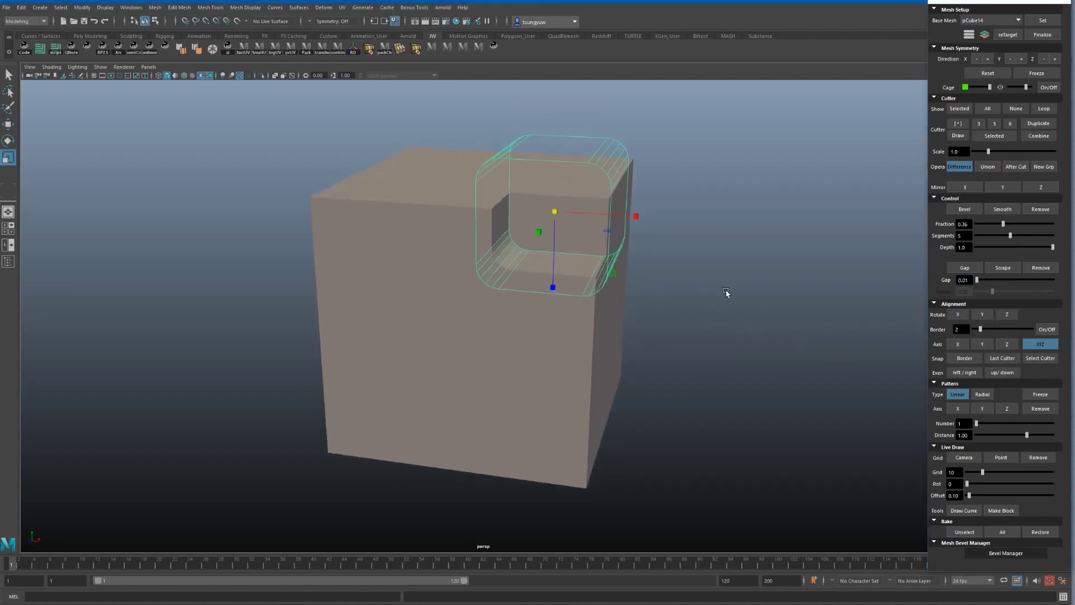
Step: Turn on the cube's border grid and move the cutter to the upper-right corner
left_click(1047, 331)
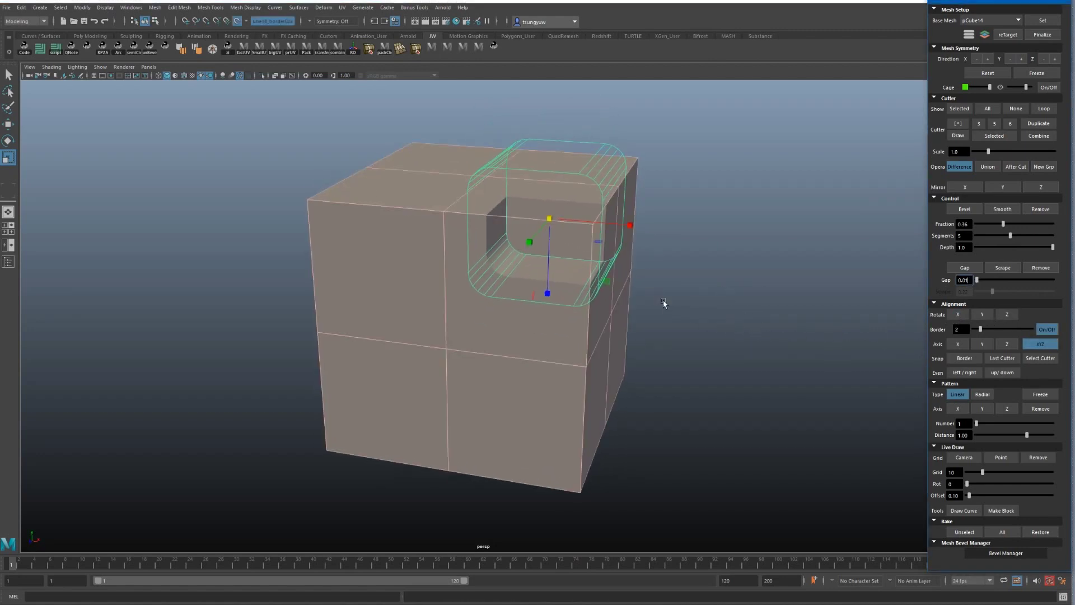
key("w")
mouse_move(553, 227)
left_mouse_down()
mouse_move(581, 232)
mouse_move(324, 248)
mouse_move(313, 312)
mouse_move(324, 342)
mouse_move(446, 350)
left_mouse_up()
mouse_move(452, 419)
left_mouse_down()
mouse_move(456, 532)
mouse_move(336, 347)
mouse_move(473, 221)
mouse_move(545, 218)
mouse_move(679, 336)
mouse_move(507, 431)
mouse_move(588, 339)
mouse_move(457, 246)
mouse_move(391, 338)
mouse_move(489, 261)
mouse_move(618, 295)
left_mouse_up()
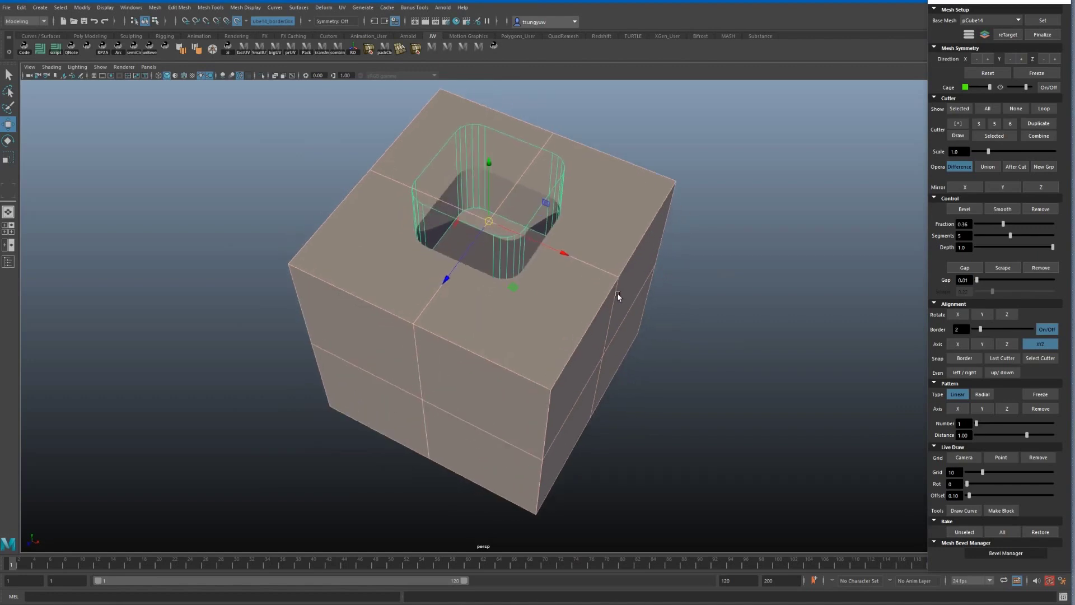
Step: Set border subdivisions to 6, move the cutter to the top's front-right, and duplicate it
left_click_drag(989, 333, 1006, 331)
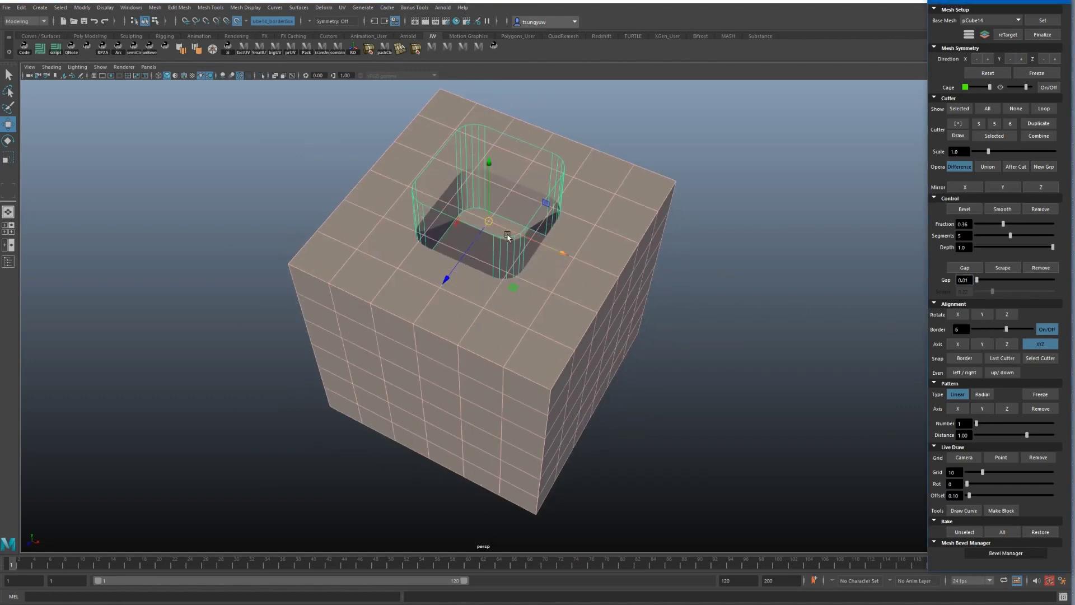
mouse_move(490, 225)
left_mouse_down()
mouse_move(418, 241)
mouse_move(392, 224)
mouse_move(558, 268)
mouse_move(444, 220)
mouse_move(462, 142)
left_mouse_up()
left_click(1039, 123)
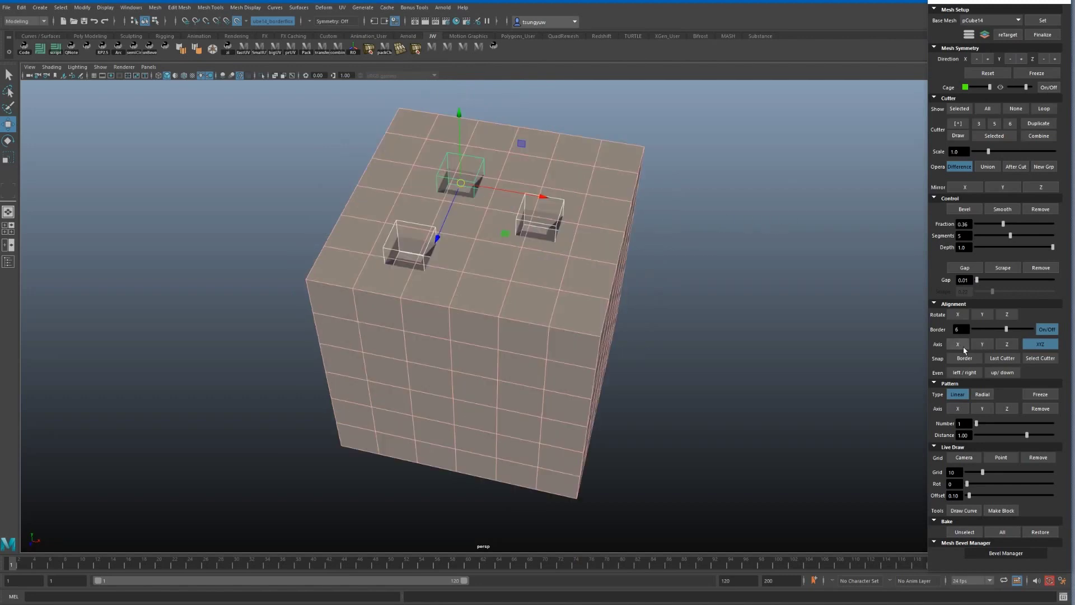
Step: Snap the cutters along X onto the centre border line, with border subdivisions at 2
left_click(959, 344)
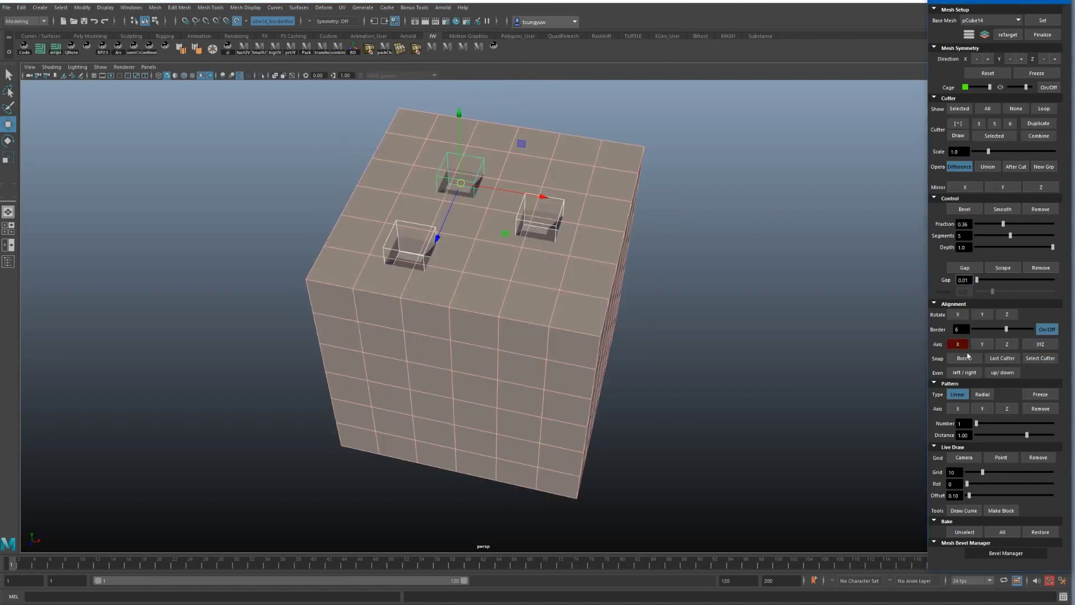
left_click(966, 360)
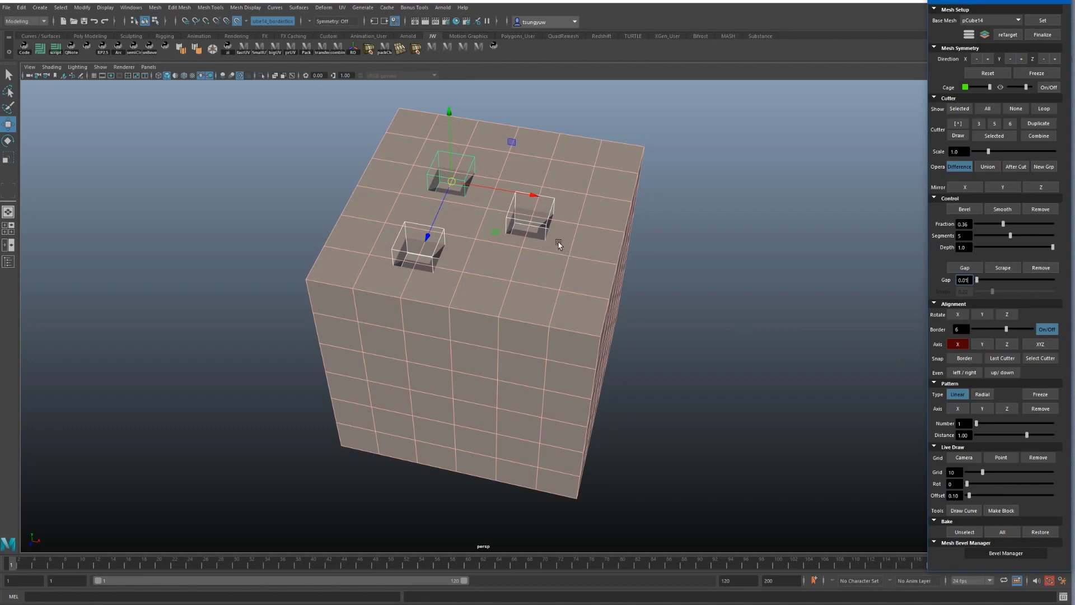
left_click(539, 224)
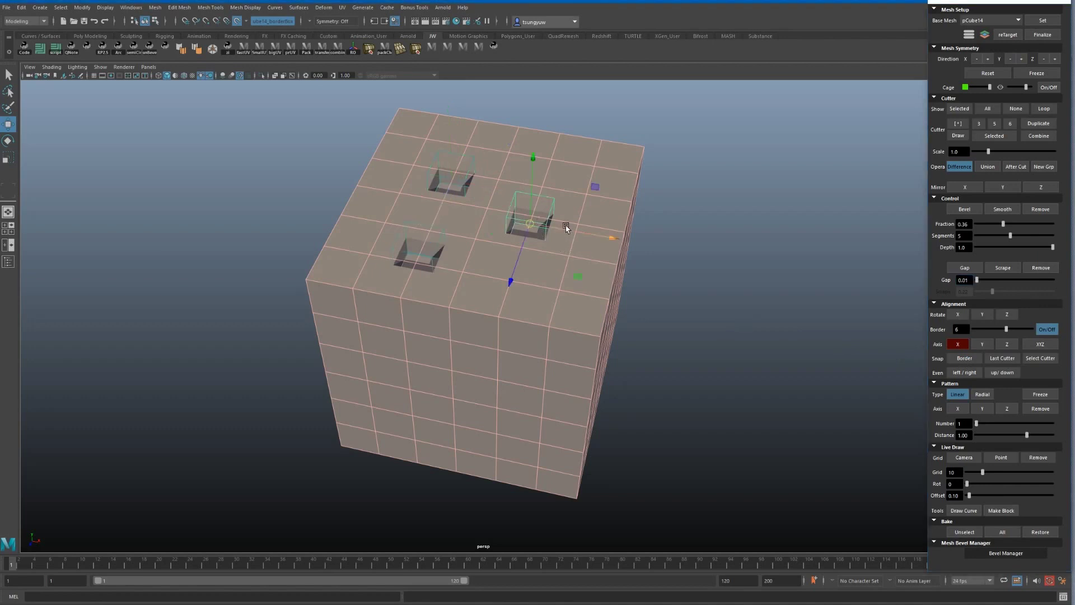
left_click_drag(570, 232, 574, 234)
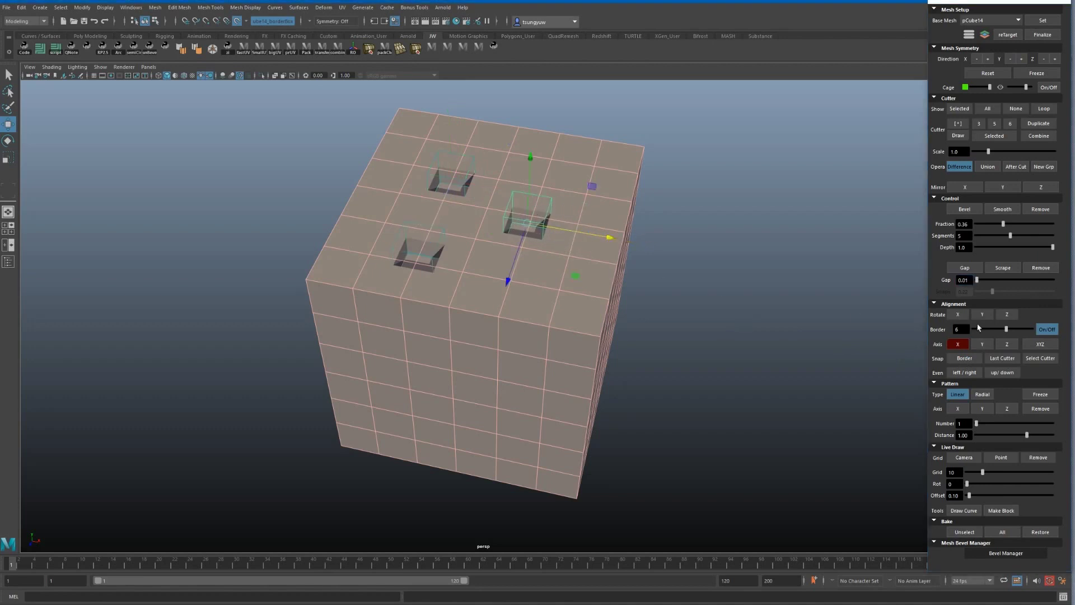
left_click_drag(1006, 330, 984, 331)
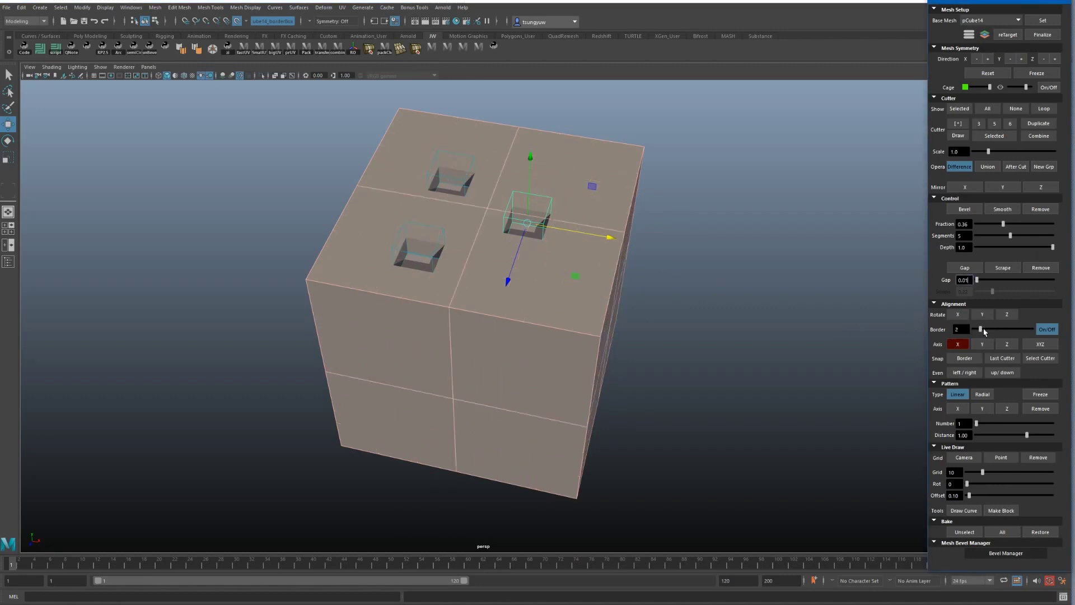
left_click(448, 177)
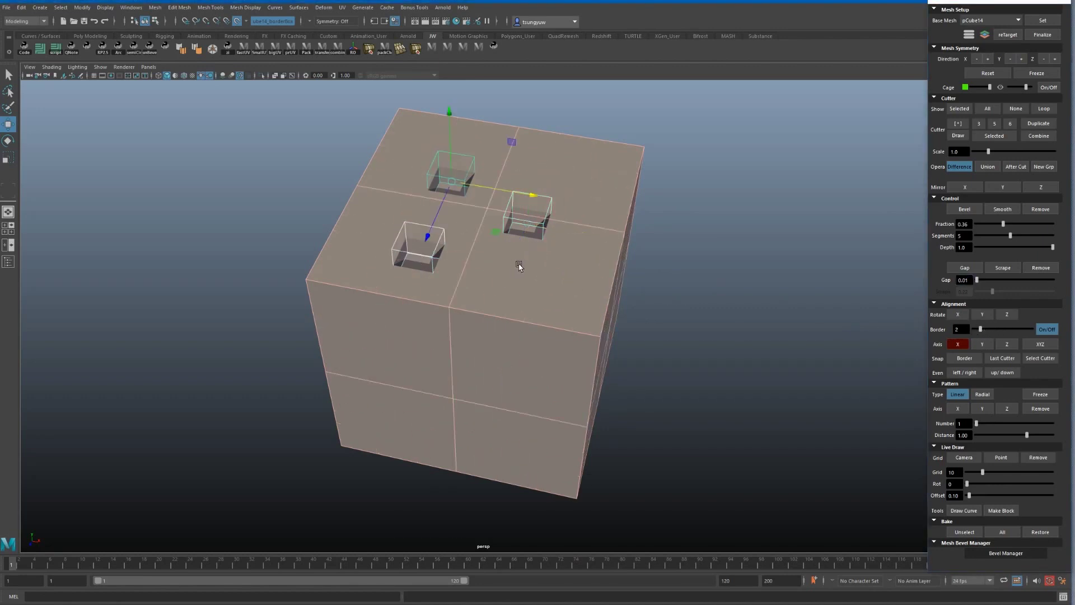
left_click(966, 363)
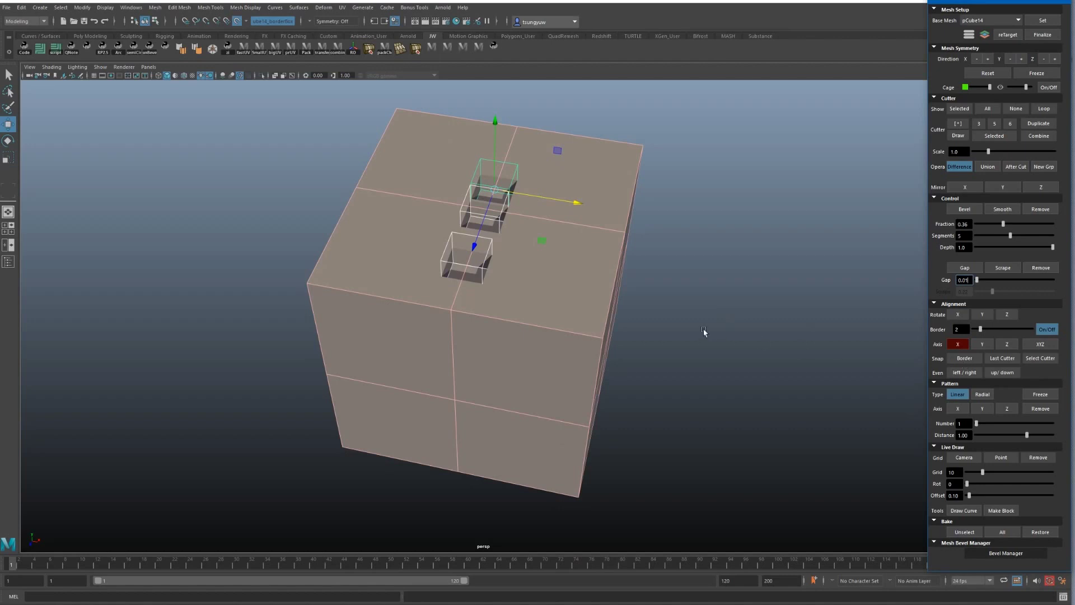
Step: Move the cutters onto the front face and snap them to the border line along Y
mouse_move(704, 332)
left_mouse_down("alt")
mouse_move(642, 327)
mouse_move(691, 326)
mouse_move(553, 216)
mouse_move(699, 232)
mouse_move(679, 216)
left_mouse_up("alt")
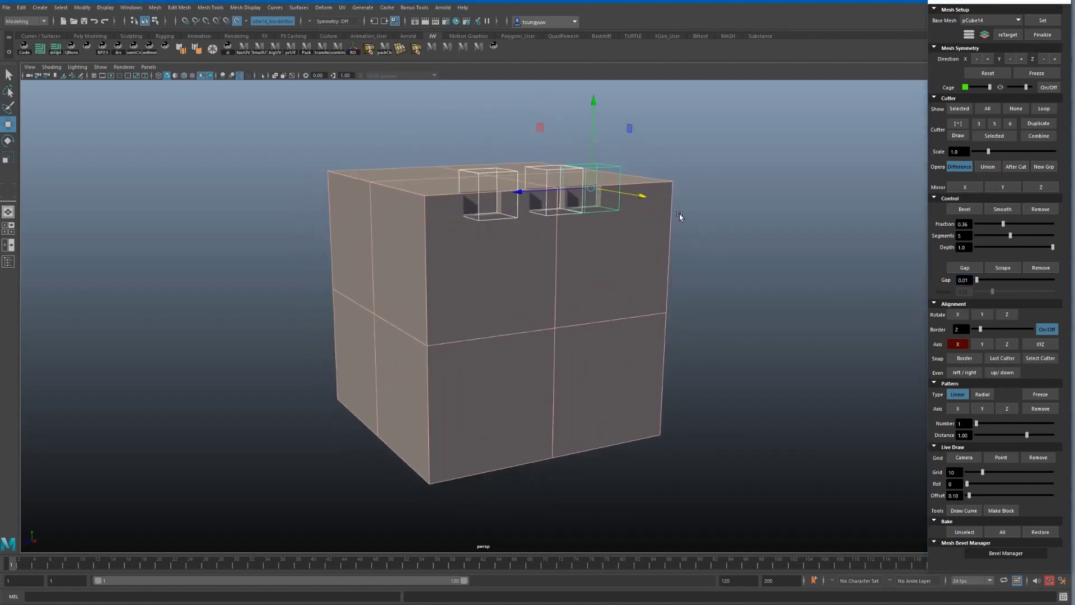
left_click_drag(592, 164, 590, 236)
left_click(985, 344)
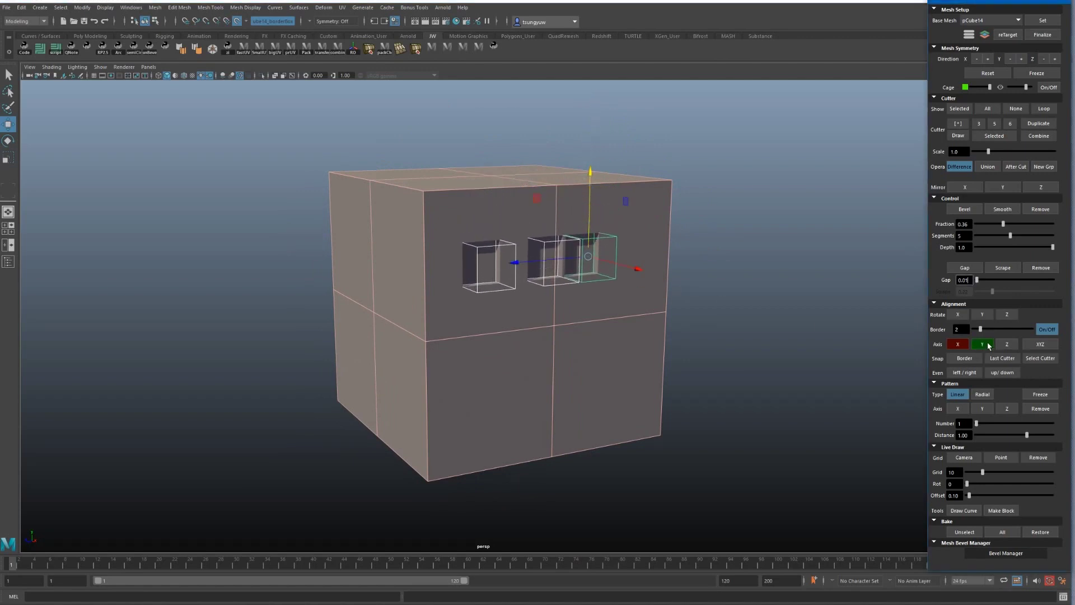
left_click(958, 345)
left_click(963, 359)
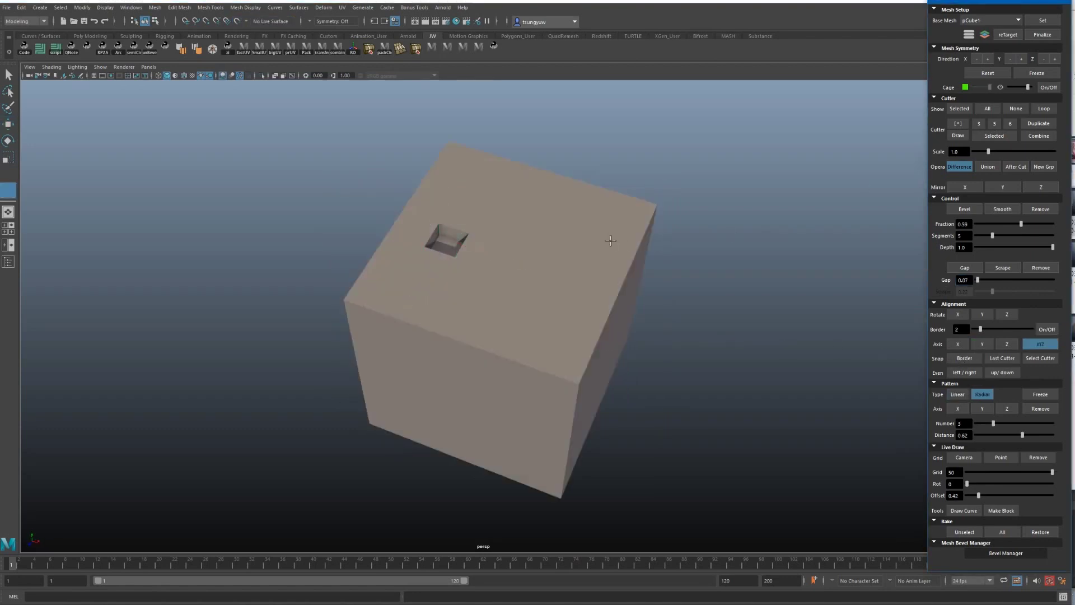
Step: Position the pentagon cutter over the square hole, enlarge it about twice, and adjust its depth
key("w")
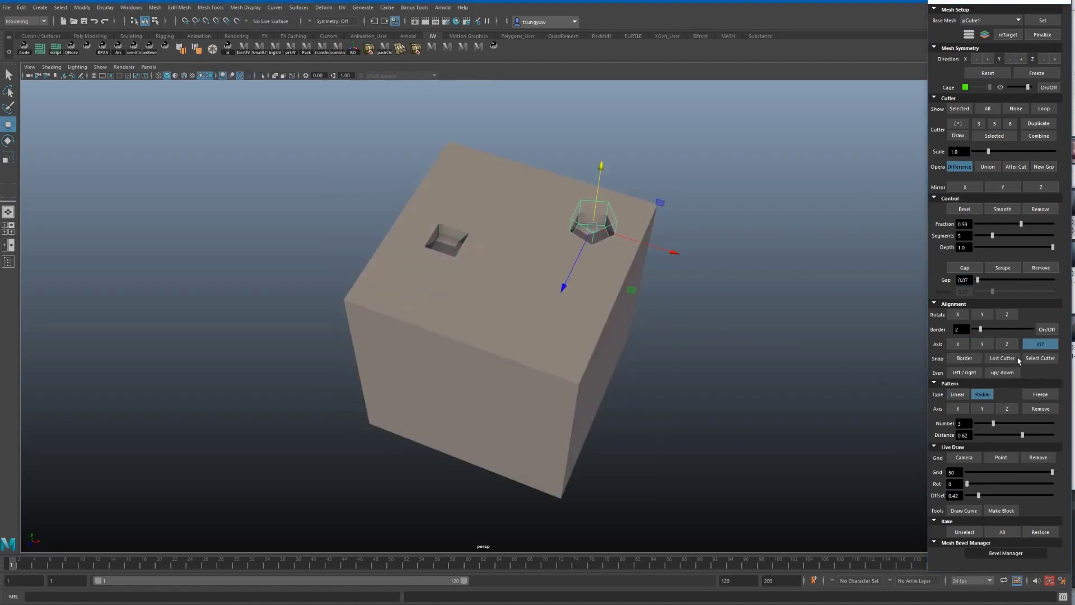
mouse_move(592, 224)
left_mouse_down()
mouse_move(447, 238)
mouse_move(487, 238)
left_mouse_up()
key("e")
key("r")
key("w")
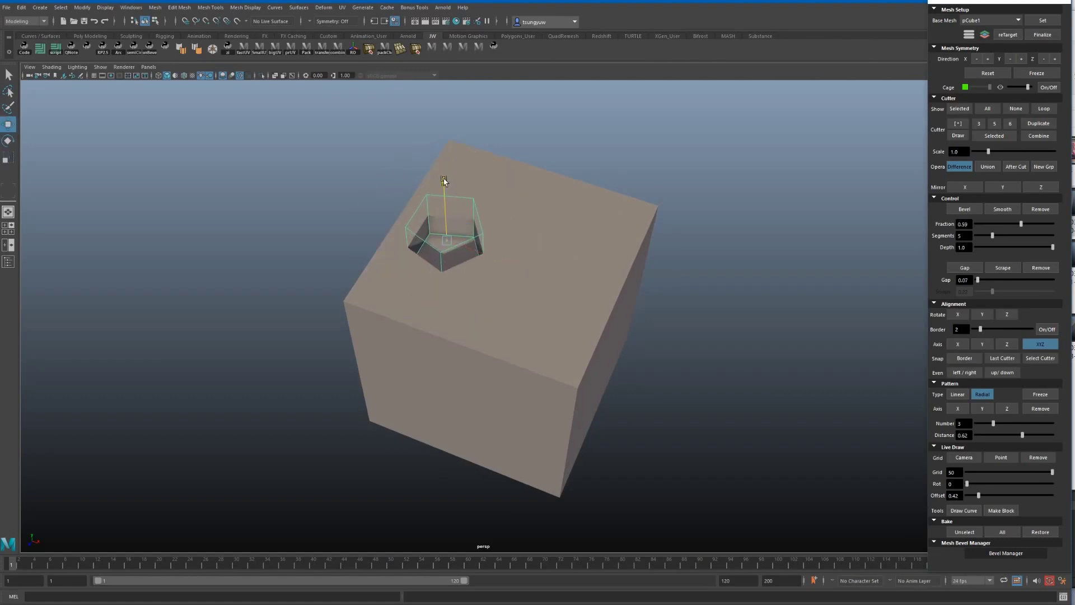
left_click_drag(444, 180, 445, 169)
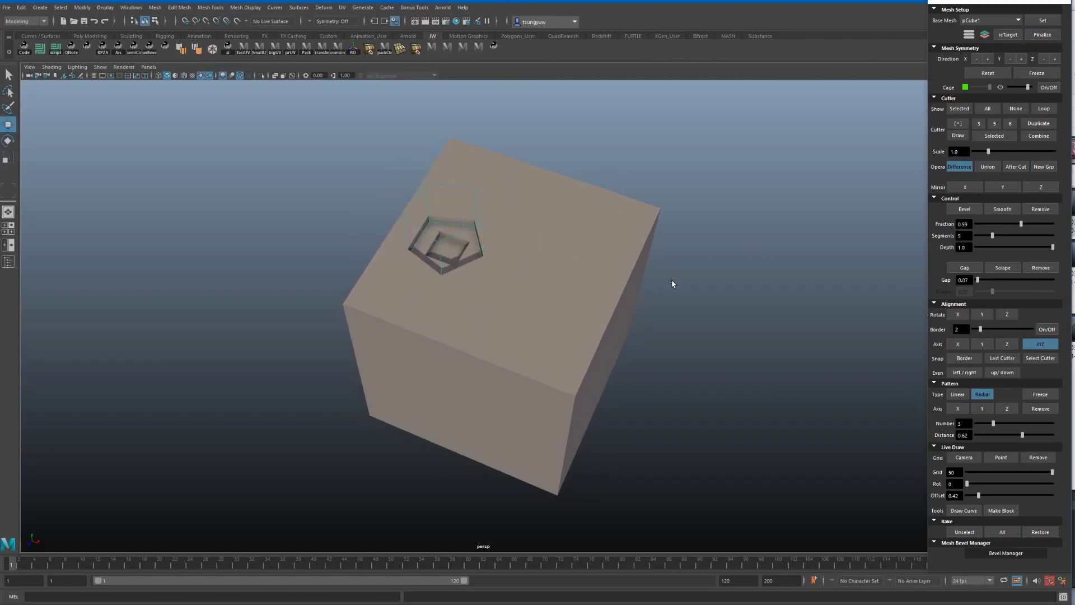
left_click_drag(671, 283, 668, 291, "alt")
Step: Add a box cutter, round it into a cylinder with bevel fraction 1.00, and snap it into the pentagon hole
left_click(964, 129)
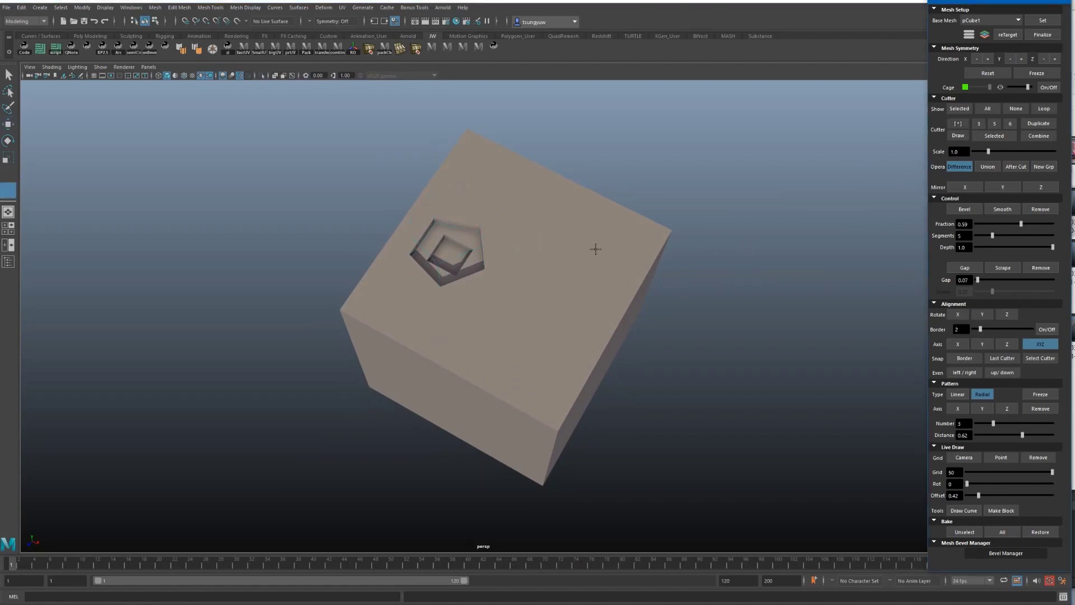
left_click(593, 247)
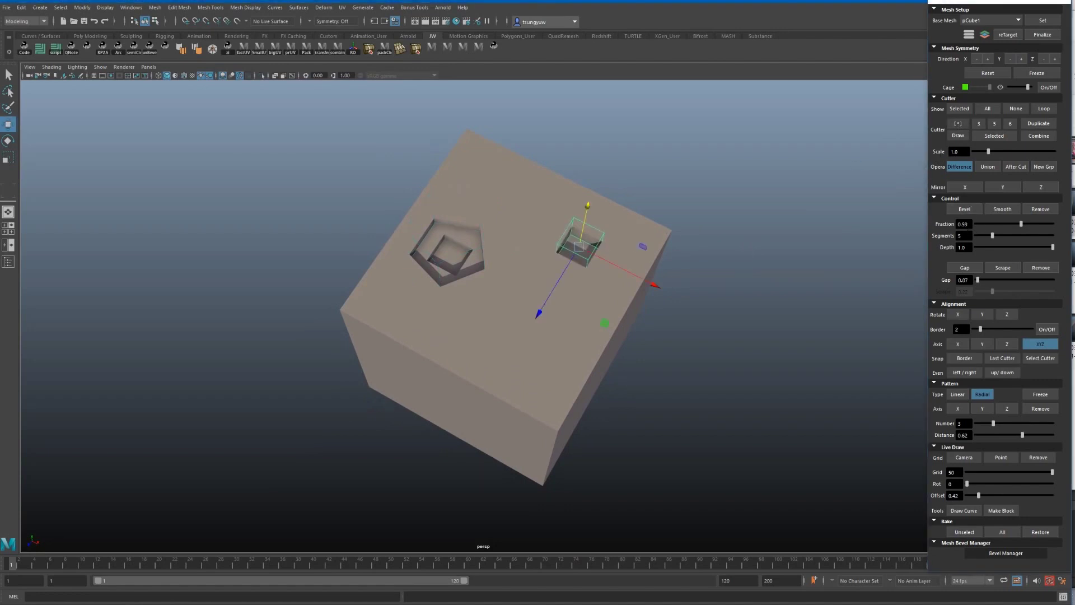
left_click_drag(1021, 224, 934, 224)
left_click_drag(1048, 214, 1072, 213)
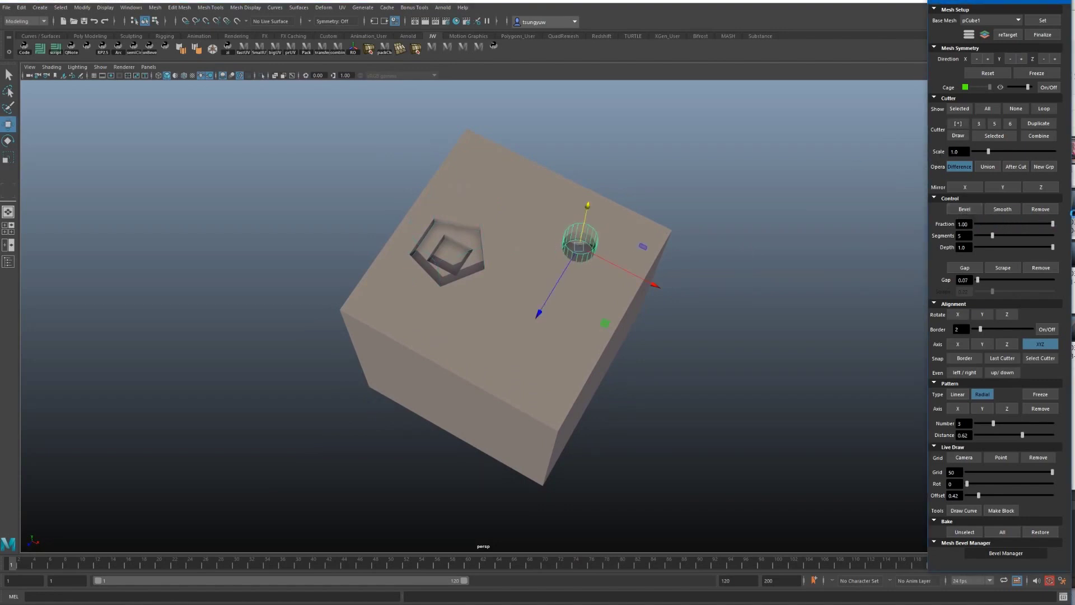
left_click(1018, 360)
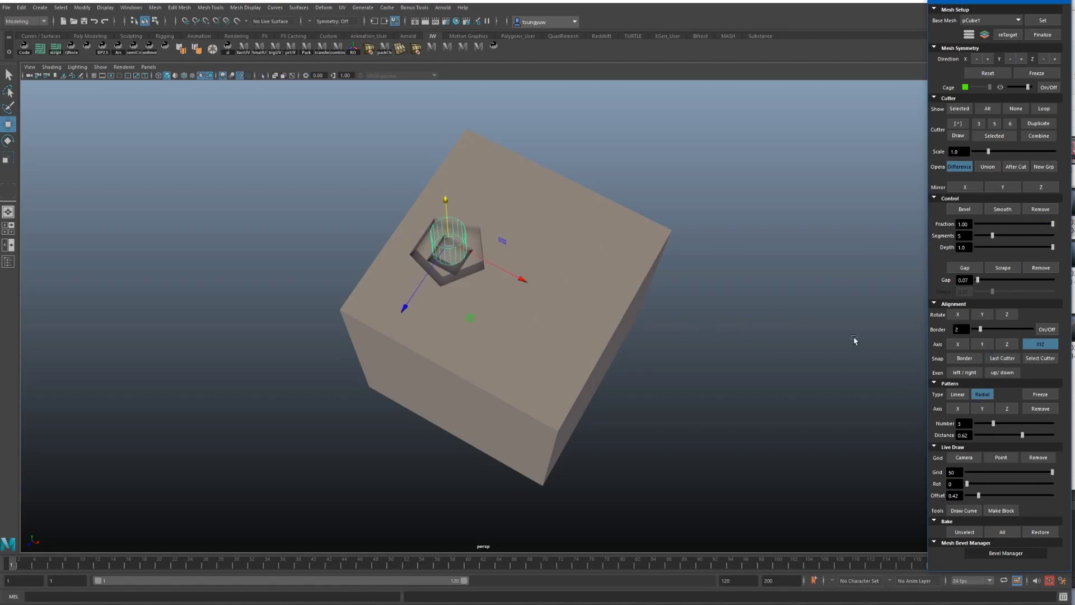
left_click_drag(855, 339, 818, 330, "alt")
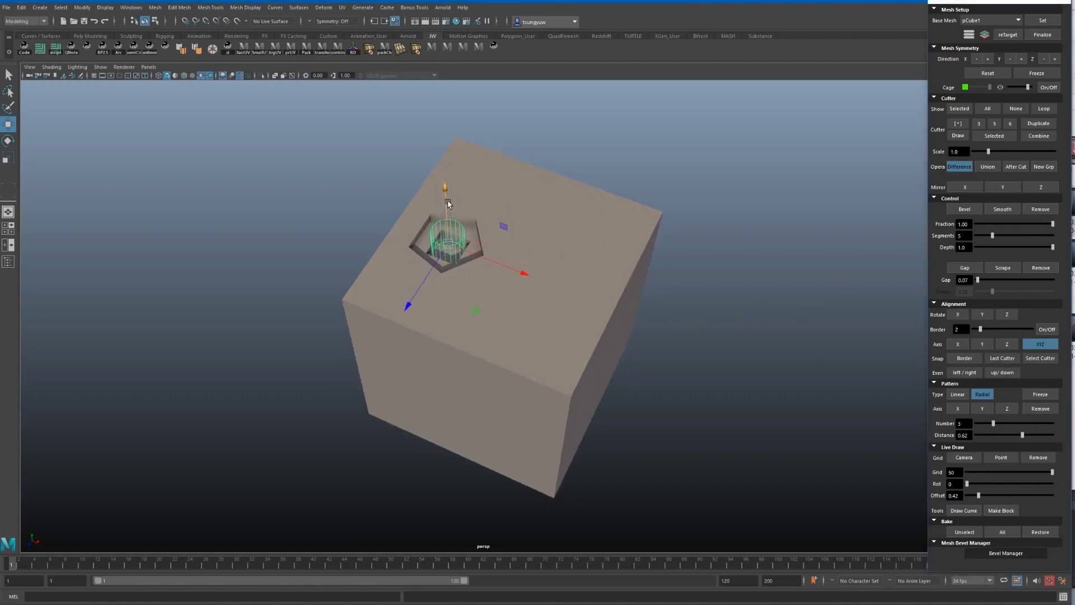
Step: Shrink the cylinder cutter and sink it into the pentagon recess to leave a round hole
key("r")
left_click_drag(445, 191, 447, 240)
key("w")
left_click_drag(631, 238, 632, 252, "alt")
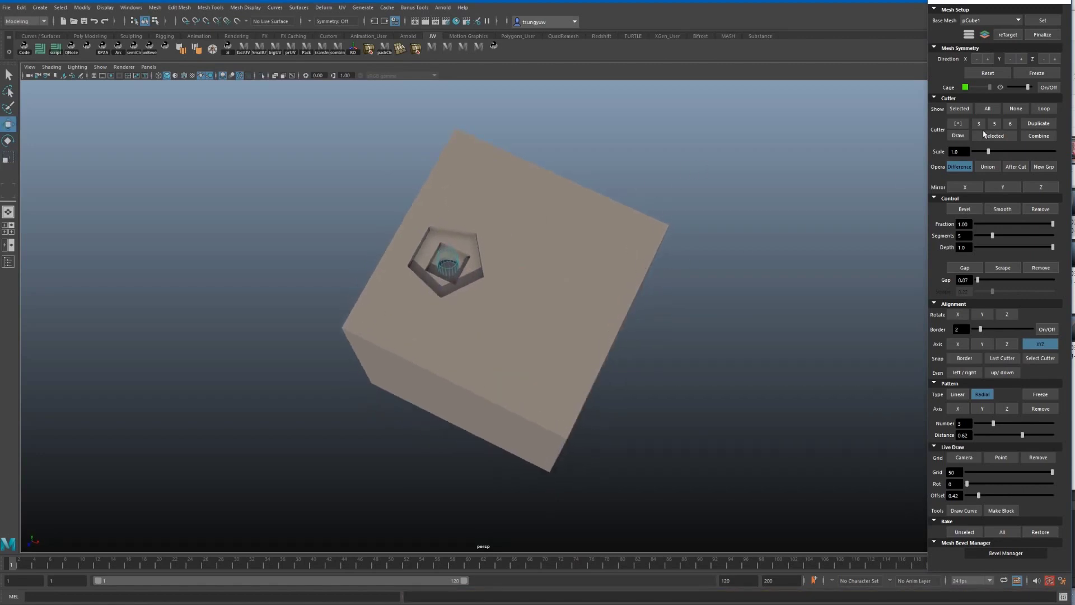
left_click(705, 268)
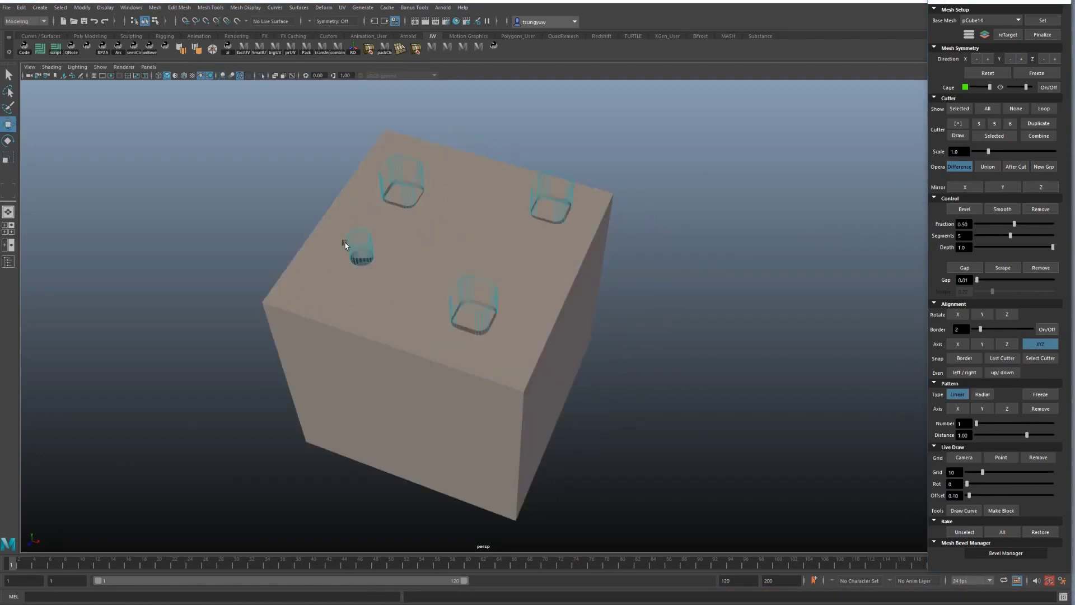
left_click(358, 246)
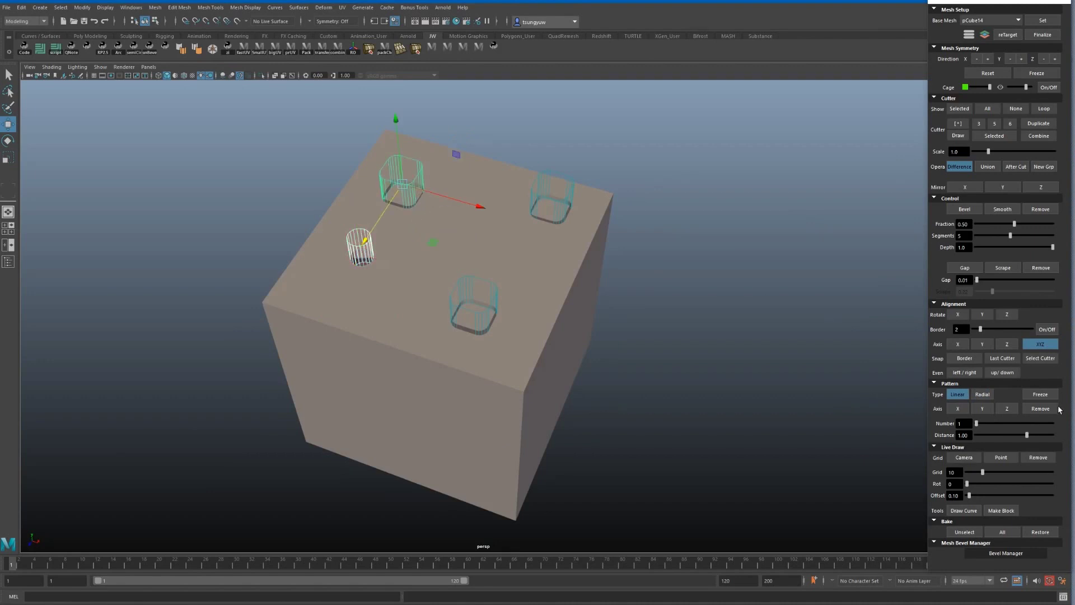
Step: Undo to return the cylinder cutter into the top-left hole, then pick the bottom cutter
key("ctrl+z")
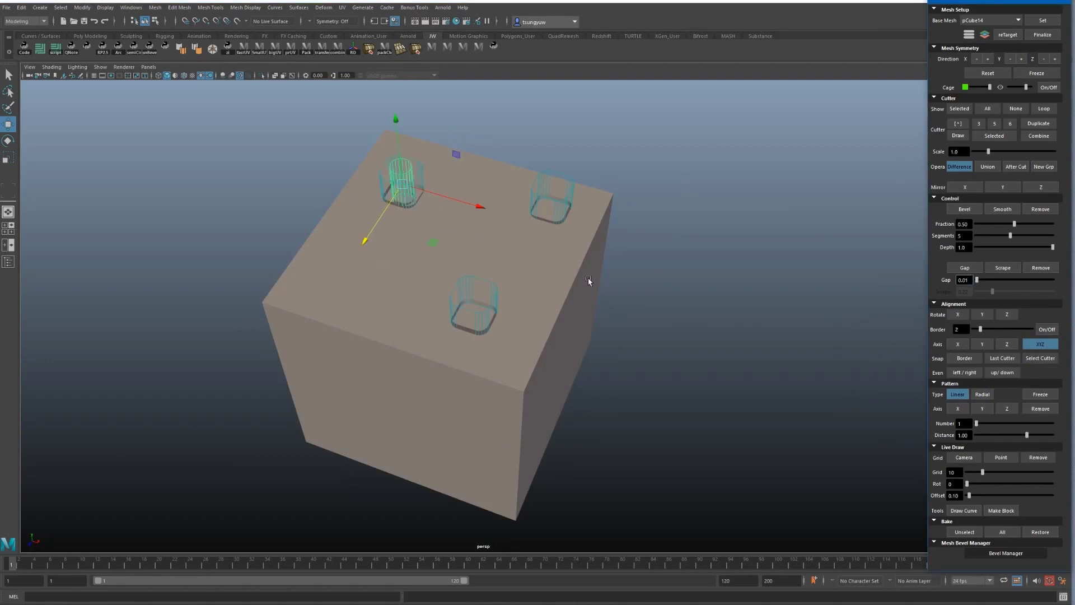
left_click_drag(580, 167, 604, 175, "alt")
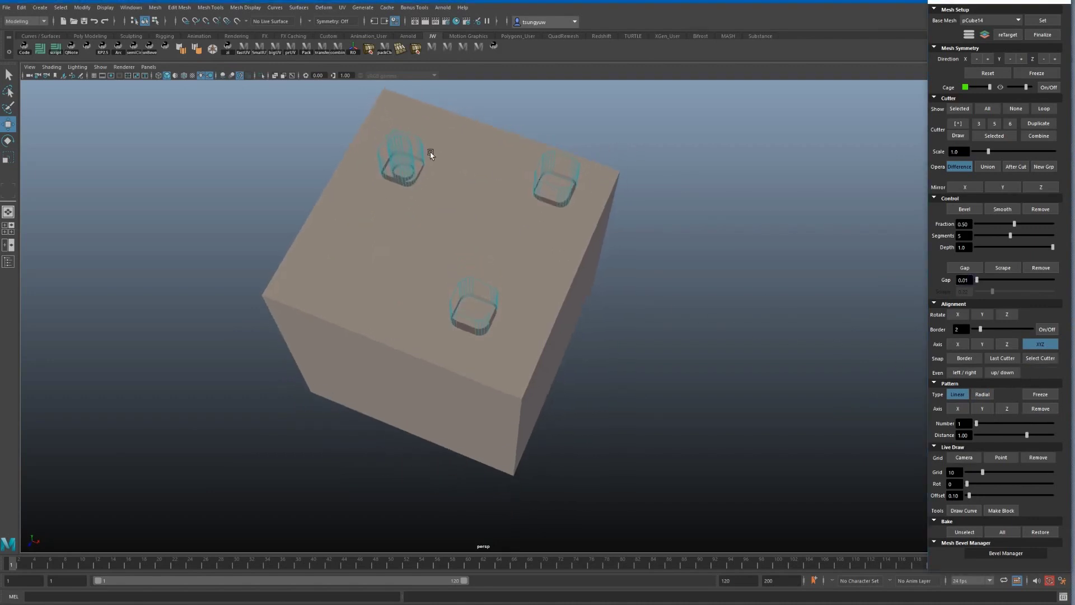
left_click(492, 294)
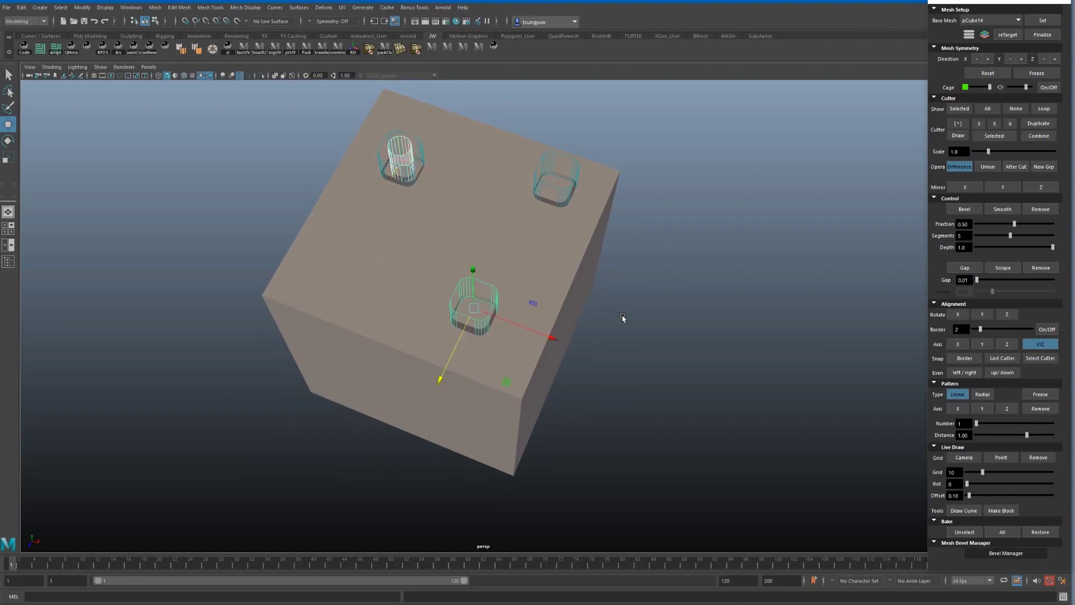
left_click(1039, 363)
Step: Select the bottom and top-right cutters, then box-select all five cutters
left_click(535, 346)
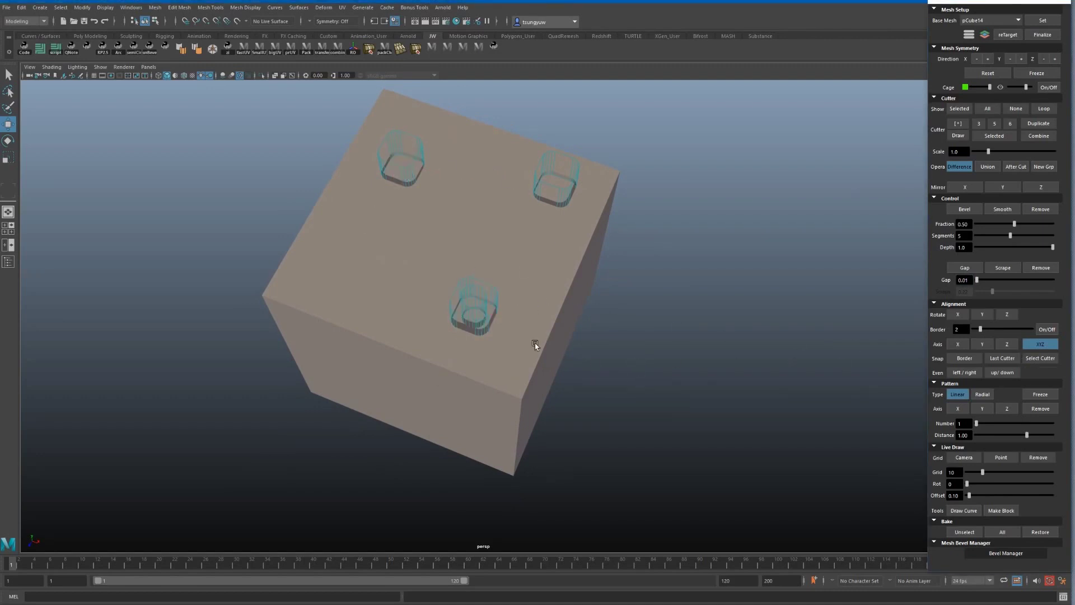
left_click(482, 303)
left_click(562, 192, "shift")
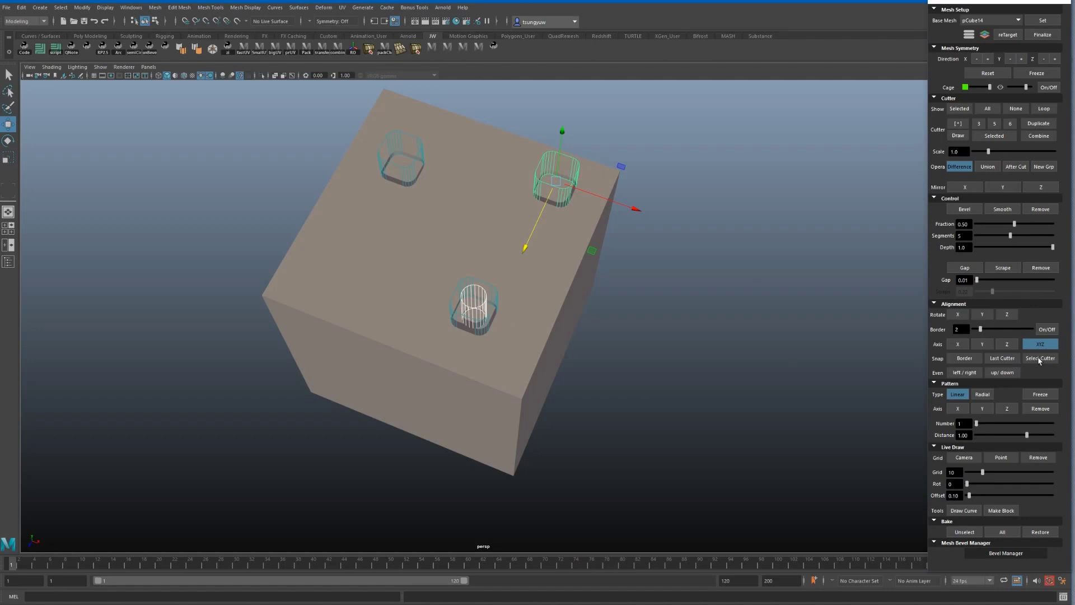
left_click_drag(674, 351, 674, 343, "alt")
left_click(655, 332)
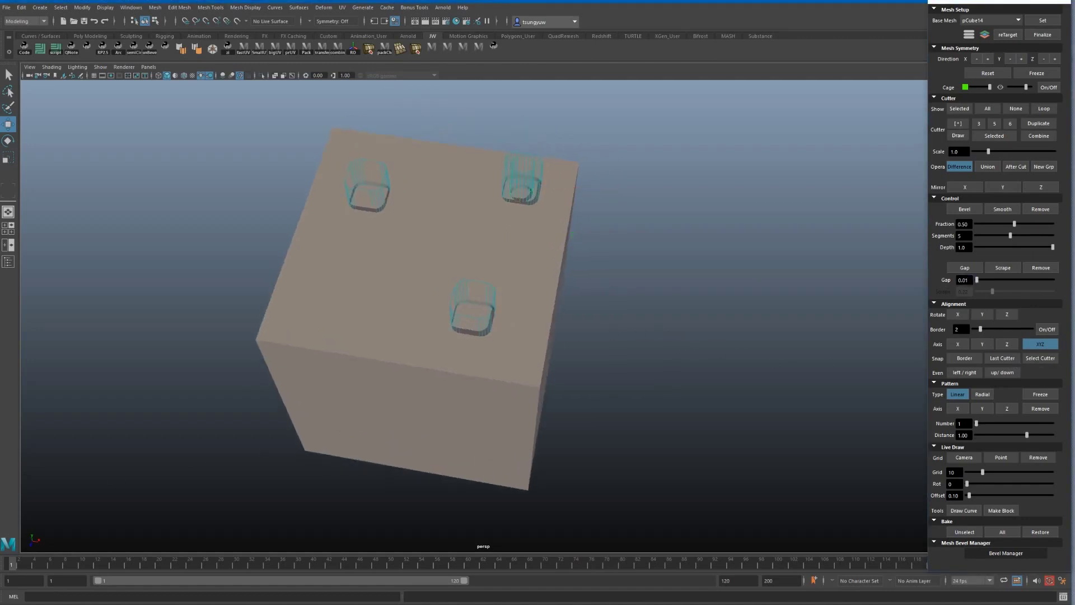
mouse_move(329, 197)
left_mouse_down()
mouse_move(471, 293)
mouse_move(612, 357)
left_mouse_up()
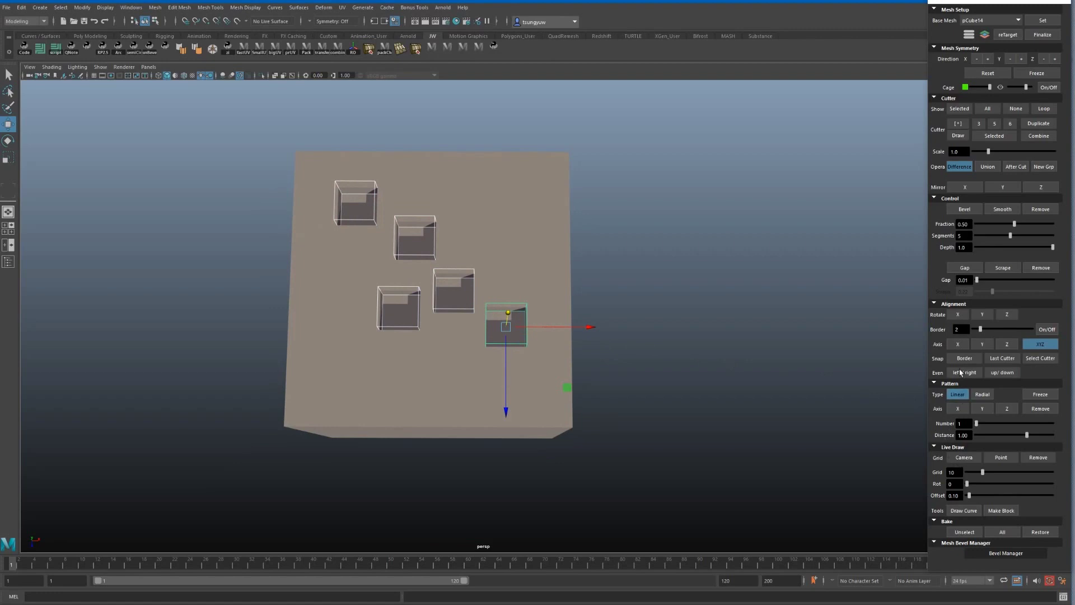
Step: Space the five cutters evenly, then move the last cutter down the face
left_click(964, 372)
left_click(627, 343)
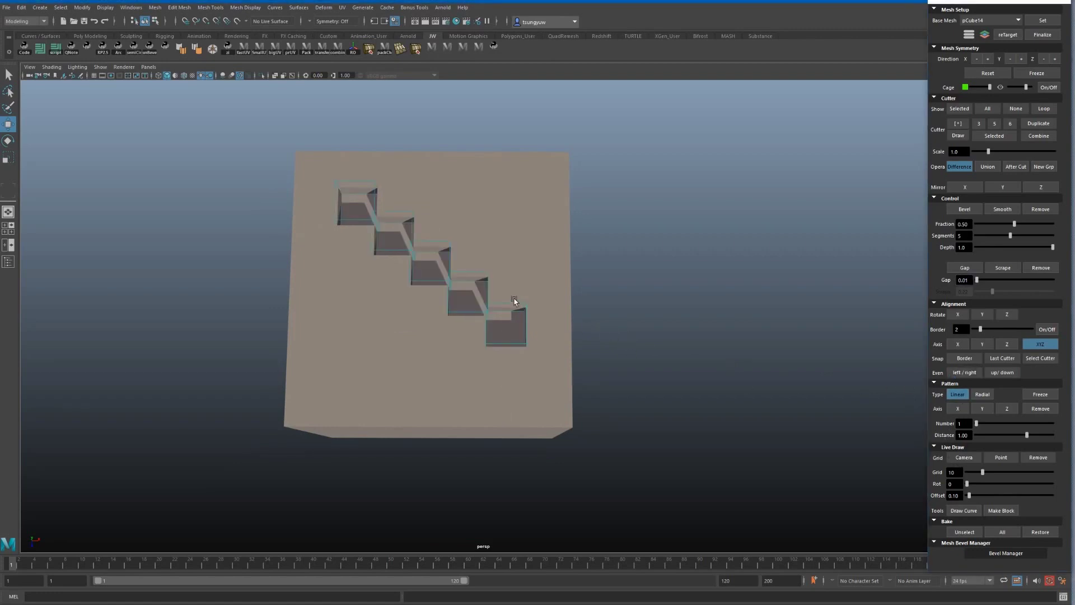
left_click(505, 327)
left_click_drag(505, 366, 504, 417)
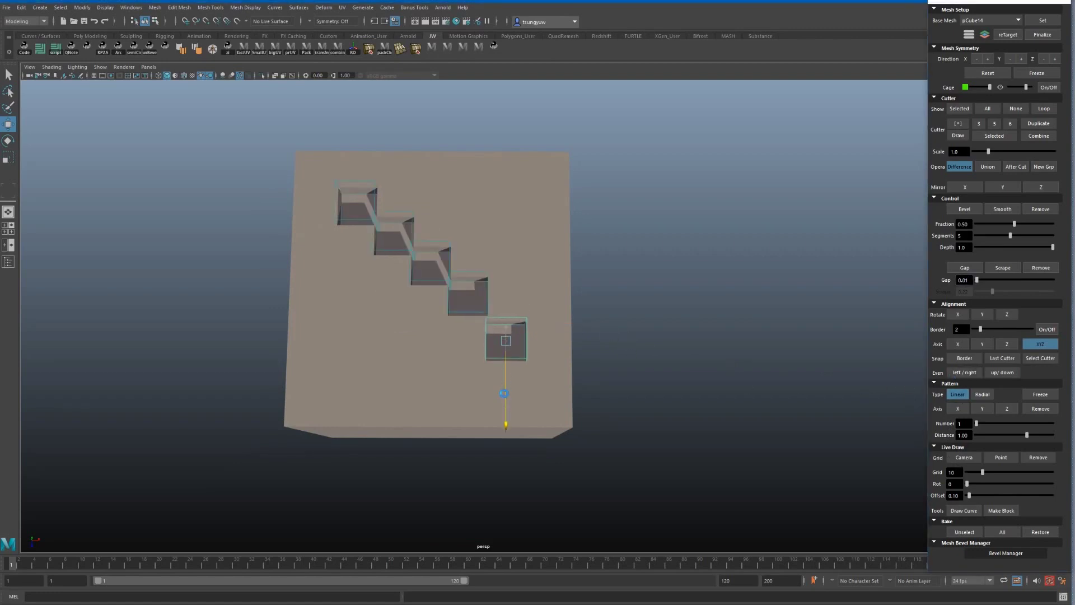
Step: Move the fourth cutter right and evenly space the selected cutters in a row
left_click(486, 313)
left_click_drag(526, 300, 600, 297)
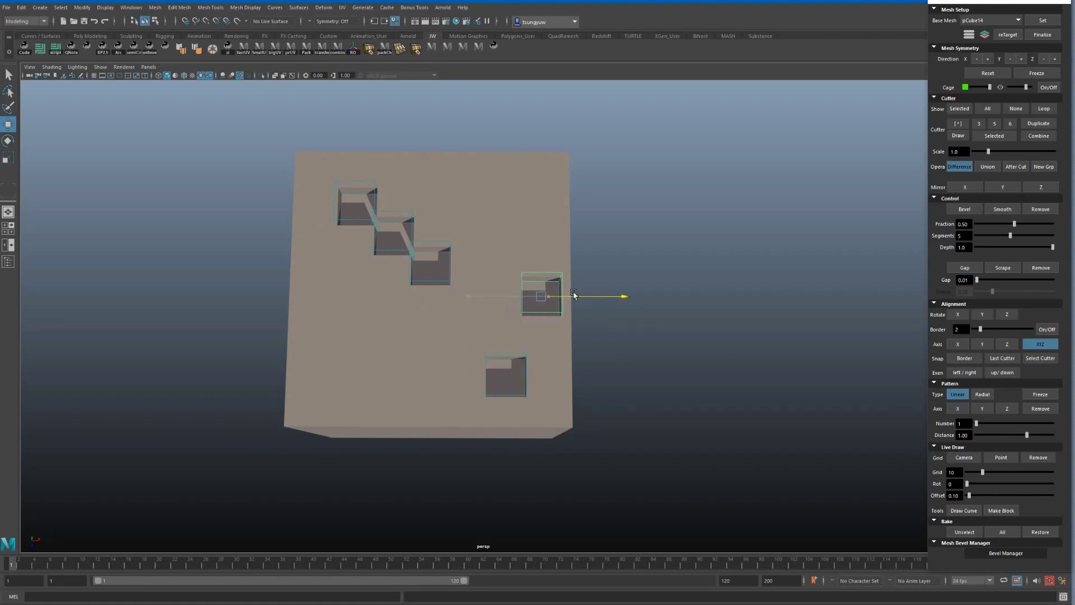
left_click_drag(328, 193, 511, 314)
left_click(505, 375)
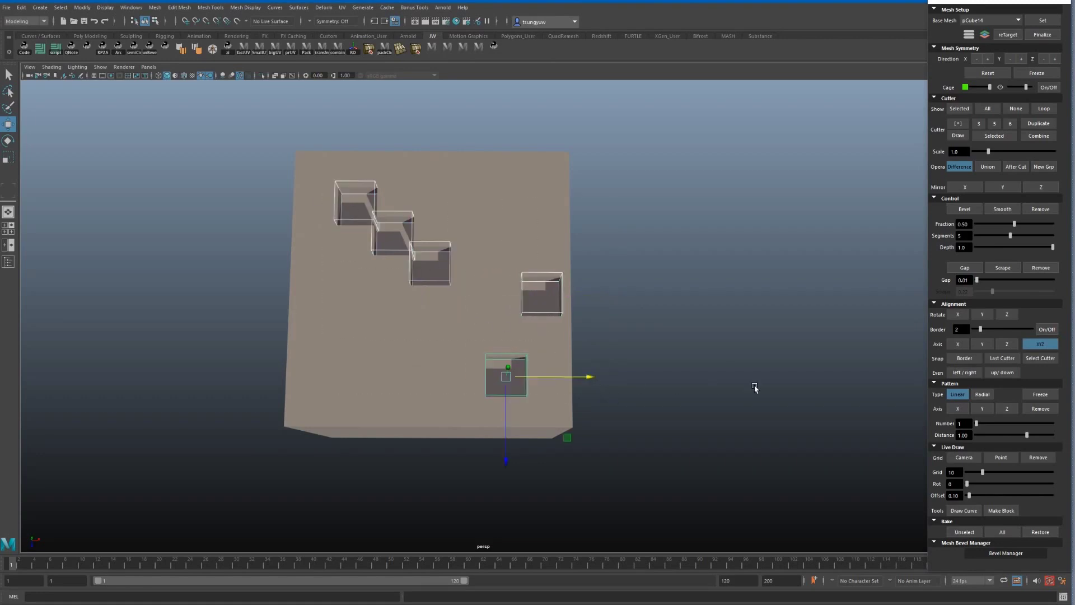
left_click(961, 374)
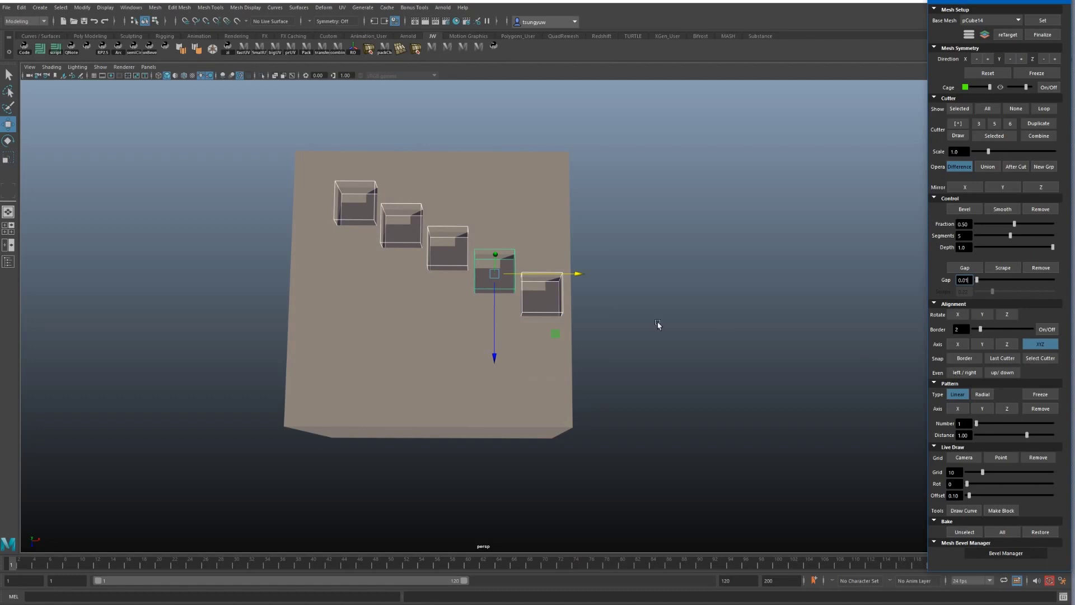
Step: Move the second cutter box up and the first cutter box down
left_click(401, 227)
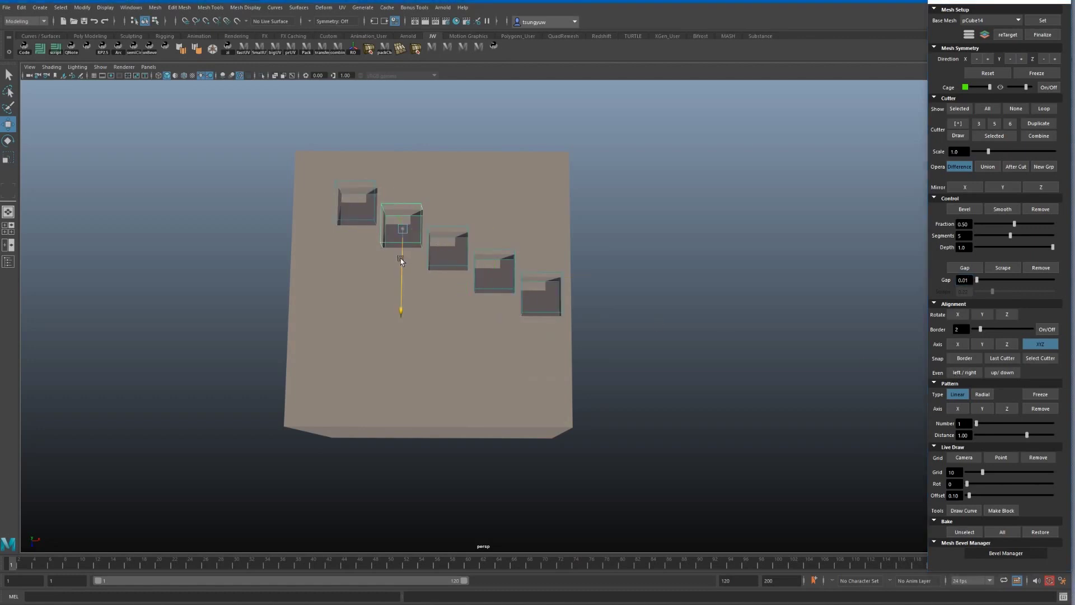
left_click_drag(401, 258, 400, 224)
left_click(356, 210)
left_click_drag(363, 255, 362, 281)
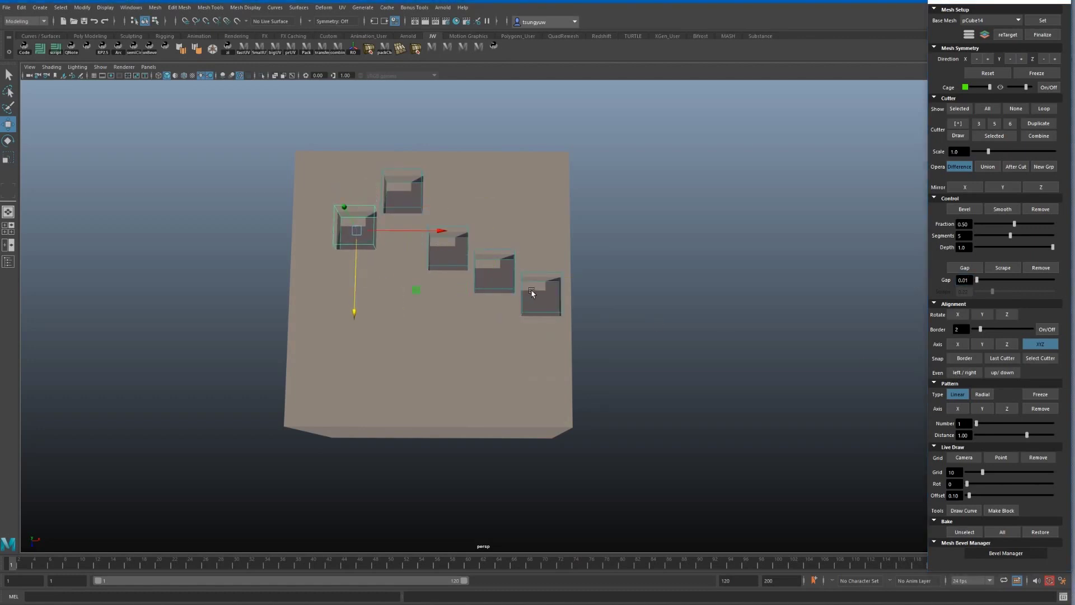
Step: Move the far-right cutter down and left, then space the cutters evenly top to bottom
left_click(538, 318)
left_click_drag(542, 336, 542, 418)
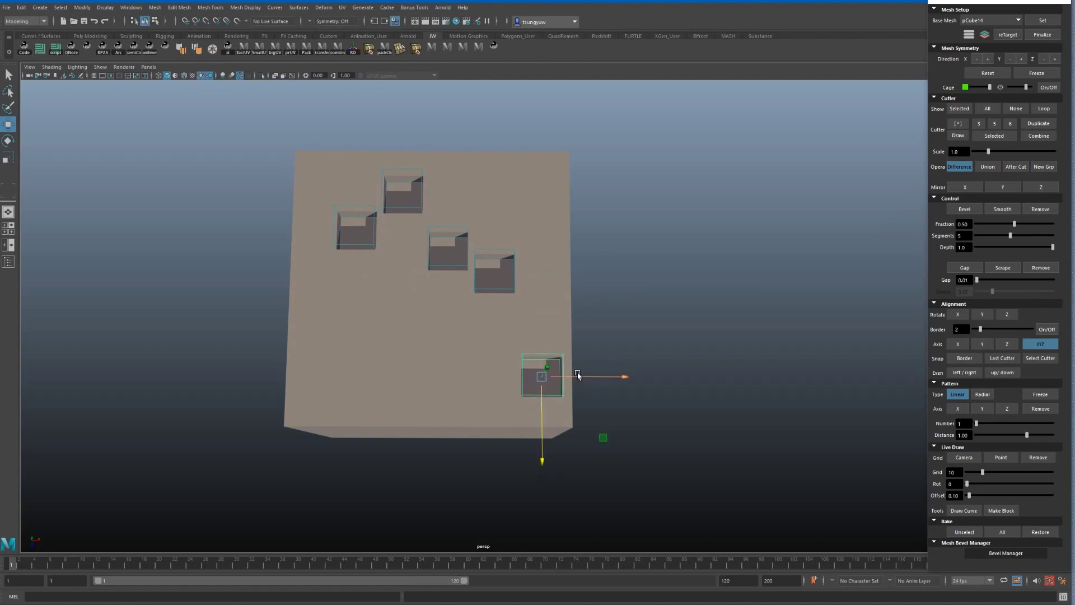
left_click_drag(578, 377, 465, 377)
left_click(494, 277)
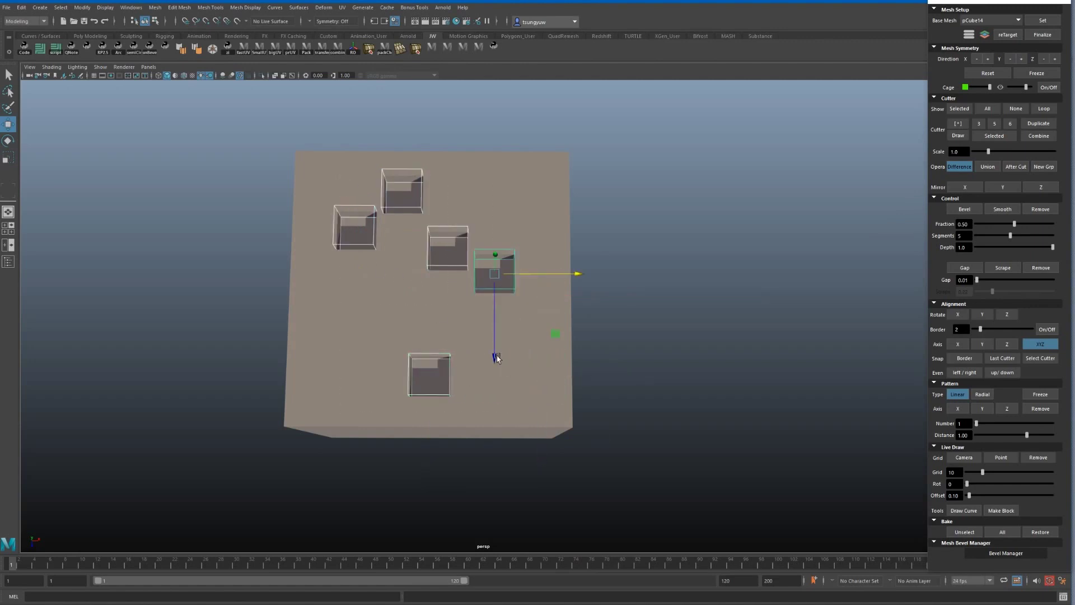
left_click(1005, 373)
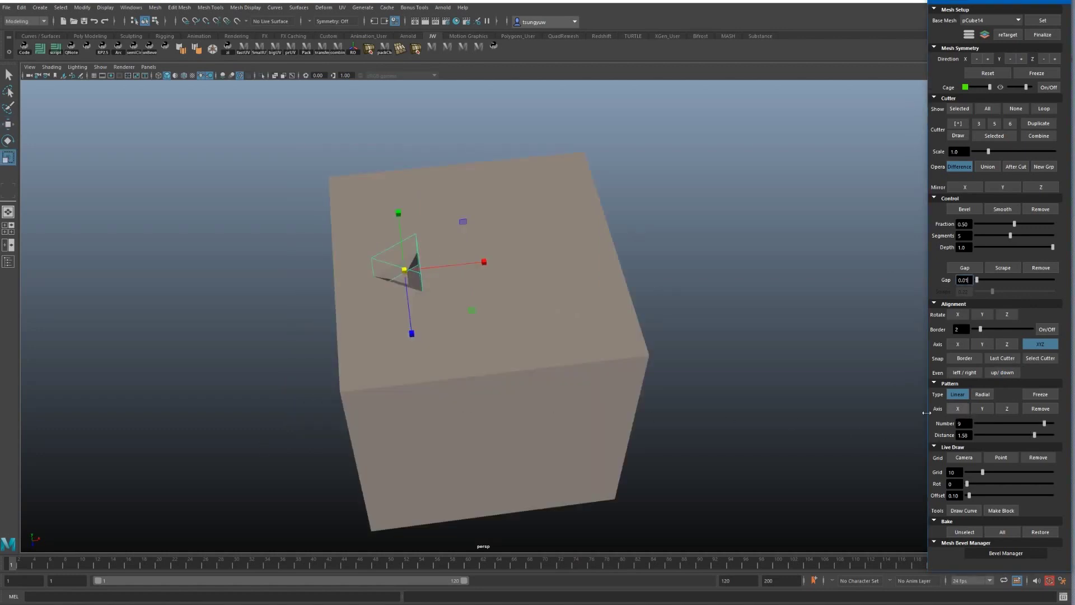
Step: Repeat the triangular cutter in a linear X pattern, adjusting Number and Distance
left_click(958, 408)
left_click_drag(524, 329, 753, 379, "alt")
left_click_drag(996, 427, 1010, 425)
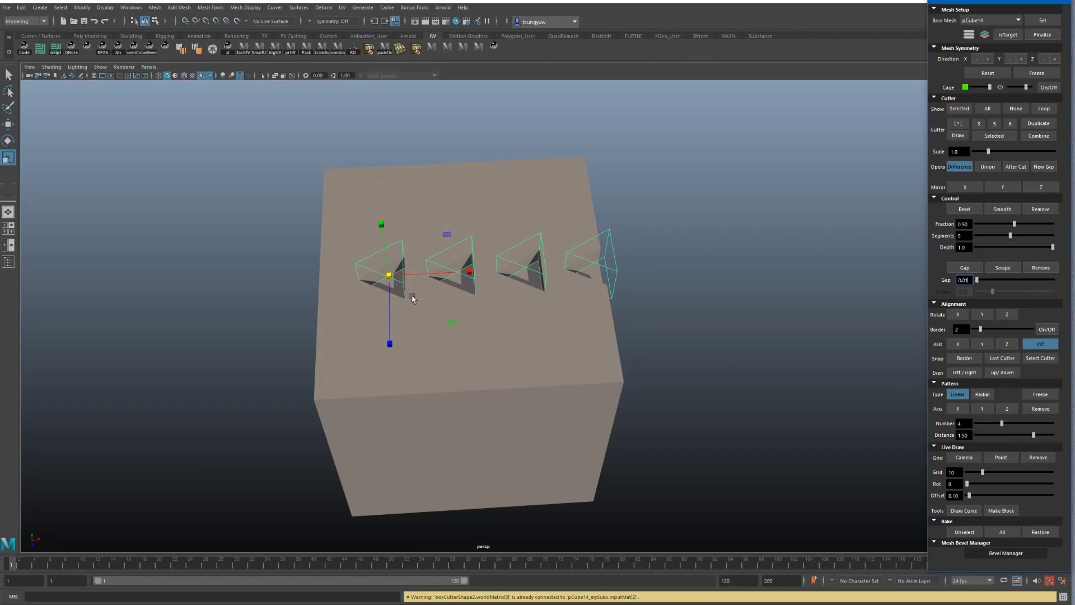
mouse_move(384, 280)
left_mouse_down()
mouse_move(404, 265)
mouse_move(389, 273)
mouse_move(406, 278)
left_mouse_up()
left_click(631, 221)
left_click(405, 290)
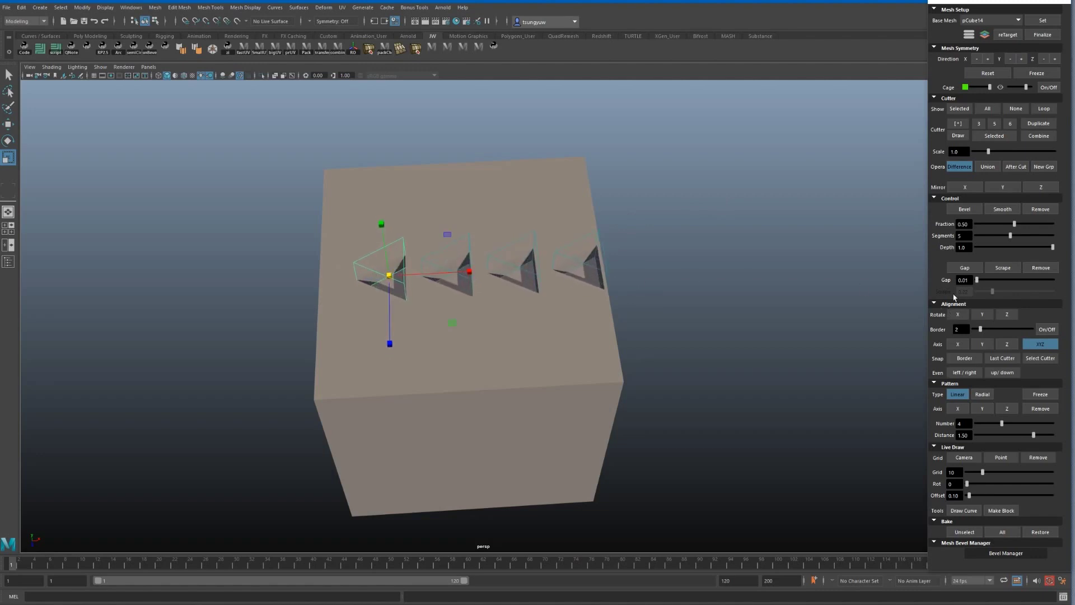
Step: Bevel the cutter edges with a lower Fraction across five repeated cutters
left_click(964, 209)
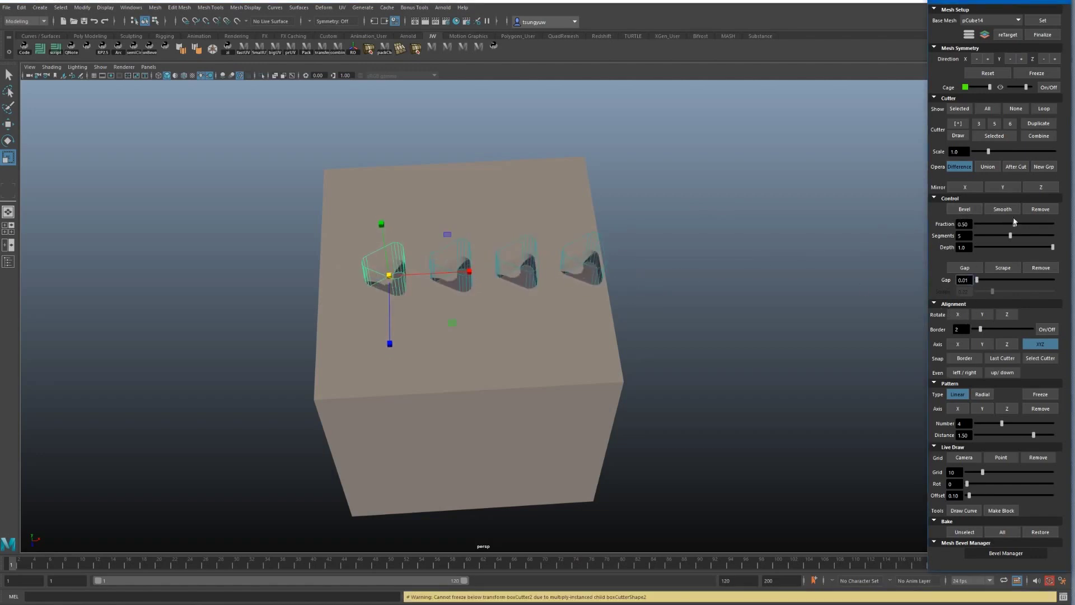
left_click_drag(1024, 226, 1004, 224)
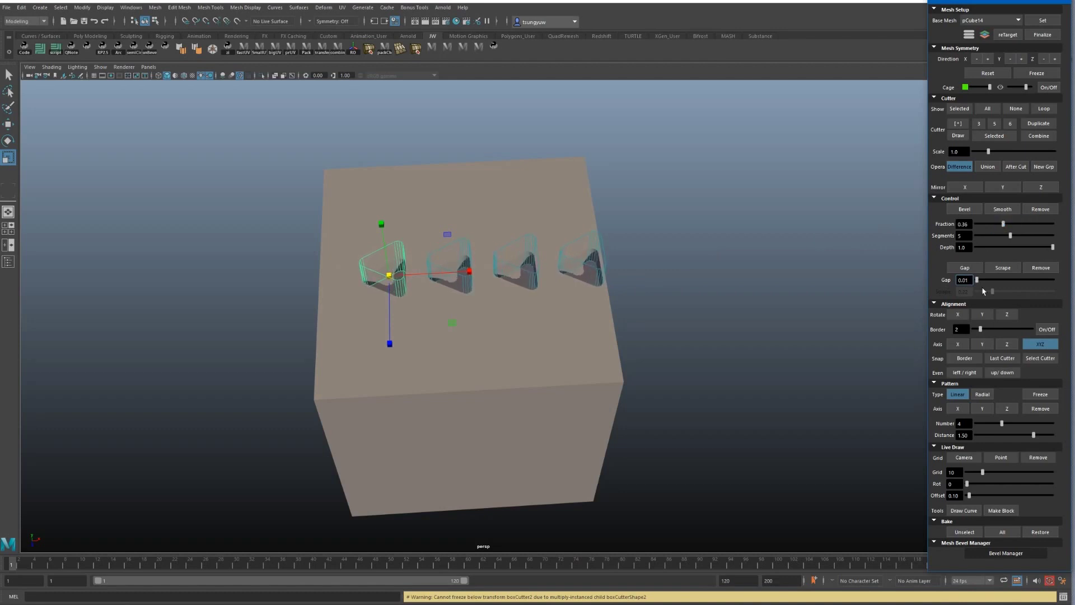
left_click(1001, 424)
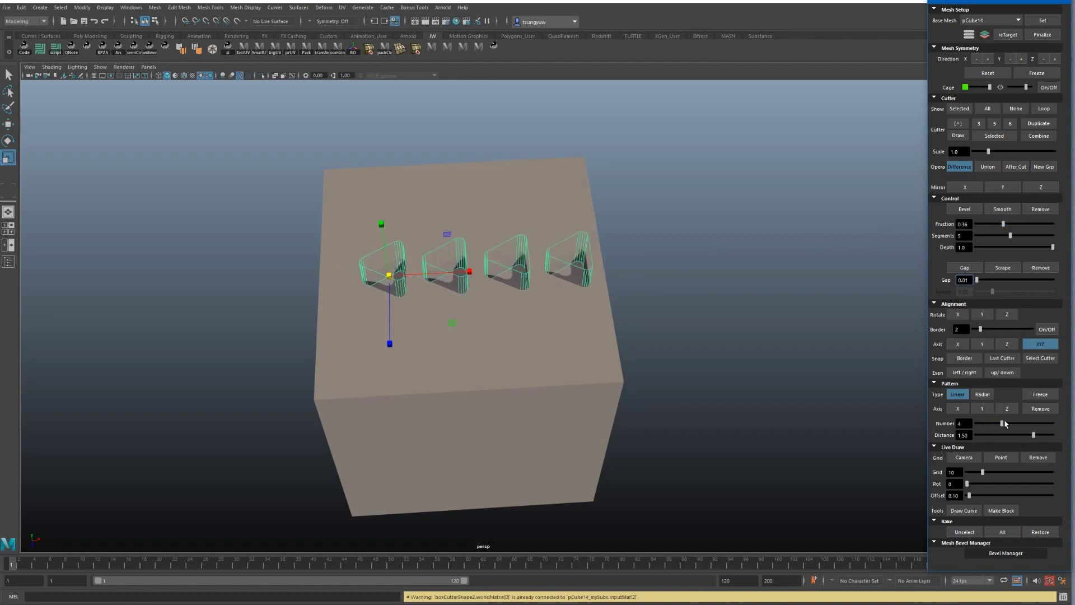
mouse_move(1008, 423)
left_mouse_down()
mouse_move(1032, 434)
mouse_move(1012, 434)
left_mouse_up()
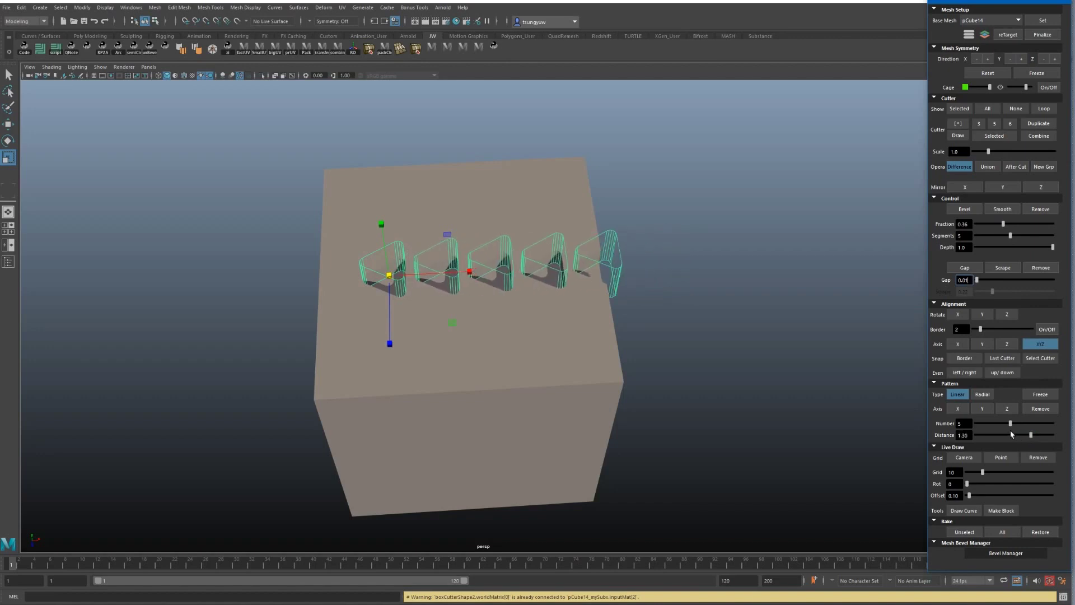
Step: Try the pattern on Z, X and Y axes, return to X, then remove the pattern
left_click(1004, 411)
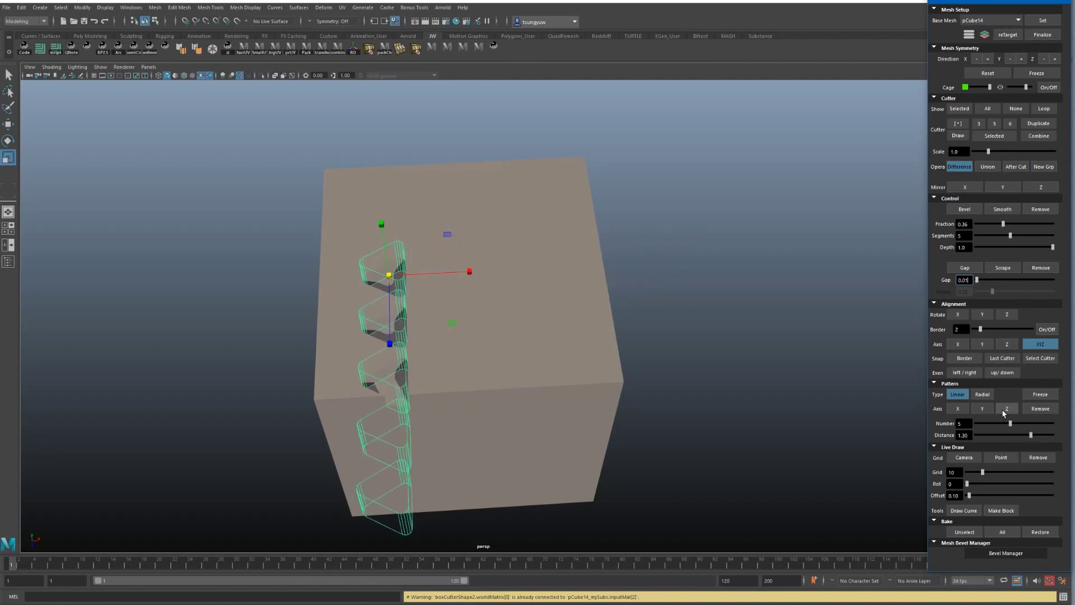
left_click(958, 409)
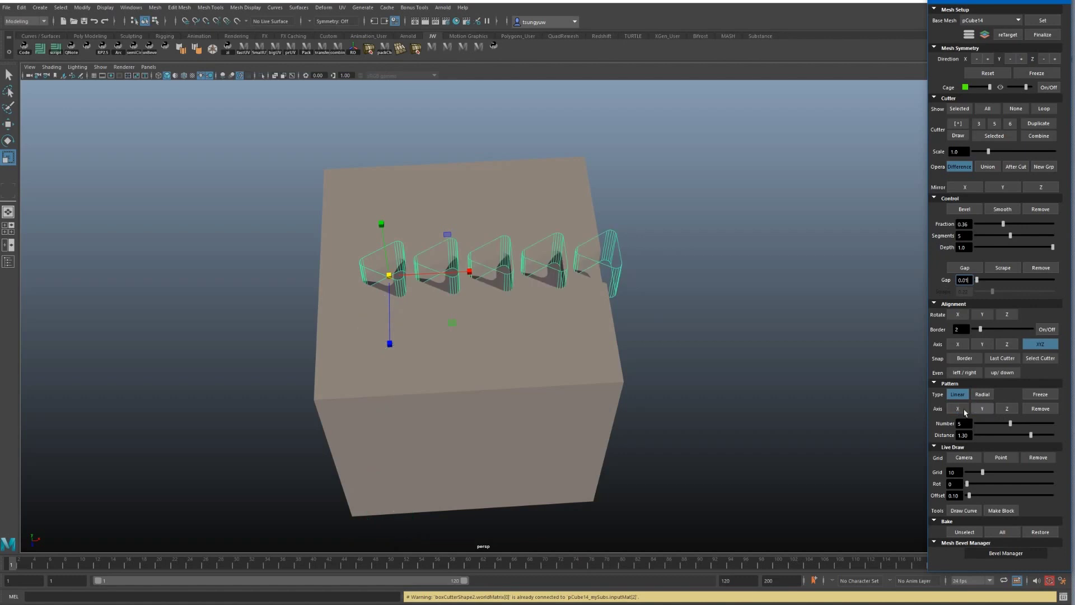
left_click(983, 409)
left_click(963, 412)
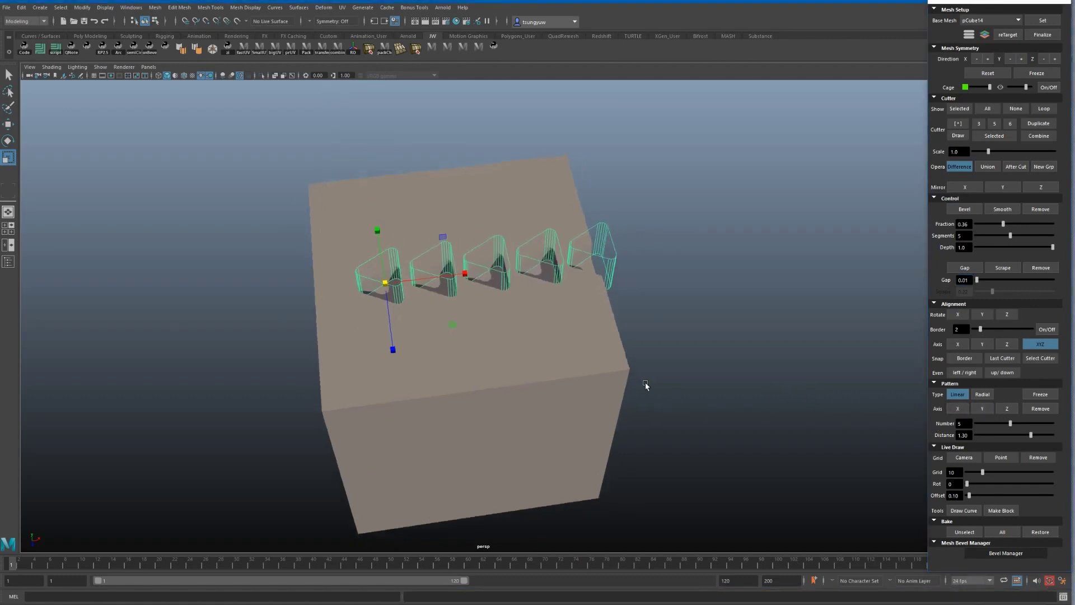
left_click_drag(644, 384, 756, 384, "alt")
left_click(1041, 409)
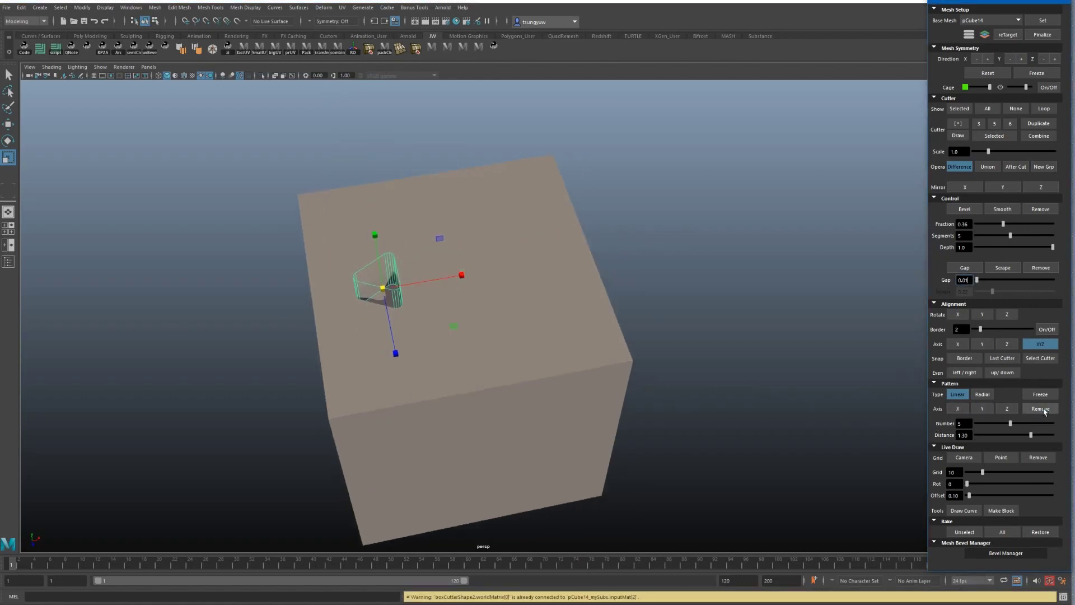
Step: Move the cutter pair up, duplicate it, and shift the copies down and right
left_click(956, 412)
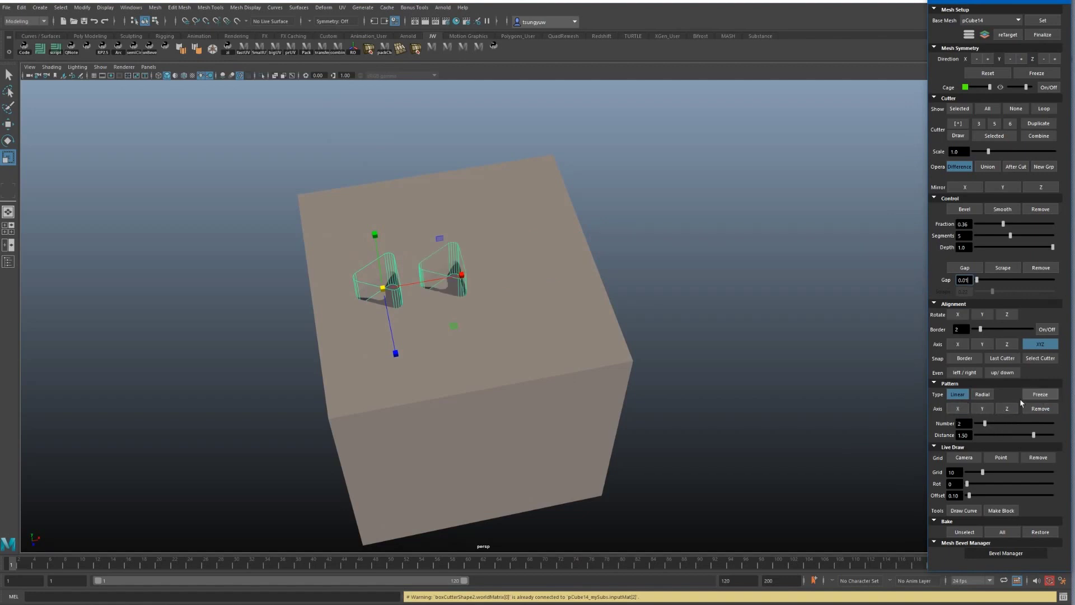
key("w")
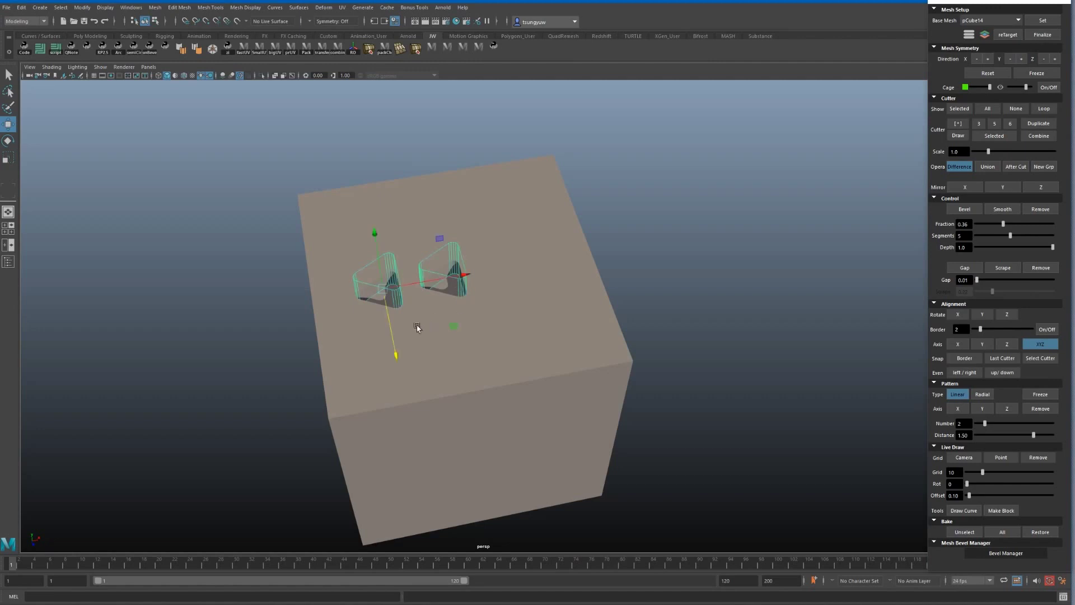
mouse_move(395, 345)
left_mouse_down()
mouse_move(392, 336)
mouse_move(399, 367)
left_mouse_up()
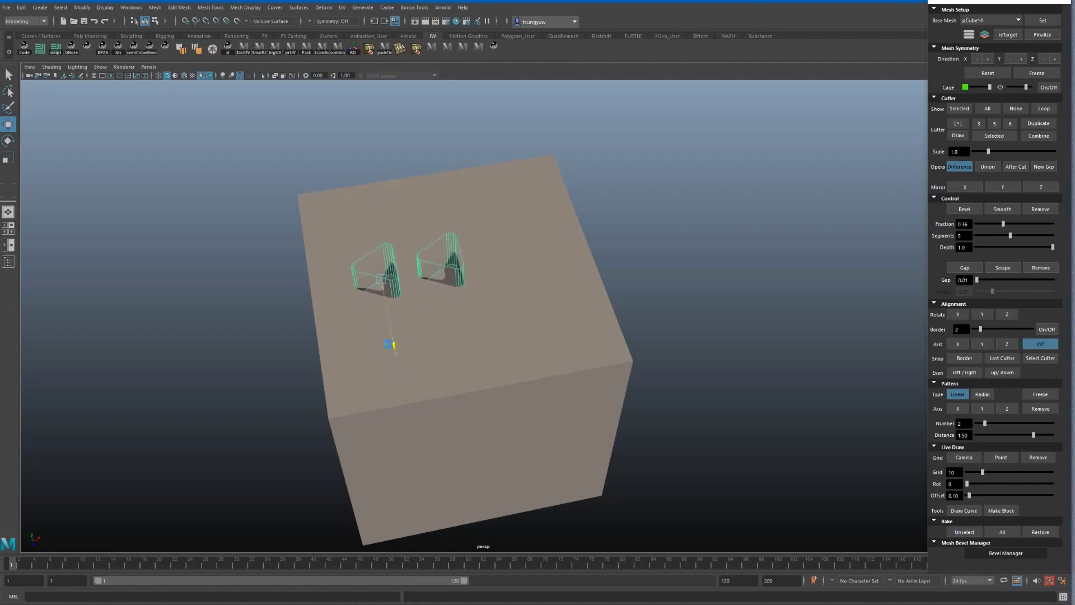
left_click(1041, 123)
left_click_drag(396, 348, 409, 396)
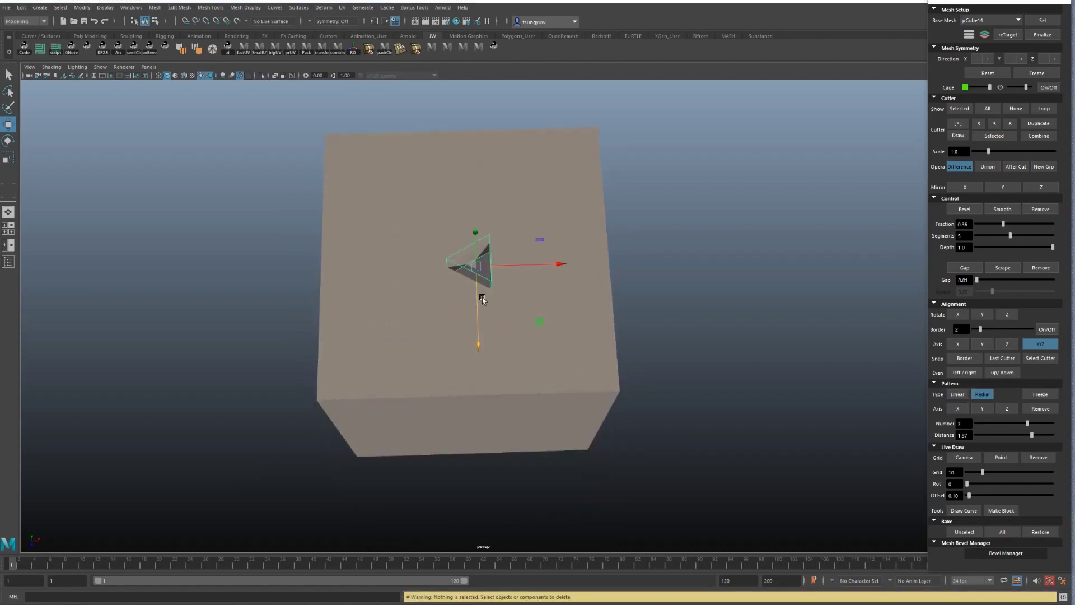
left_click_drag(567, 264, 587, 280)
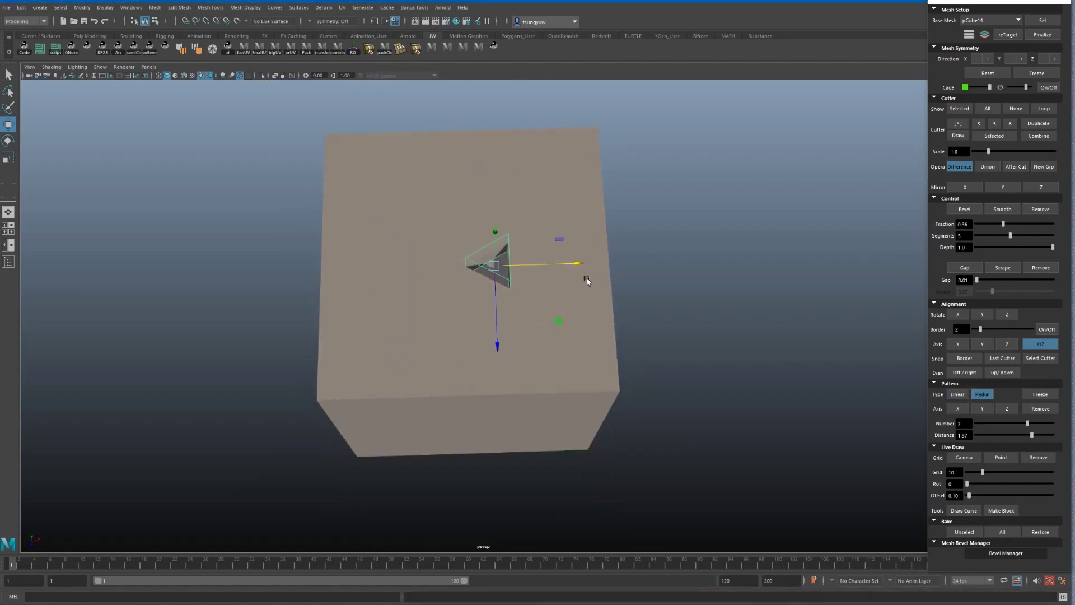
Step: Set the radial ring to 6 cutters and adjust their Distance to 0.87
left_click(993, 424)
left_click(1024, 423)
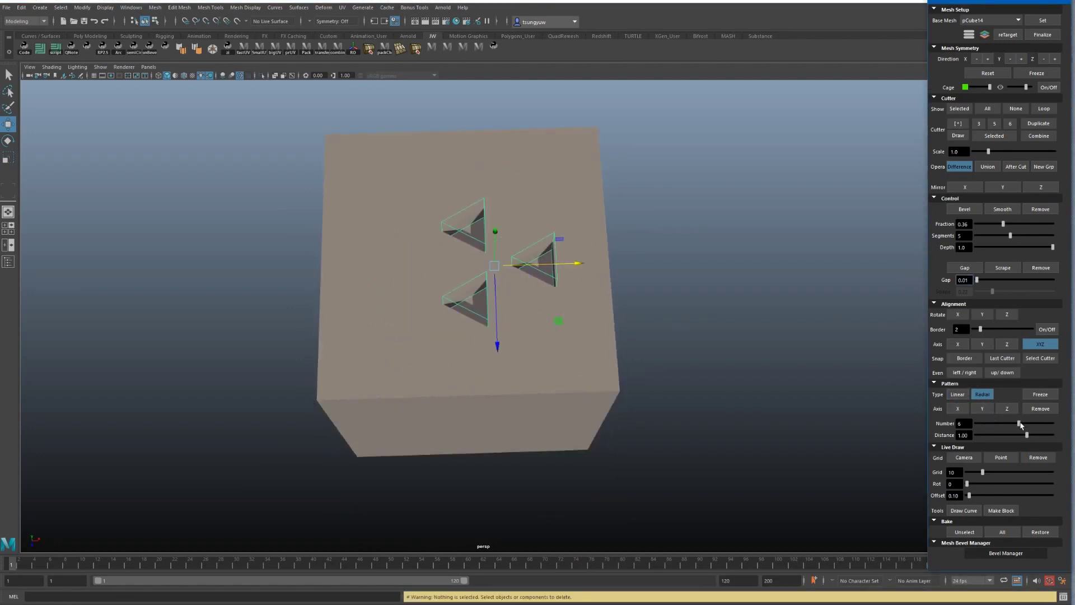
left_click_drag(630, 383, 679, 394, "alt")
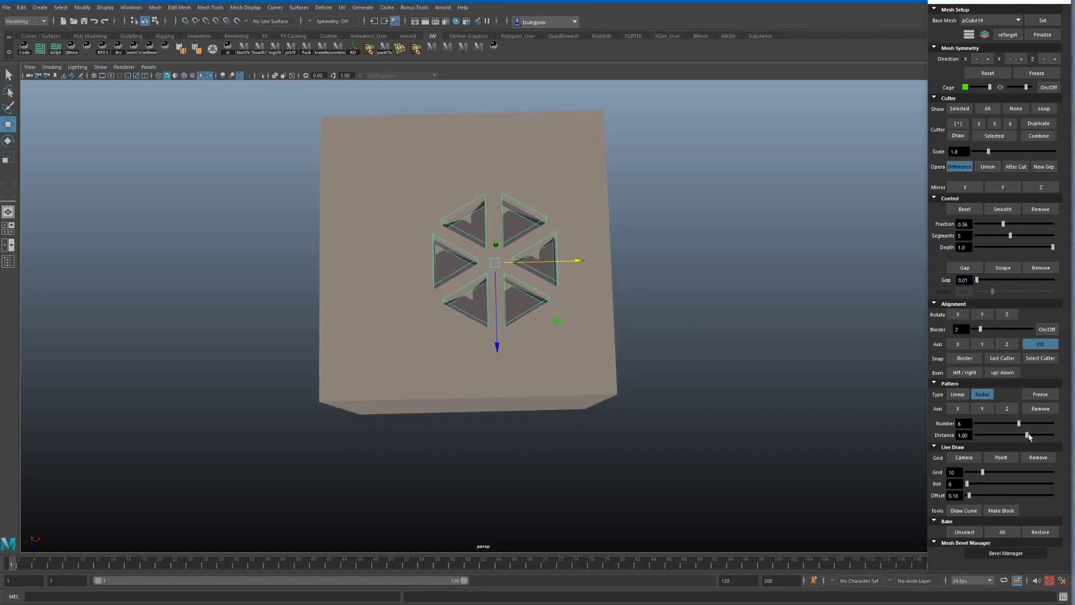
left_click_drag(1028, 435, 1020, 436)
left_click_drag(588, 387, 682, 352, "alt")
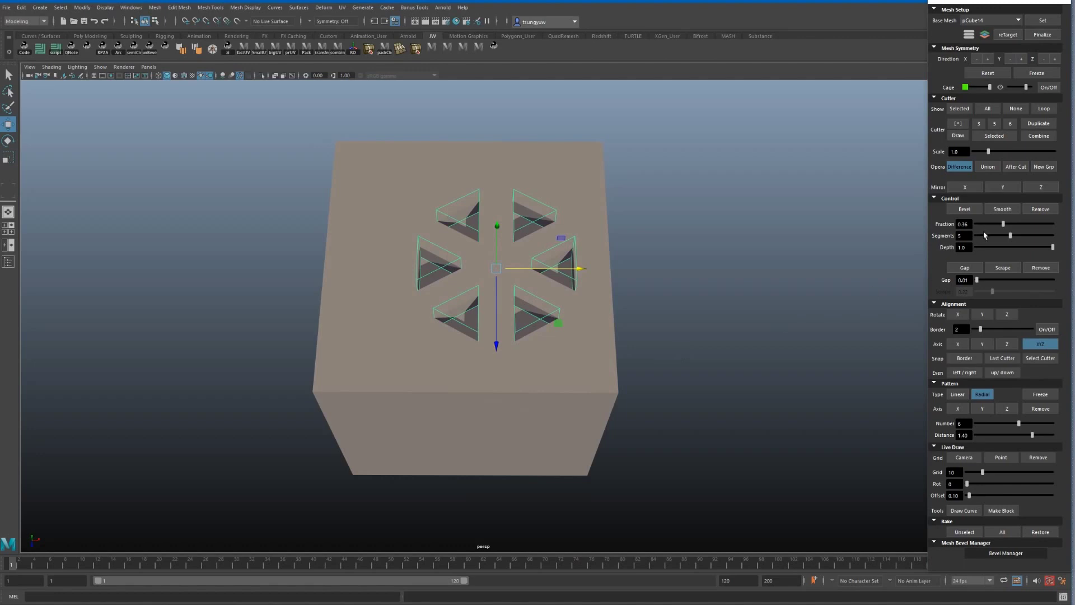
Step: Bevel the radial cutters with Fraction 0.26 and draw them closer to the centre
left_click(965, 214)
left_click_drag(1014, 224, 996, 222)
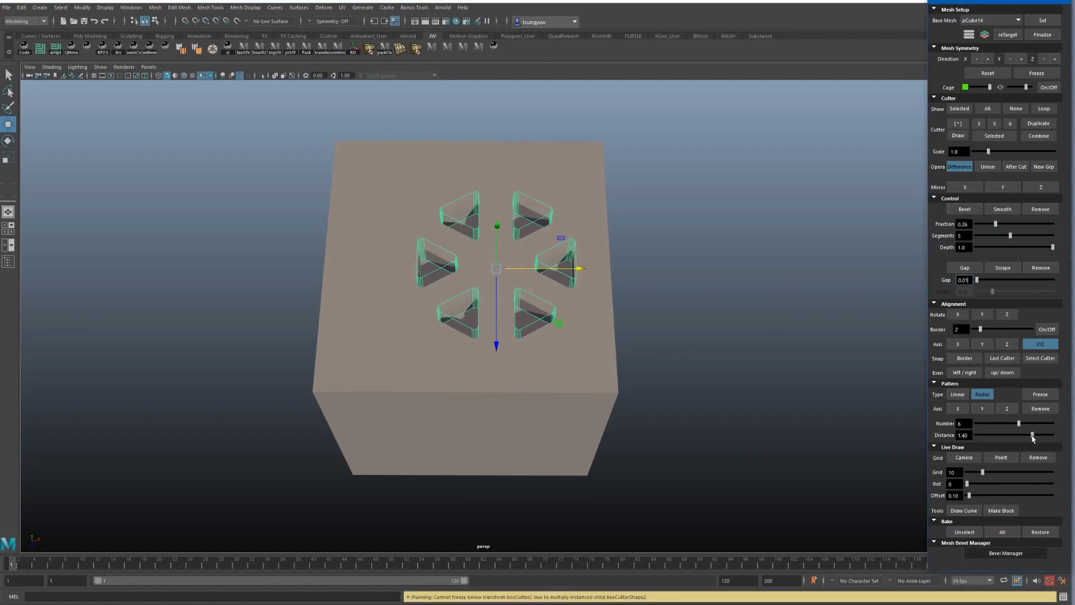
mouse_move(1033, 435)
left_mouse_down()
mouse_move(1014, 435)
mouse_move(1026, 435)
left_mouse_up()
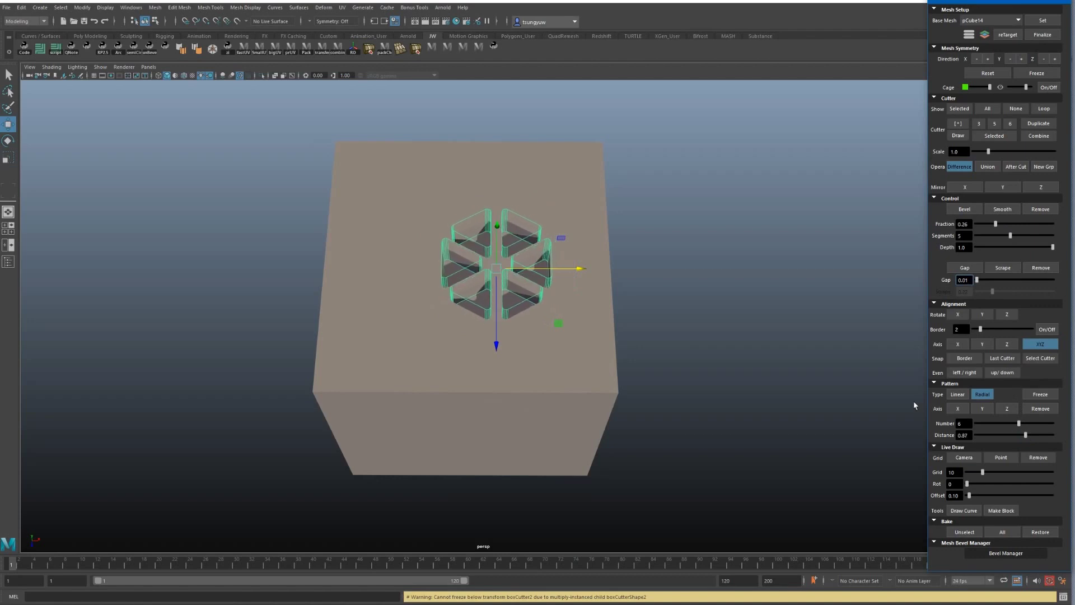
mouse_move(664, 341)
left_mouse_down("alt")
mouse_move(662, 321)
mouse_move(667, 350)
mouse_move(620, 336)
left_mouse_up("alt")
Step: Turn the radial ring onto another axis and spread it across the front face
left_click(983, 408)
mouse_move(509, 328)
left_mouse_down()
mouse_move(585, 372)
mouse_move(515, 303)
mouse_move(514, 364)
mouse_move(860, 360)
left_mouse_up()
mouse_move(1027, 437)
left_mouse_down()
mouse_move(1015, 437)
mouse_move(1036, 437)
left_mouse_up()
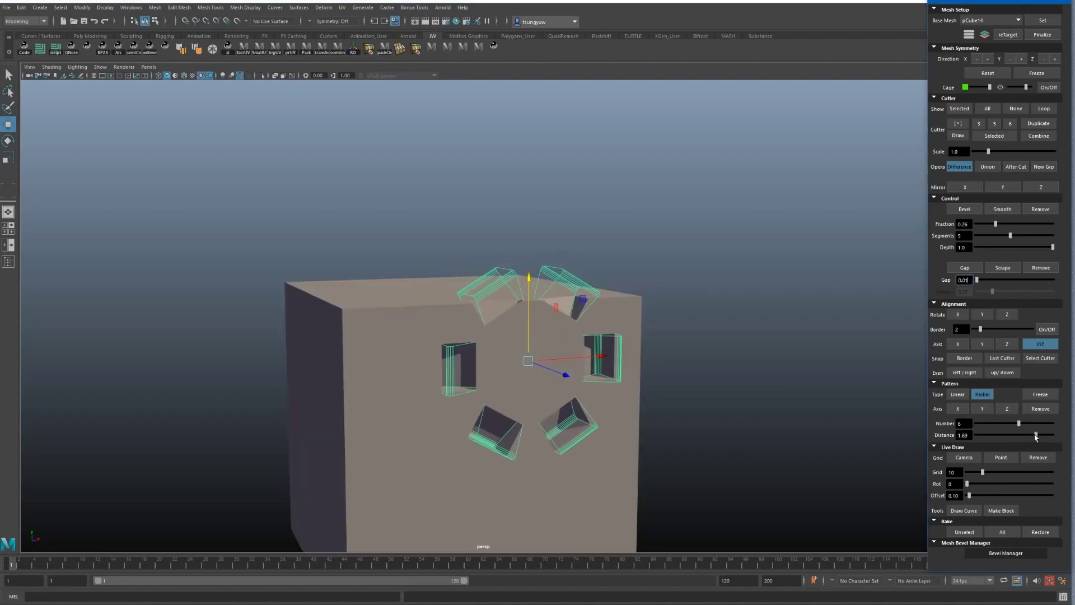
left_click_drag(504, 347, 845, 289, "alt")
scroll(520, 336, "down", 3)
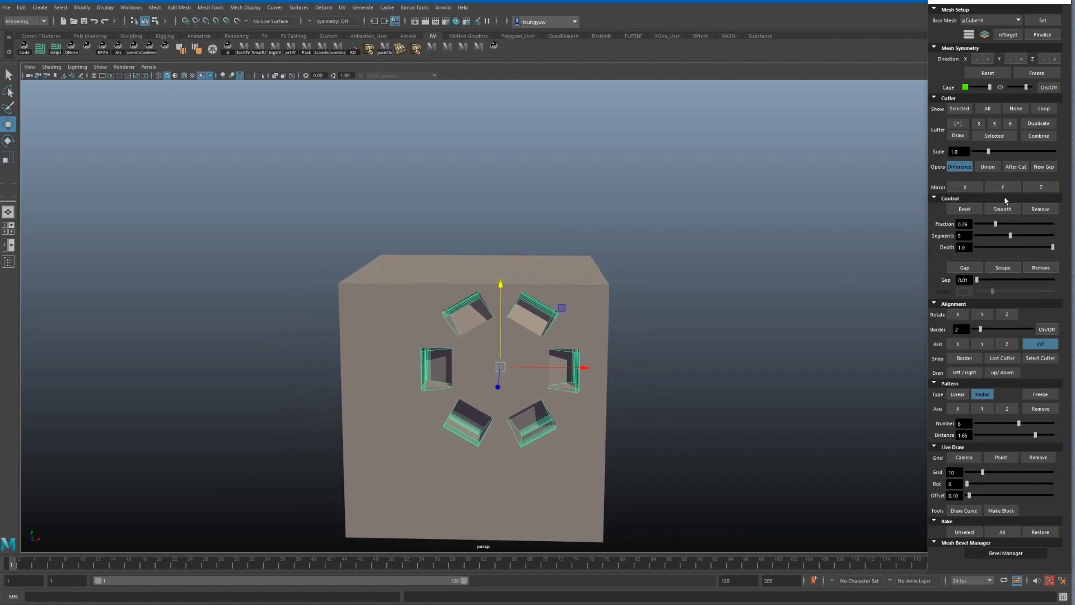
Step: Rotate the radial cutters about X, Y and Z, then lower their count
left_click(958, 315)
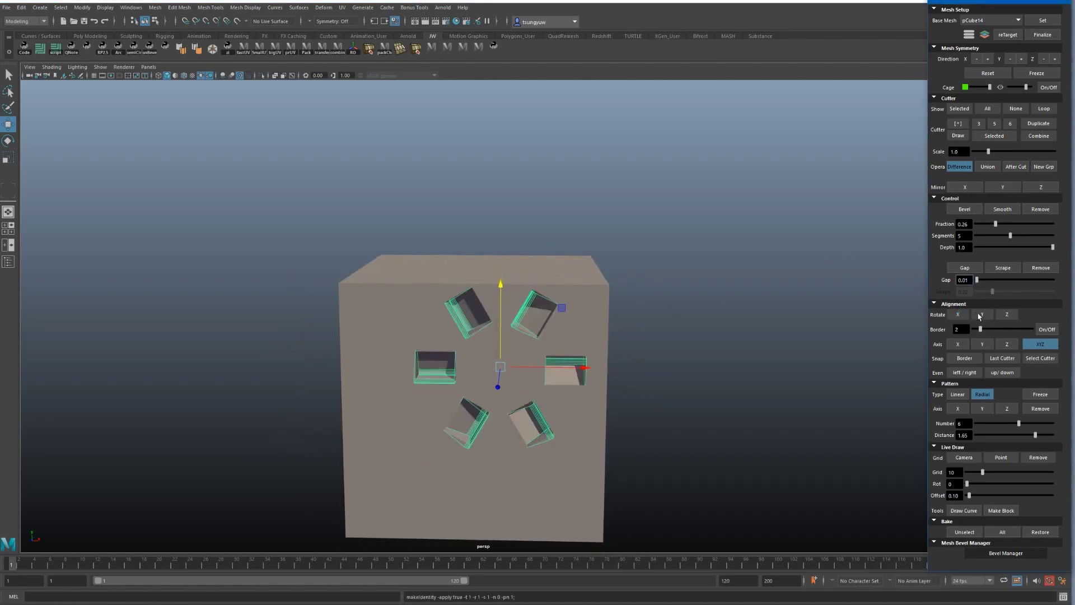
left_click(984, 317)
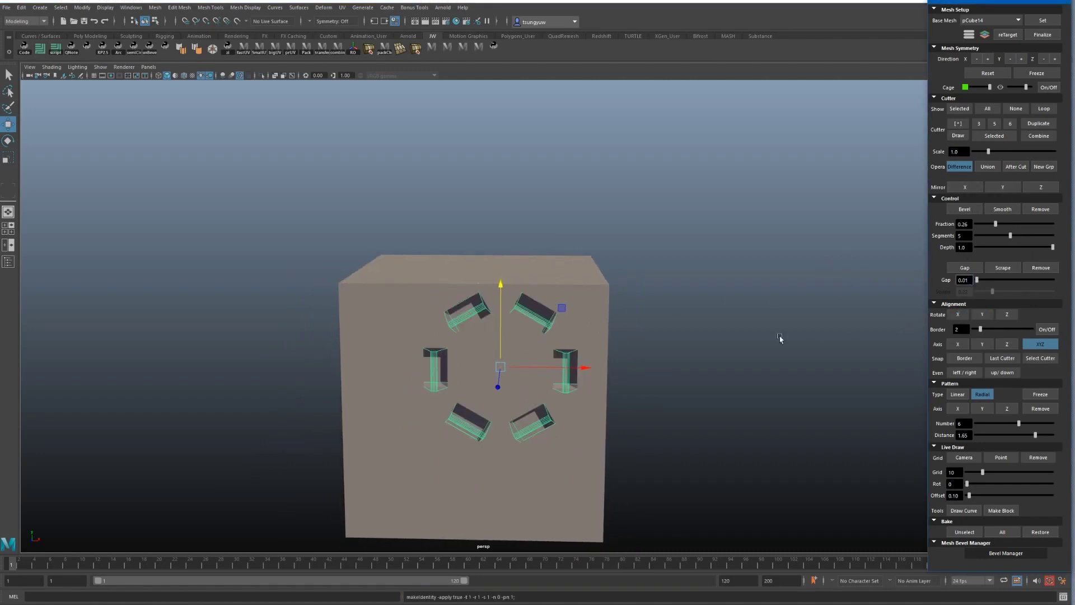
left_click(1000, 318)
left_click_drag(701, 324, 879, 324, "alt")
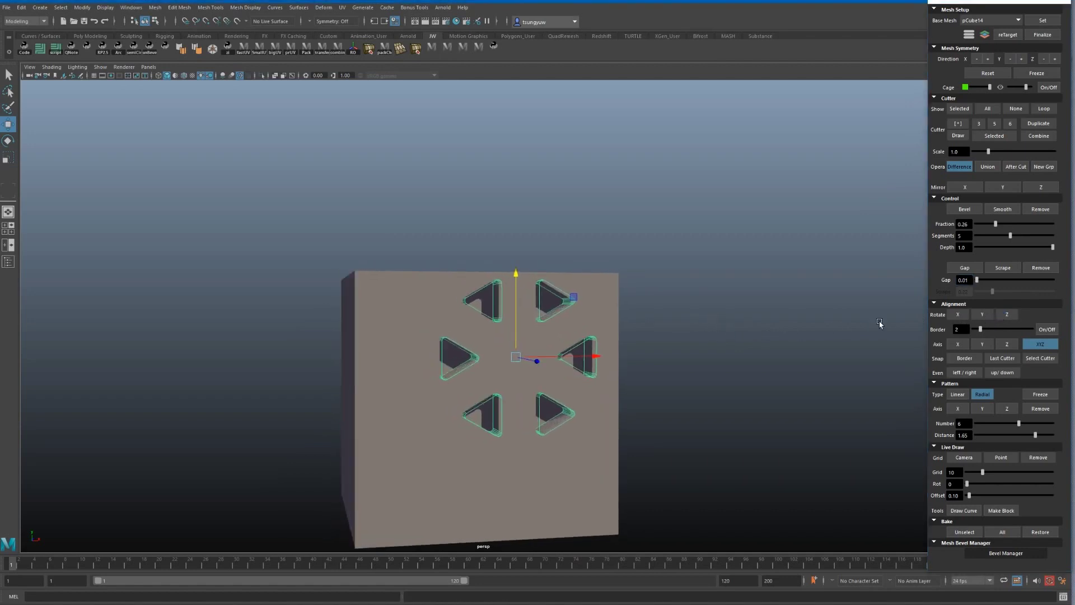
mouse_move(778, 349)
left_mouse_down("alt")
mouse_move(787, 355)
mouse_move(769, 355)
left_mouse_up("alt")
Step: Make three Z-axis radial cutters at distance 0.62 with bevel 0.47 and depth -0.6
left_click_drag(1019, 423, 1002, 423)
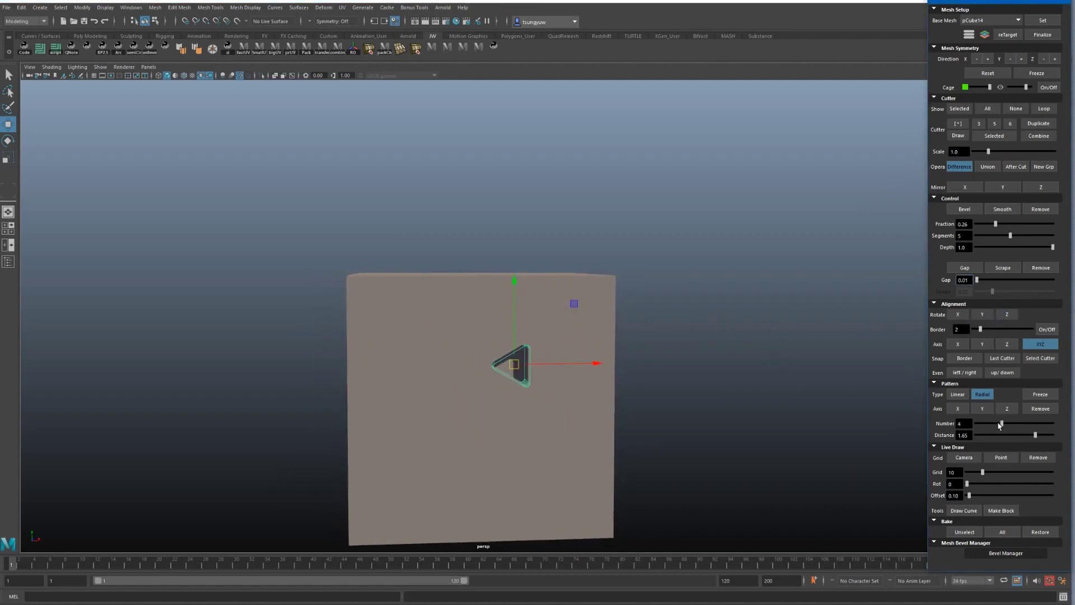
left_click(1001, 410)
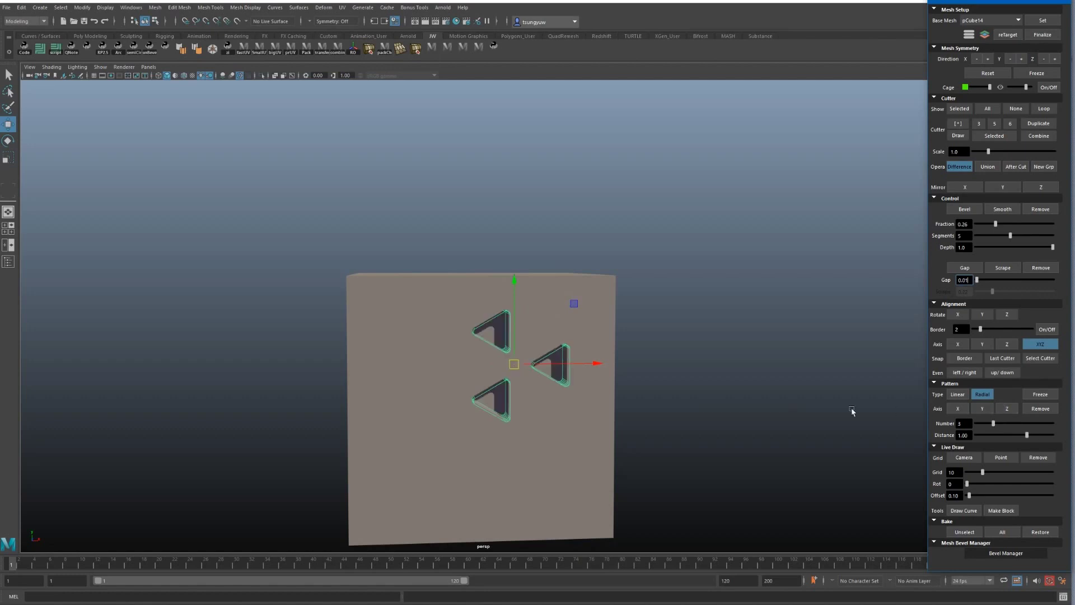
left_click_drag(1003, 437, 1019, 433)
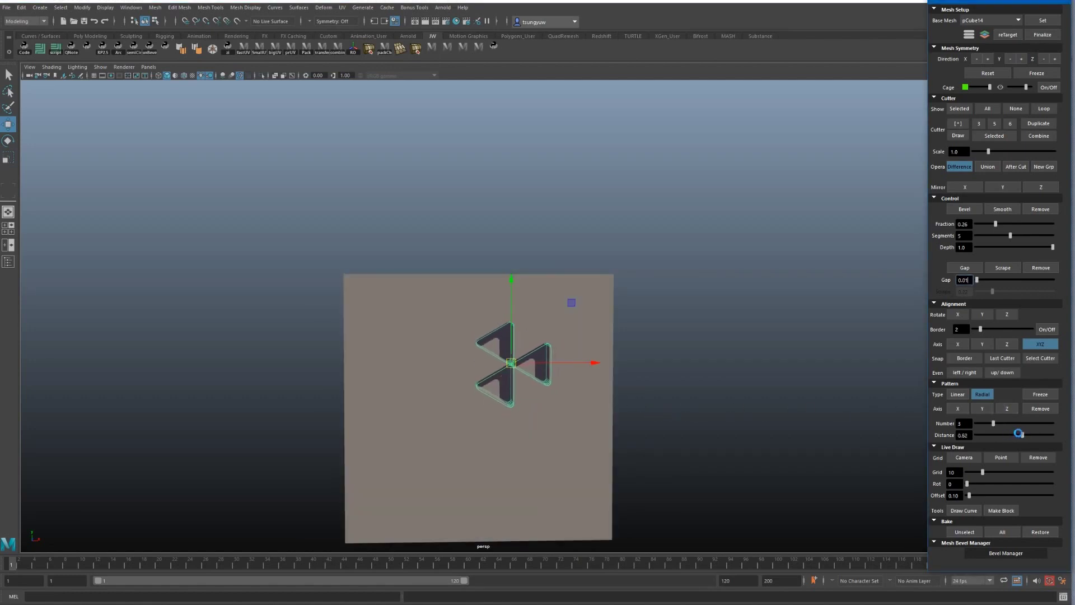
left_click_drag(1001, 227, 1013, 226)
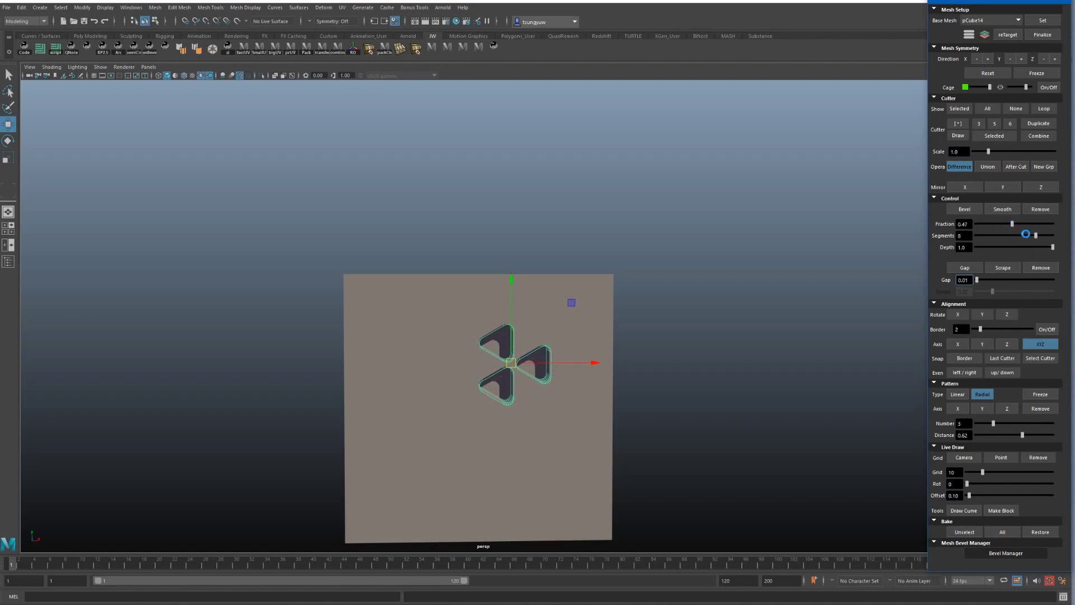
left_click(797, 327)
left_click_drag(1053, 247, 1039, 248)
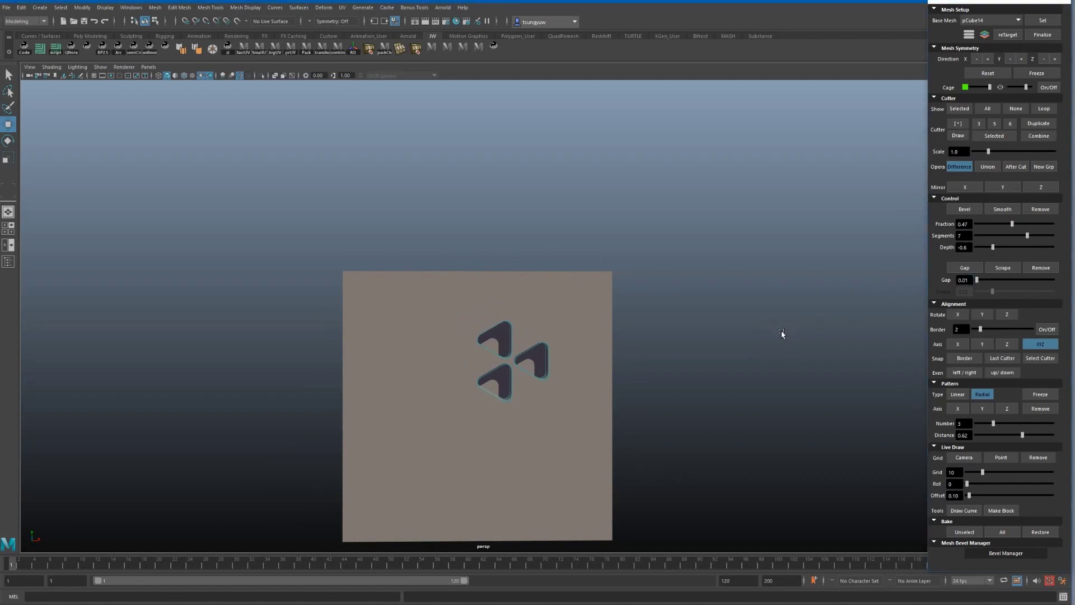
mouse_move(732, 352)
left_mouse_down("alt")
mouse_move(489, 350)
mouse_move(580, 314)
left_mouse_up("alt")
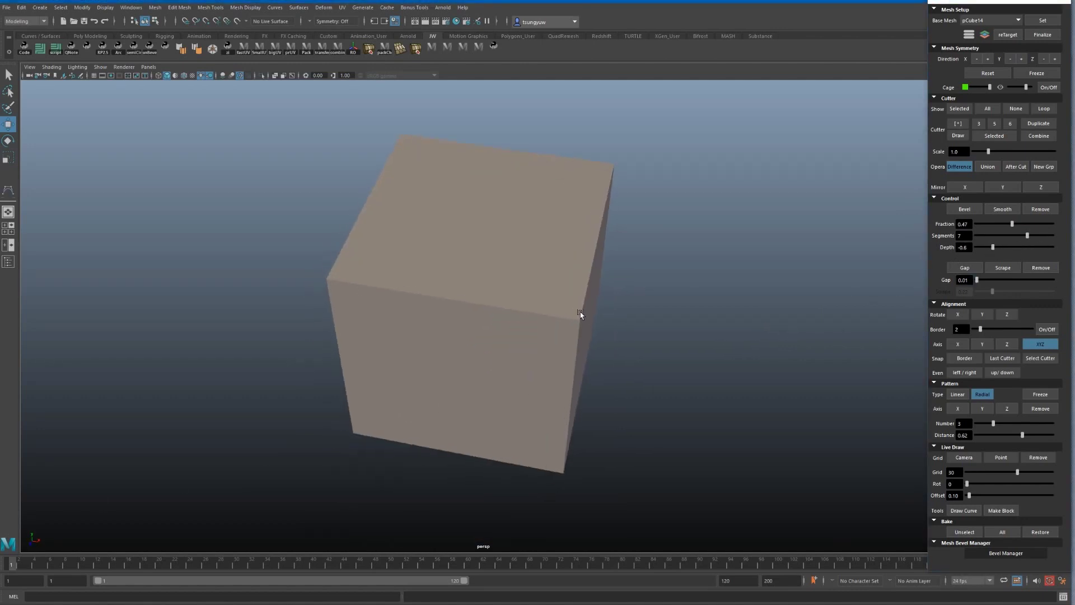
Step: Create a live drawing grid, trying it on the side face and aligned to the view
left_click(963, 458)
mouse_move(773, 396)
left_mouse_down("alt")
mouse_move(654, 355)
mouse_move(653, 325)
left_mouse_up("alt")
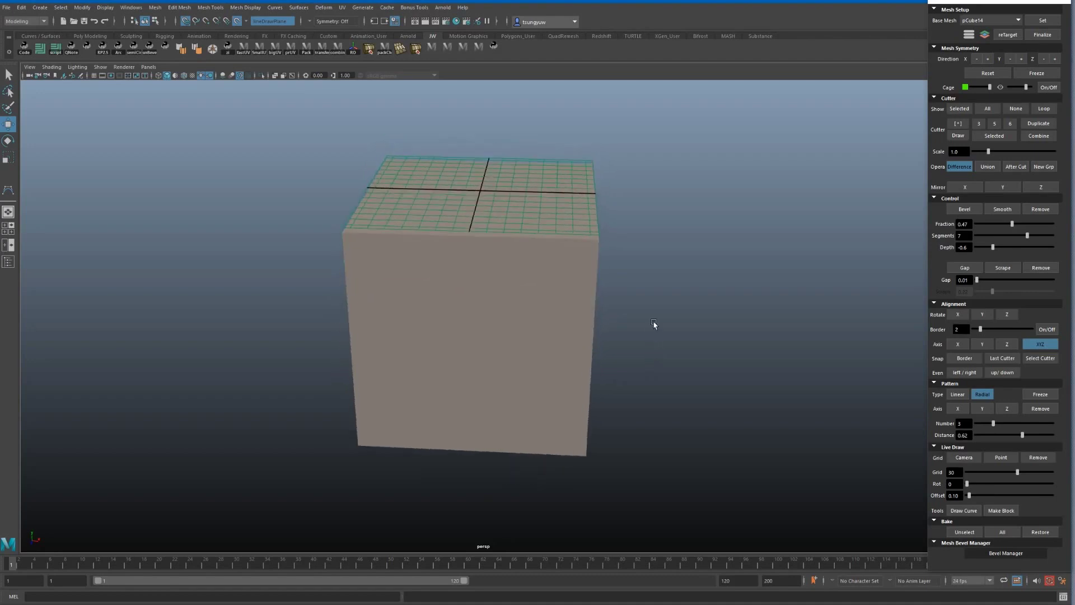
mouse_move(728, 426)
left_mouse_down("alt")
mouse_move(658, 401)
mouse_move(711, 365)
mouse_move(821, 430)
mouse_move(639, 348)
mouse_move(640, 383)
mouse_move(655, 345)
mouse_move(909, 436)
left_mouse_up("alt")
left_click(967, 461)
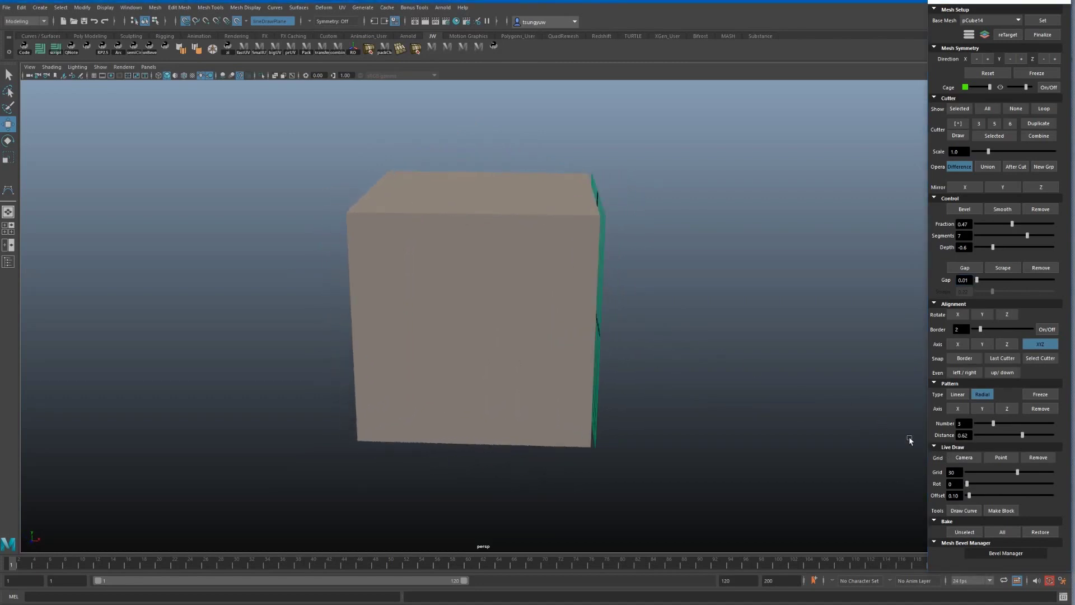
left_click(965, 462)
left_click_drag(627, 314, 590, 338, "alt")
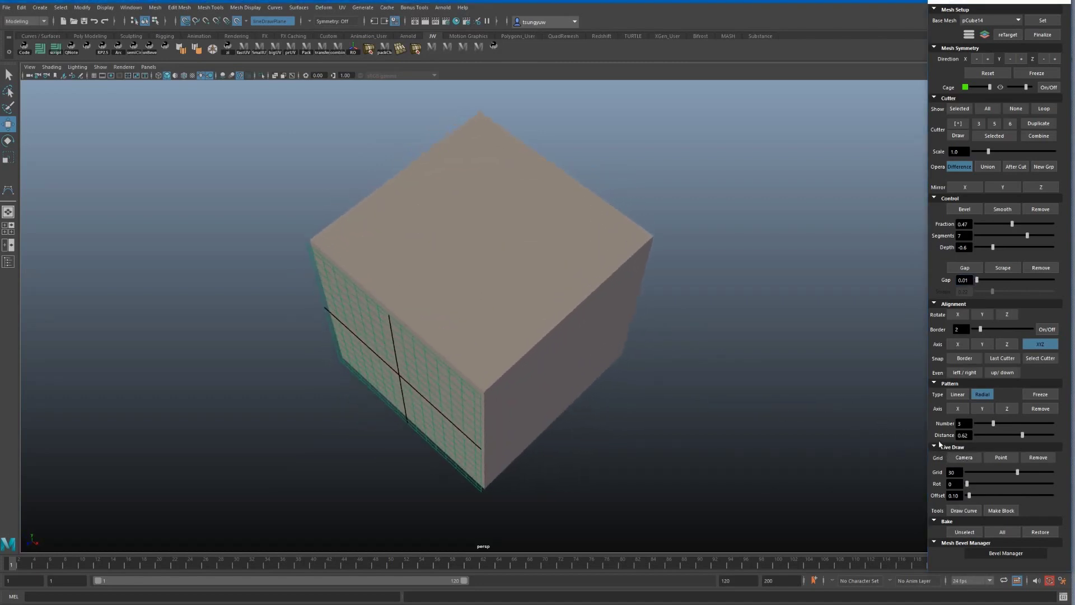
Step: Move the drawing grid onto the top face and set it to 24 divisions
left_click(967, 458)
left_click_drag(645, 408, 890, 438, "alt")
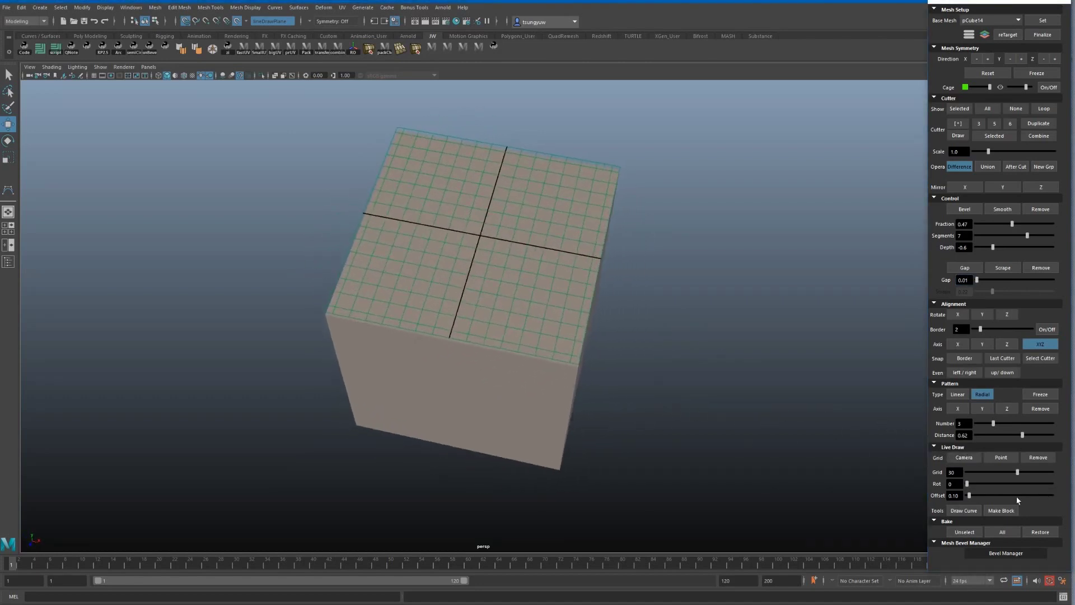
mouse_move(1018, 475)
left_mouse_down()
mouse_move(981, 473)
mouse_move(1007, 473)
left_mouse_up()
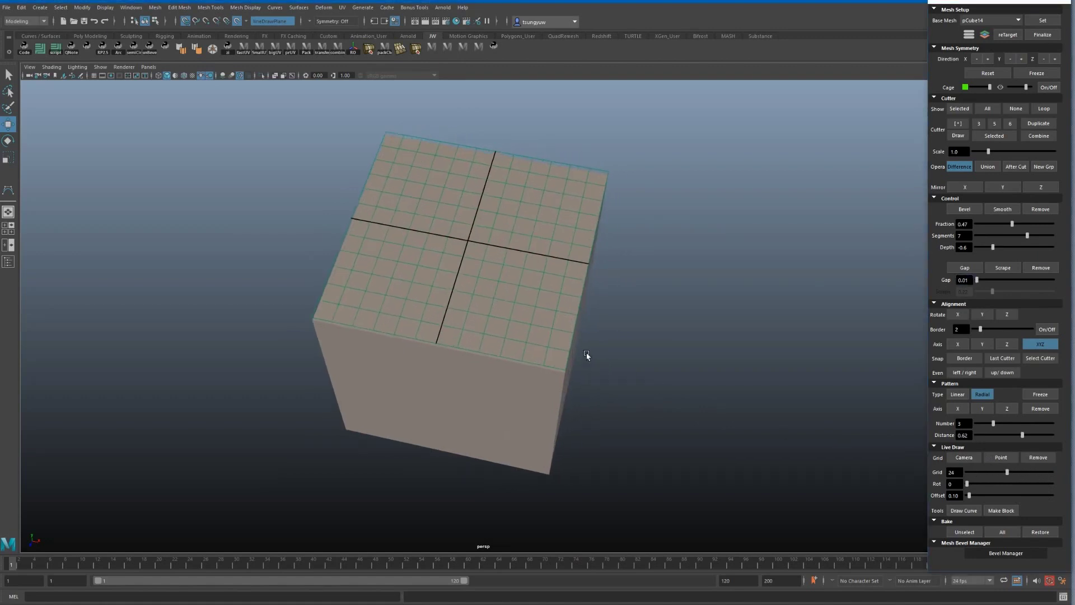
mouse_move(586, 355)
left_mouse_down("alt")
mouse_move(590, 310)
mouse_move(608, 358)
left_mouse_up("alt")
left_click(964, 510)
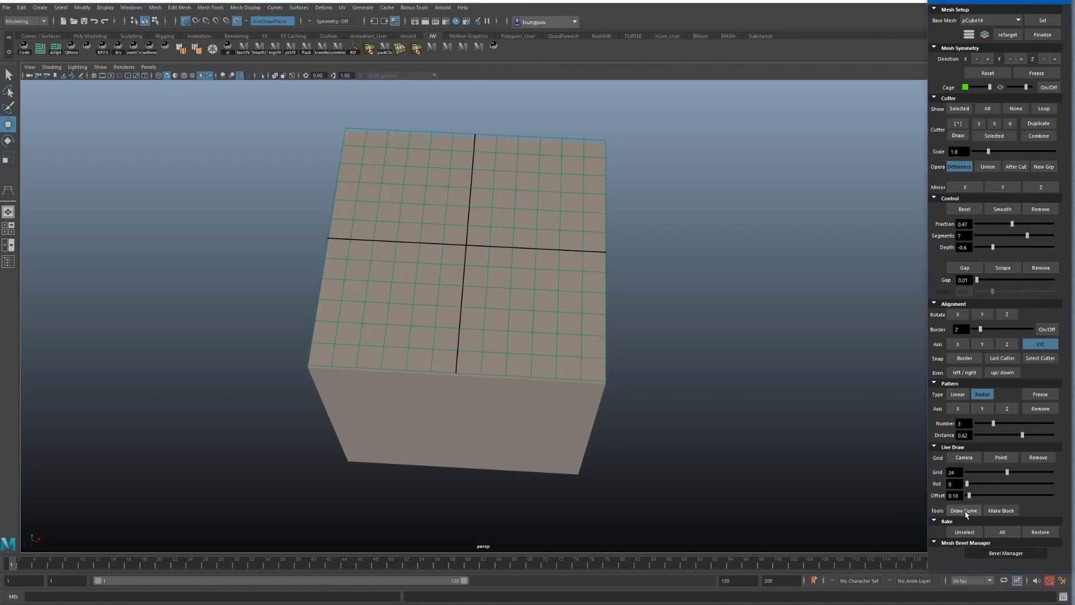
Step: Trace grid-snapped outline points across the top face, re-placing one misplaced point
left_click(480, 374)
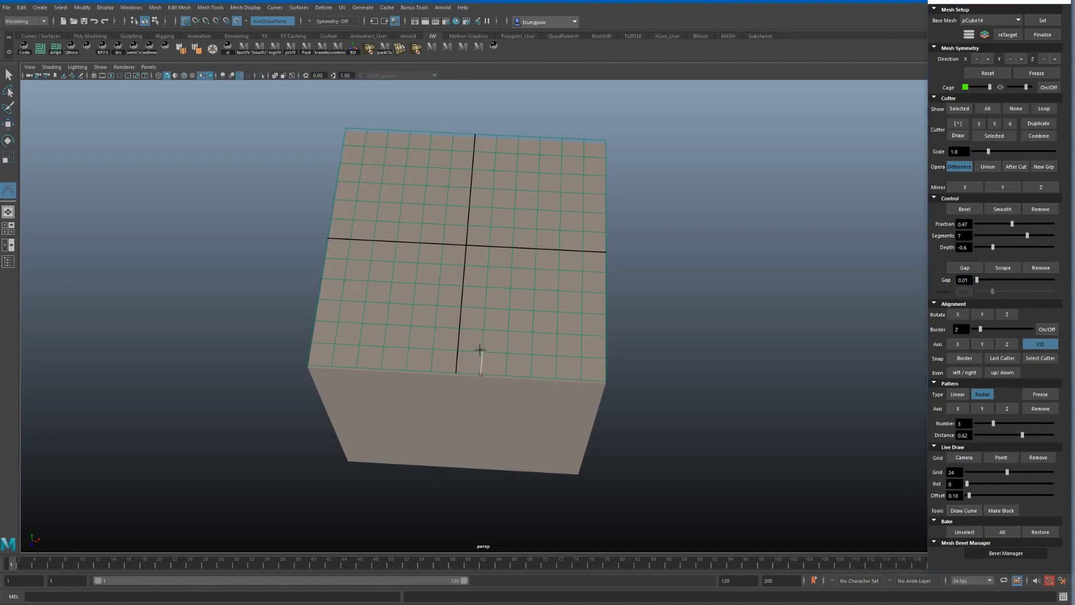
left_click(534, 311)
left_click(582, 290)
key("ctrl+z")
left_click_drag(582, 290, 583, 275)
left_click(583, 193)
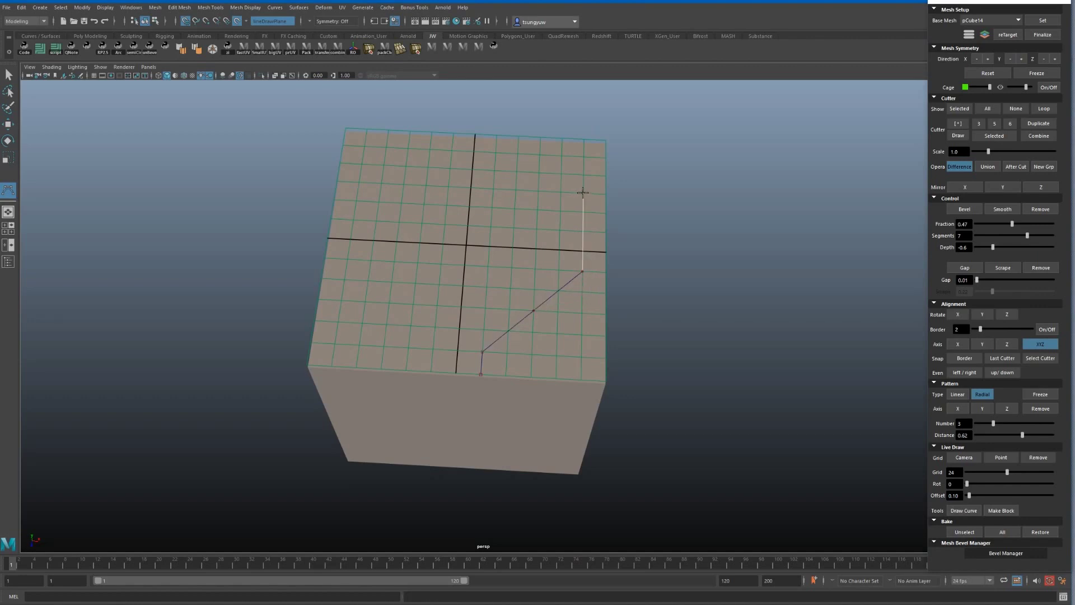
left_click(583, 156)
Step: Close the outline at its start point and make it a cutter block notching the corner
left_click(611, 385)
left_click(481, 375)
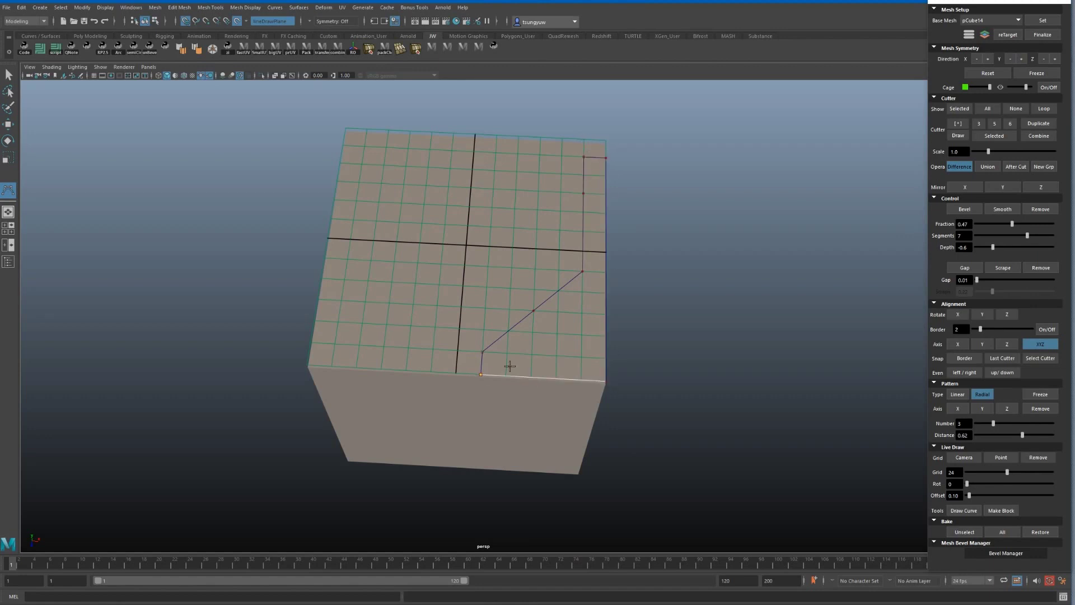
key("Return")
left_click_drag(619, 300, 620, 298, "alt")
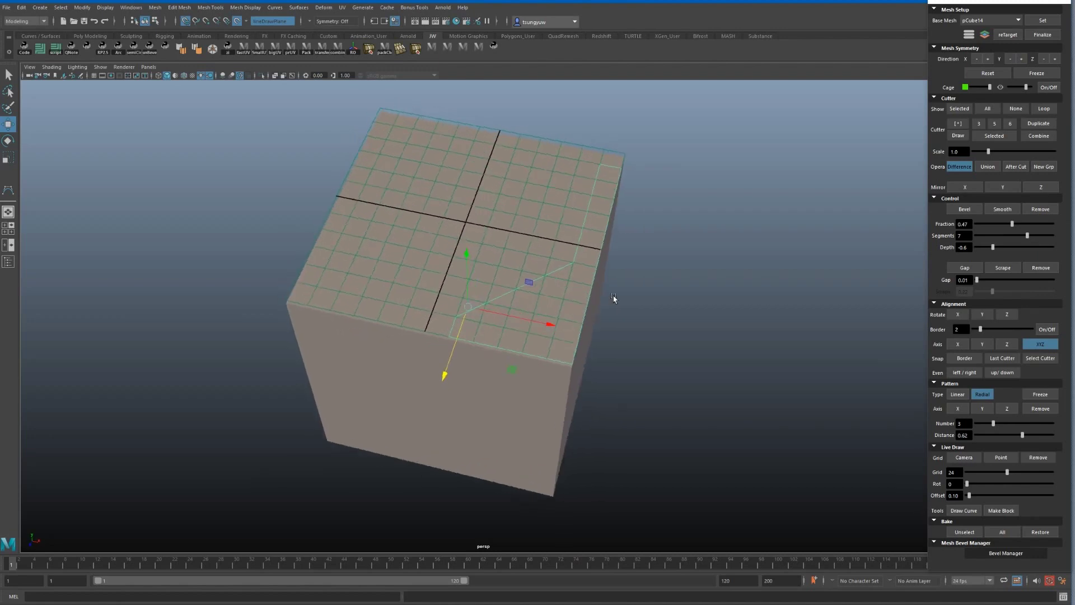
left_click(1001, 510)
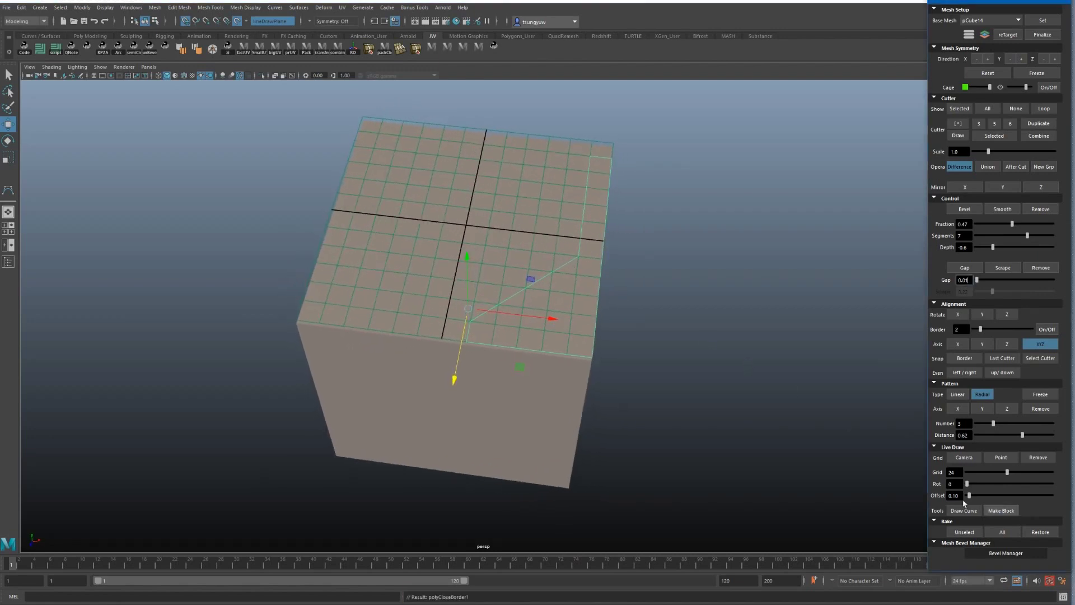
left_click_drag(717, 400, 660, 334, "alt")
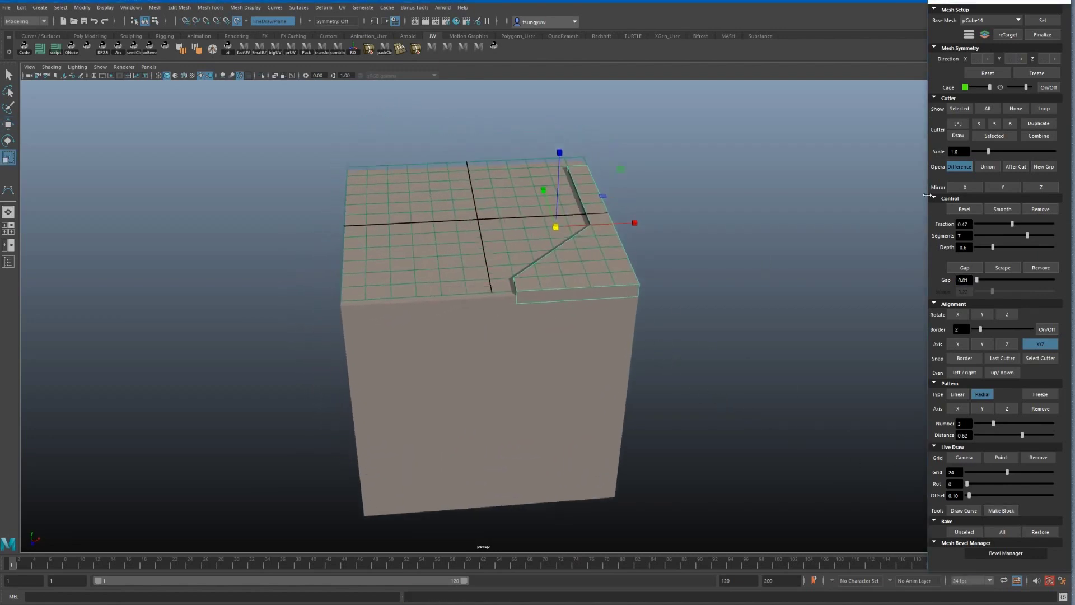
Step: Show the cutter as a transparent ghost and remove the live drawing grid
left_click(998, 140)
left_click_drag(711, 213, 655, 250, "alt")
left_click(1037, 457)
mouse_move(630, 328)
left_mouse_down("alt")
mouse_move(653, 317)
mouse_move(636, 235)
mouse_move(699, 242)
mouse_move(677, 269)
mouse_move(705, 246)
left_mouse_up("alt")
key("w")
Step: Hide and reshow the cutter outline to inspect the finished groove
left_click(699, 242)
left_click(1016, 109)
left_click_drag(722, 207, 756, 231, "alt")
left_click(993, 109)
mouse_move(828, 202)
left_mouse_down("alt")
mouse_move(684, 271)
mouse_move(665, 259)
left_mouse_up("alt")
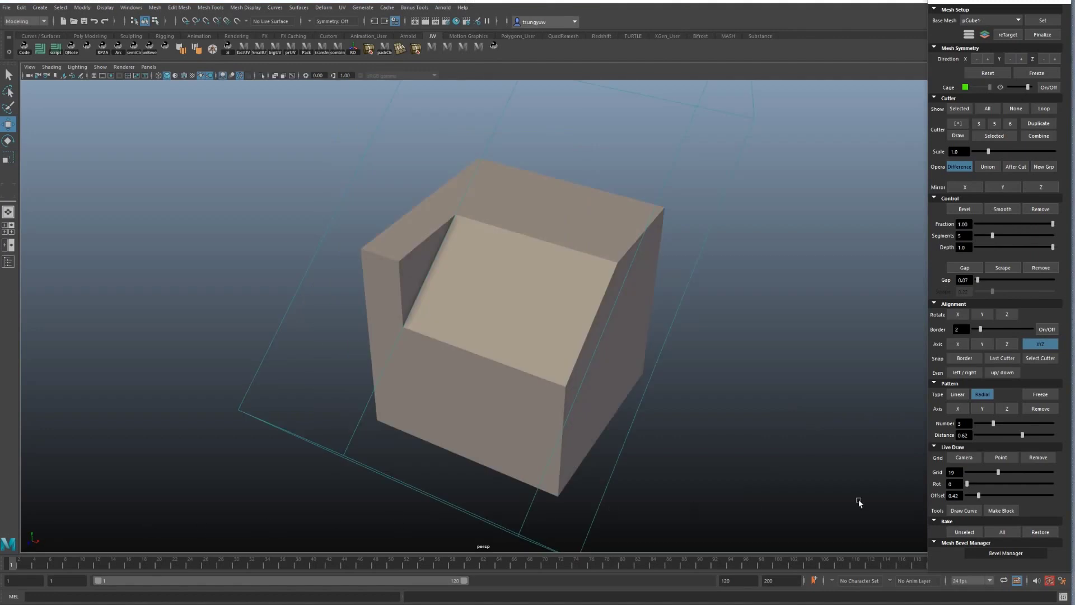
Step: Place a drawing grid on the recessed top face and set it to 33 divisions
left_click(1001, 459)
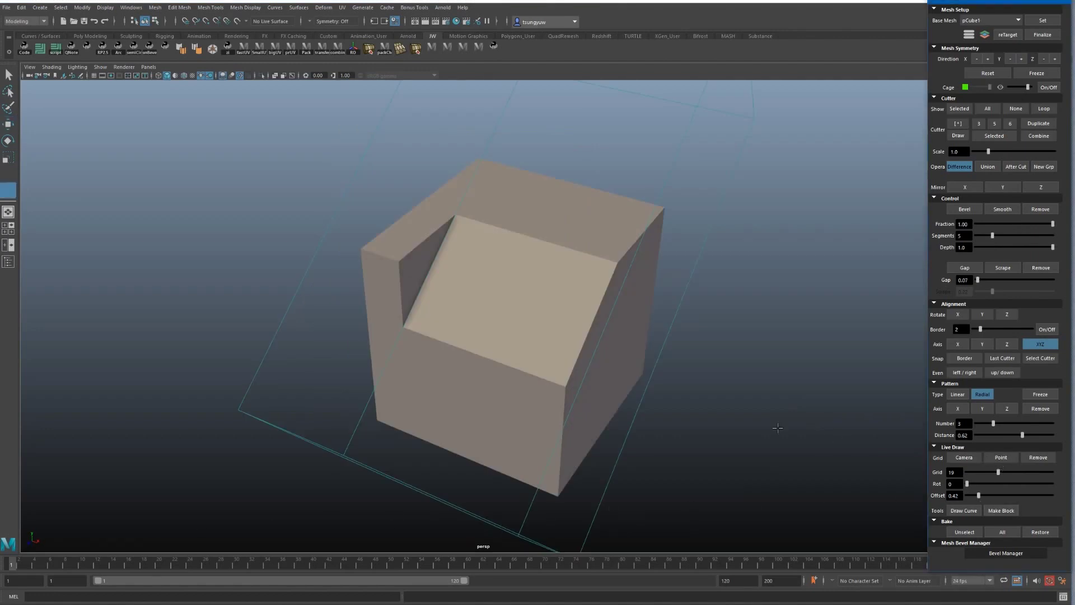
left_click(529, 317)
left_click_drag(551, 337, 648, 371, "alt")
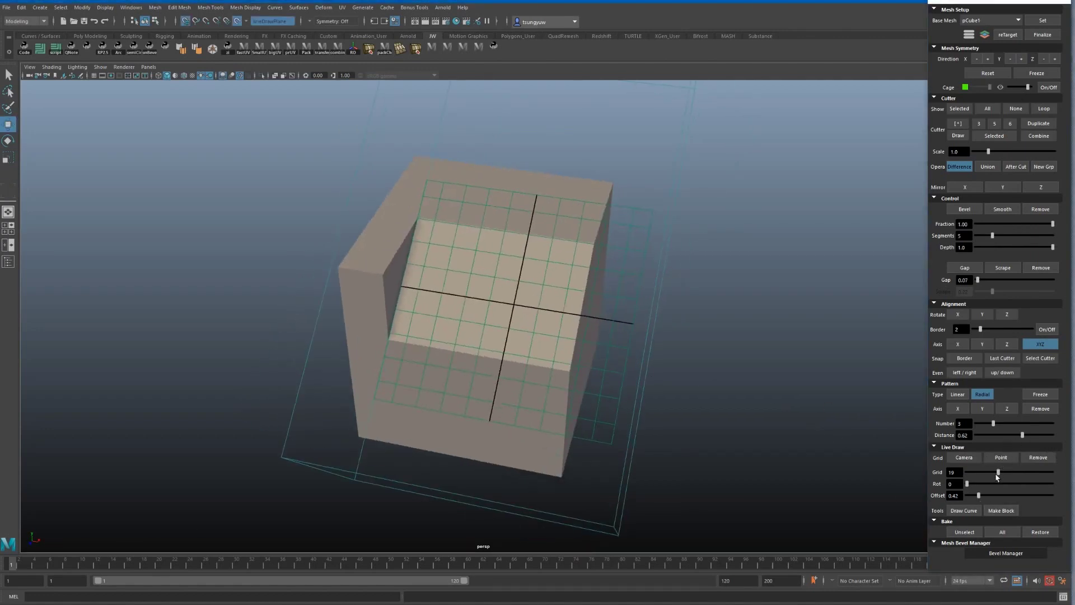
left_click_drag(996, 475, 1023, 473)
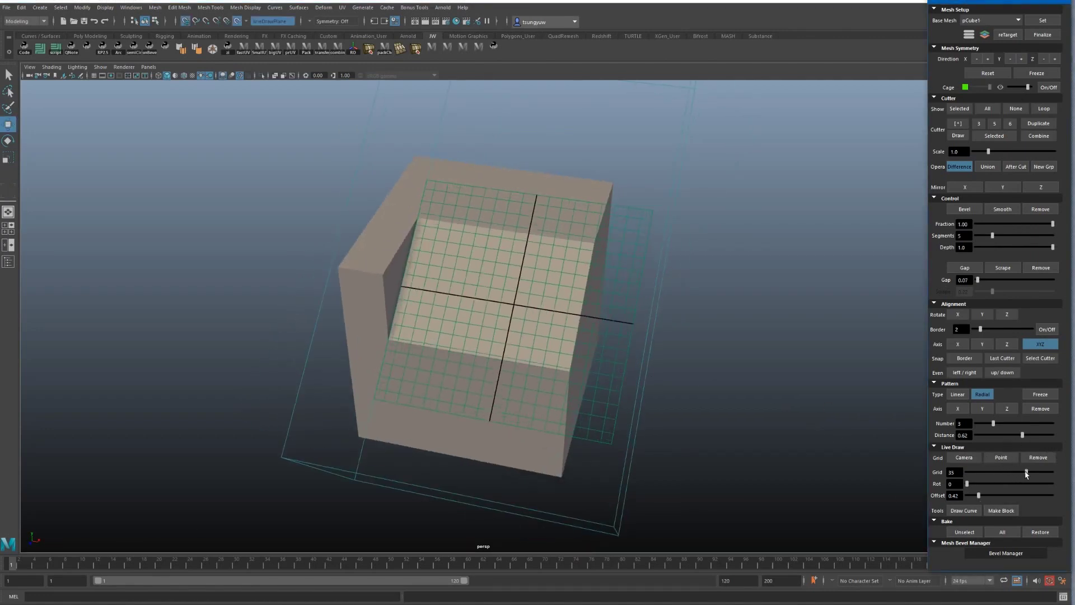
Step: Start a new cutter outline with points near the recess corner
left_click(961, 512)
scroll(416, 226, "up", 3)
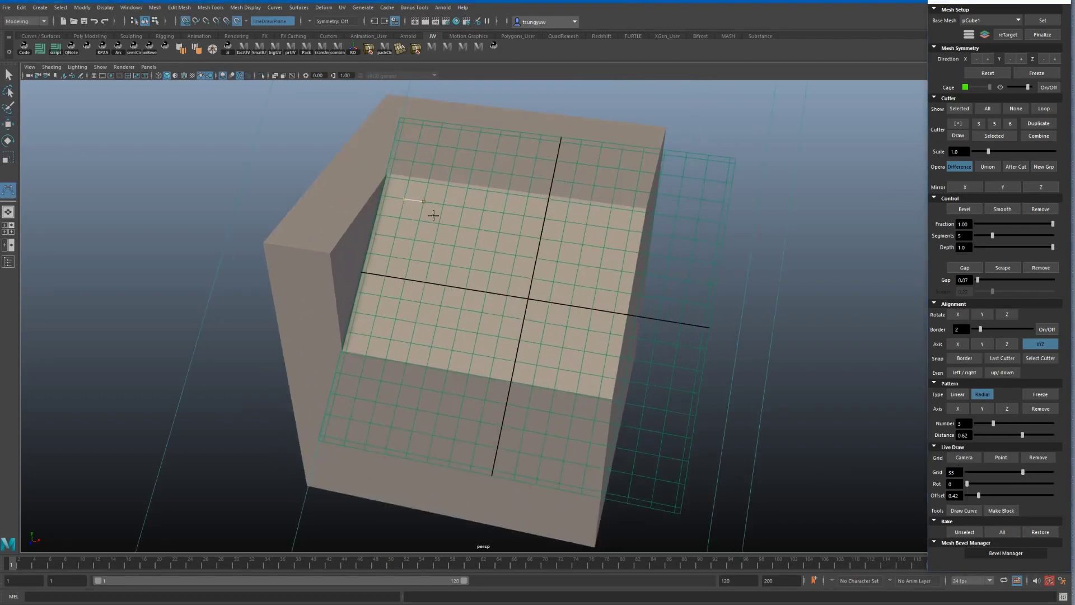
left_click(395, 236)
left_click(381, 296)
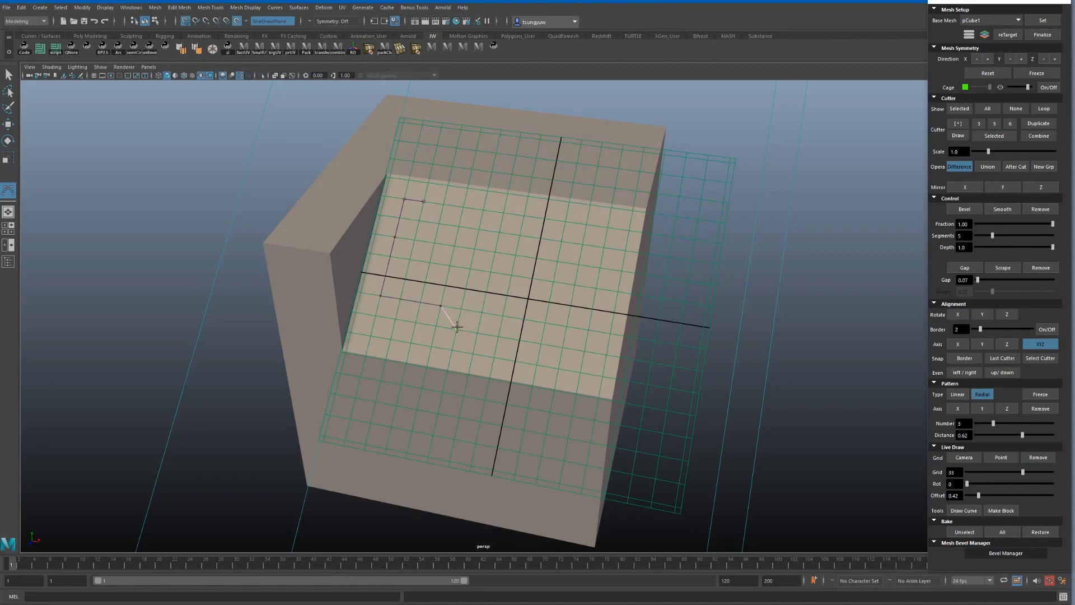
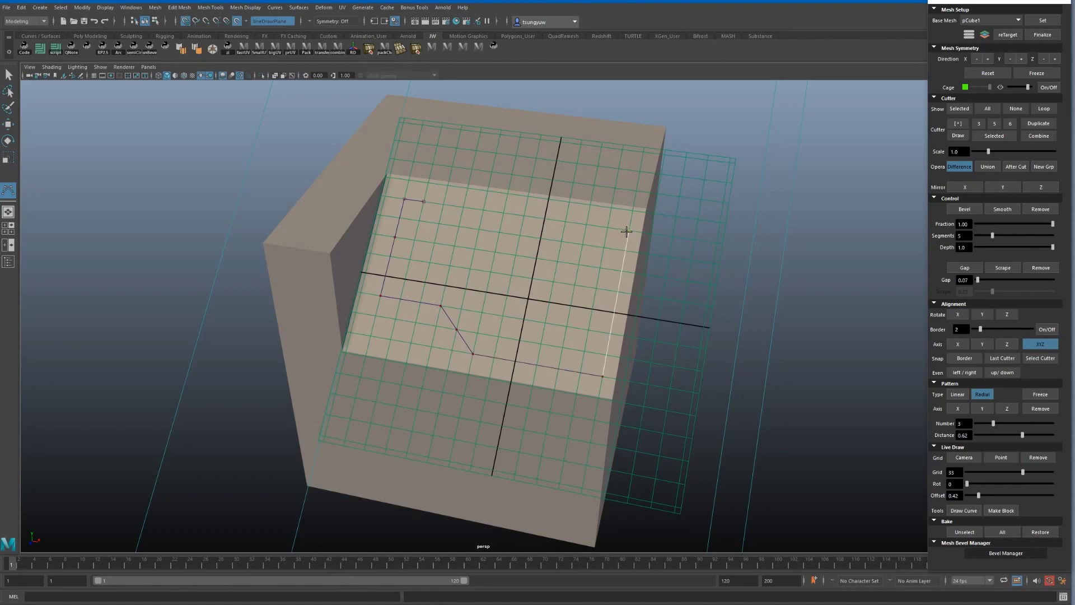
Step: Close the drawn outline into a cutter and cut it into the cube's top as Difference
left_click(430, 192)
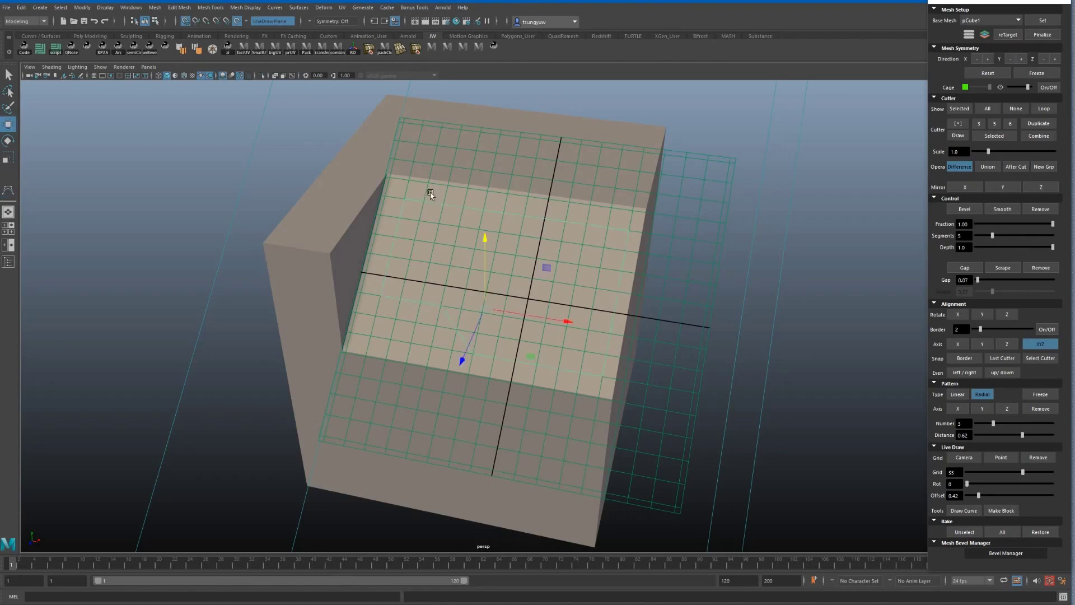
left_click(997, 512)
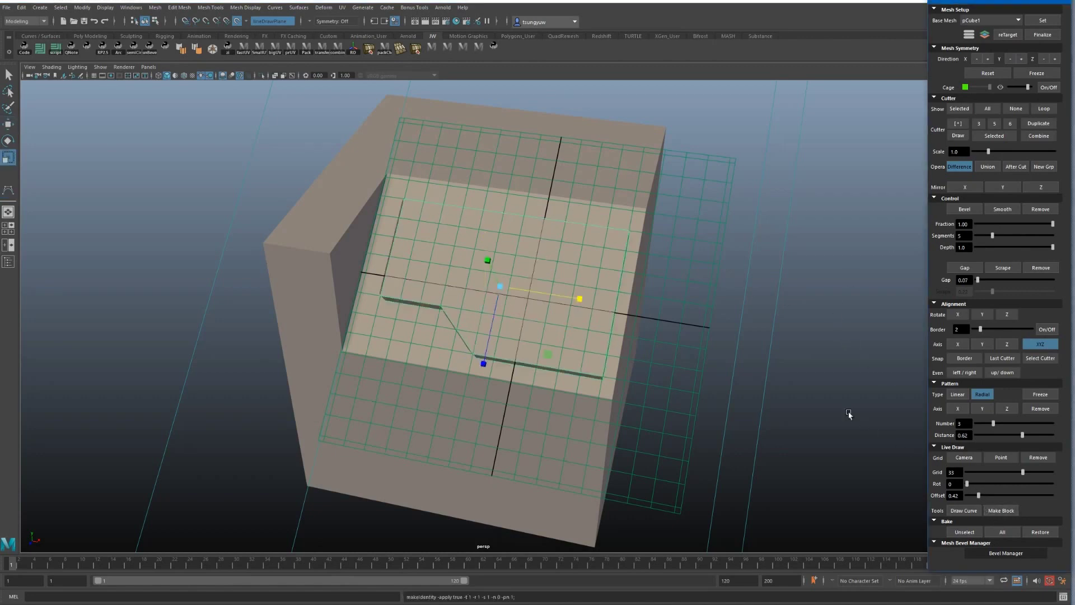
left_click_drag(726, 379, 695, 367, "alt")
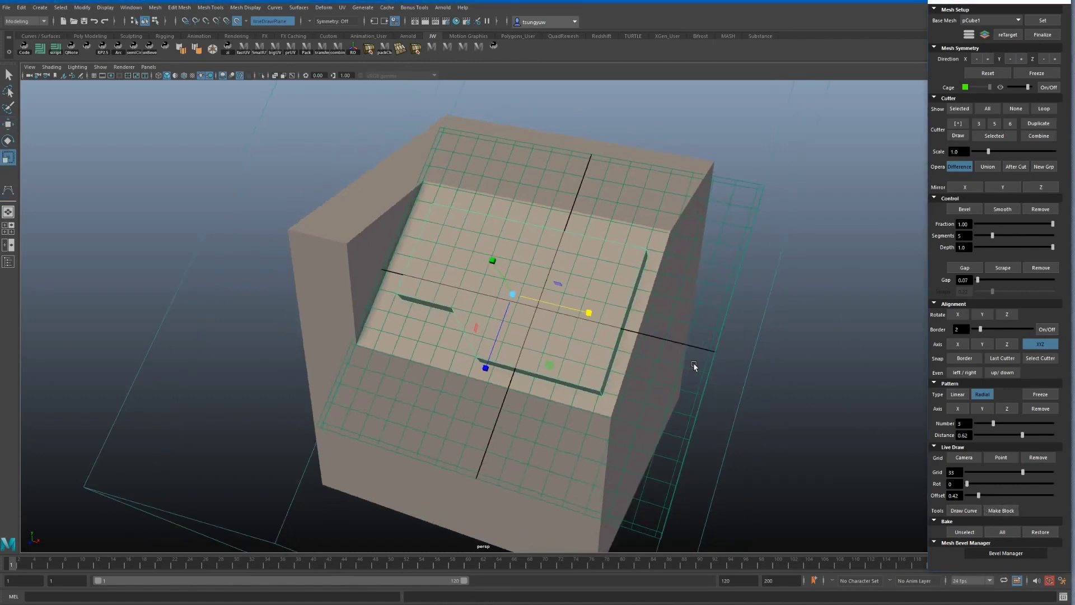
left_click(1002, 137)
Step: Select the cutter's lower-left, top and upper-left edges to prepare for bevelling
left_click_drag(546, 271, 495, 251, "alt")
key("w")
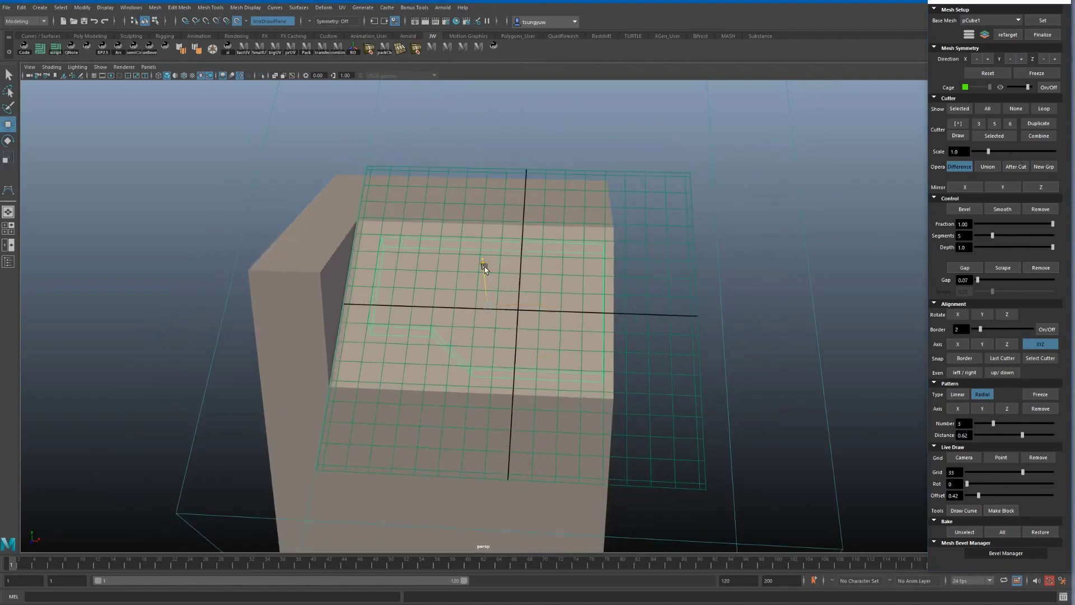
key("r")
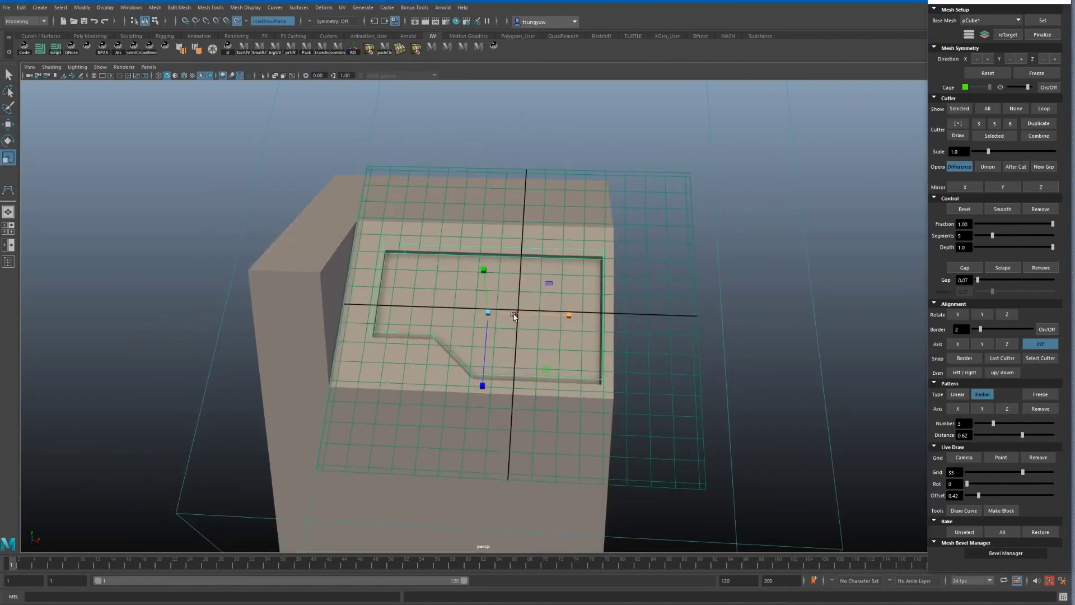
left_click_drag(514, 316, 482, 280, "alt")
right_click_drag(482, 280, 546, 364, "alt")
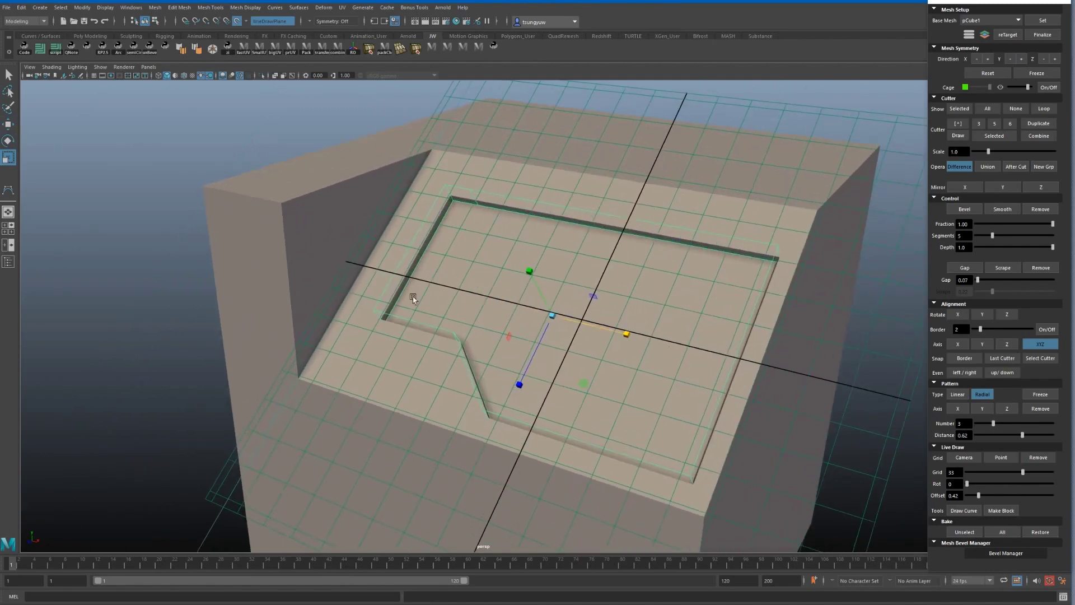
left_click(417, 327)
mouse_move(417, 327)
left_mouse_down("alt")
mouse_move(700, 196)
mouse_move(500, 280)
mouse_move(526, 243)
mouse_move(594, 249)
left_mouse_up("alt")
left_click(717, 196)
left_click(525, 244)
Step: Add the last cutter edge and bevel the groove corners at fraction 0.30 with 13 segments
left_click(525, 250)
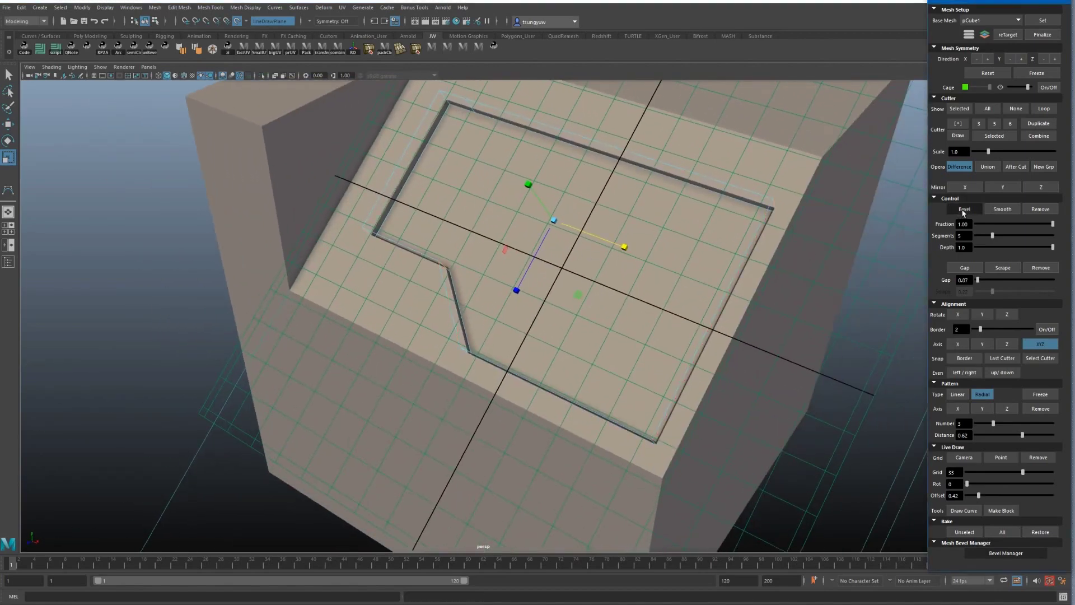
mouse_move(1053, 224)
left_mouse_down()
mouse_move(1014, 224)
mouse_move(1007, 236)
mouse_move(1025, 236)
left_mouse_up()
left_click_drag(707, 291, 743, 284, "alt")
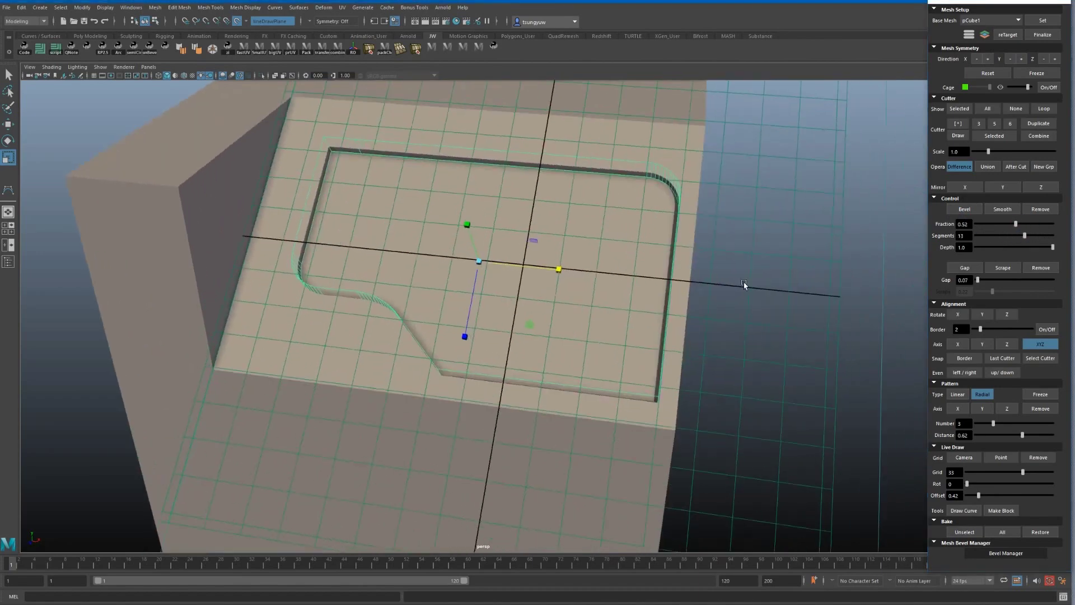
left_click_drag(1016, 225, 999, 225)
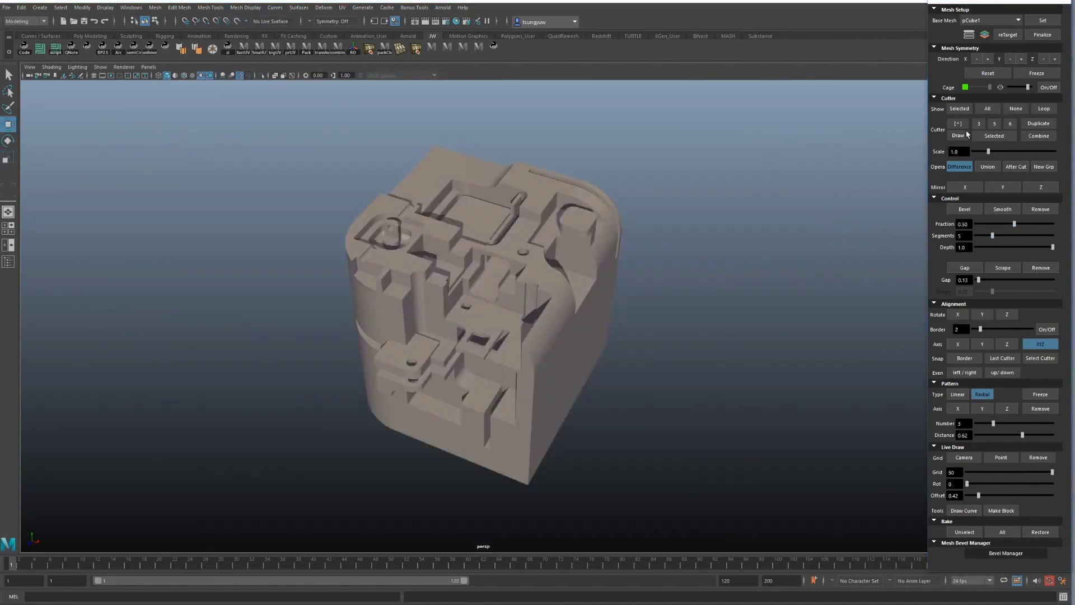
Step: Hide every cutter except the selected one and tumble toward a top-down view
scroll(480, 365, "up", 5)
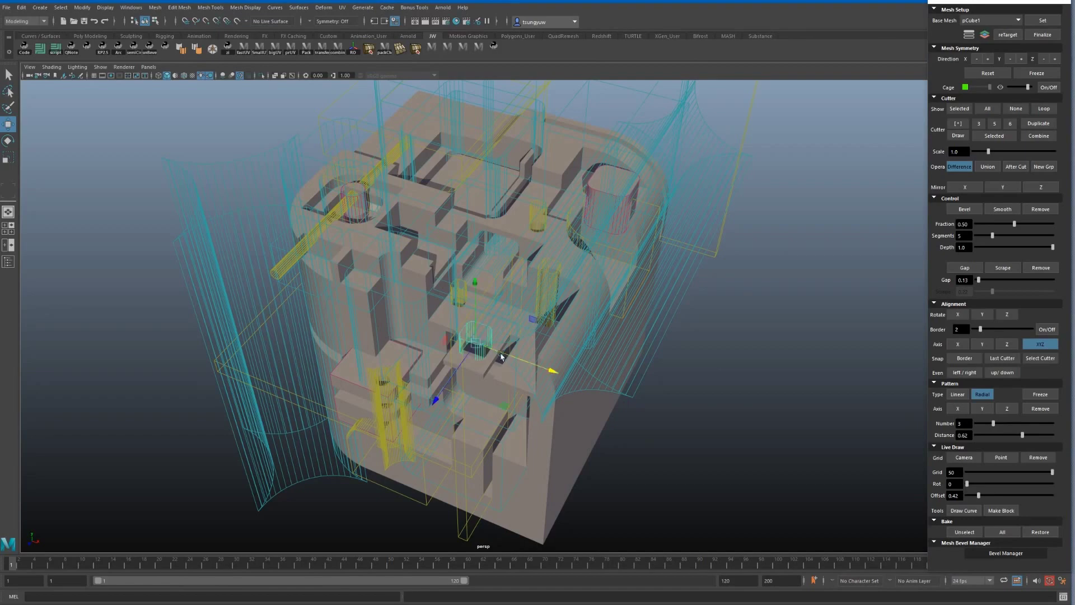
left_click_drag(501, 356, 612, 292, "alt")
left_click(954, 108)
mouse_move(476, 291)
left_mouse_down("alt")
mouse_move(470, 336)
mouse_move(504, 296)
mouse_move(459, 331)
mouse_move(596, 334)
mouse_move(690, 255)
left_mouse_up("alt")
scroll(463, 333, "up", 5)
scroll(459, 331, "down", 5)
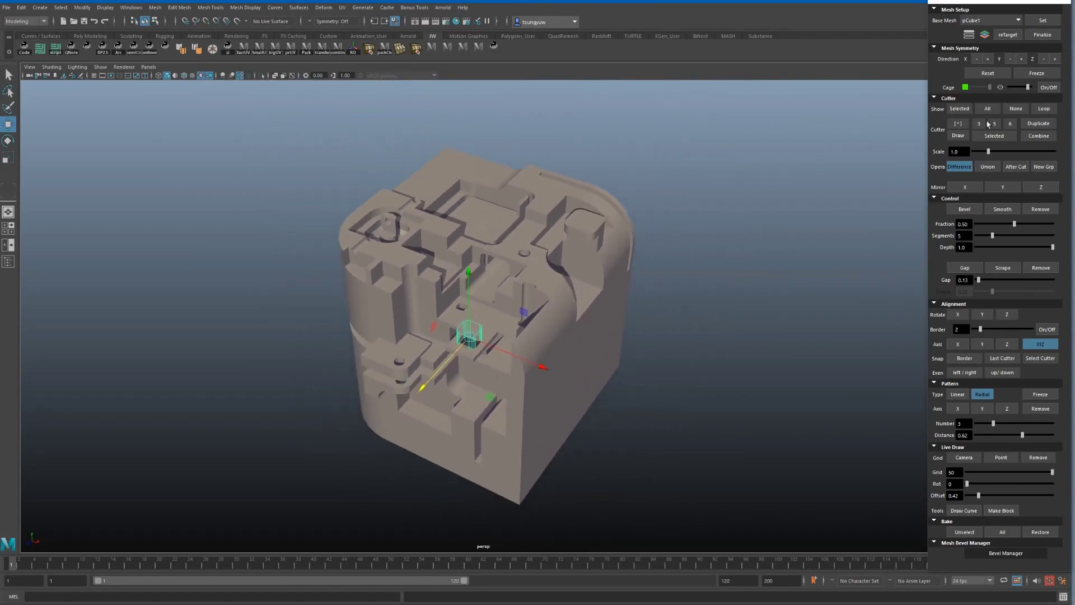
Step: Show all cutters again and unbake the small cylinder cutter
left_click(988, 109)
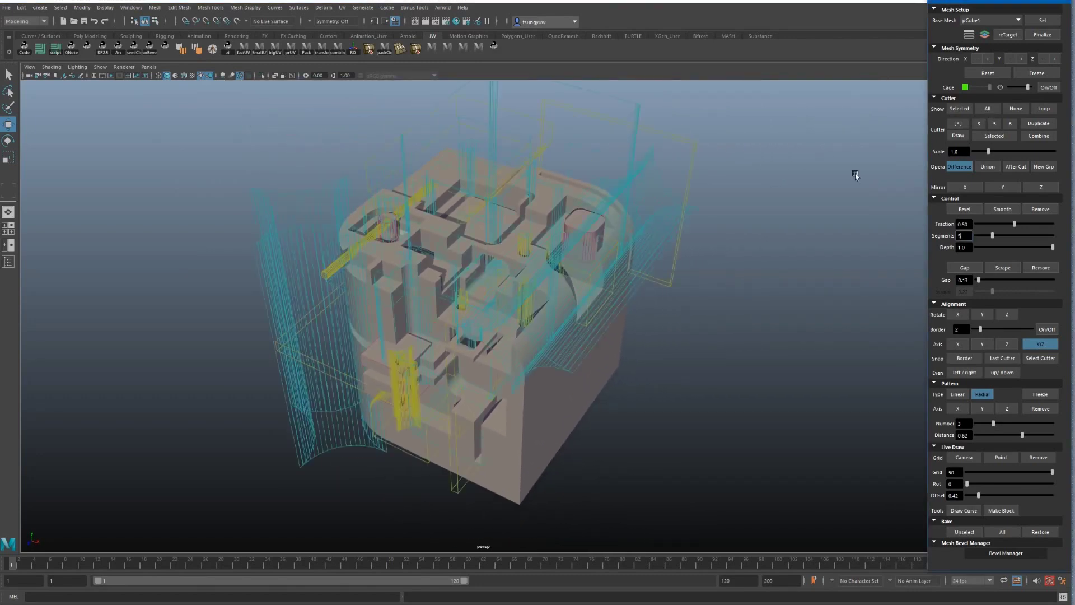
left_click(473, 346)
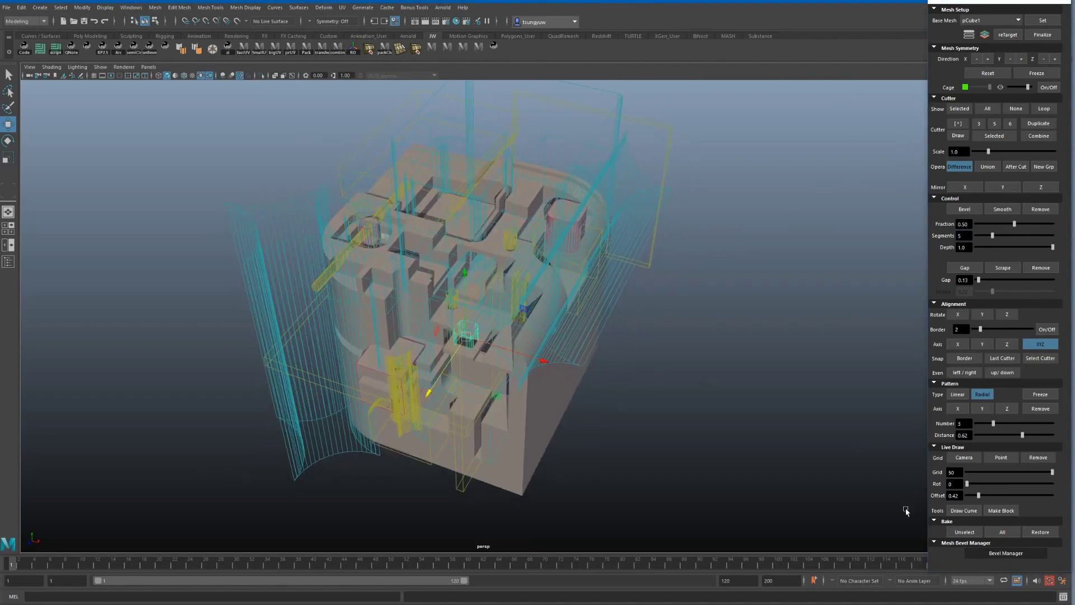
left_click(969, 532)
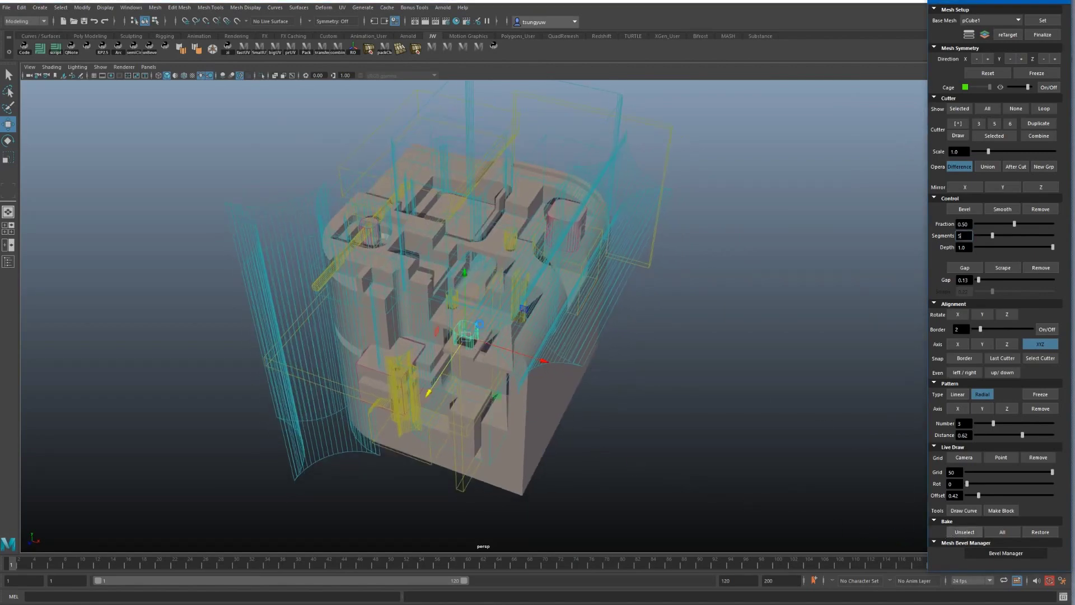
Step: Enlarge the cylinder cutter and shift it slightly sideways
right_click_drag(473, 325, 452, 365, "alt")
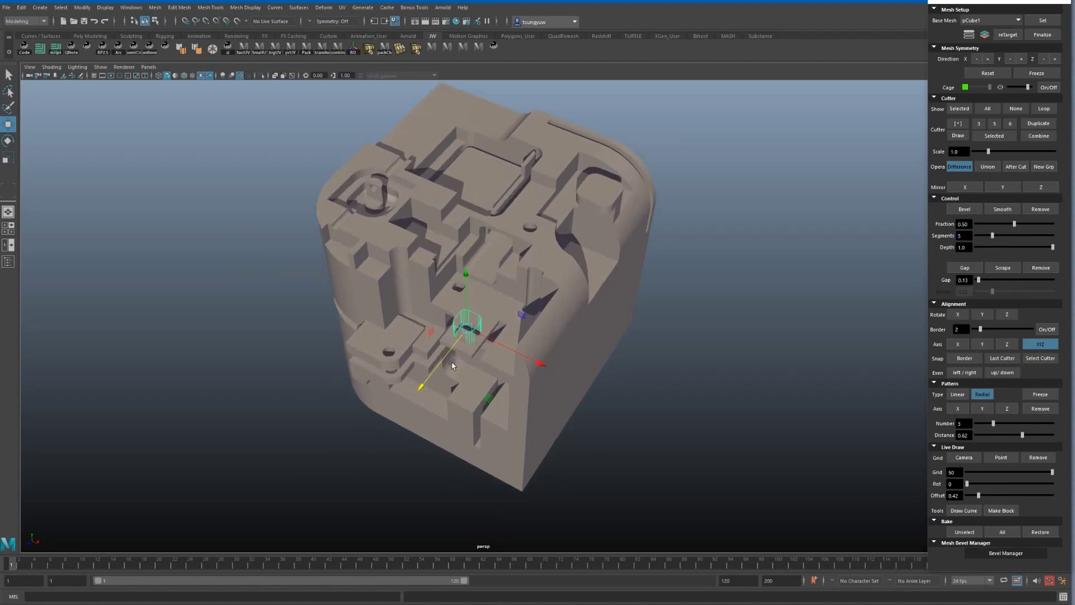
left_click_drag(466, 336, 436, 350)
key("r")
mouse_move(442, 336)
left_mouse_down()
mouse_move(454, 311)
mouse_move(518, 322)
left_mouse_up()
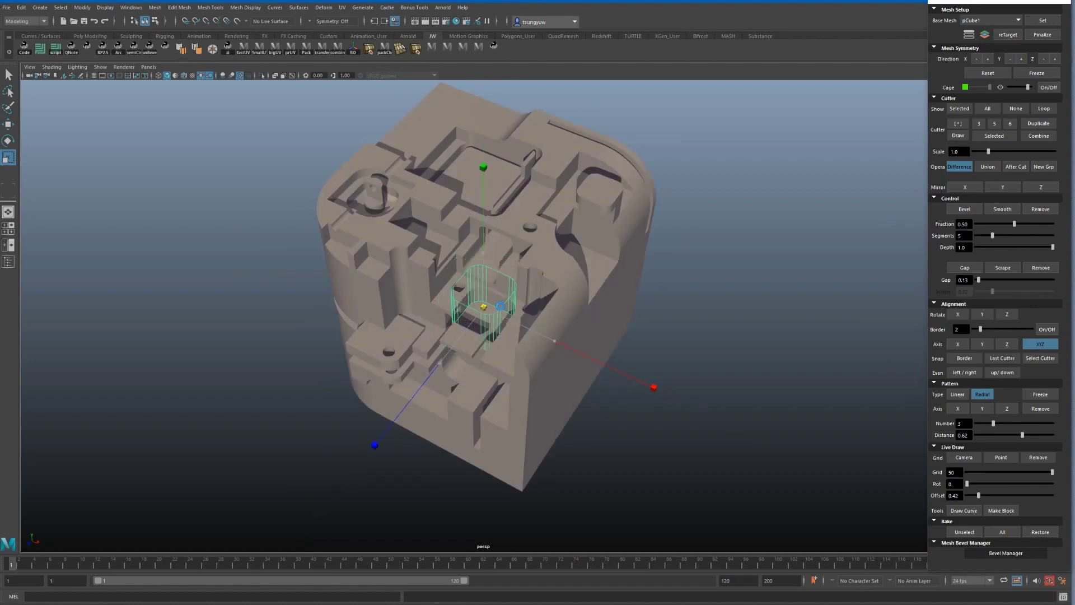
key("w")
left_click_drag(500, 315, 507, 319)
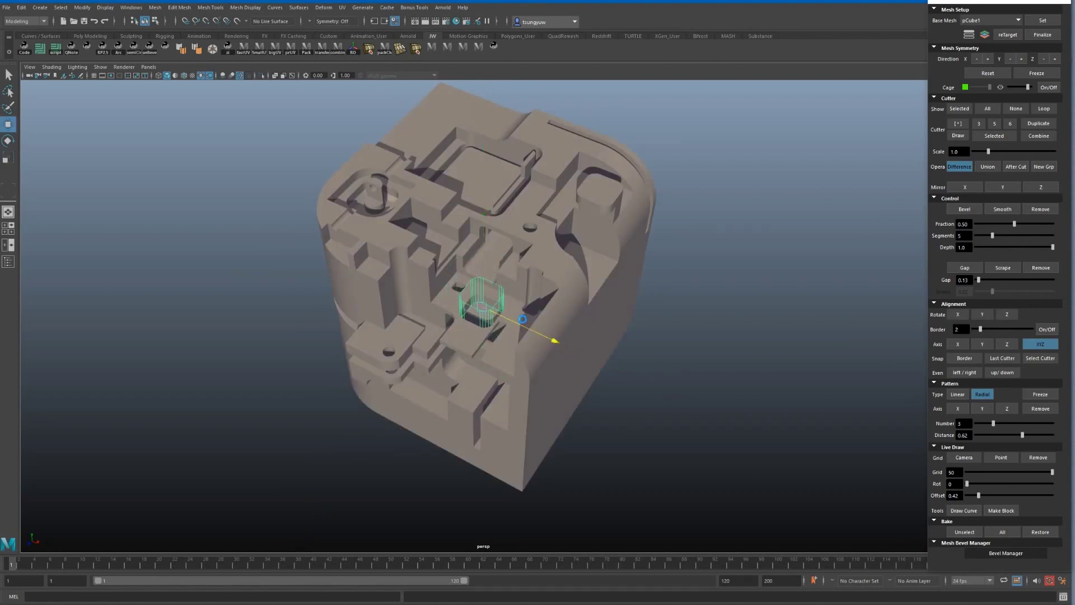
Step: Place a cube cutter on the block's left side, then Bake All and Restore
left_click(952, 122)
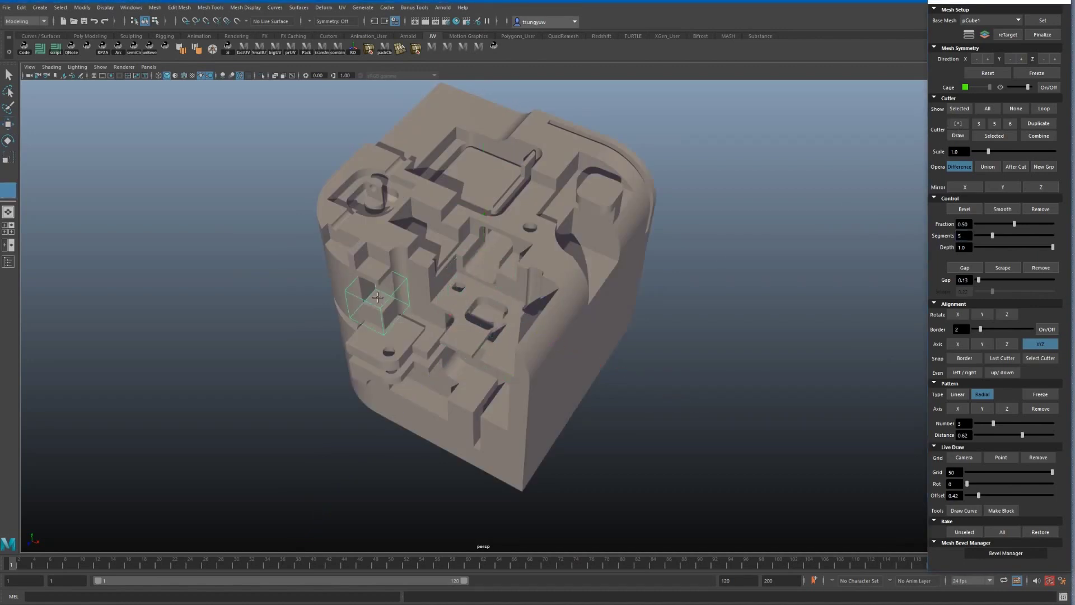
left_click(382, 305)
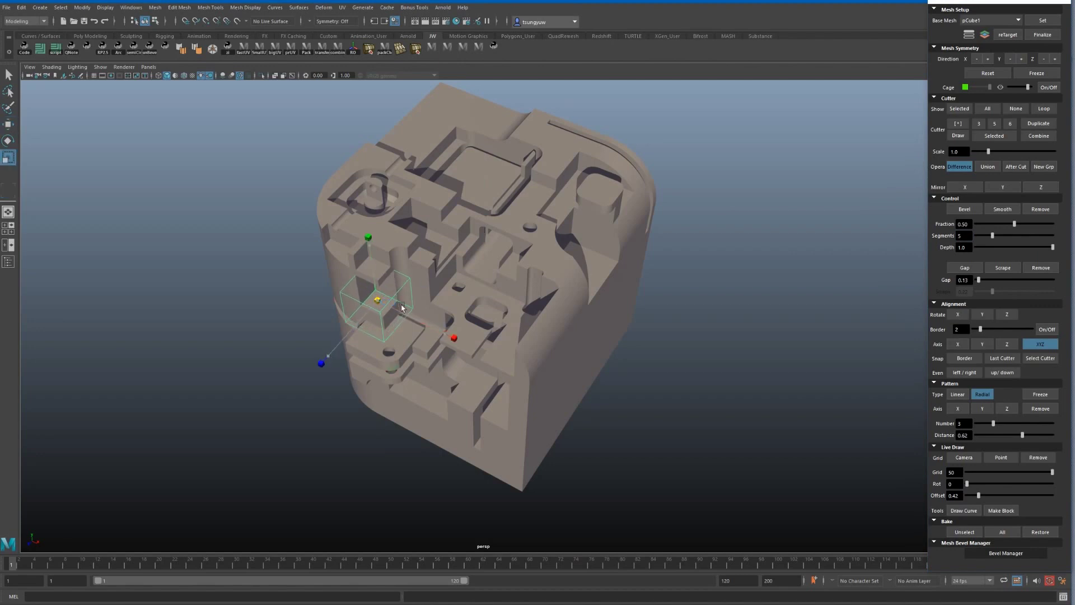
mouse_move(399, 308)
left_mouse_down("alt")
mouse_move(427, 289)
mouse_move(444, 308)
left_mouse_up("alt")
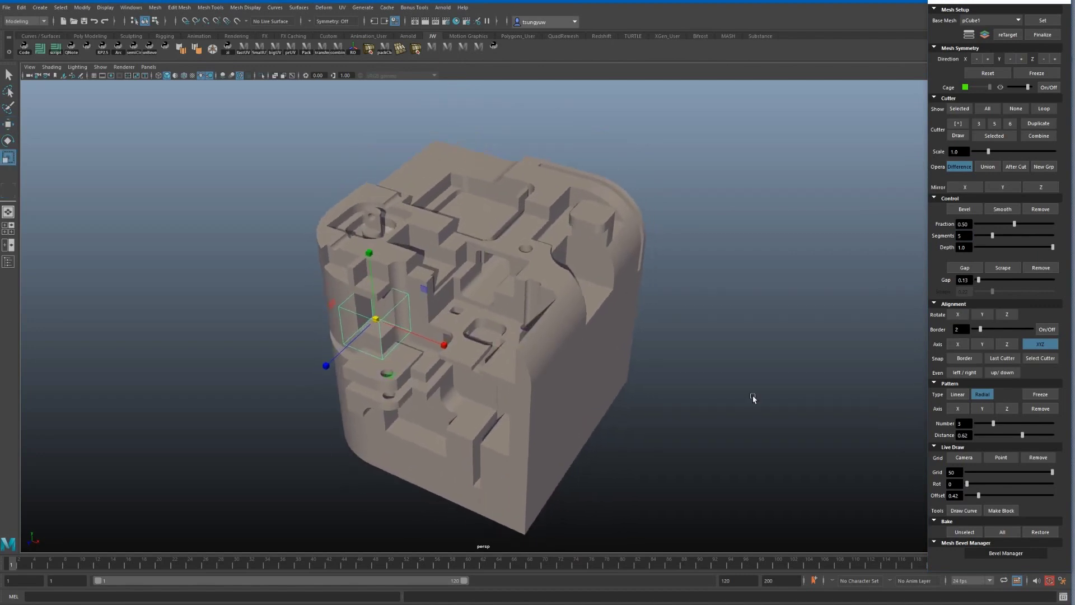
left_click(997, 533)
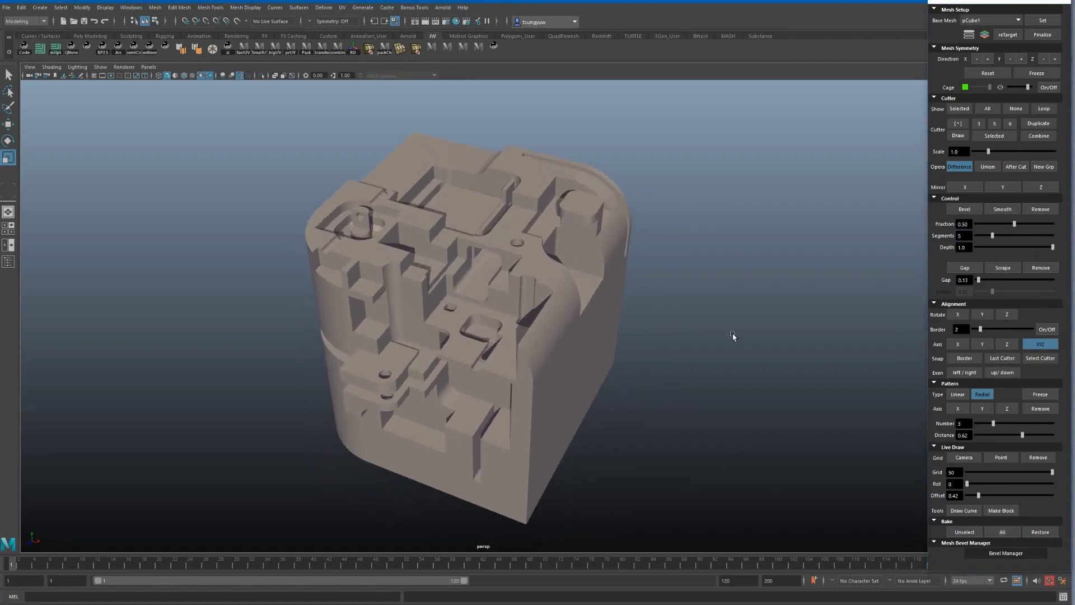
left_click(1051, 538)
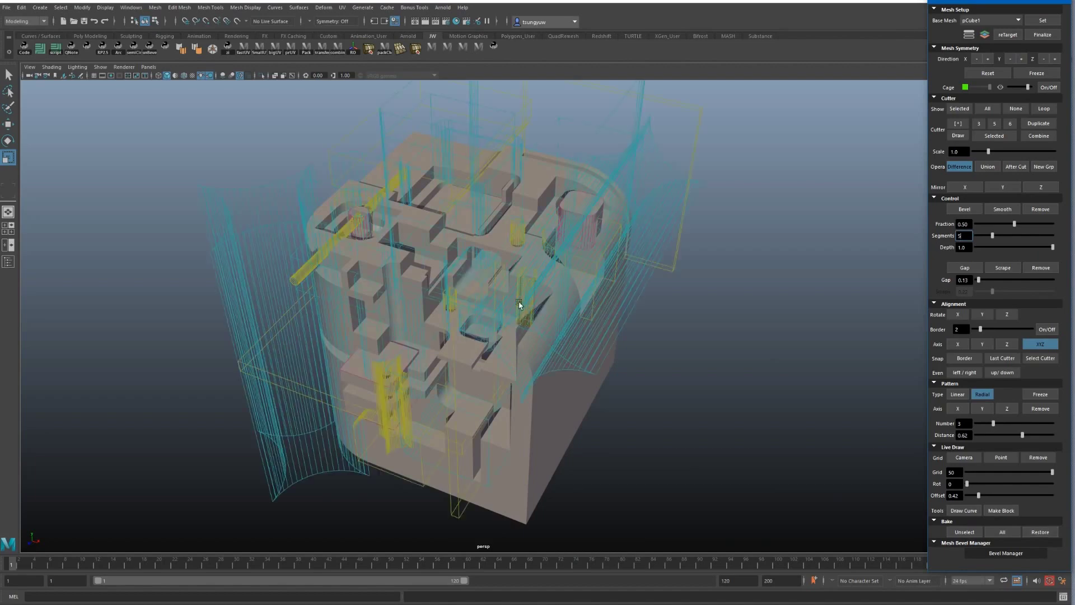
Step: Make the long yellow rod cutter shorter and much thicker, then hide all cutters
mouse_move(519, 304)
left_mouse_down("alt")
mouse_move(523, 295)
mouse_move(341, 279)
mouse_move(540, 316)
left_mouse_up("alt")
left_click(313, 272)
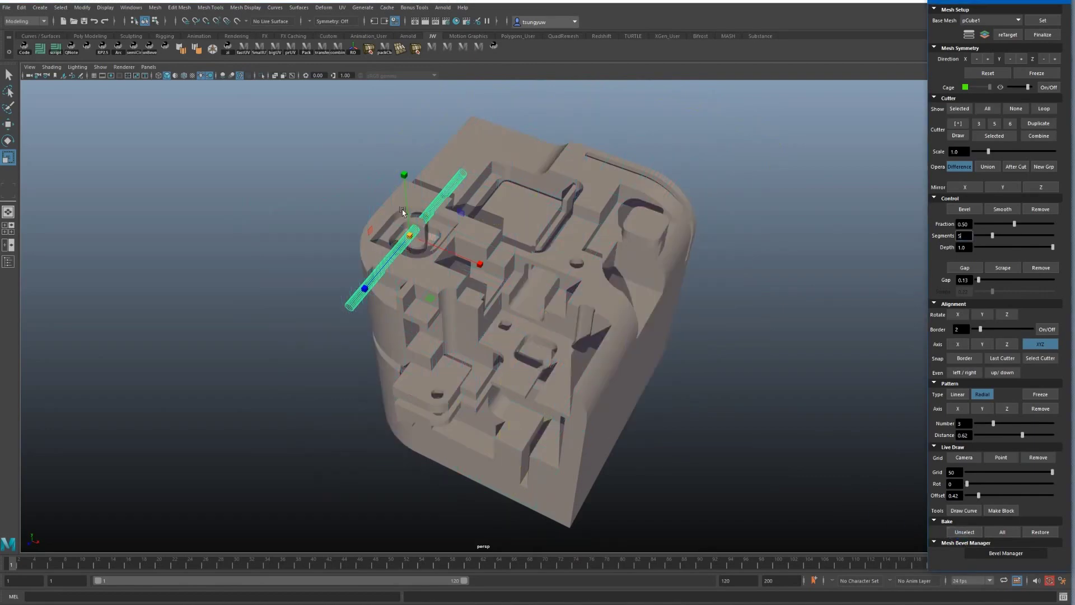
scroll(392, 224, "up", 5)
left_click_drag(369, 229, 368, 213)
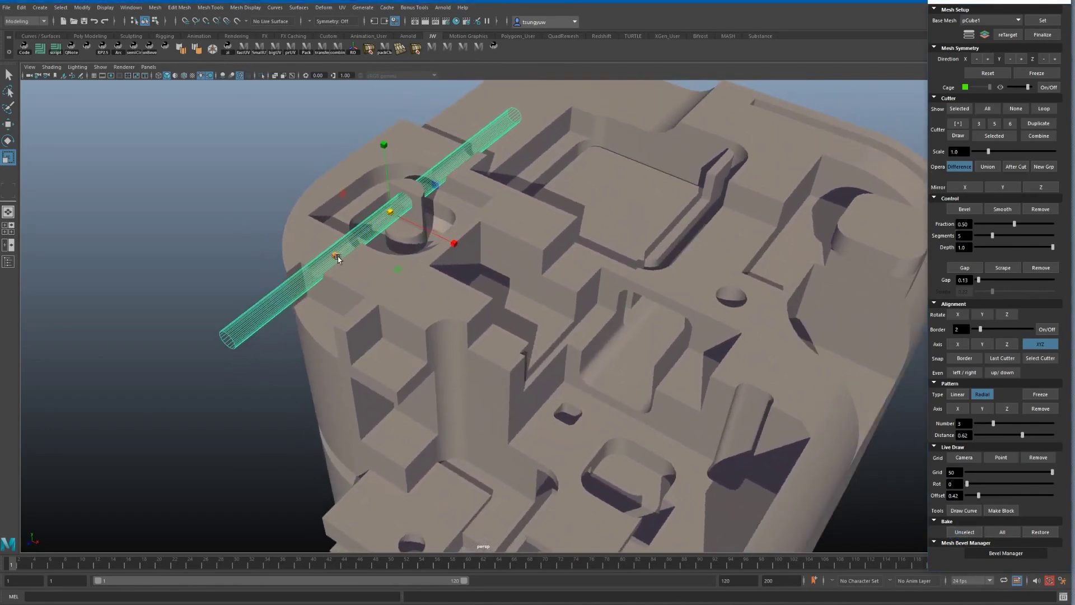
mouse_move(344, 255)
left_mouse_down()
mouse_move(182, 308)
mouse_move(507, 234)
mouse_move(476, 252)
mouse_move(454, 234)
mouse_move(487, 246)
left_mouse_up()
key("w")
left_click(1016, 109)
mouse_move(649, 252)
left_mouse_down("alt")
mouse_move(643, 267)
mouse_move(659, 254)
mouse_move(655, 243)
mouse_move(646, 293)
mouse_move(629, 293)
left_mouse_up("alt")
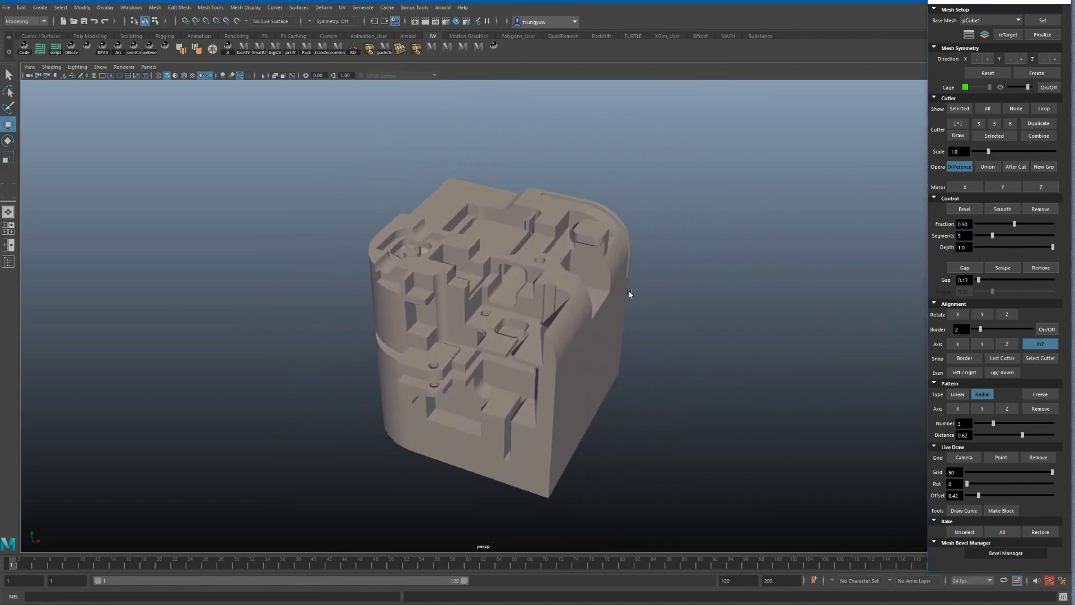
Step: Restore the cutters and unbake the slab cutter along the rounded edge
left_click(1040, 532)
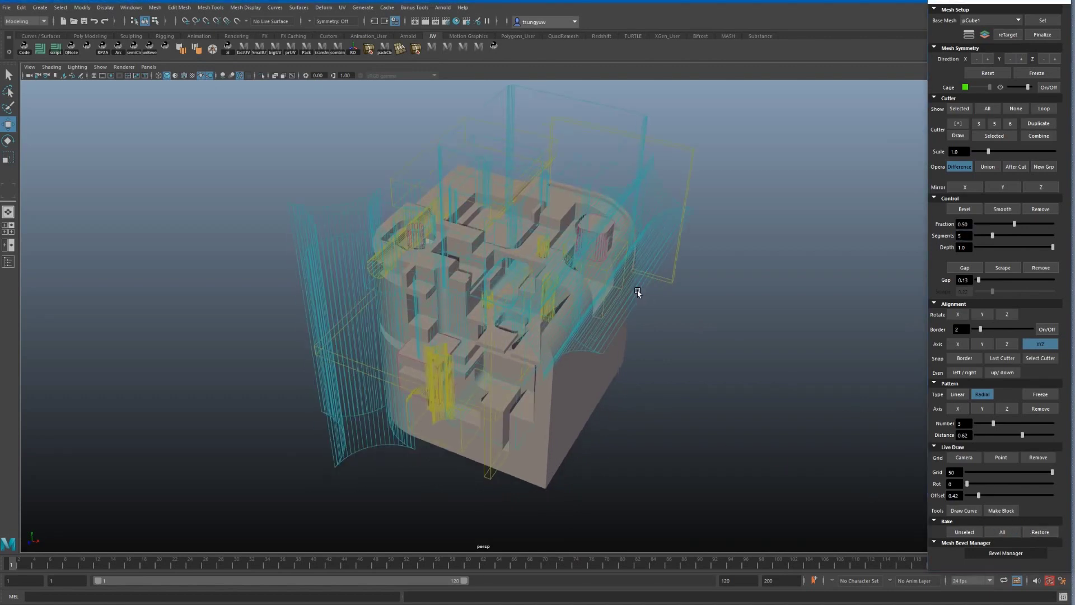
left_click_drag(634, 293, 521, 267, "alt")
scroll(640, 177, "up", 5)
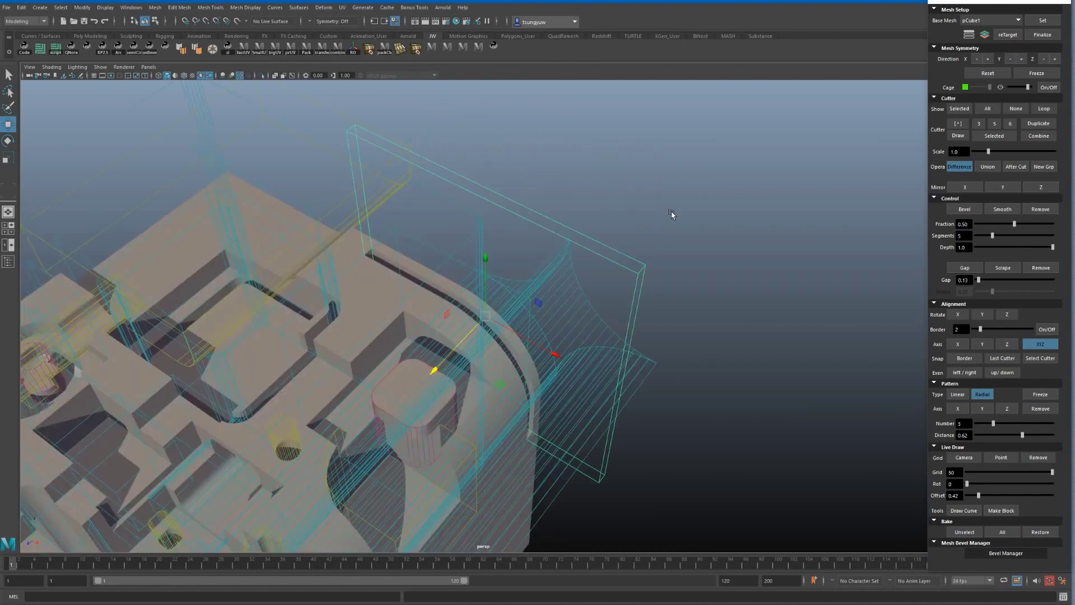
mouse_move(672, 216)
left_mouse_down("alt")
mouse_move(590, 267)
mouse_move(644, 266)
mouse_move(818, 418)
left_mouse_up("alt")
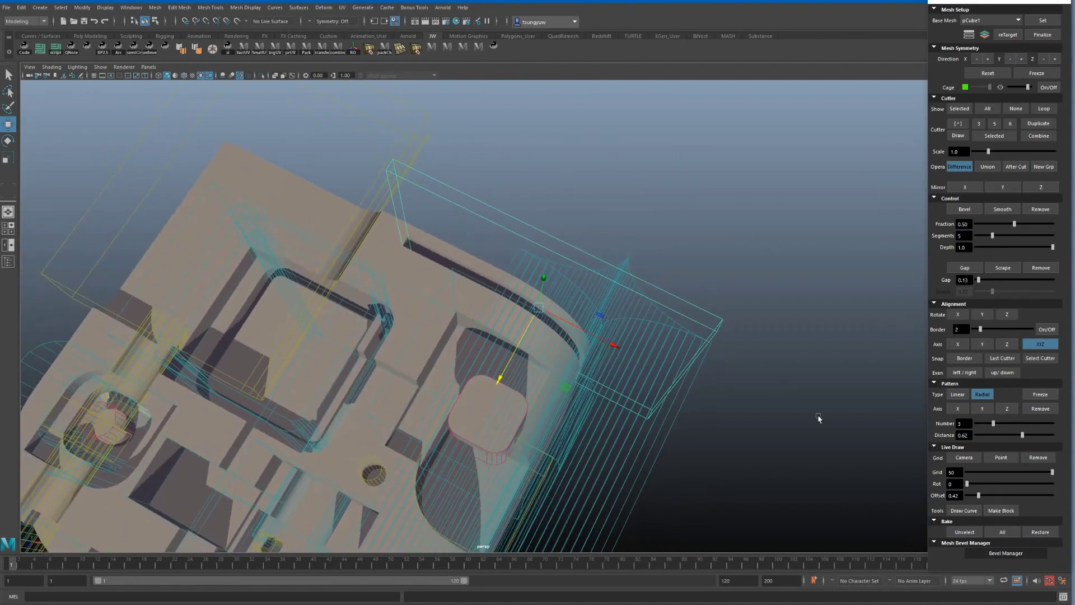
left_click(973, 535)
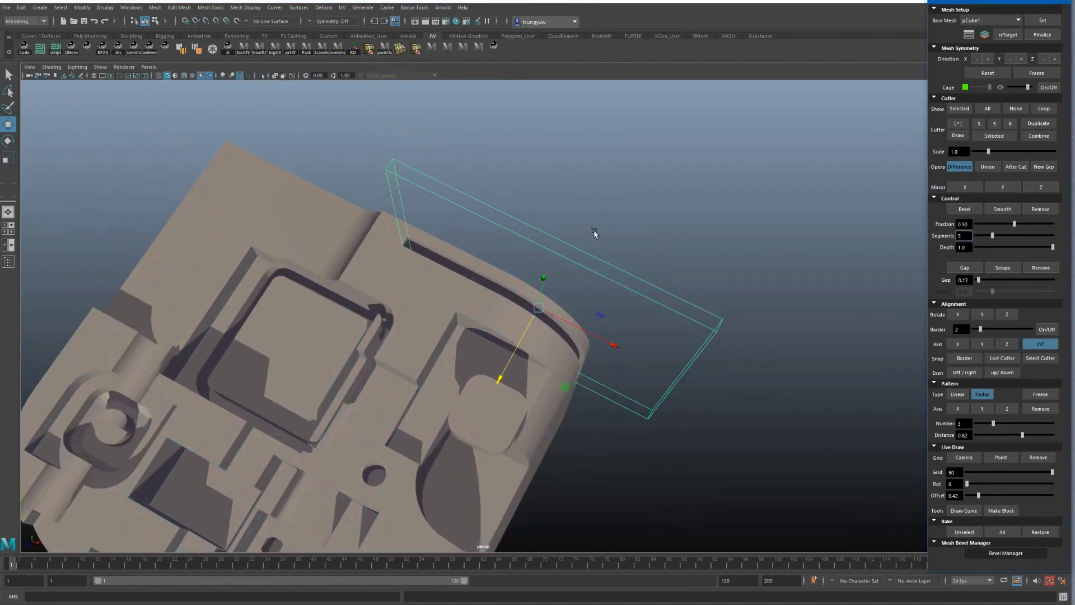
Step: Bevel the slab cutter with fraction raised to about 0.64, then hide it
left_click_drag(588, 230, 539, 240, "alt")
left_click(965, 209)
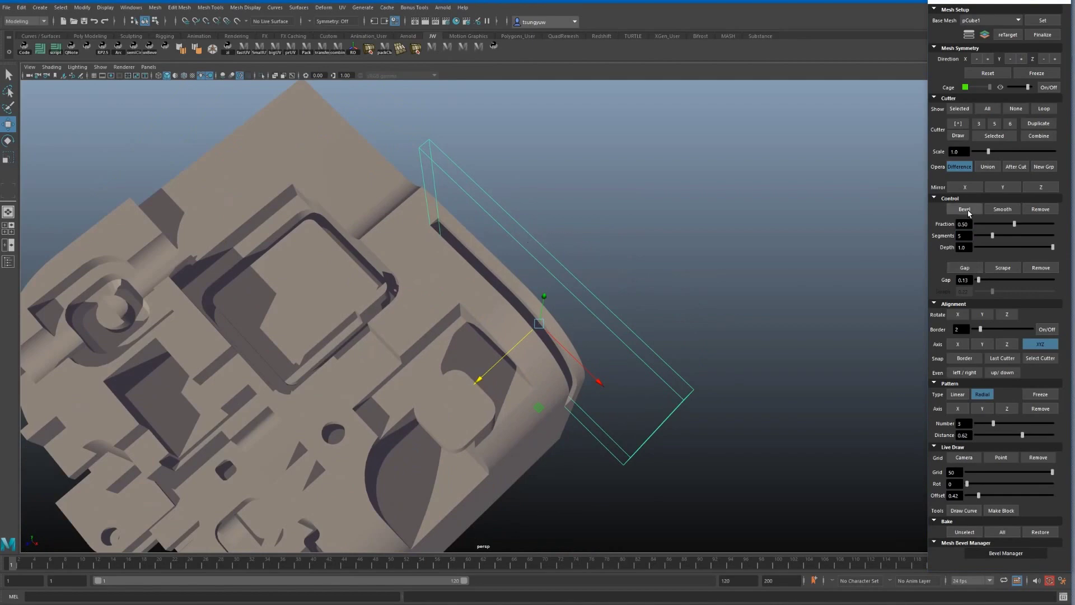
left_click_drag(652, 264, 905, 256, "alt")
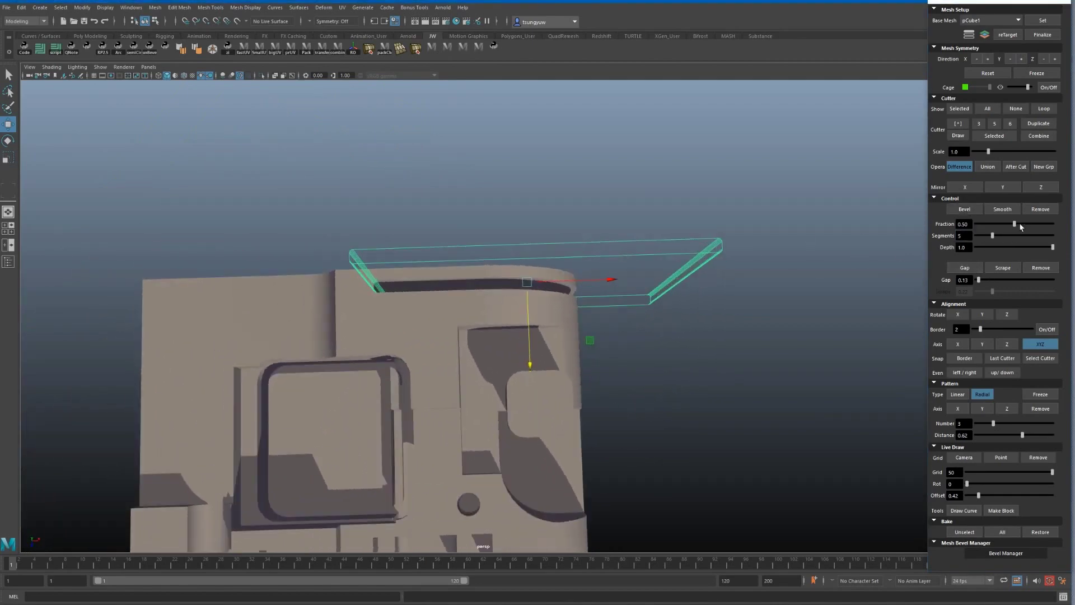
left_click_drag(1021, 226, 1029, 223)
mouse_move(812, 253)
left_mouse_down("alt")
mouse_move(655, 250)
mouse_move(713, 258)
mouse_move(682, 279)
mouse_move(635, 237)
mouse_move(701, 278)
mouse_move(641, 199)
mouse_move(629, 280)
mouse_move(619, 276)
mouse_move(691, 343)
left_mouse_up("alt")
left_click(1000, 124)
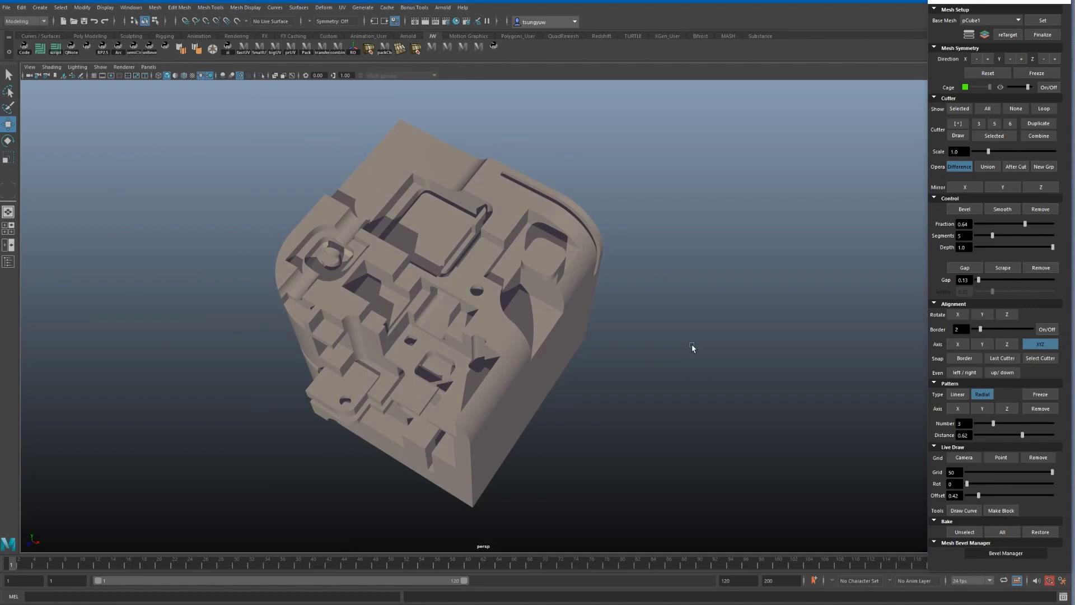
Step: Restore the baked cutters onto the cube and open the speedCut Bevel Manager
left_click(1002, 534)
left_click(1035, 532)
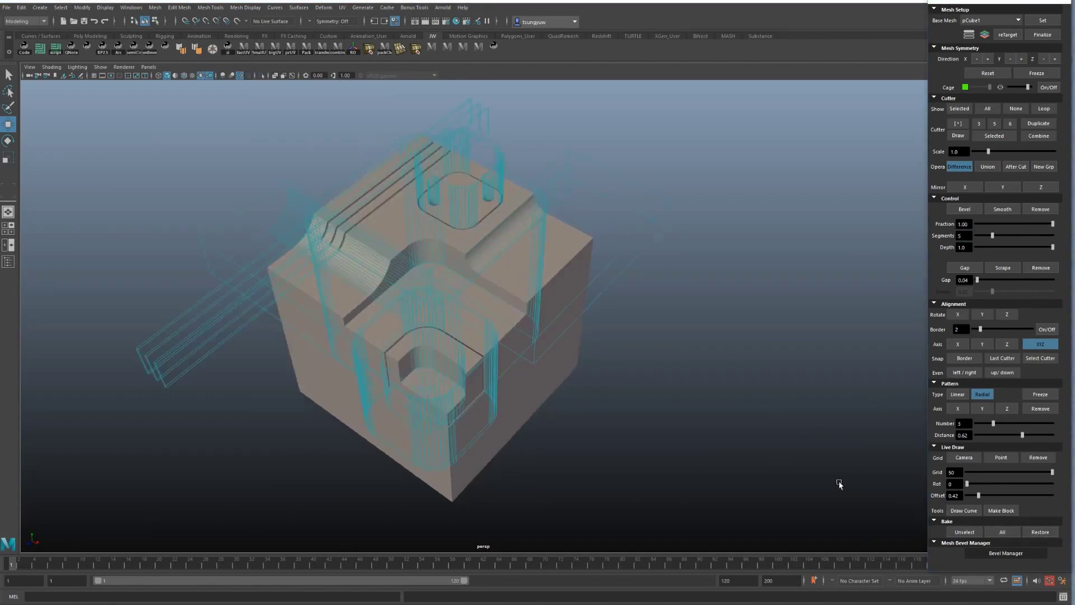
left_click(1006, 553)
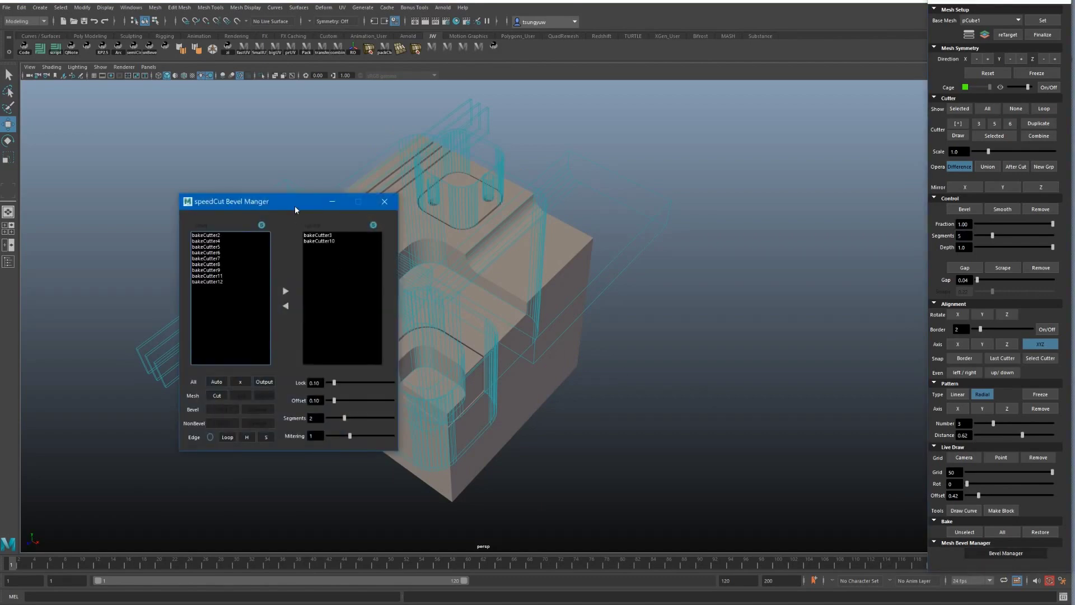
Step: Move the Bevel Manager aside and inspect bakeCutter2, 3 and 10 by toggling group visibility
left_click_drag(292, 212, 775, 129)
left_click(710, 168)
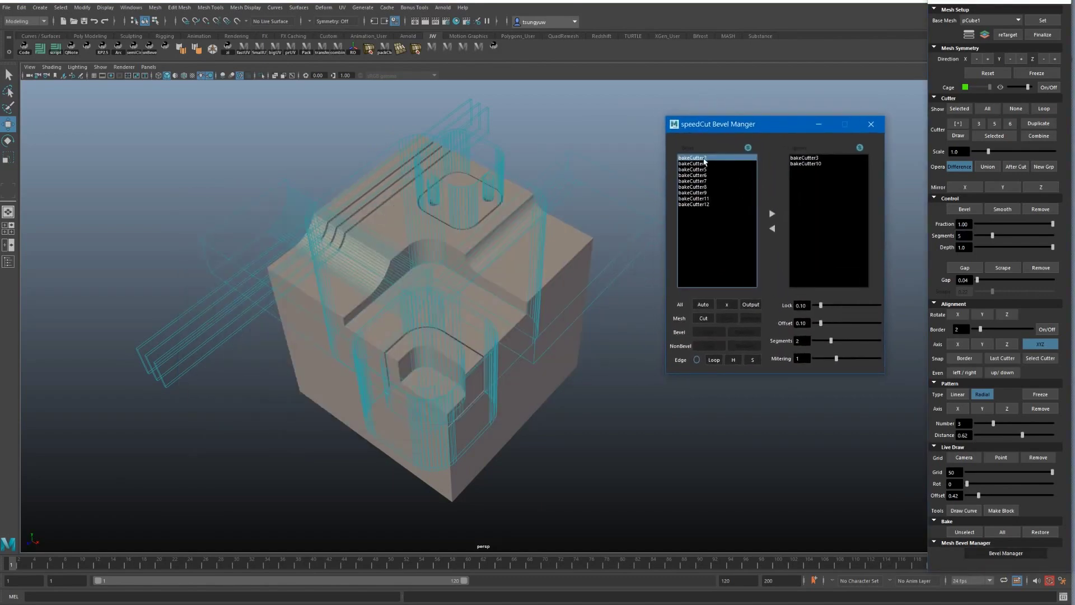
left_click(748, 147)
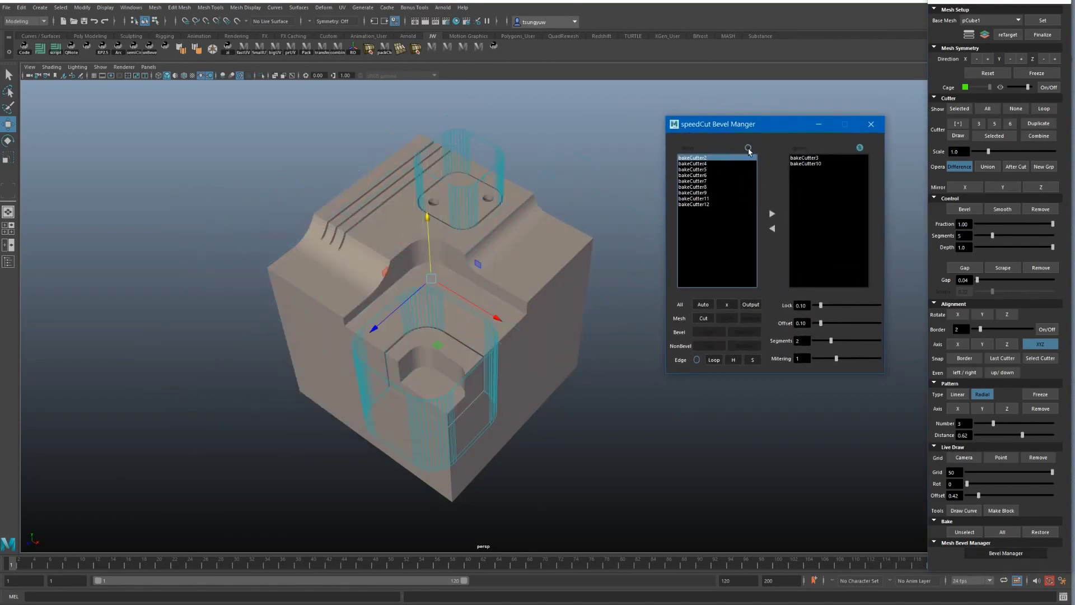
left_click(819, 159)
left_click(815, 164)
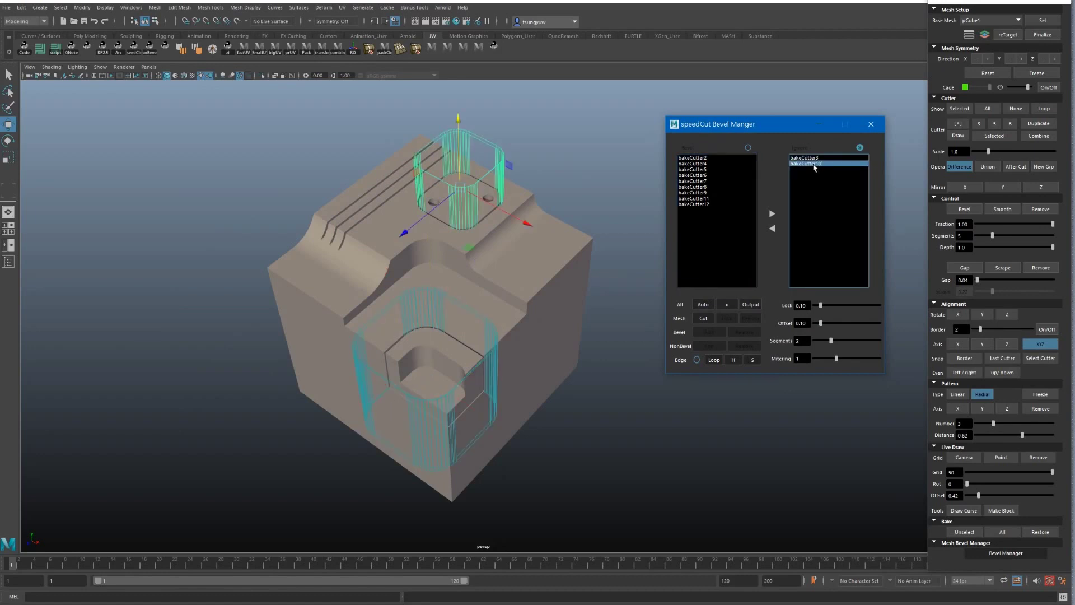
left_click(861, 148)
left_click(749, 149)
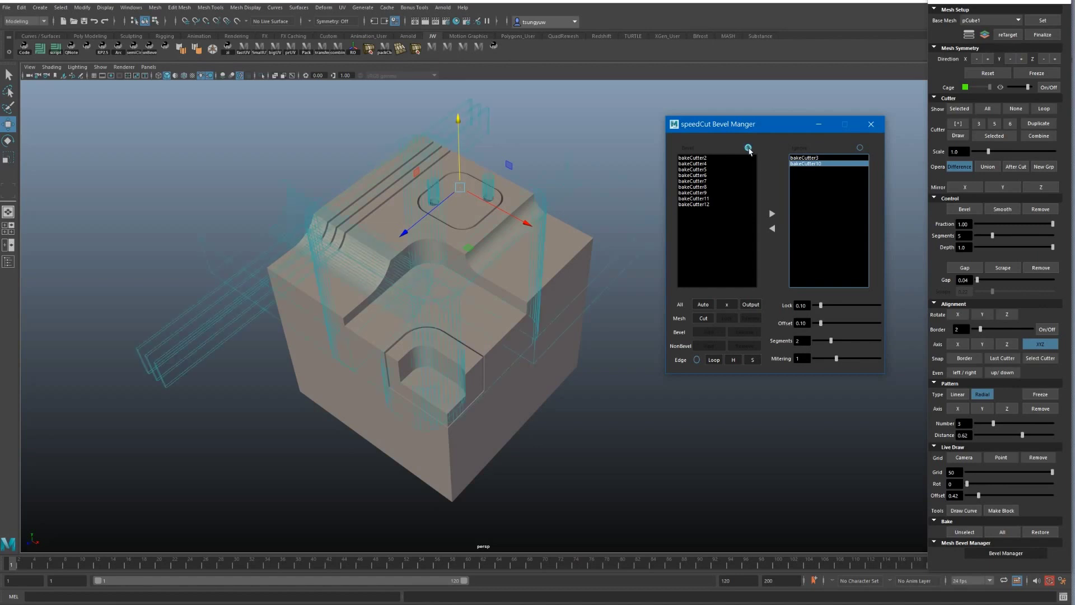
Step: Move bakeCutter11–12, then bakeCutter7–9, into the second group and clear the selection
left_click(488, 184)
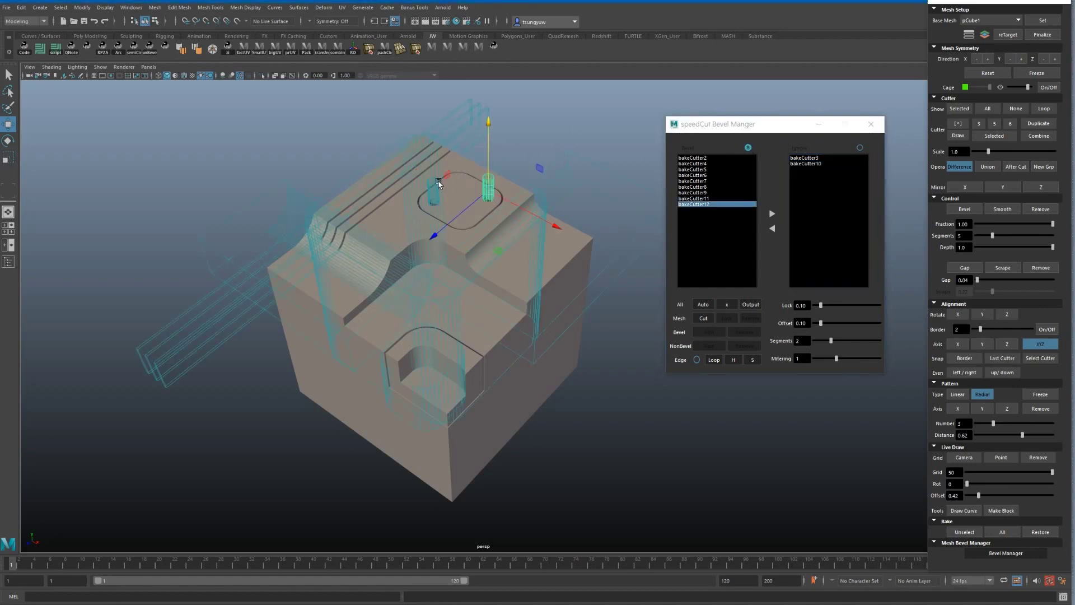
mouse_move(495, 194)
left_mouse_down("alt")
mouse_move(439, 248)
mouse_move(441, 223)
left_mouse_up("alt")
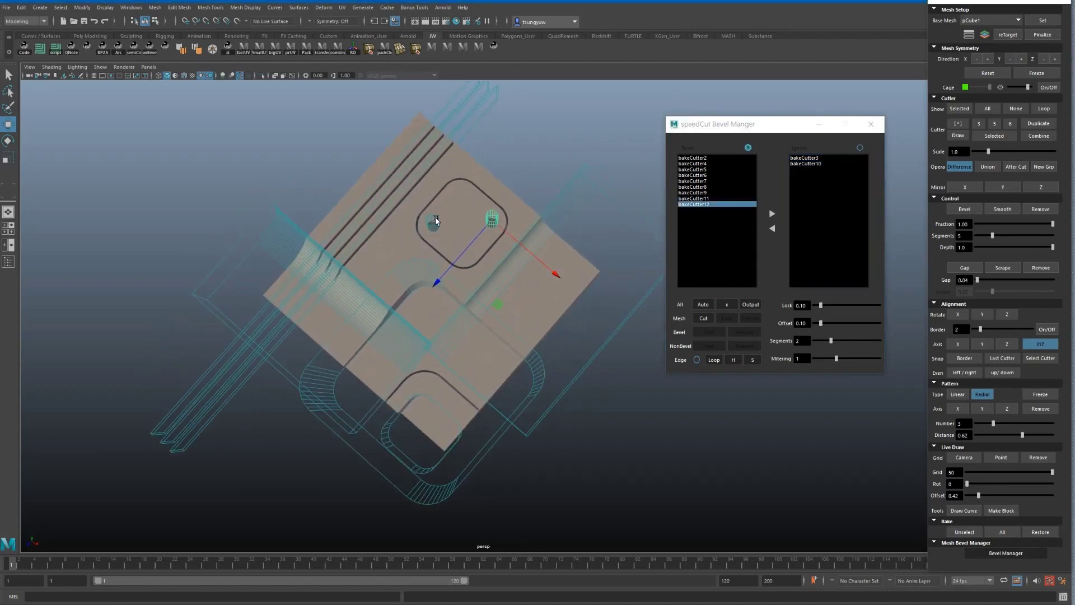
left_click(435, 218, "shift")
left_click(772, 213)
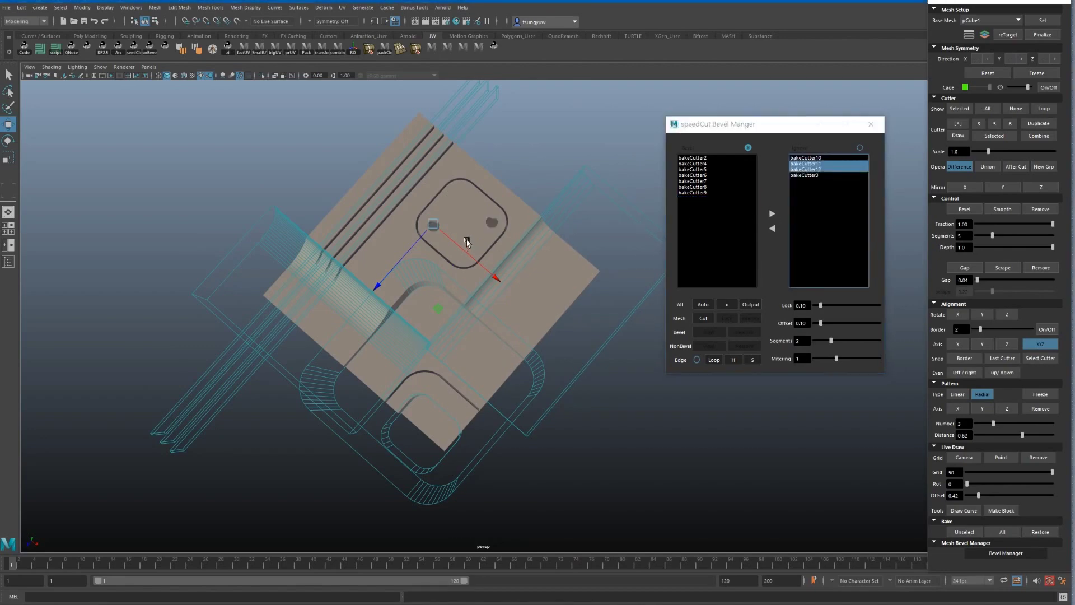
mouse_move(453, 112)
left_mouse_down()
mouse_move(538, 166)
mouse_move(525, 174)
left_mouse_up()
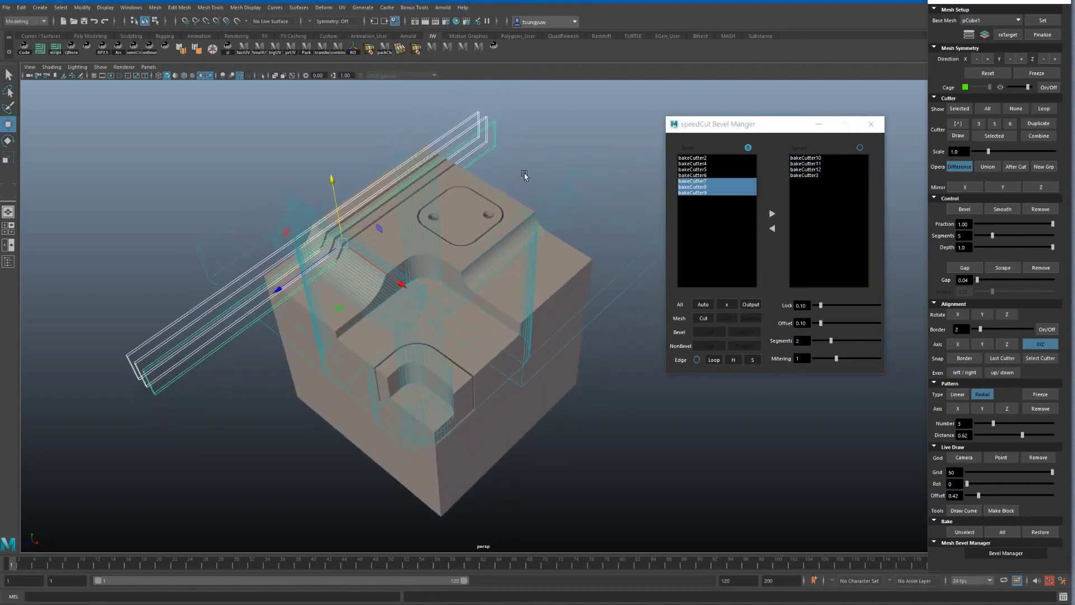
left_click(773, 214)
left_click_drag(573, 233, 565, 234, "alt")
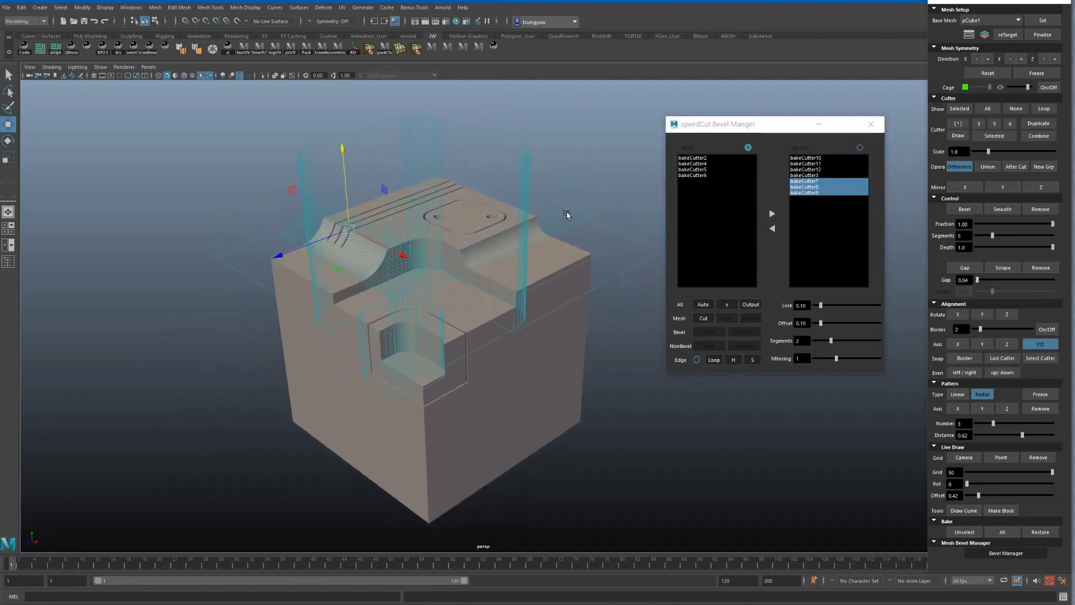
left_click(623, 333)
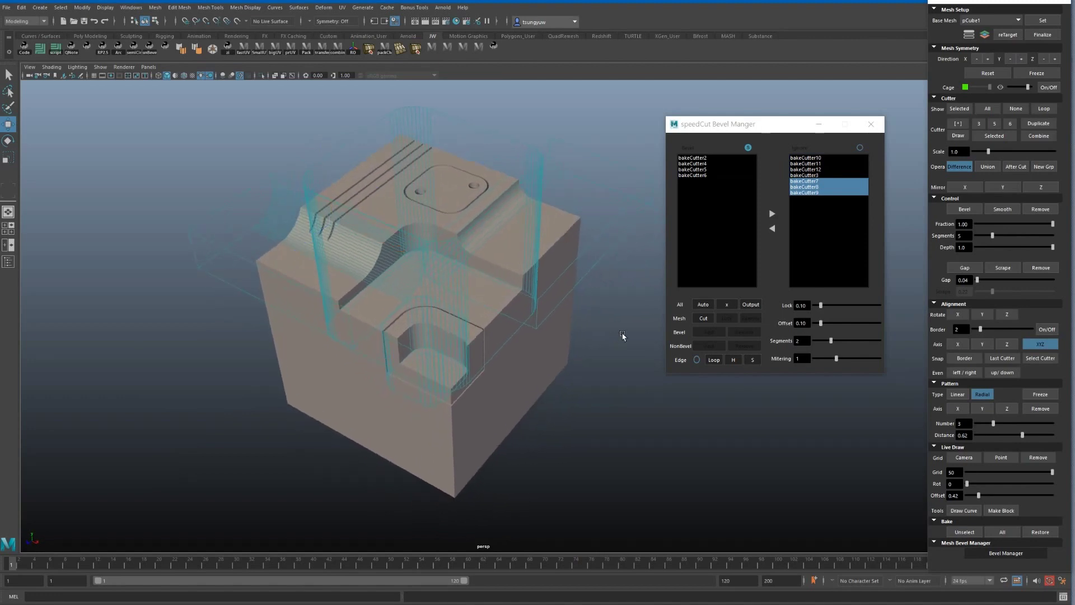
Step: Cut the cube with all listed cutters and lock its edges at 0.11
left_click(700, 320)
mouse_move(511, 286)
left_mouse_down("alt")
mouse_move(504, 265)
mouse_move(488, 268)
mouse_move(520, 268)
mouse_move(489, 280)
left_mouse_up("alt")
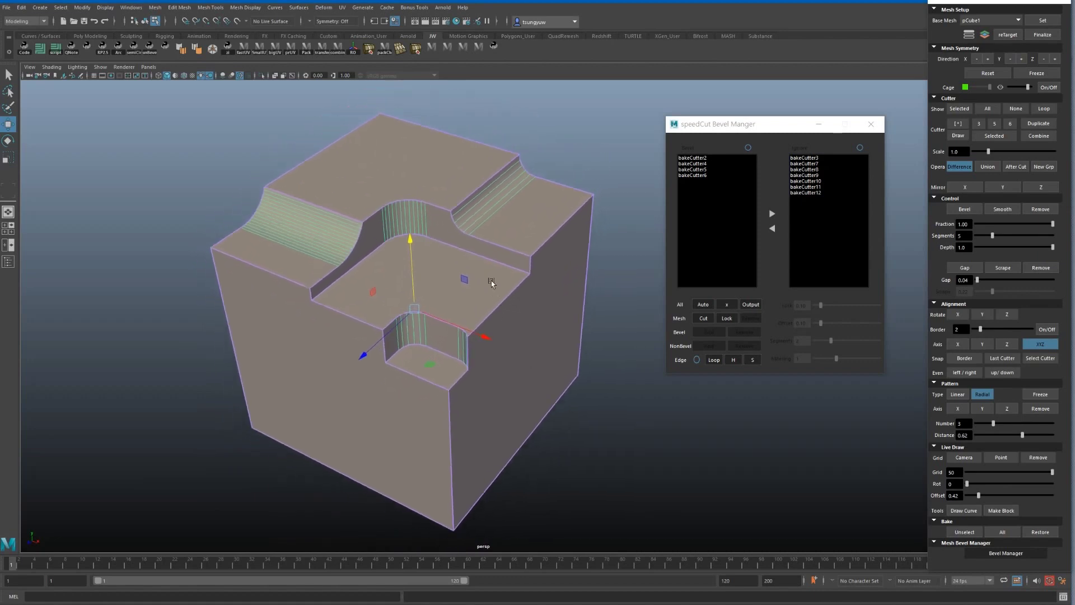
left_click(727, 318)
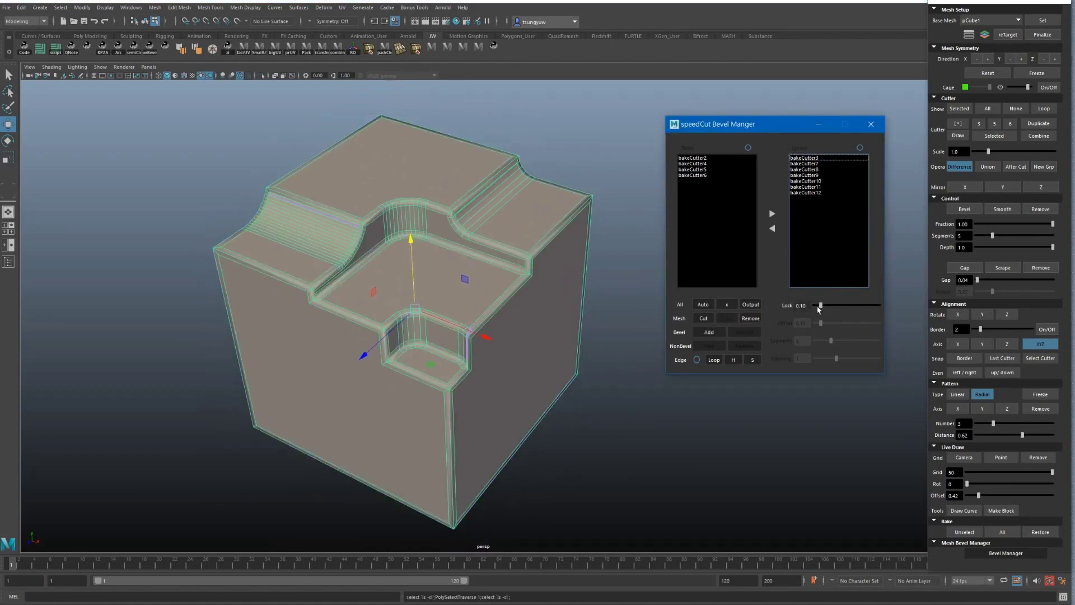
left_click_drag(820, 306, 822, 306)
Step: Zoom into the pocket and slide its stray corner vertex along X into place
scroll(507, 372, "up", 2)
scroll(451, 260, "up", 2)
scroll(528, 298, "up", 3)
scroll(538, 252, "up", 3)
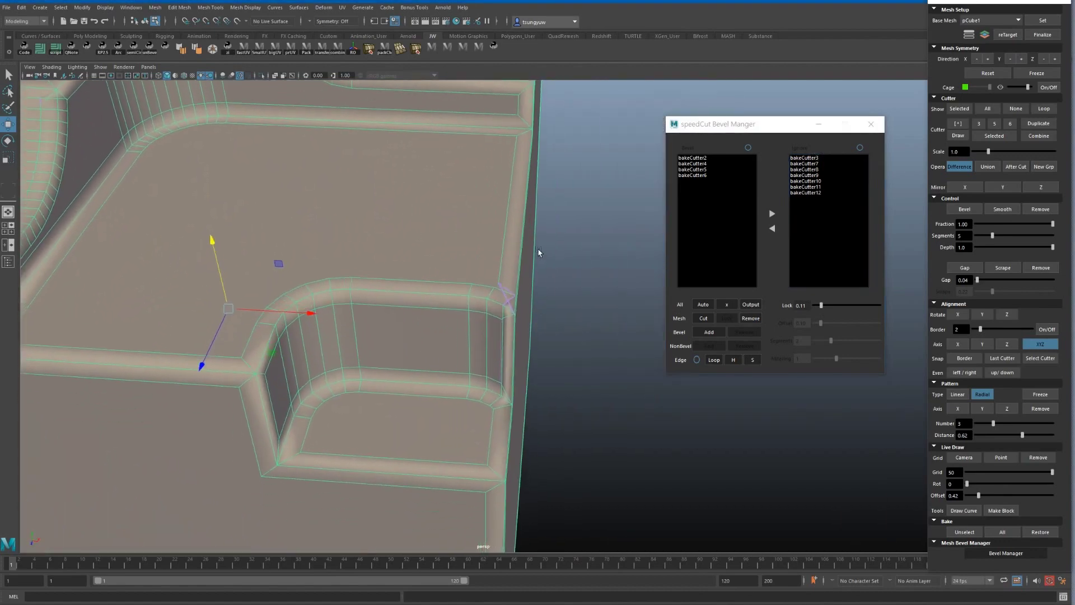
scroll(538, 252, "up", 1)
key("F9")
left_click(523, 292)
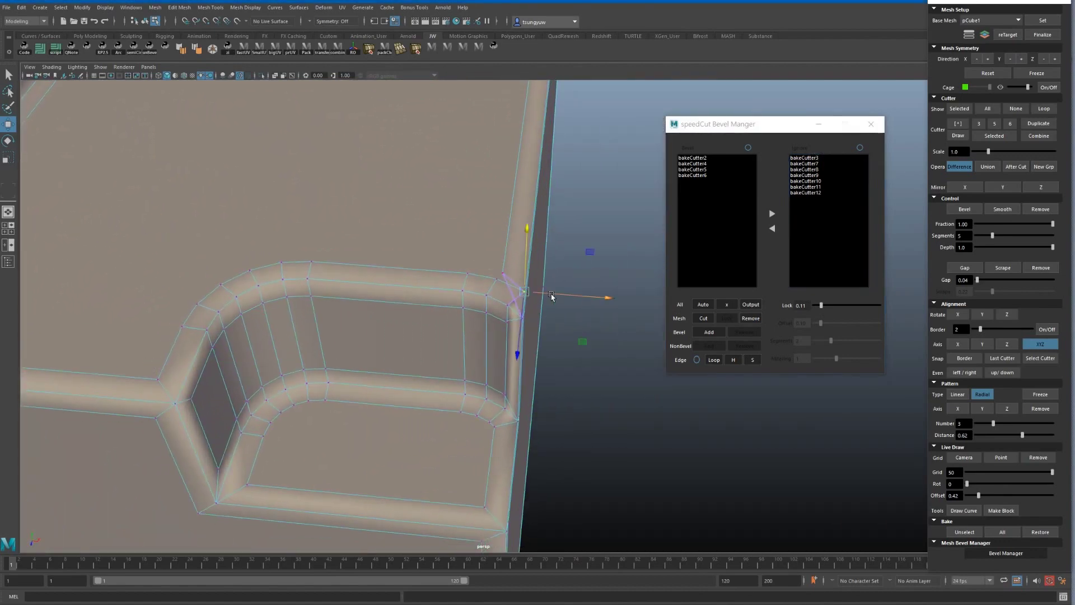
mouse_move(551, 295)
left_mouse_down()
mouse_move(531, 291)
mouse_move(518, 334)
left_mouse_up()
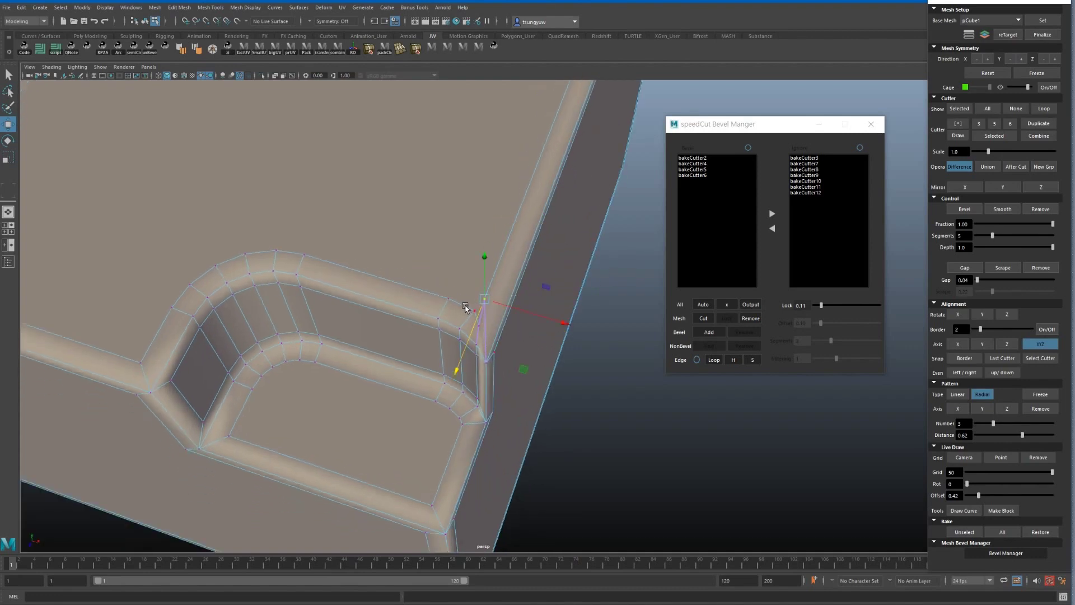
mouse_move(465, 308)
left_mouse_down()
mouse_move(495, 315)
mouse_move(477, 331)
mouse_move(331, 238)
mouse_move(442, 377)
mouse_move(396, 293)
mouse_move(437, 252)
mouse_move(395, 233)
mouse_move(426, 257)
left_mouse_up()
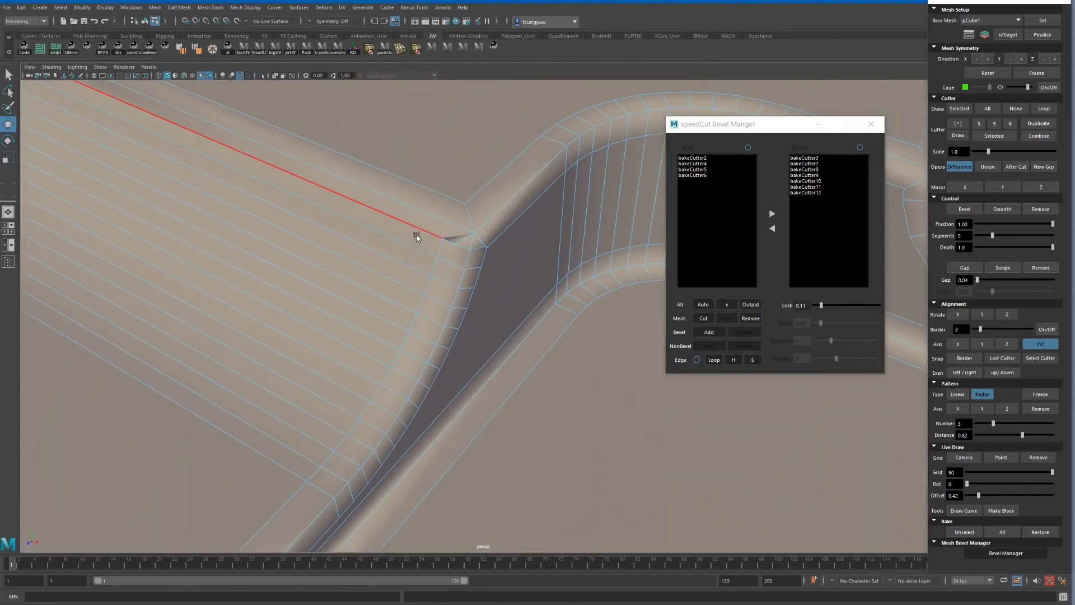
Step: Inspect the groove from several angles, then select a groove rim edge and the cut cube
scroll(404, 235, "up", 4)
scroll(336, 207, "up", 4)
scroll(336, 207, "down", 3)
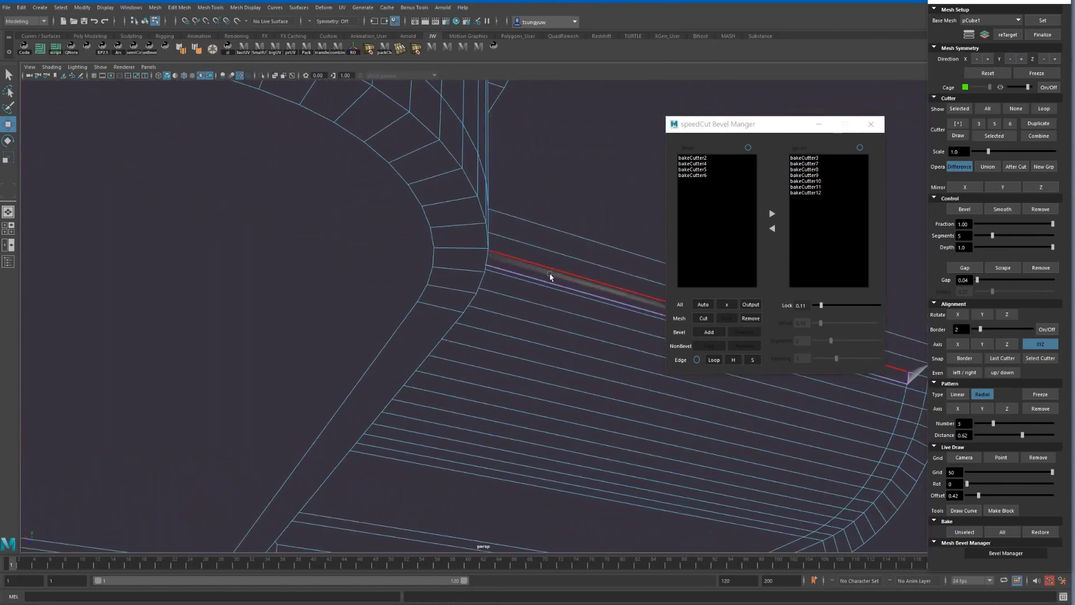
scroll(504, 291, "down", 3)
mouse_move(476, 295)
left_mouse_down("alt")
mouse_move(331, 220)
mouse_move(309, 226)
mouse_move(410, 286)
mouse_move(336, 269)
mouse_move(350, 253)
mouse_move(337, 277)
left_mouse_up("alt")
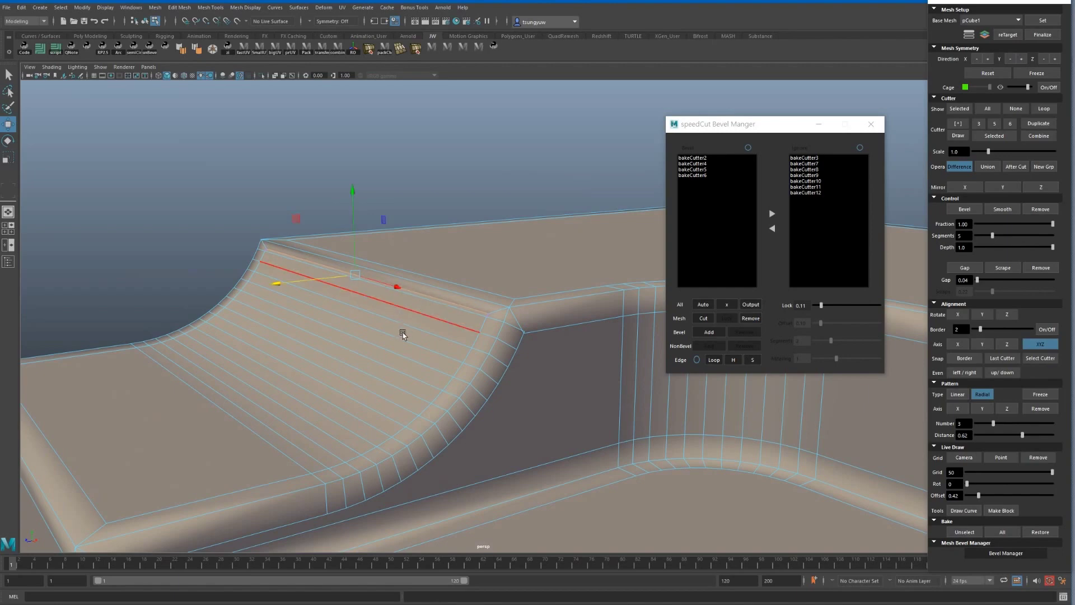
mouse_move(403, 331)
left_mouse_down("alt")
mouse_move(338, 247)
mouse_move(364, 280)
mouse_move(427, 280)
mouse_move(326, 334)
mouse_move(312, 250)
mouse_move(399, 284)
left_mouse_up("alt")
left_click_drag(127, 350, 355, 312, "alt")
mouse_move(451, 288)
right_mouse_down("alt")
mouse_move(440, 269)
mouse_move(423, 314)
right_mouse_up("alt")
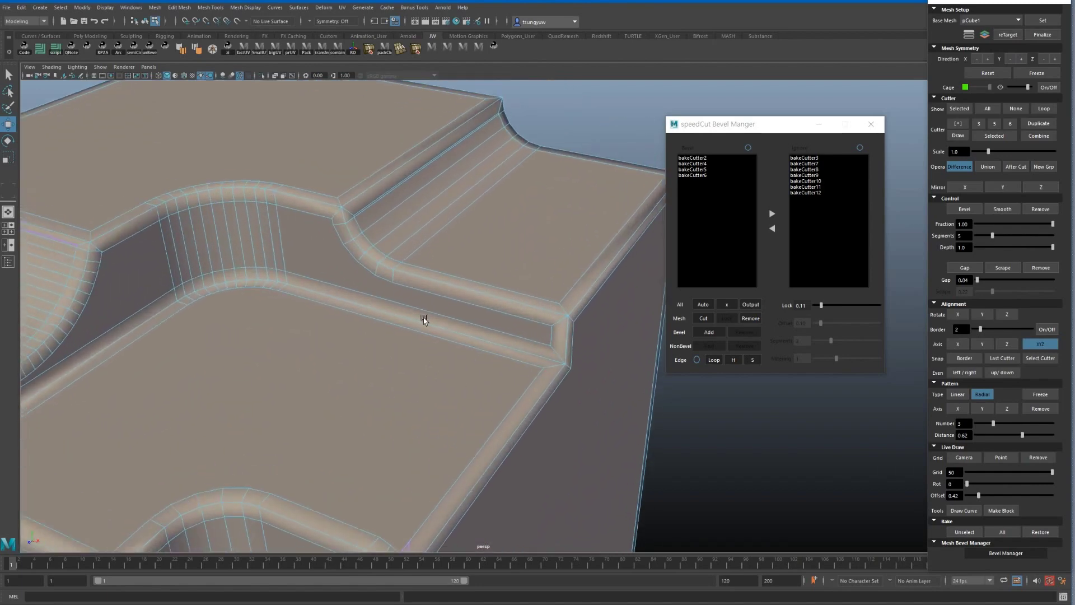
left_click(415, 173)
mouse_move(492, 276)
right_mouse_down("alt")
mouse_move(427, 269)
mouse_move(403, 223)
right_mouse_up("alt")
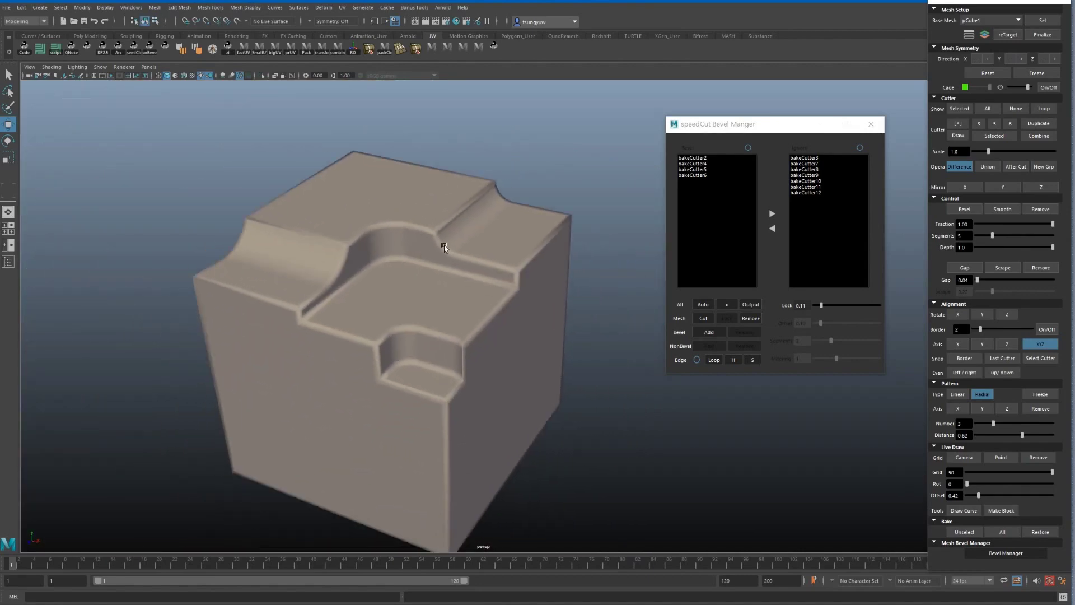
left_click(445, 246)
Step: Add a bevel to the cube's locked edges and reduce its offset to 0.06
left_click(710, 333)
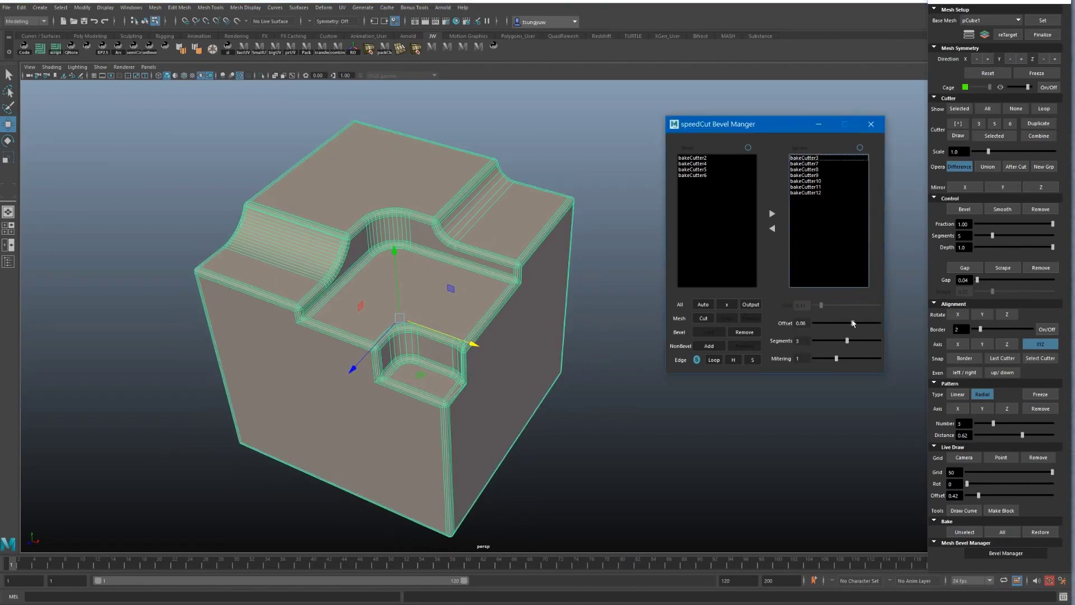
mouse_move(872, 325)
left_mouse_down()
mouse_move(845, 323)
mouse_move(881, 340)
mouse_move(815, 338)
mouse_move(846, 341)
left_mouse_up()
scroll(412, 311, "up", 3)
scroll(442, 302, "up", 2)
scroll(472, 294, "up", 1)
Step: Raise the bevel to 4 segments with mitering 2, checking the rounded pocket edges
left_click(748, 395)
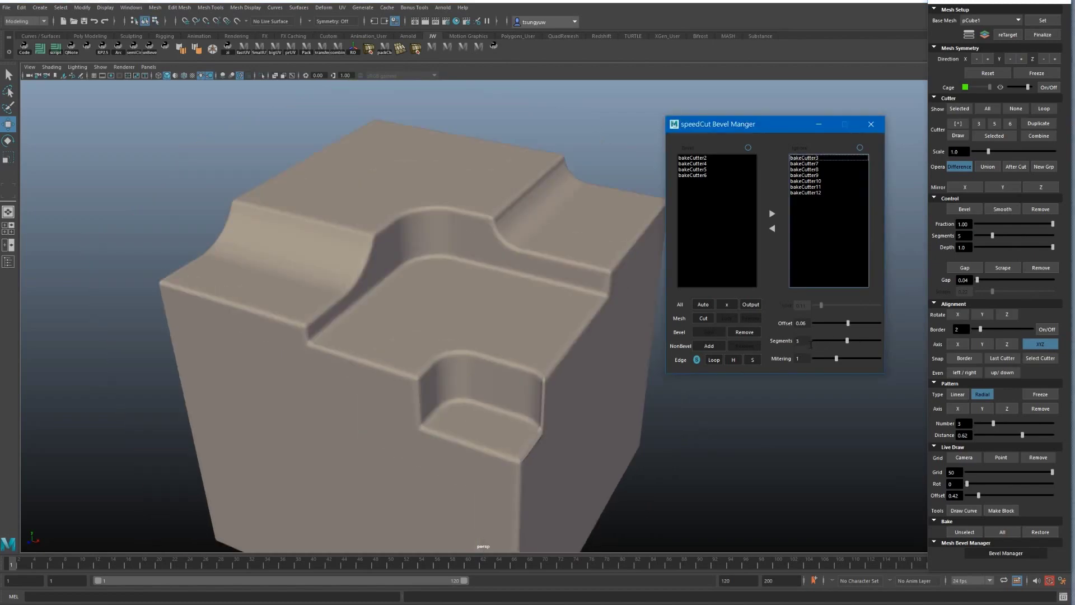
left_click(605, 439)
scroll(607, 403, "up", 5)
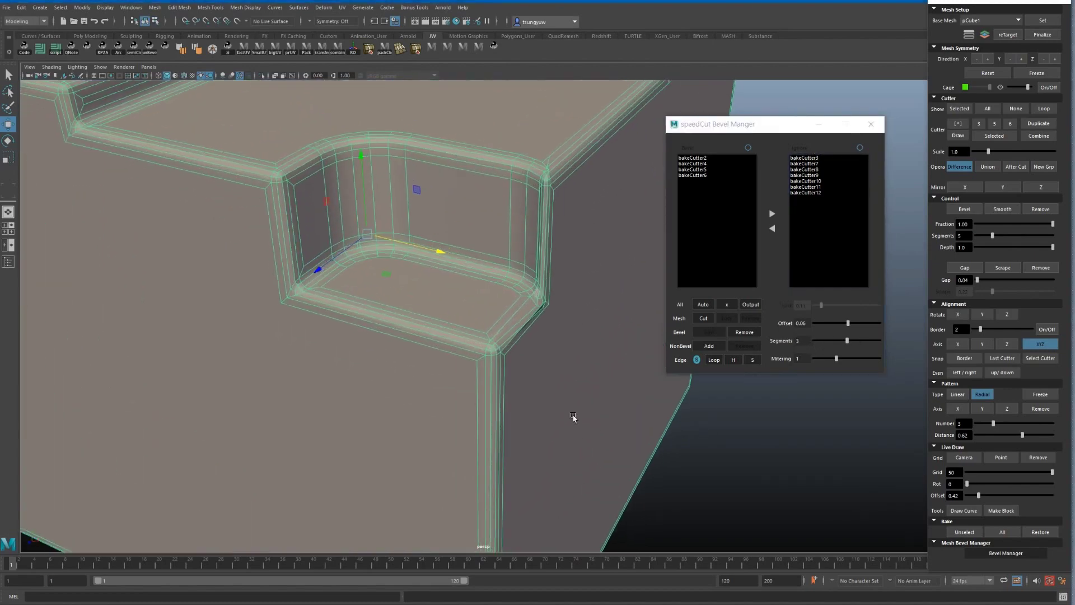
scroll(573, 420, "up", 3)
mouse_move(554, 365)
left_mouse_down("alt")
mouse_move(581, 403)
mouse_move(626, 359)
left_mouse_up("alt")
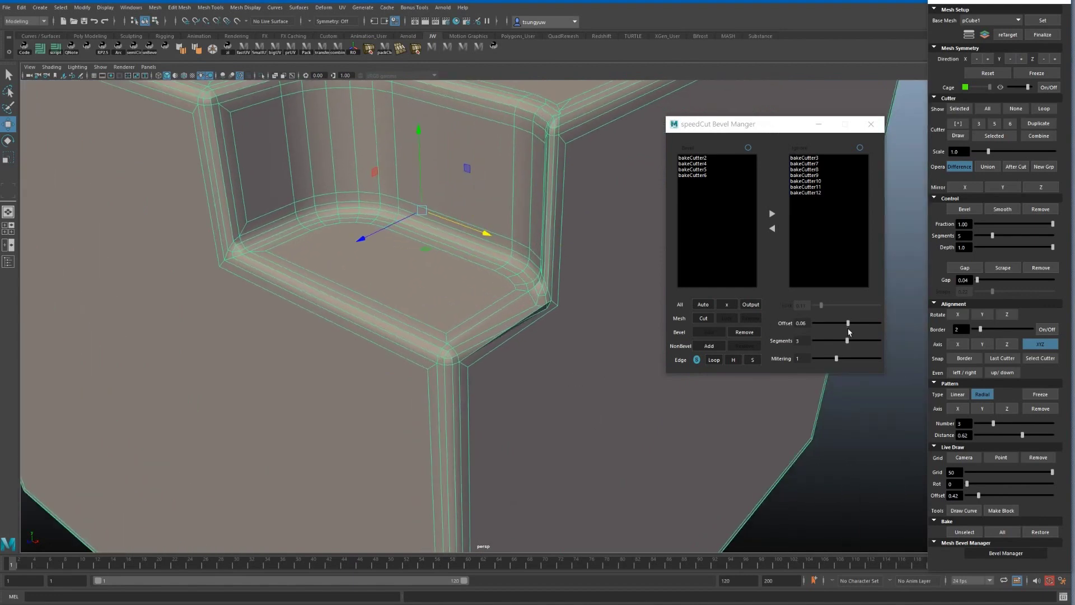
mouse_move(847, 340)
left_mouse_down()
mouse_move(812, 339)
mouse_move(863, 340)
mouse_move(814, 359)
mouse_move(867, 359)
left_mouse_up()
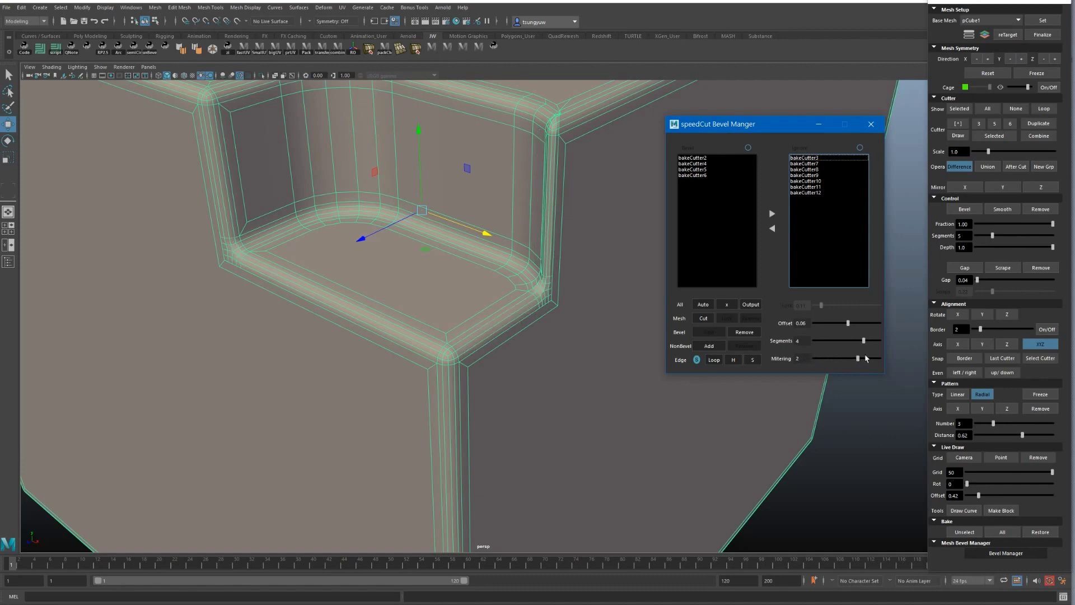
Step: Orbit the cube to preview its smoothly rounded bevelled edges
scroll(516, 372, "down", 3)
scroll(513, 336, "down", 3)
scroll(511, 297, "down", 3)
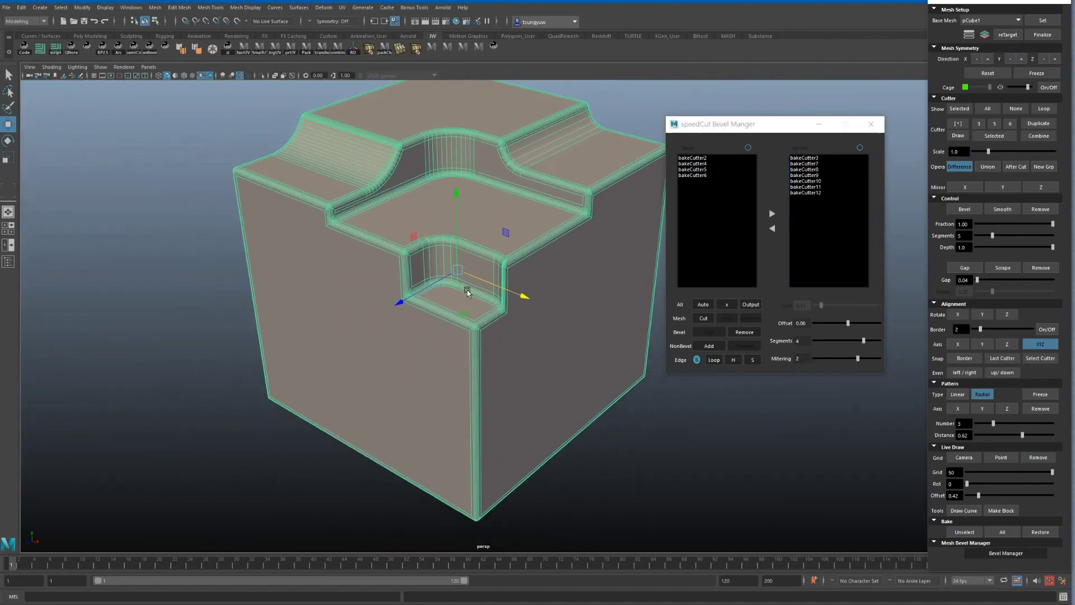
left_click(576, 343)
mouse_move(575, 342)
left_mouse_down("alt")
mouse_move(566, 384)
mouse_move(572, 353)
mouse_move(560, 368)
mouse_move(582, 361)
left_mouse_up("alt")
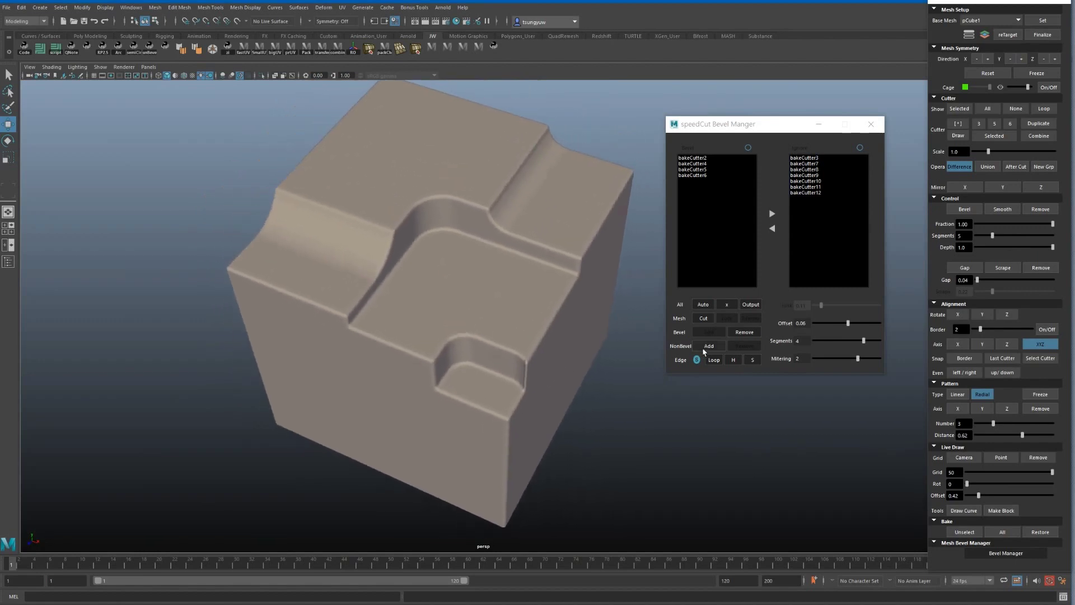
left_click(514, 331)
left_click_drag(515, 330, 545, 365, "alt")
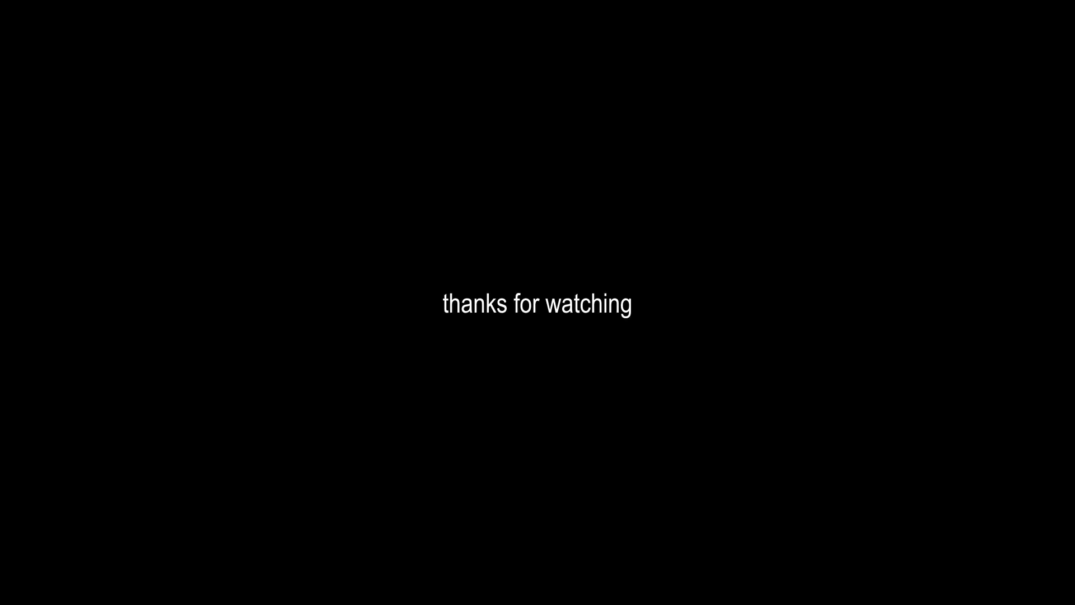